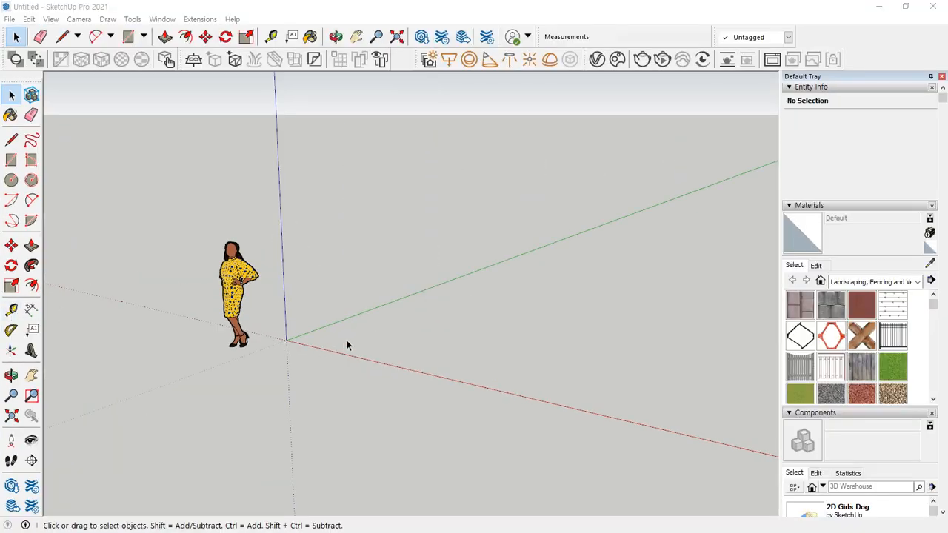
Draw a 500 x 500 mm rectangle flat on the ground, beside the red axis
{"action": "key", "text": "r"}
{"action": "left_click", "coordinate": [358, 342]}
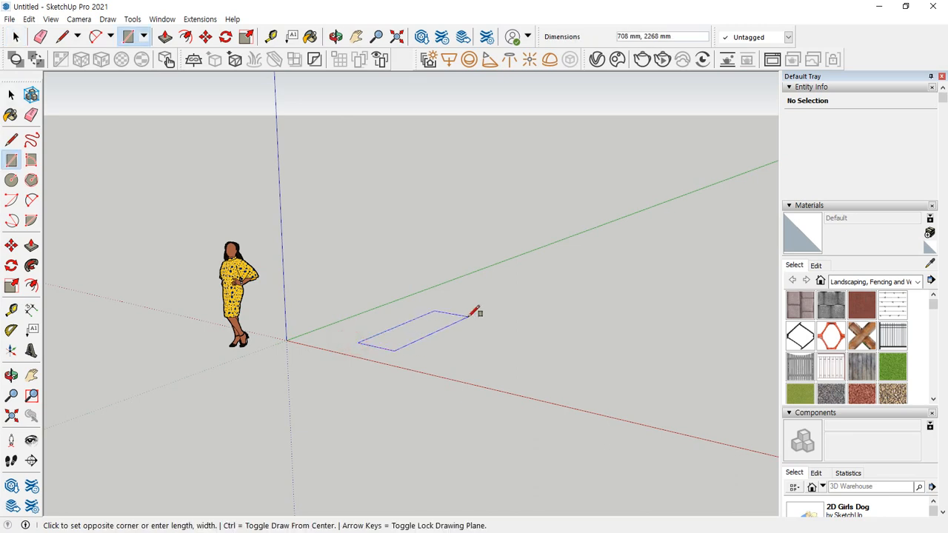
{"action": "type", "text": "500"}
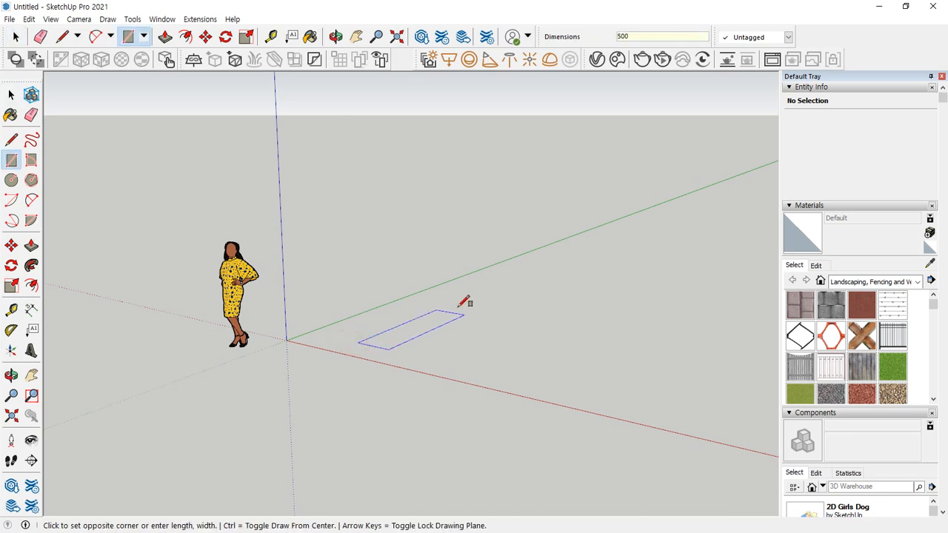
{"action": "type", "text": ",50"}
{"action": "key", "text": "Return"}
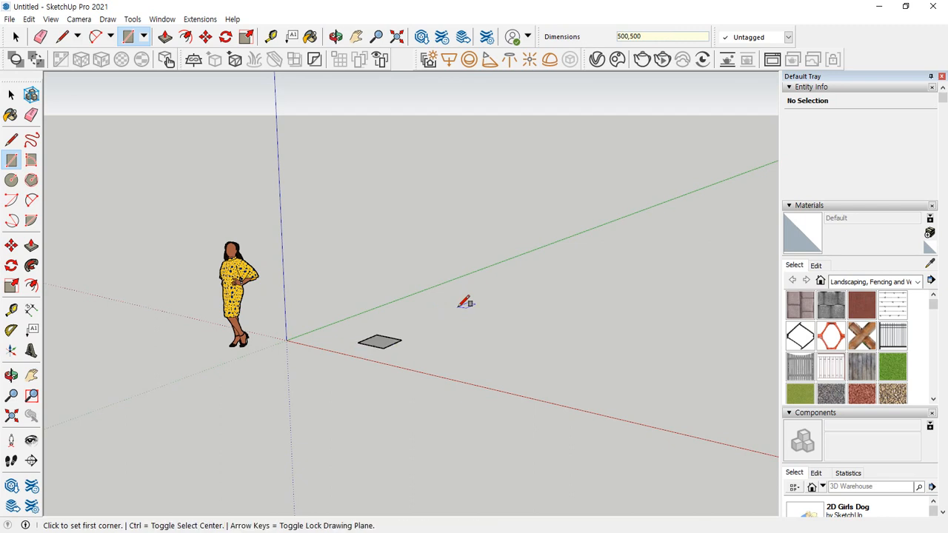
Dimension the square's front edge, placing the dimension line outside the face
{"action": "scroll", "coordinate": [378, 339], "scroll_direction": "up", "scroll_amount": 6}
{"action": "scroll", "coordinate": [374, 339], "scroll_direction": "up", "scroll_amount": 4}
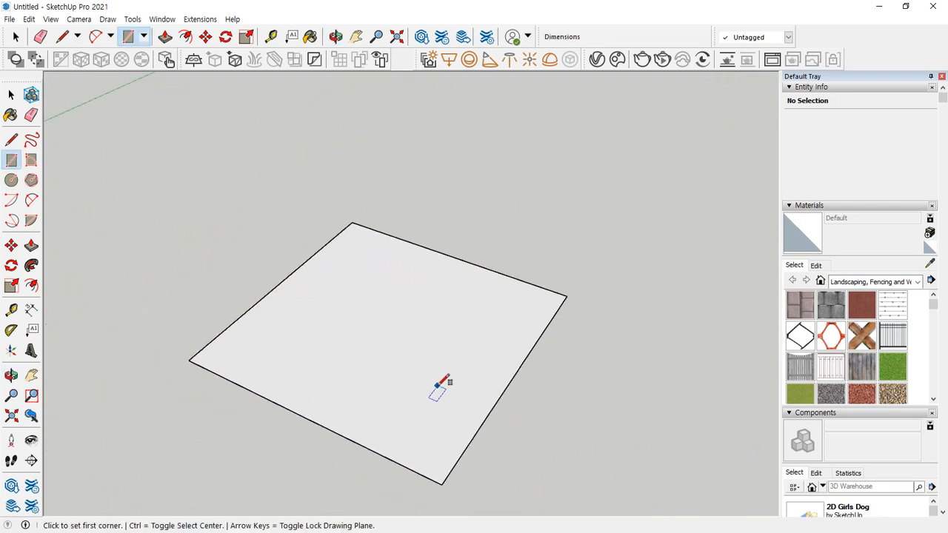
{"action": "middle_click_drag", "start_coordinate": [442, 393], "coordinate": [419, 329]}
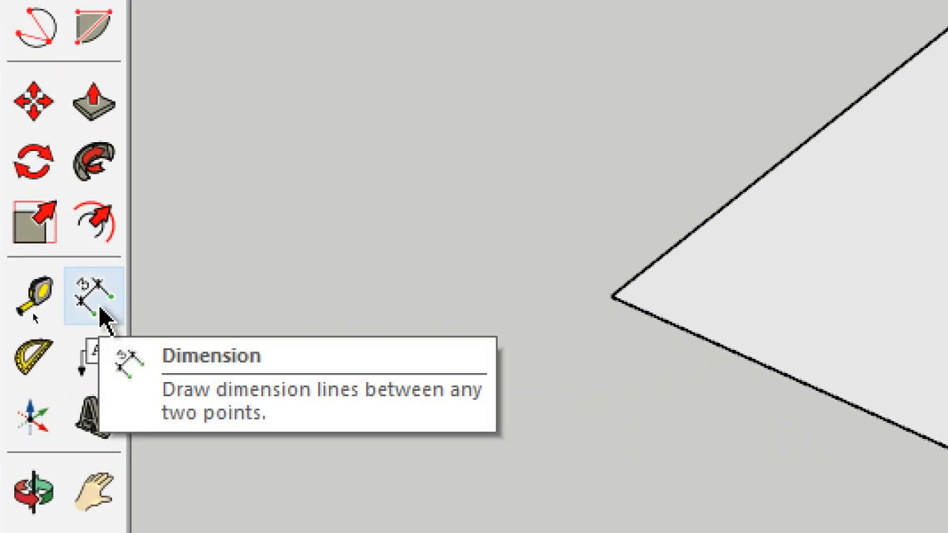
{"action": "left_click", "coordinate": [98, 307]}
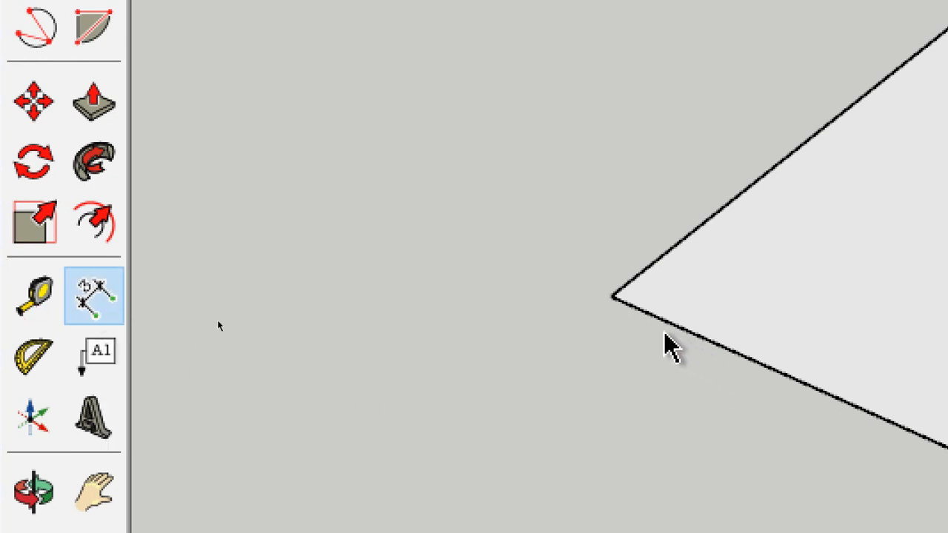
{"action": "left_click", "coordinate": [619, 304]}
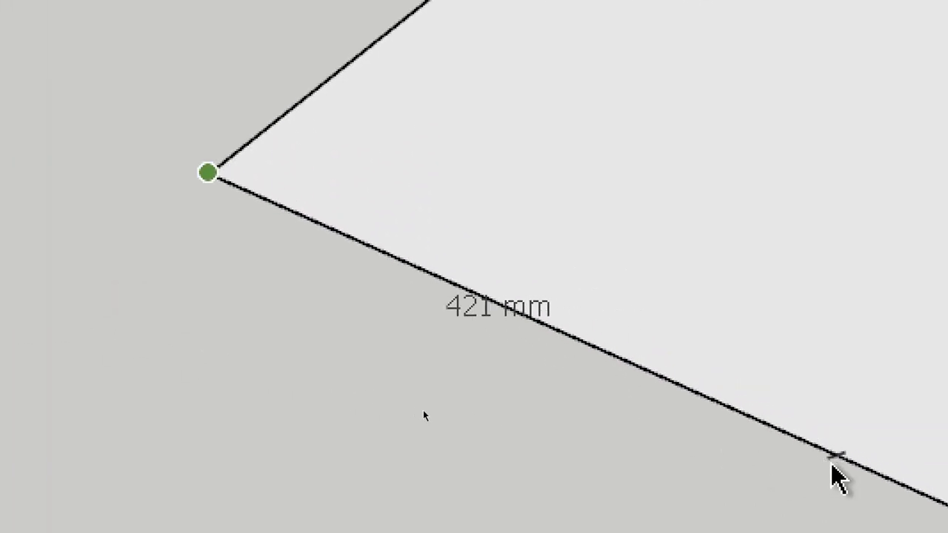
{"action": "left_click", "coordinate": [826, 467]}
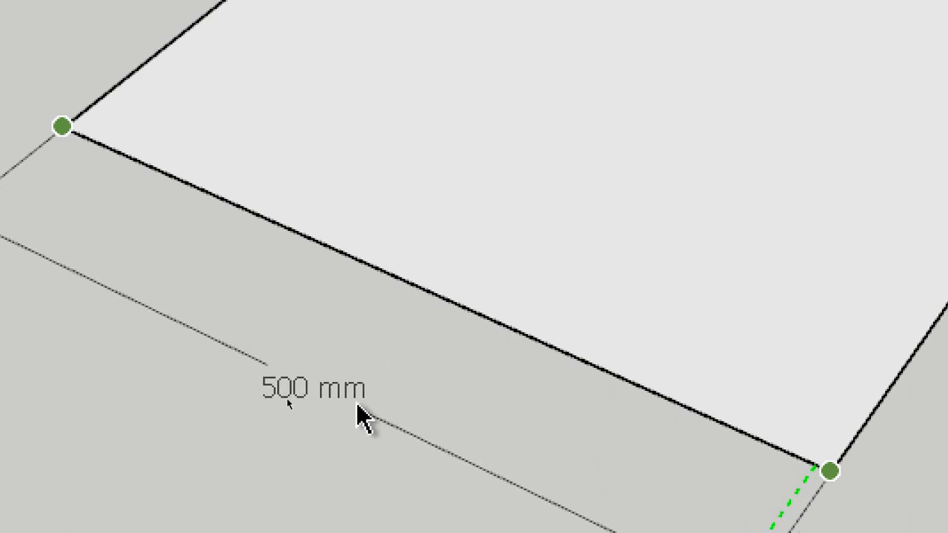
{"action": "left_click", "coordinate": [315, 396]}
{"action": "scroll", "coordinate": [315, 400], "scroll_direction": "down", "scroll_amount": 3}
{"action": "key", "text": "m"}
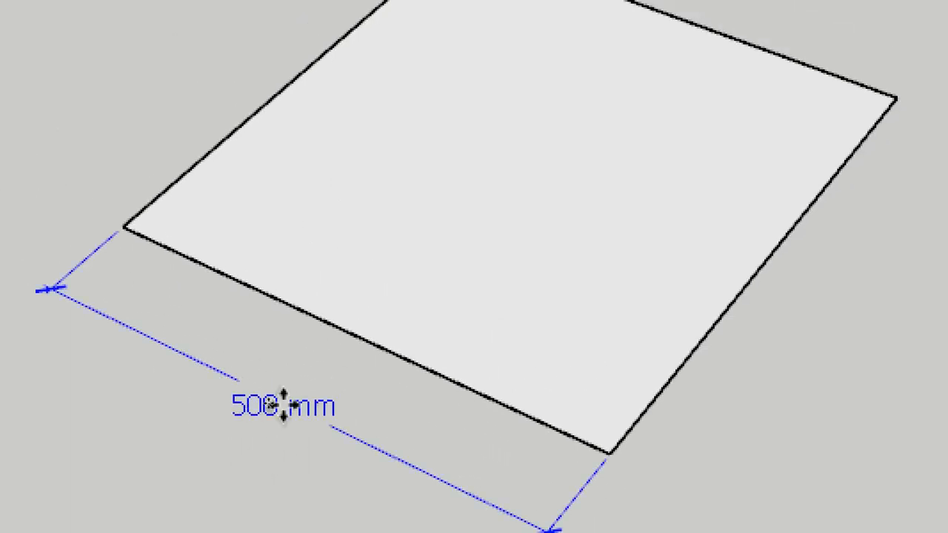
{"action": "scroll", "coordinate": [274, 389], "scroll_direction": "down", "scroll_amount": 5}
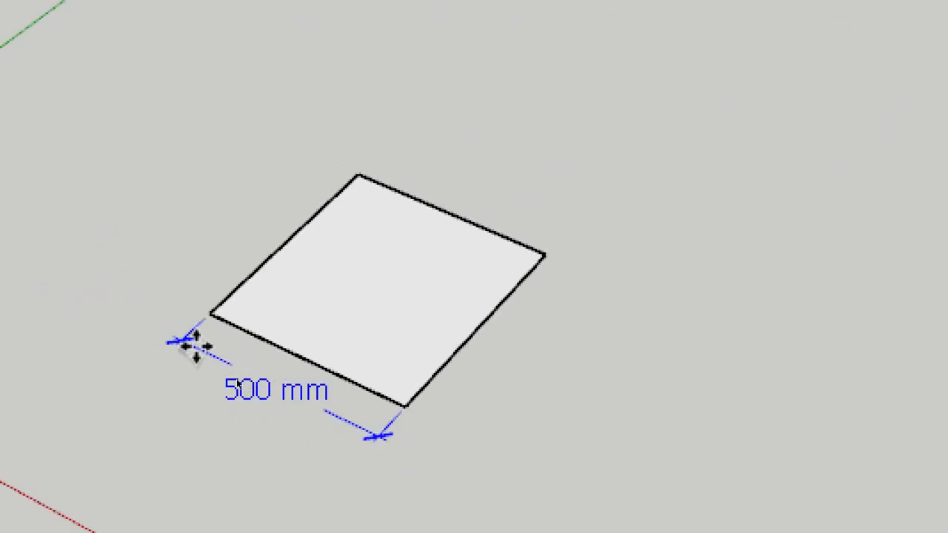
{"action": "middle_click_drag", "start_coordinate": [225, 299], "coordinate": [516, 211], "text": "shift"}
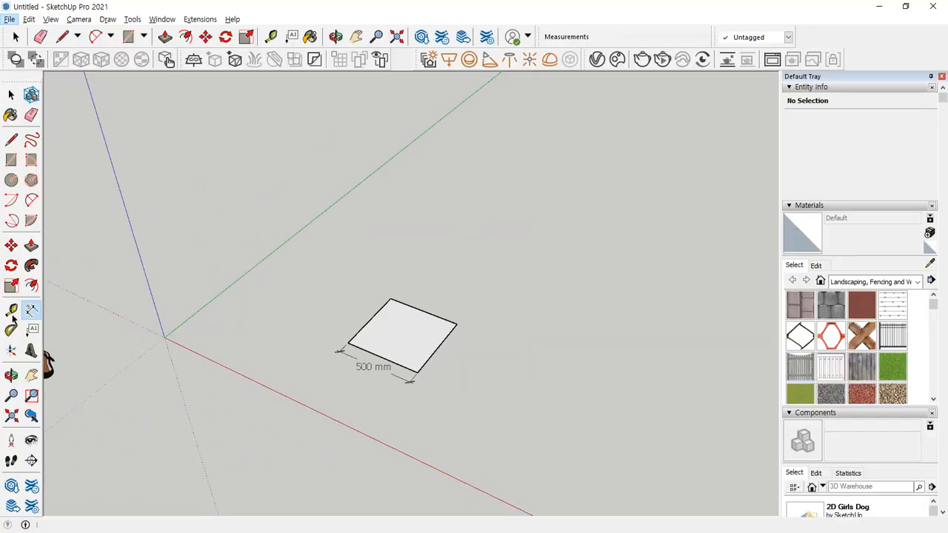
Measure two adjacent edges of the square corner to corner with the Tape Measure
{"action": "left_click", "coordinate": [12, 312]}
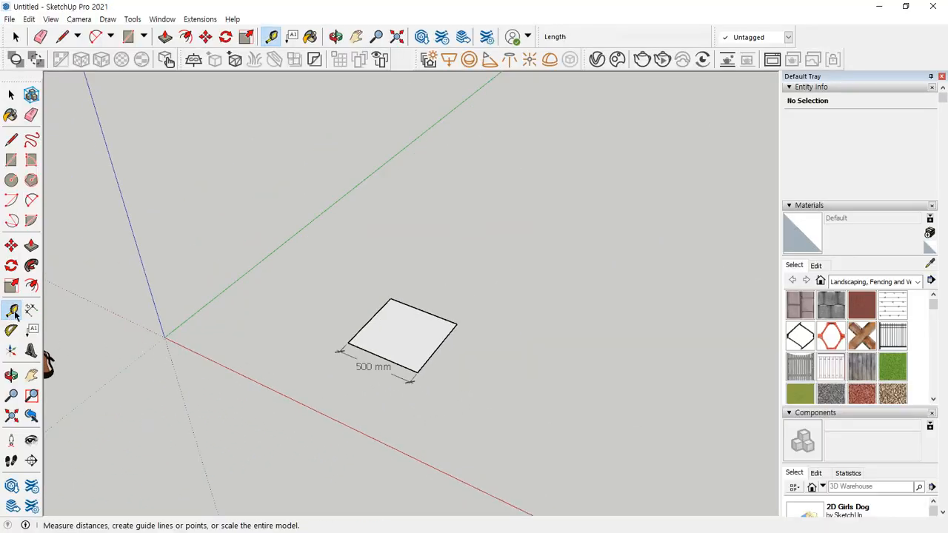
{"action": "scroll", "coordinate": [437, 363], "scroll_direction": "up", "scroll_amount": 5}
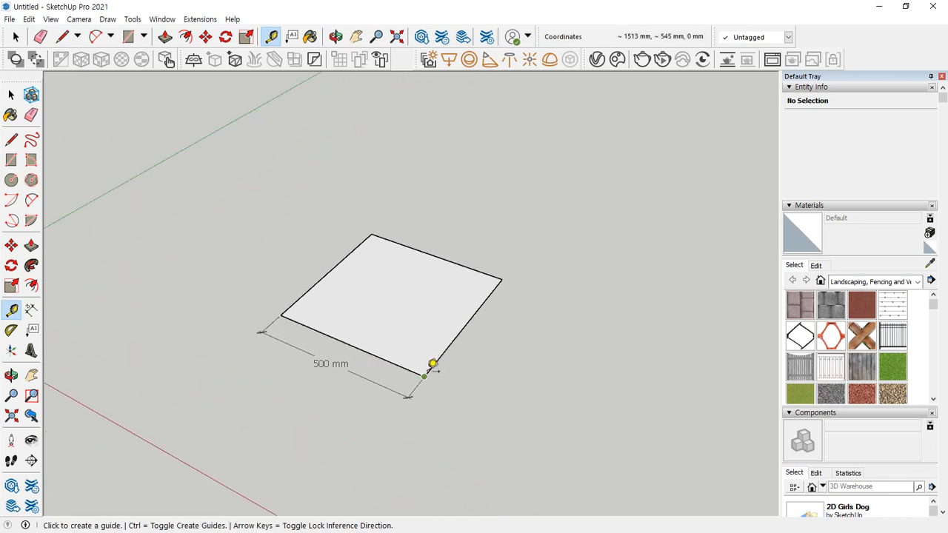
{"action": "left_click", "coordinate": [423, 376]}
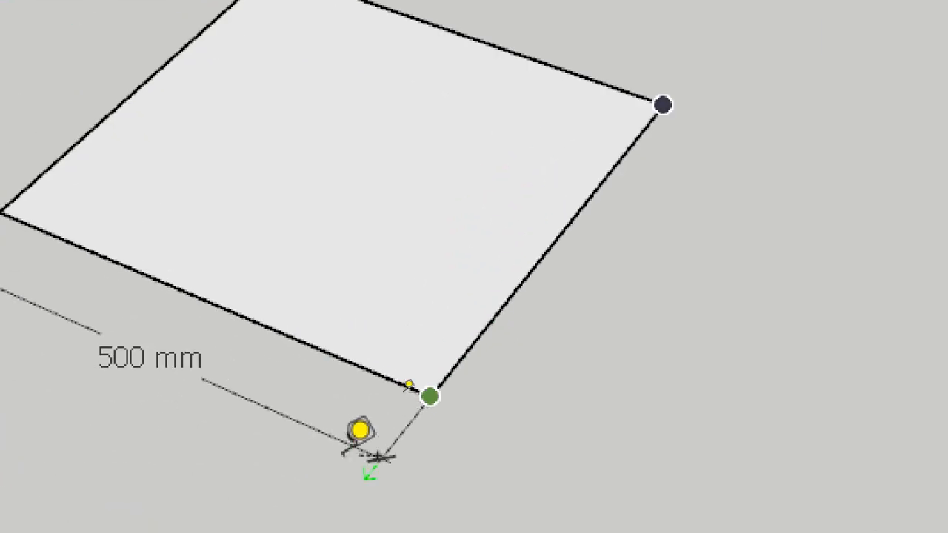
{"action": "left_click", "coordinate": [663, 104]}
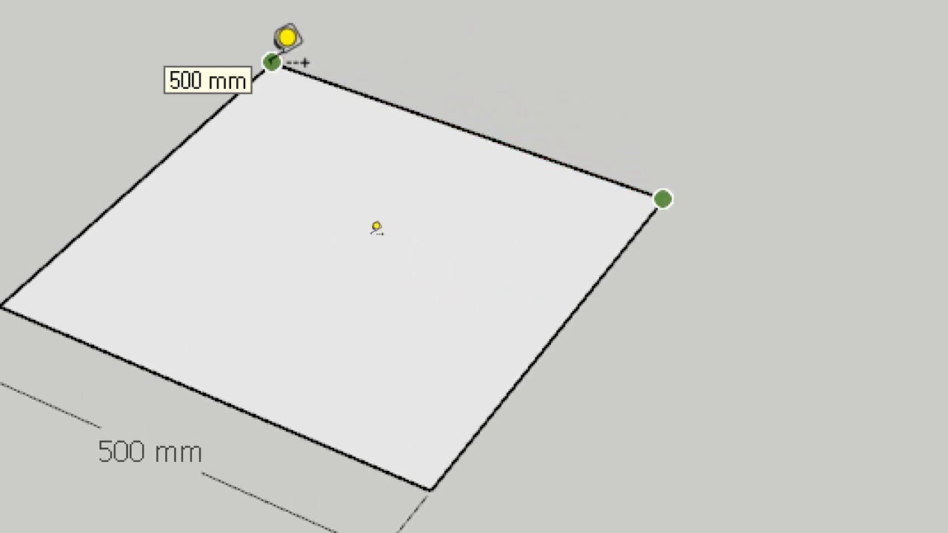
{"action": "left_click", "coordinate": [271, 62]}
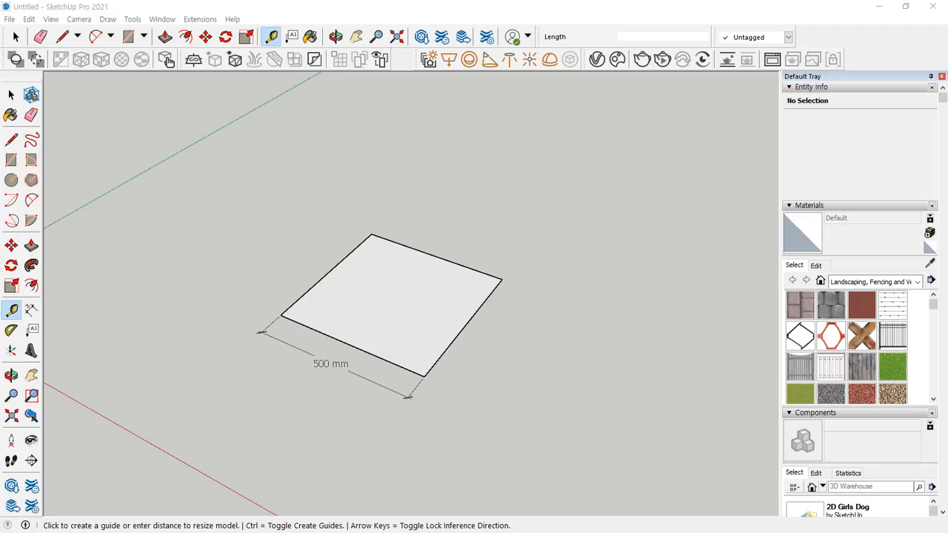
Create a guide line 500 mm from the midpoint of the edge near the green axis, running along the square's opposite edge
{"action": "left_click", "coordinate": [329, 272]}
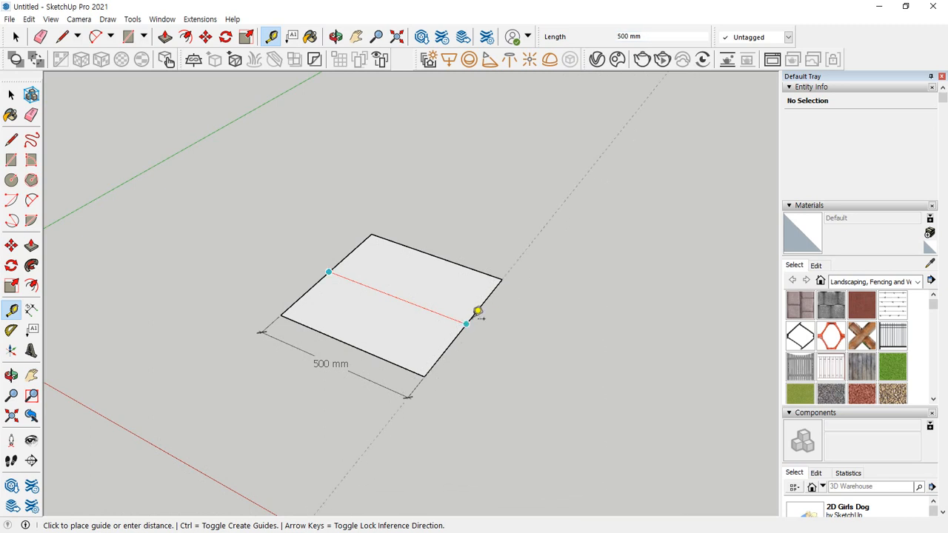
{"action": "key", "text": "Escape"}
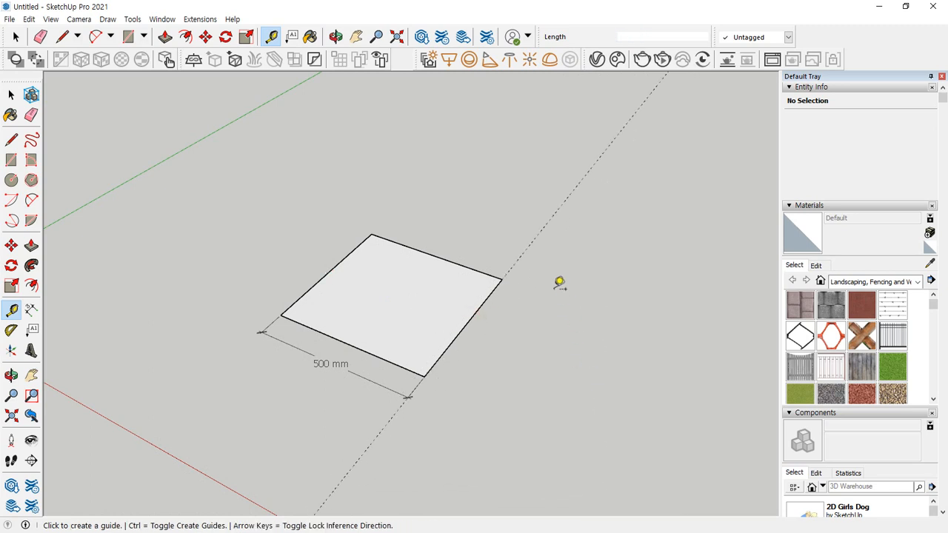
{"action": "mouse_move", "coordinate": [560, 235]}
{"action": "left_mouse_down"}
{"action": "mouse_move", "coordinate": [540, 220]}
{"action": "mouse_move", "coordinate": [560, 246]}
{"action": "left_mouse_up"}
{"action": "left_click_drag", "start_coordinate": [385, 418], "coordinate": [387, 468]}
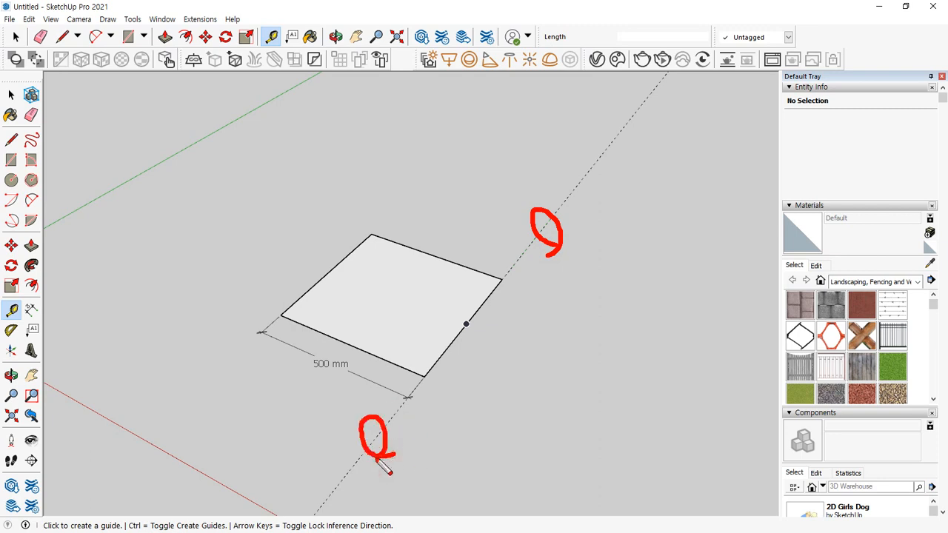
{"action": "key", "text": "Escape"}
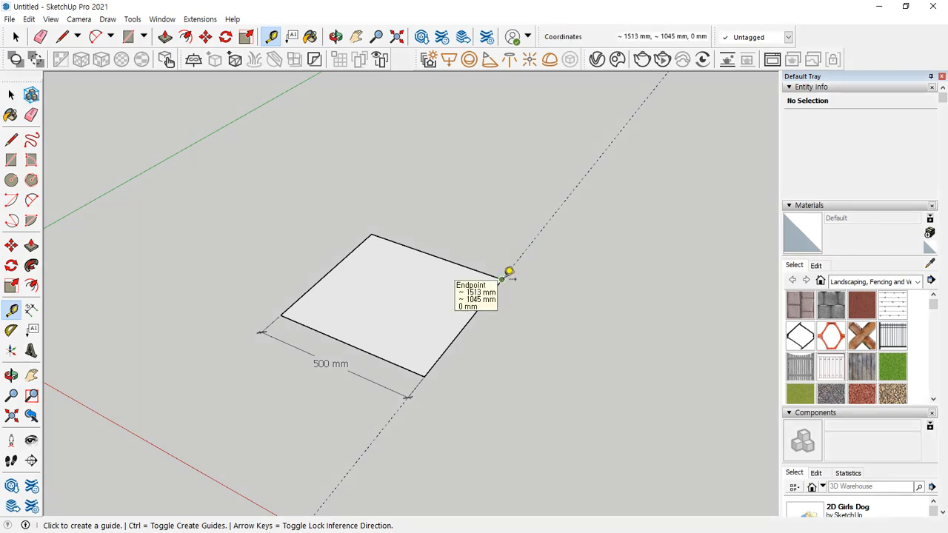
Place a guide point 500 mm outward from the square's corner on the guide line, parallel to the red axis
{"action": "left_click", "coordinate": [502, 279]}
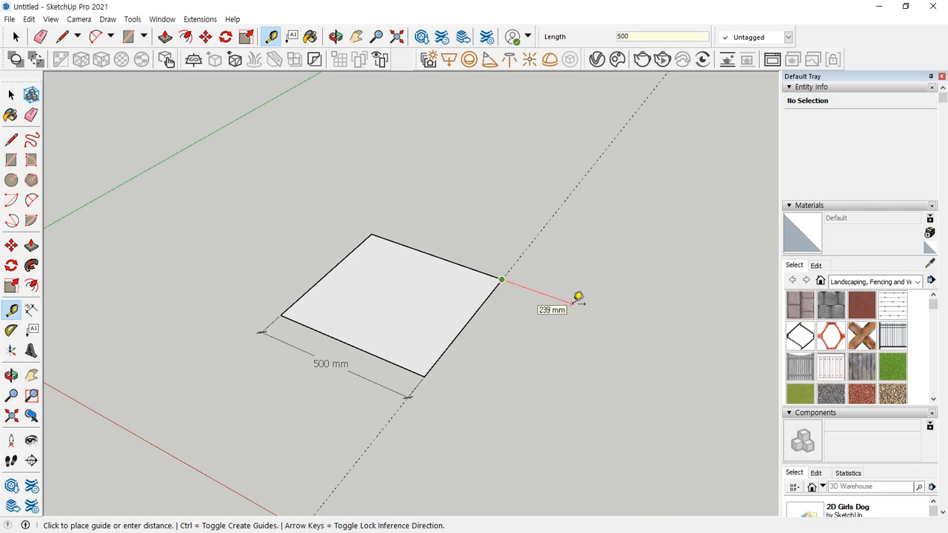
{"action": "key", "text": "Return"}
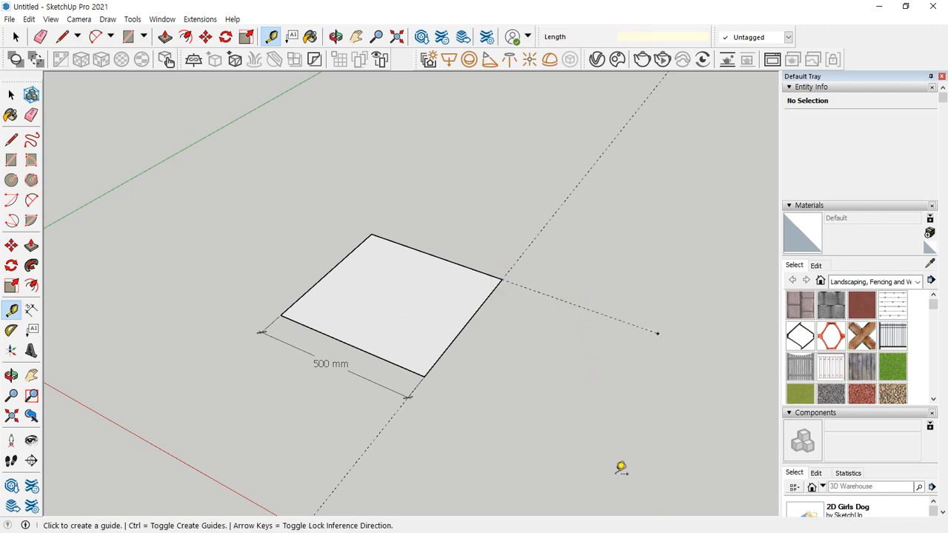
{"action": "key", "text": "ctrl+alt+d"}
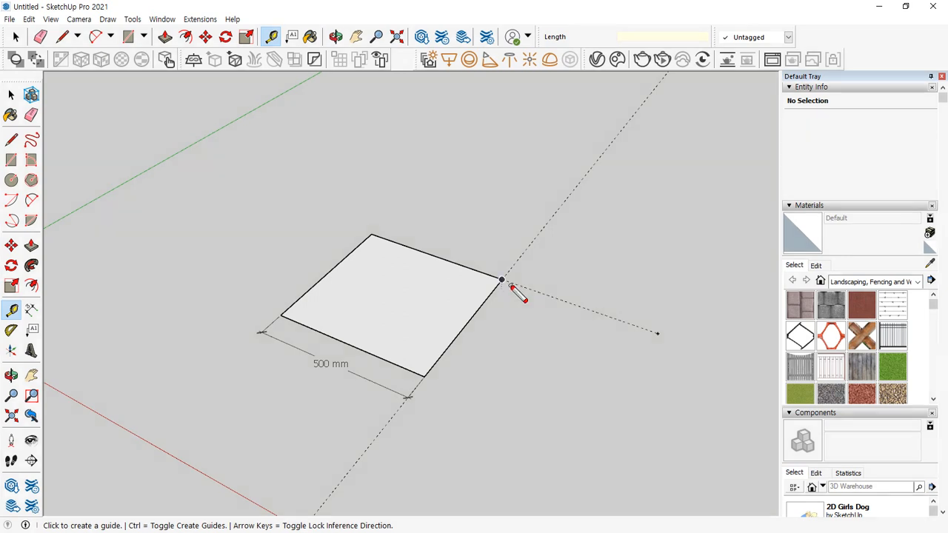
{"action": "mouse_move", "coordinate": [511, 286]}
{"action": "left_mouse_down"}
{"action": "mouse_move", "coordinate": [501, 275]}
{"action": "mouse_move", "coordinate": [511, 294]}
{"action": "left_mouse_up"}
{"action": "mouse_move", "coordinate": [658, 342]}
{"action": "left_mouse_down"}
{"action": "mouse_move", "coordinate": [650, 344]}
{"action": "mouse_move", "coordinate": [654, 331]}
{"action": "mouse_move", "coordinate": [656, 344]}
{"action": "left_mouse_up"}
{"action": "key", "text": "Escape"}
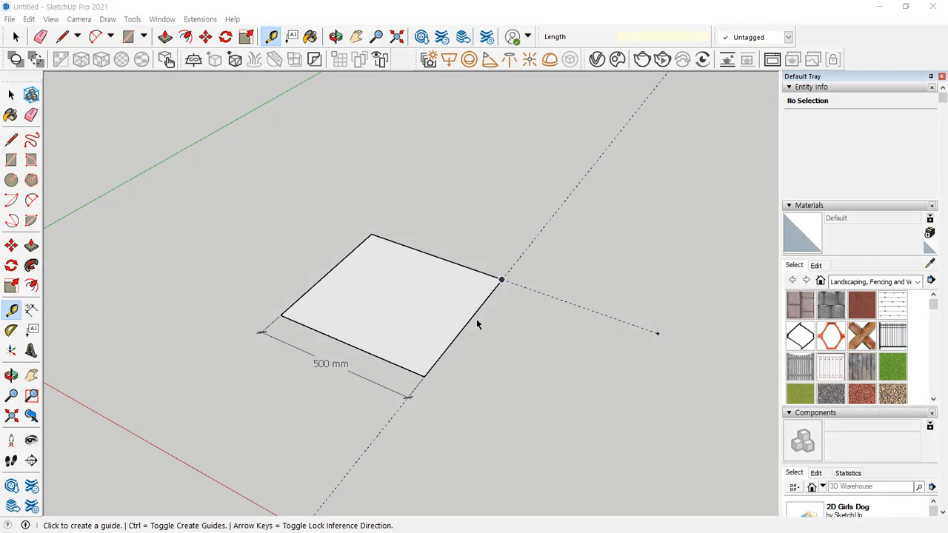
Add a parallel guide line 500 mm outward from the midpoint of the square's edge lying on the first guide
{"action": "left_click", "coordinate": [466, 325]}
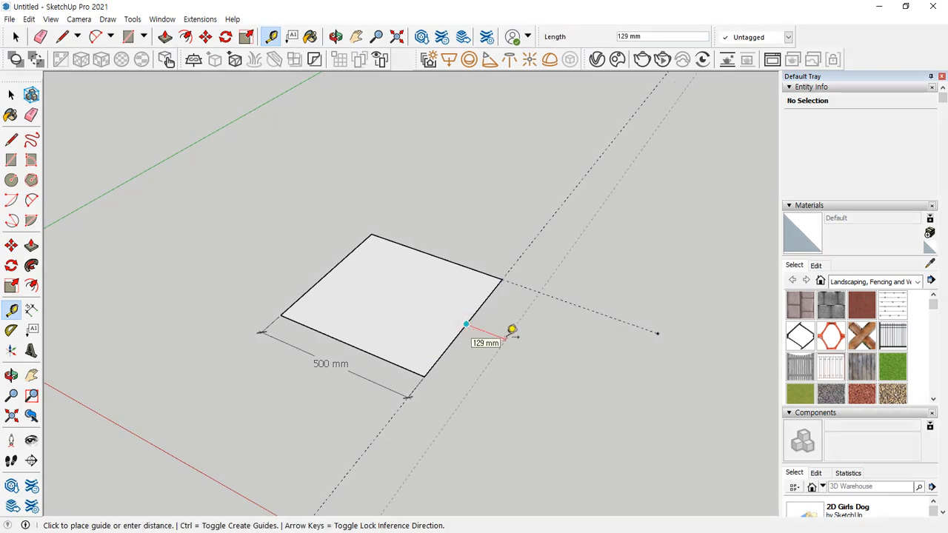
{"action": "type", "text": "500"}
{"action": "key", "text": "Return"}
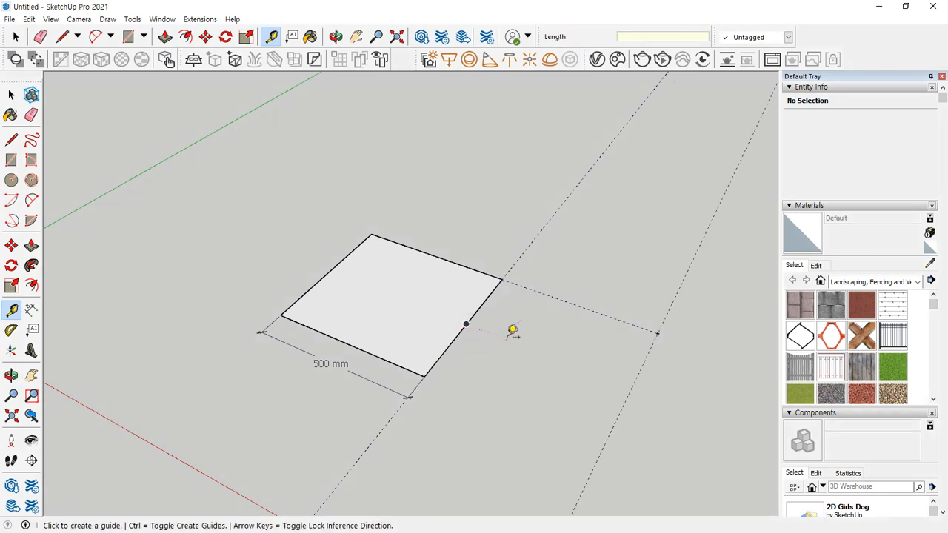
{"action": "mouse_move", "coordinate": [488, 316]}
{"action": "left_mouse_down"}
{"action": "mouse_move", "coordinate": [475, 318]}
{"action": "mouse_move", "coordinate": [625, 378]}
{"action": "left_mouse_up"}
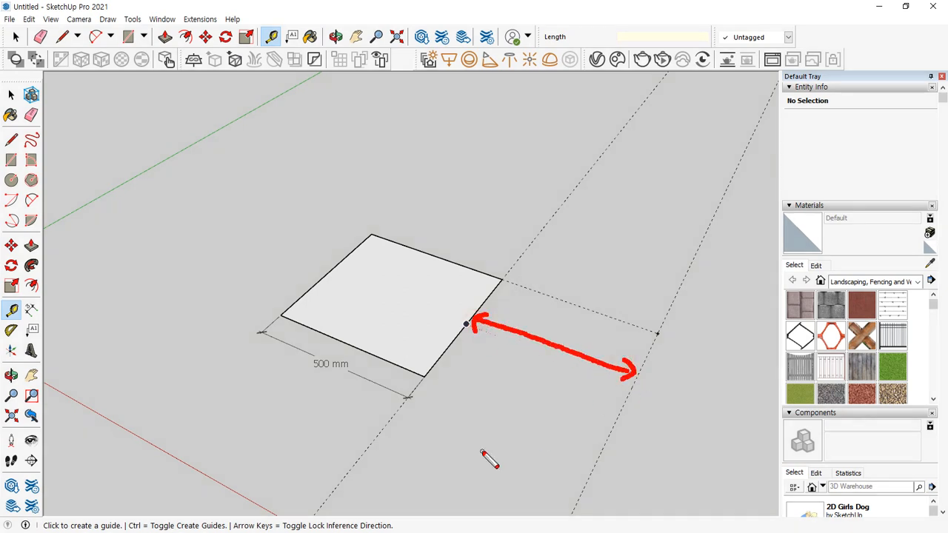
{"action": "key", "text": "Escape"}
Try to set a 500 mm Tape Measure offset from the square's back edge along the green axis with guide creation off
{"action": "left_click", "coordinate": [426, 253]}
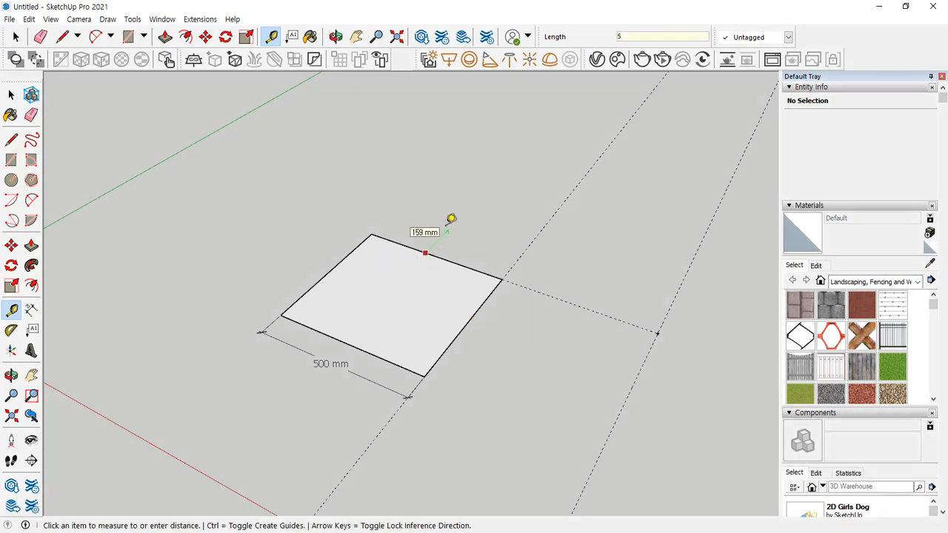
{"action": "left_click", "coordinate": [451, 219]}
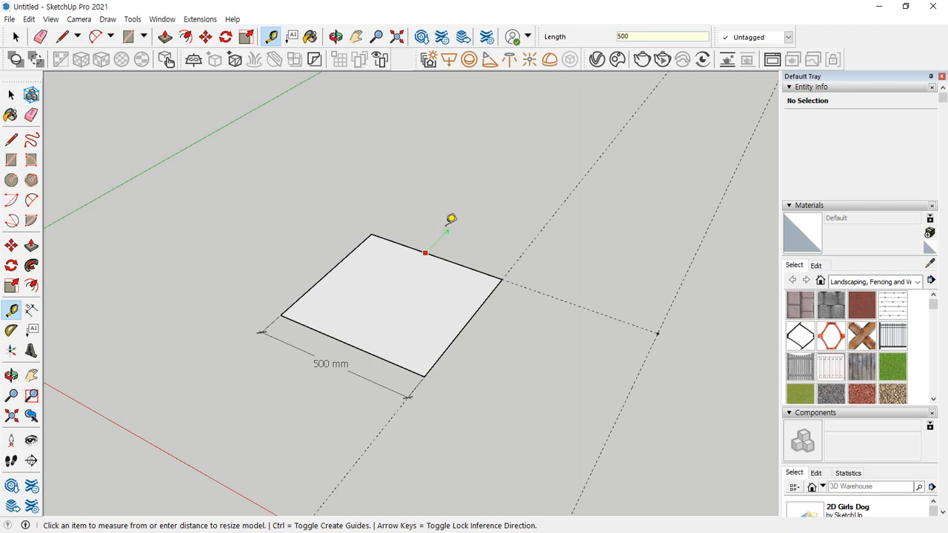
{"action": "key", "text": "Return"}
{"action": "left_click", "coordinate": [515, 303]}
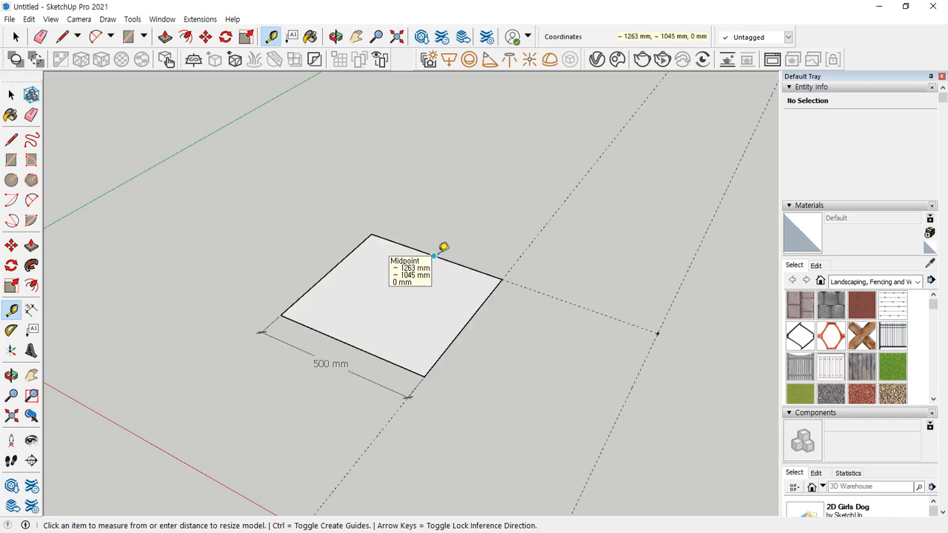
{"action": "left_click", "coordinate": [433, 256]}
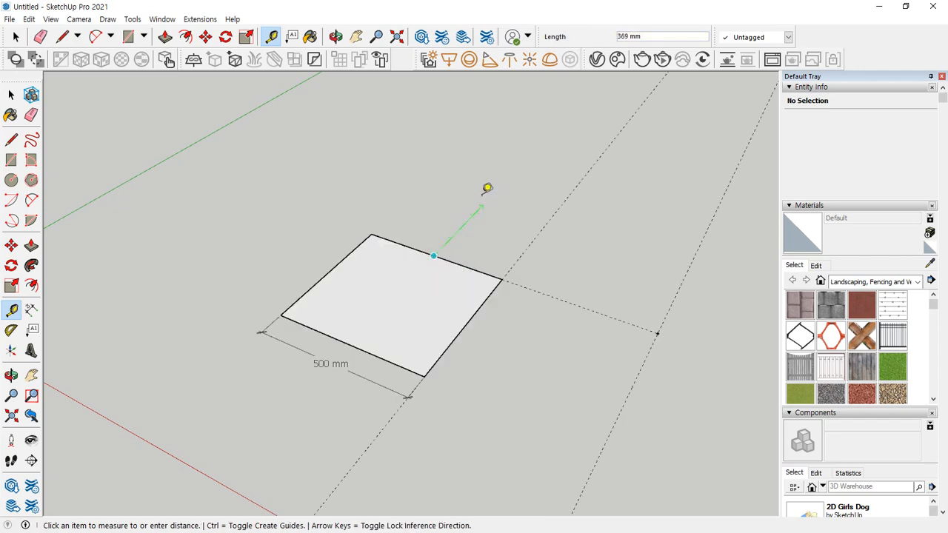
{"action": "middle_click_drag", "start_coordinate": [487, 187], "coordinate": [417, 289]}
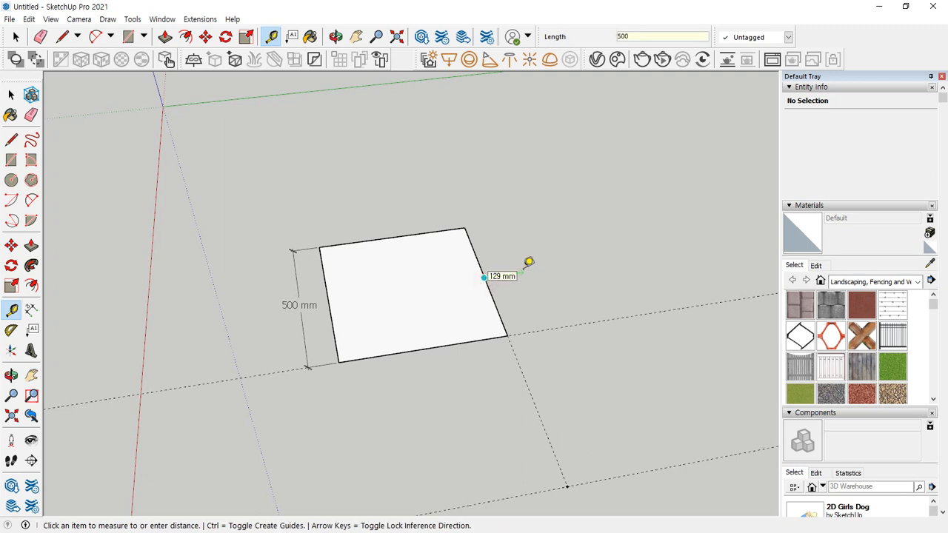
{"action": "key", "text": "Return"}
Create a parallel guide line 500 mm outward from the square's back edge with guide creation turned on
{"action": "left_click", "coordinate": [490, 295]}
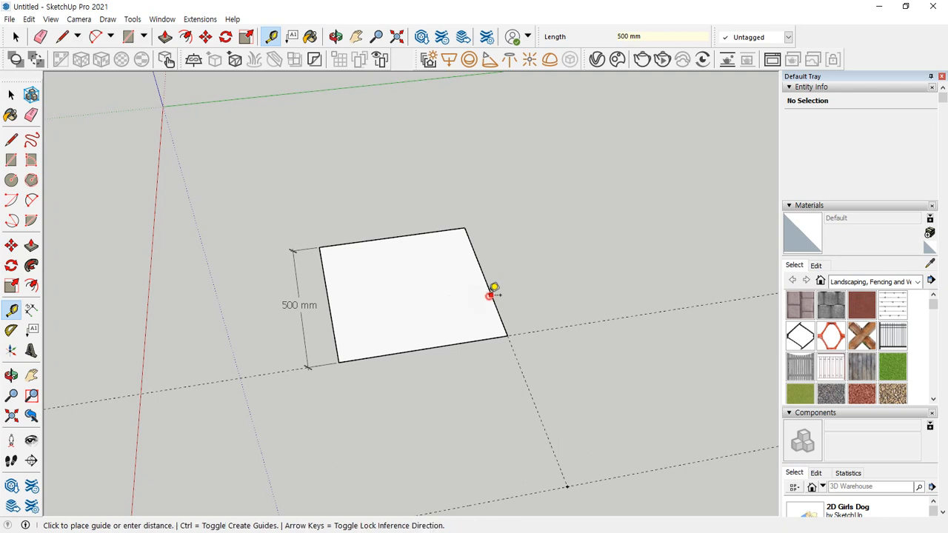
{"action": "type", "text": "5"}
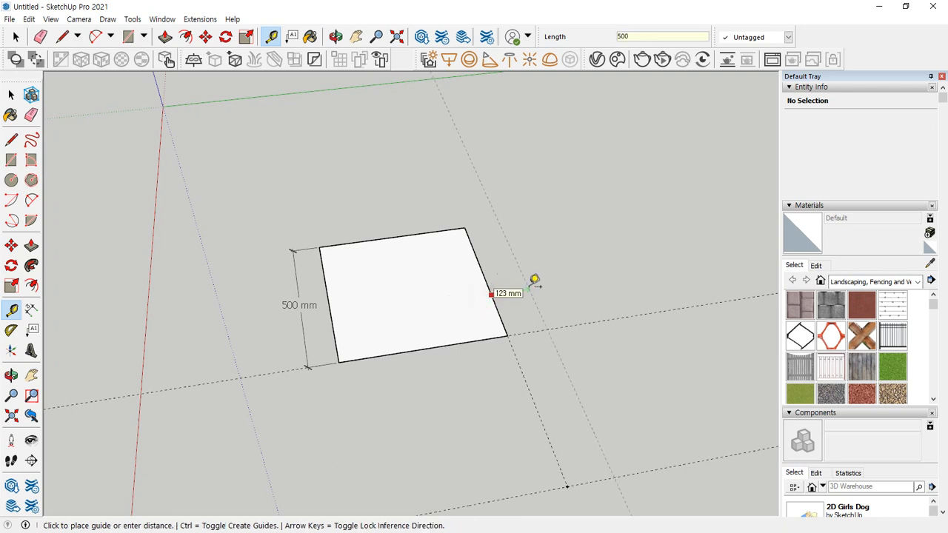
{"action": "key", "text": "Return"}
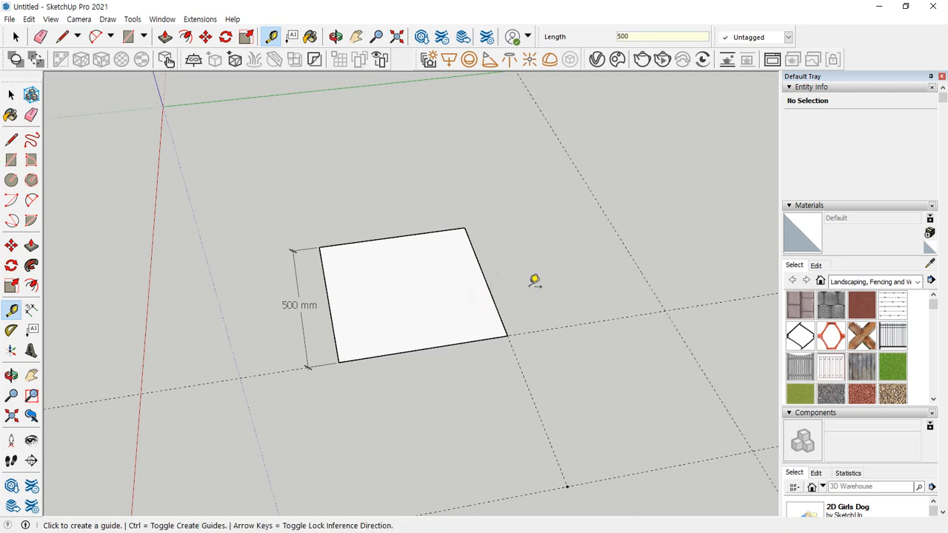
Add parallel guide lines 500 mm outward from the square's two remaining edges: the one opposite the first guide and the dimensioned one
{"action": "left_click", "coordinate": [402, 236]}
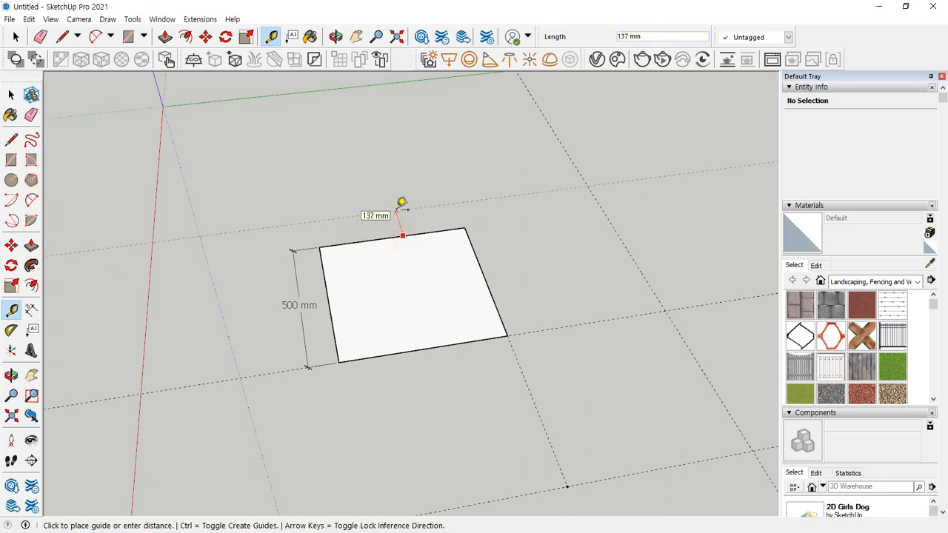
{"action": "key", "text": "Return"}
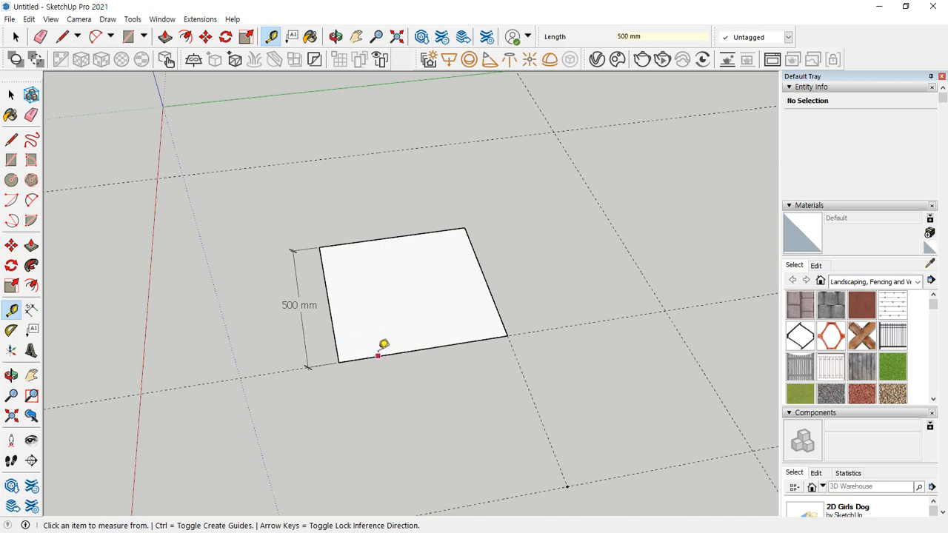
{"action": "left_click", "coordinate": [338, 309]}
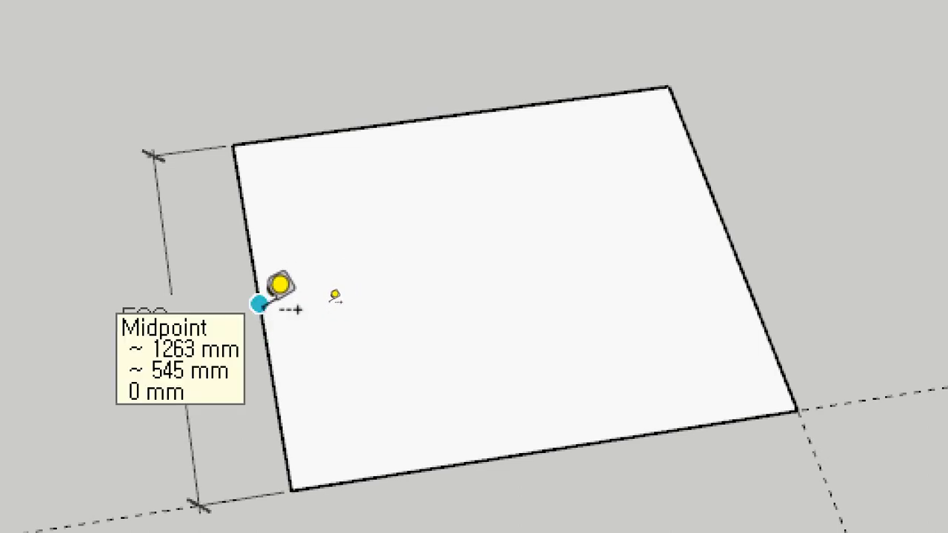
{"action": "left_click", "coordinate": [260, 304]}
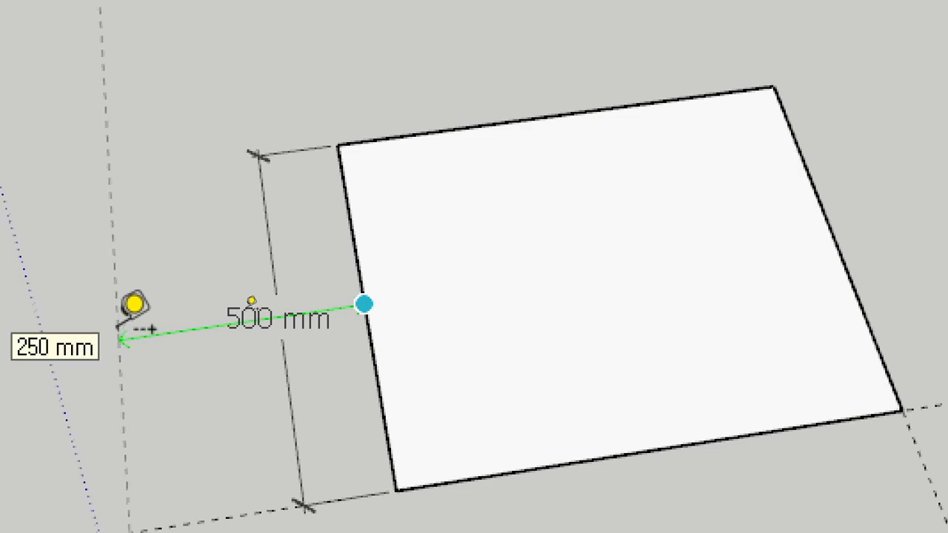
{"action": "key", "text": "Escape"}
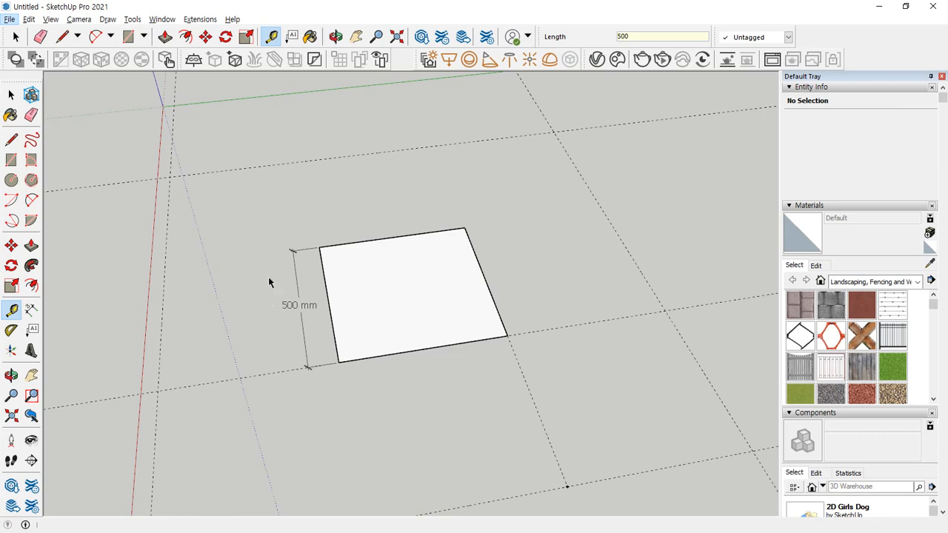
{"action": "key", "text": "Escape"}
{"action": "key", "text": "space"}
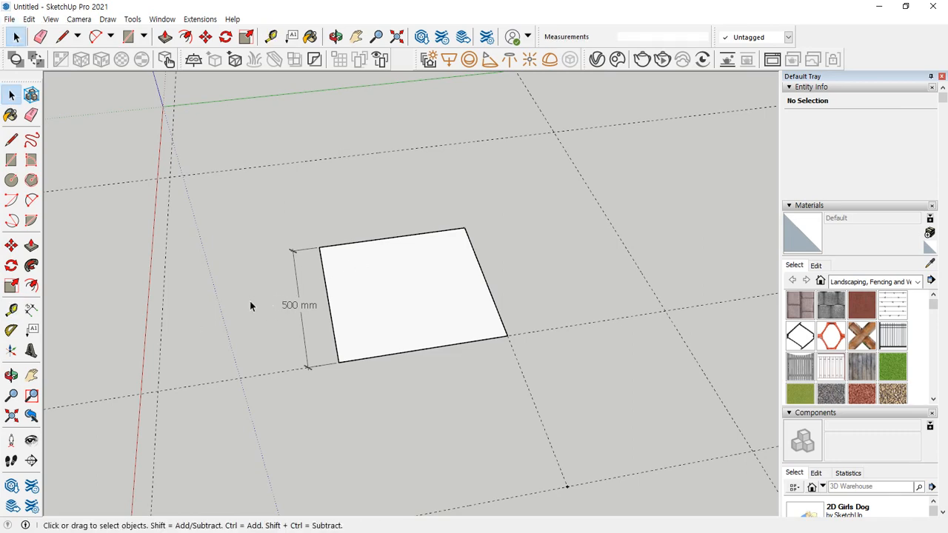
Draw a closed outline around the square with the Line tool, joining the four outer guide intersections
{"action": "middle_click_drag", "start_coordinate": [249, 300], "coordinate": [480, 296]}
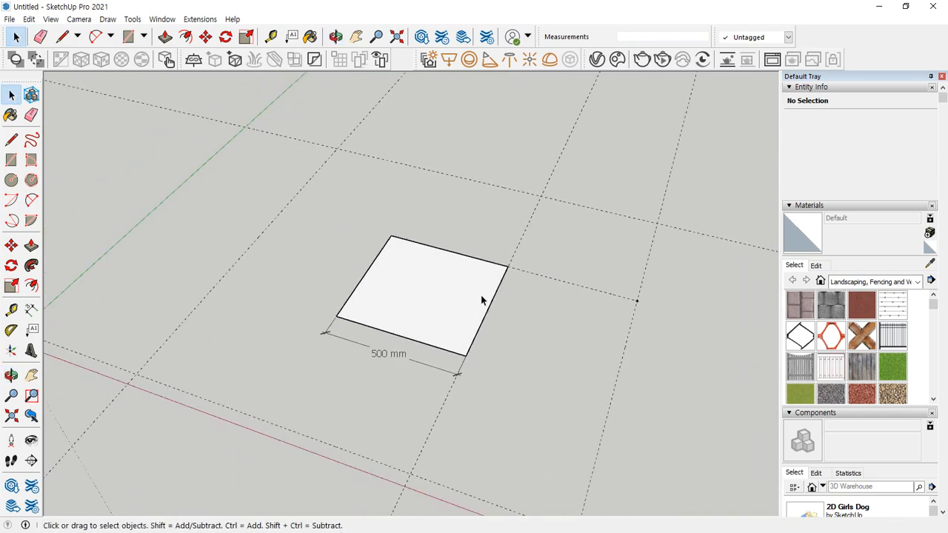
{"action": "key", "text": "l"}
{"action": "left_click", "coordinate": [337, 148]}
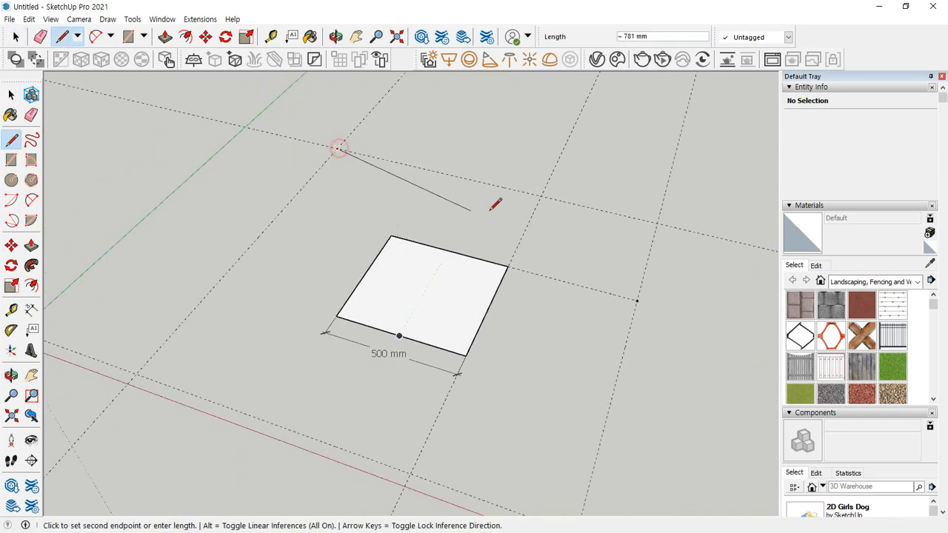
{"action": "left_click", "coordinate": [657, 220]}
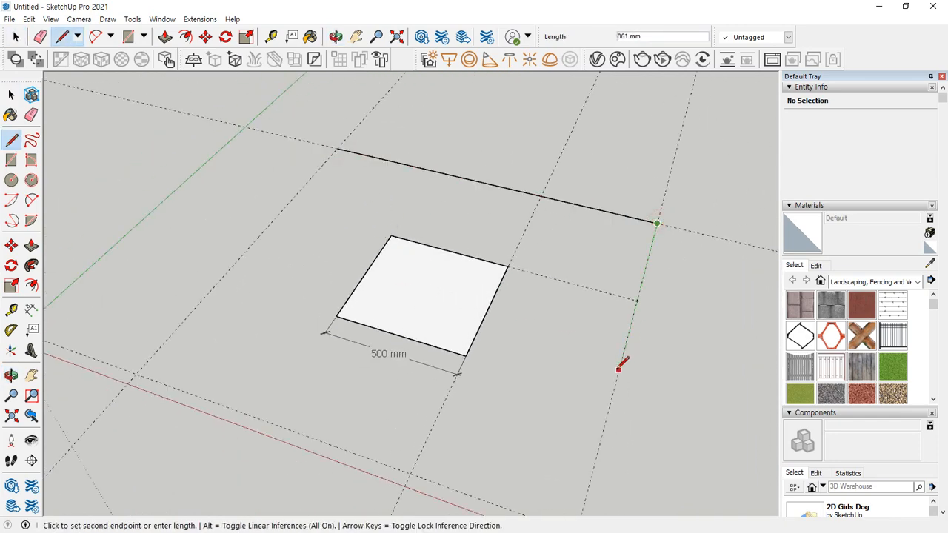
{"action": "scroll", "coordinate": [619, 363], "scroll_direction": "down", "scroll_amount": 2}
{"action": "left_click", "coordinate": [584, 505]}
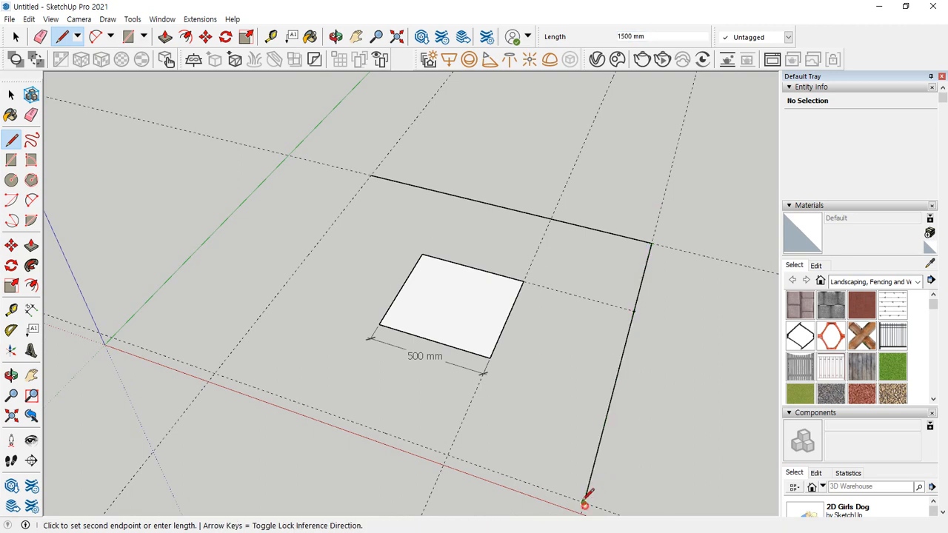
{"action": "left_click", "coordinate": [214, 375]}
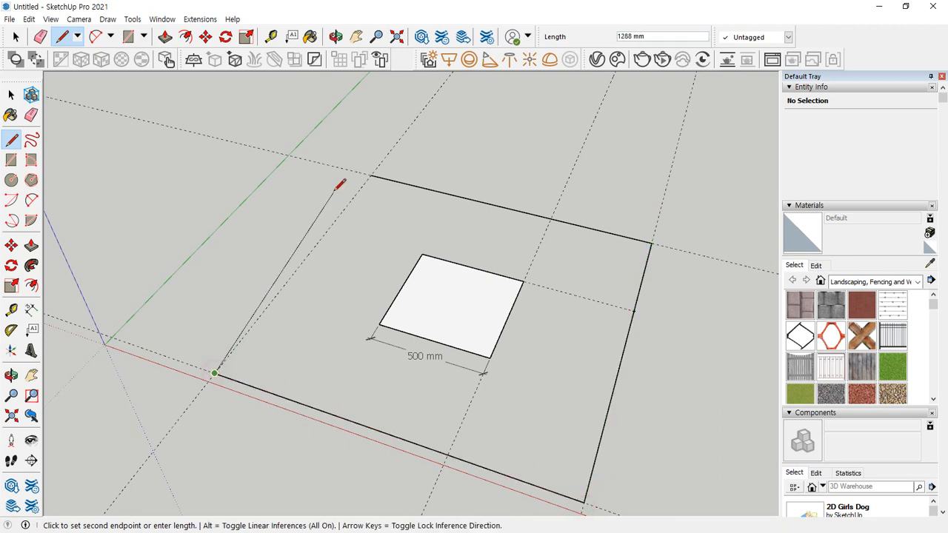
{"action": "left_click", "coordinate": [370, 176]}
{"action": "key", "text": "space"}
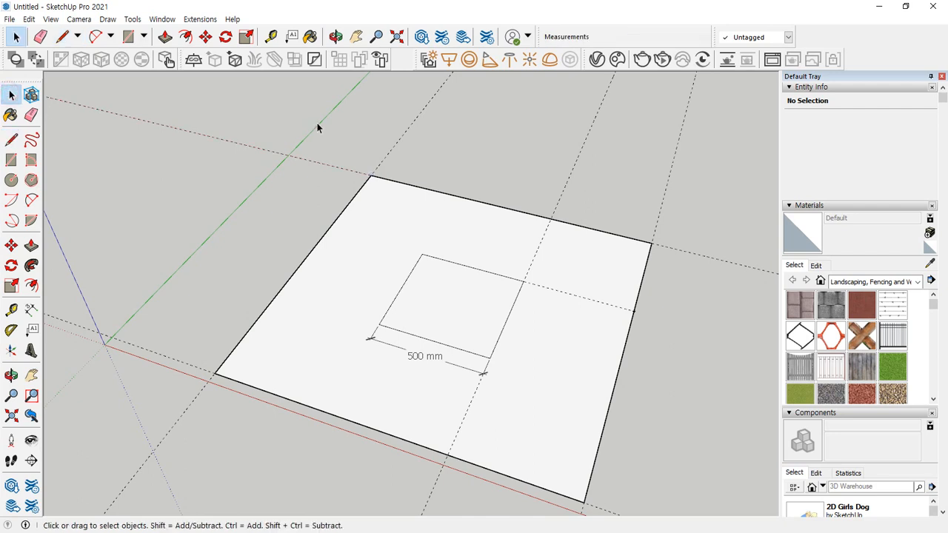
Select all the guides together, leaving the faces out of the selection, and delete them
{"action": "left_click", "coordinate": [365, 166]}
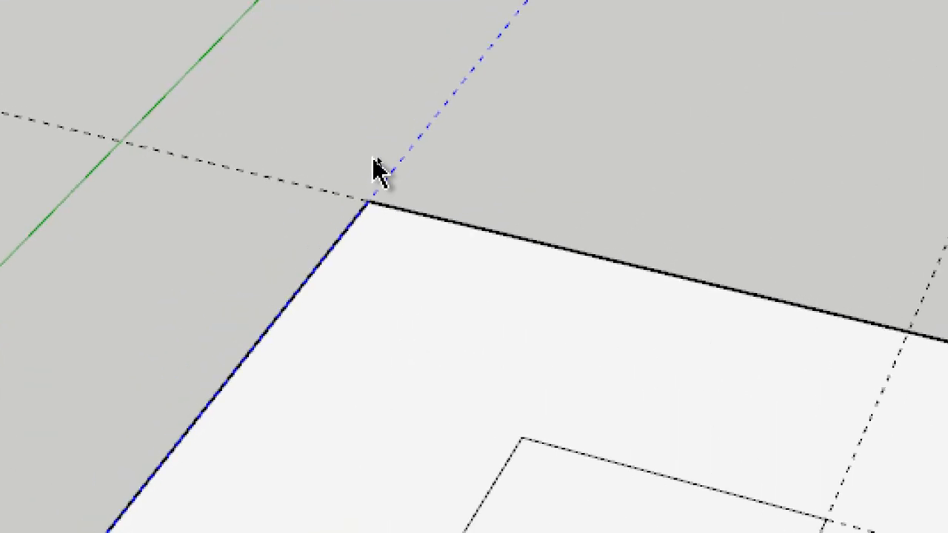
{"action": "left_click", "coordinate": [229, 169]}
{"action": "left_click", "coordinate": [256, 174], "text": "ctrl+shift"}
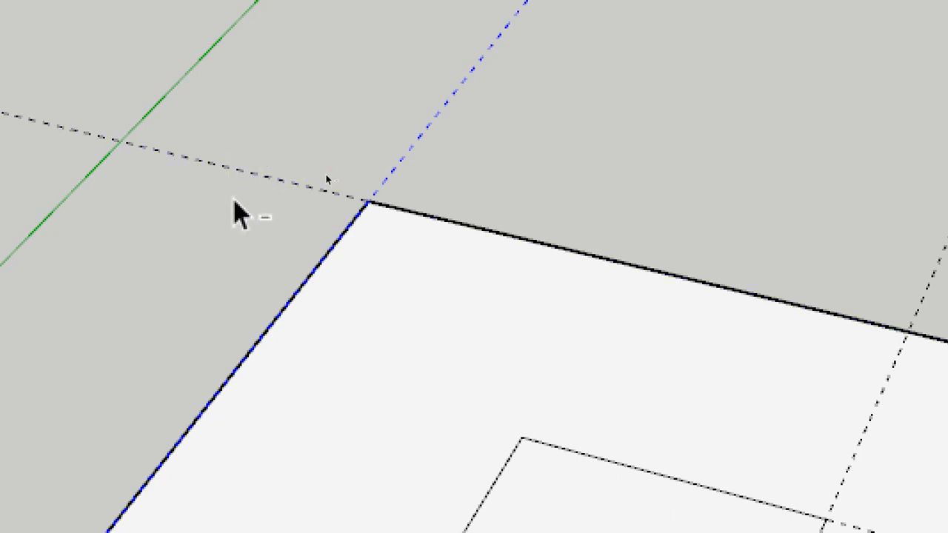
{"action": "left_click", "coordinate": [416, 139], "text": "ctrl+shift"}
{"action": "left_click_drag", "start_coordinate": [299, 129], "coordinate": [218, 194], "text": "ctrl"}
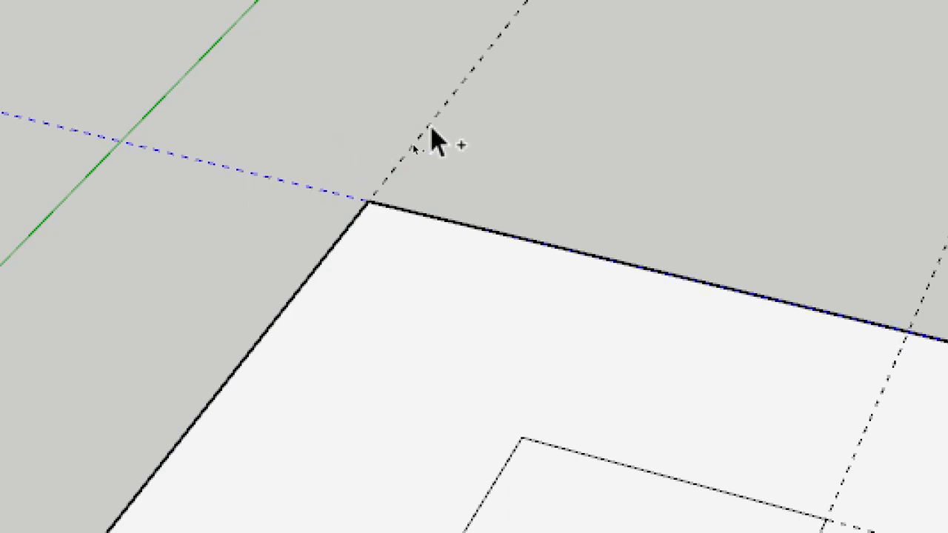
{"action": "left_click_drag", "start_coordinate": [497, 109], "coordinate": [422, 66], "text": "ctrl"}
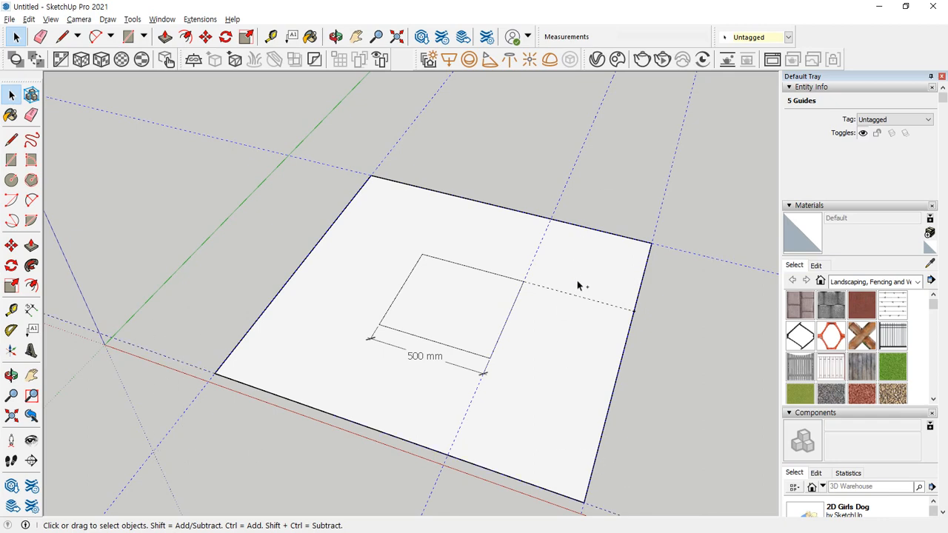
{"action": "left_click_drag", "start_coordinate": [567, 307], "coordinate": [566, 305]}
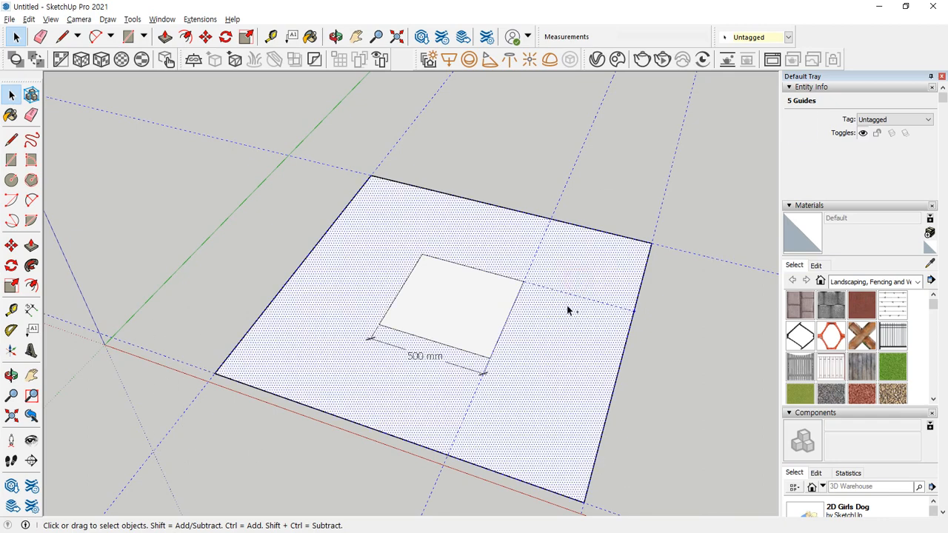
{"action": "left_click", "coordinate": [553, 353], "text": "shift"}
{"action": "key", "text": "Delete"}
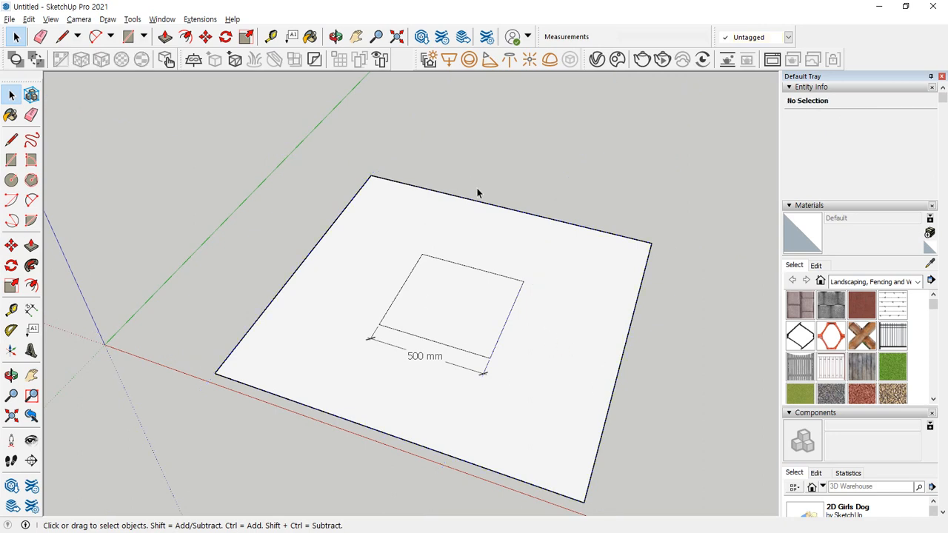
Delete all the remaining geometry, including both squares and the dimension
{"action": "key", "text": "ctrl+a"}
{"action": "key", "text": "Delete"}
{"action": "middle_click_drag", "start_coordinate": [296, 315], "coordinate": [292, 299]}
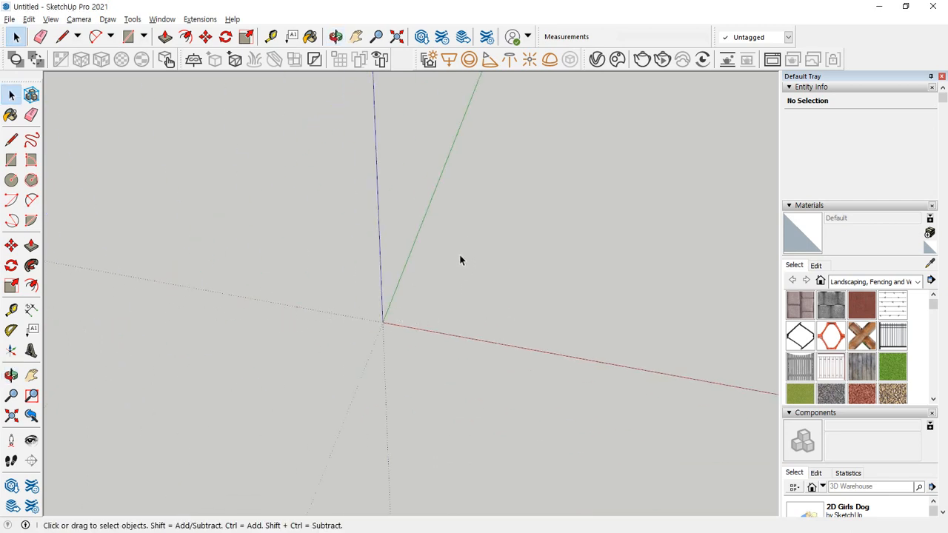
Start a rectangle with its first corner at the origin
{"action": "key", "text": "r"}
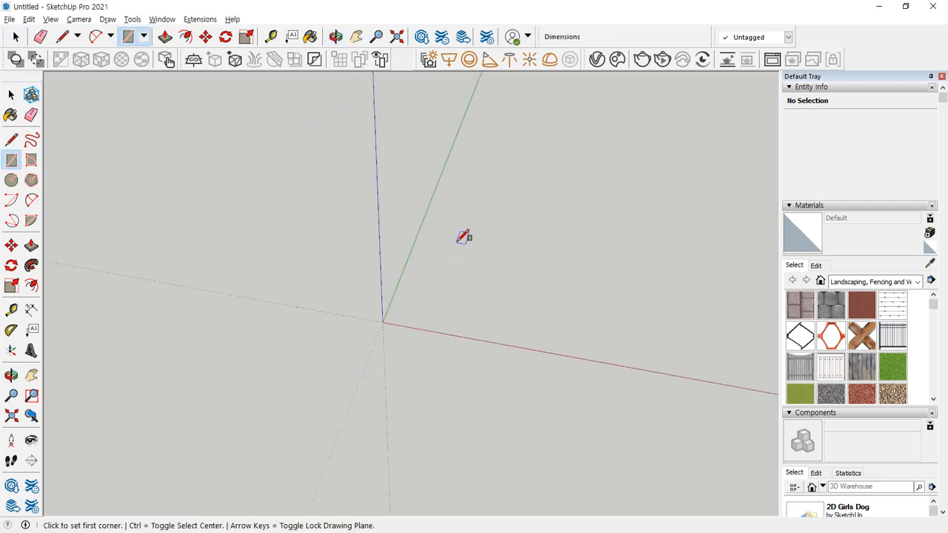
{"action": "left_click", "coordinate": [383, 321]}
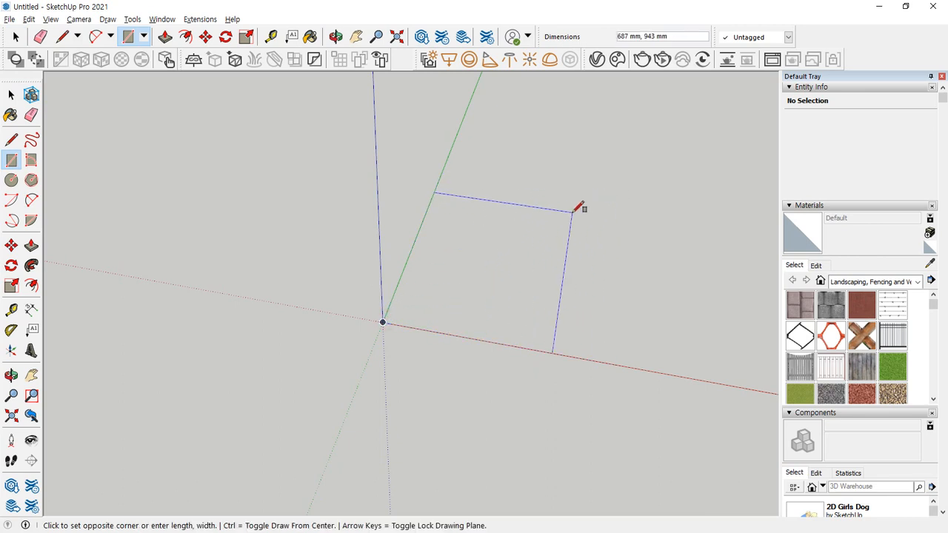
{"action": "key", "text": "ctrl+alt+d"}
{"action": "mouse_move", "coordinate": [393, 338]}
{"action": "left_mouse_down"}
{"action": "mouse_move", "coordinate": [370, 323]}
{"action": "mouse_move", "coordinate": [402, 326]}
{"action": "mouse_move", "coordinate": [390, 337]}
{"action": "left_mouse_up"}
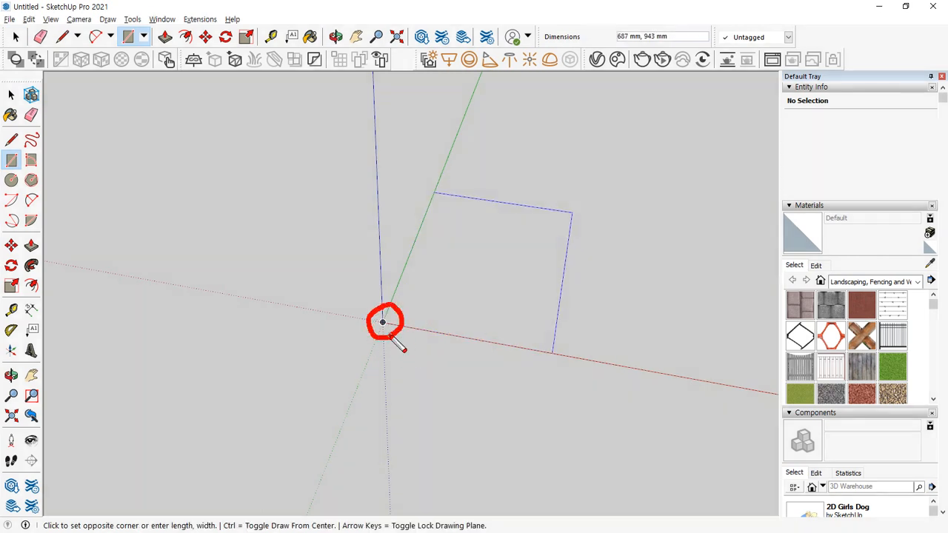
{"action": "mouse_move", "coordinate": [463, 191]}
{"action": "left_mouse_down"}
{"action": "mouse_move", "coordinate": [539, 202]}
{"action": "mouse_move", "coordinate": [557, 241]}
{"action": "mouse_move", "coordinate": [539, 248]}
{"action": "left_mouse_up"}
{"action": "left_click_drag", "start_coordinate": [481, 182], "coordinate": [486, 215]}
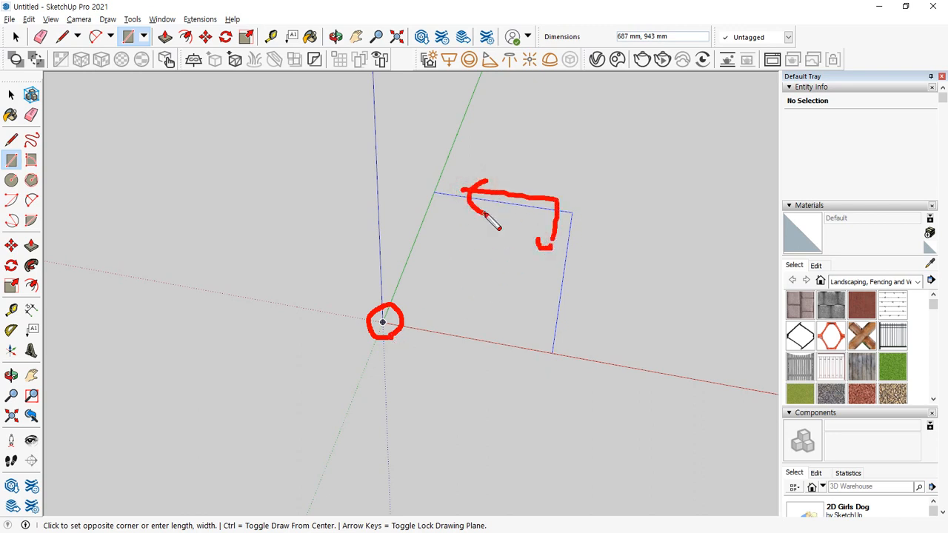
{"action": "mouse_move", "coordinate": [437, 323]}
{"action": "left_mouse_down"}
{"action": "mouse_move", "coordinate": [508, 324]}
{"action": "mouse_move", "coordinate": [482, 334]}
{"action": "left_mouse_up"}
{"action": "mouse_move", "coordinate": [403, 277]}
{"action": "left_mouse_down"}
{"action": "mouse_move", "coordinate": [428, 206]}
{"action": "mouse_move", "coordinate": [444, 219]}
{"action": "left_mouse_up"}
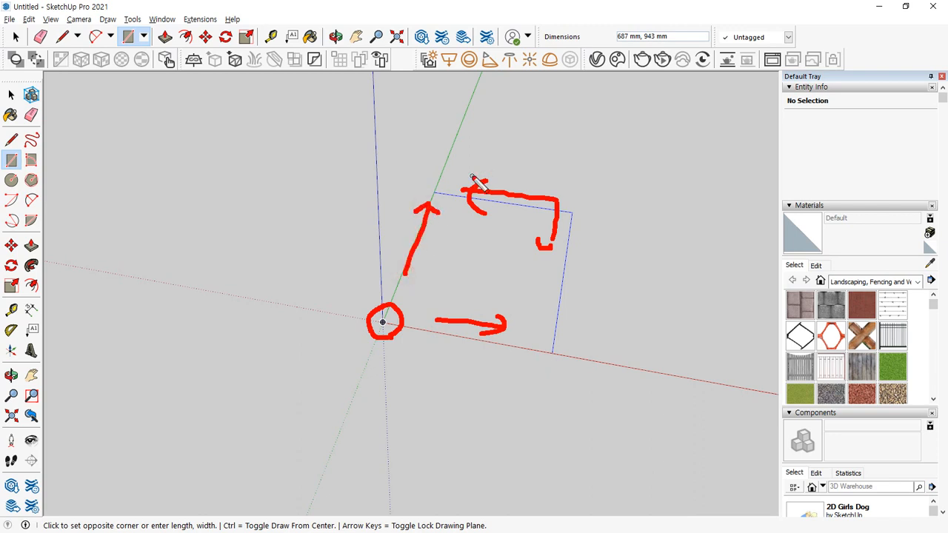
{"action": "key", "text": "Escape"}
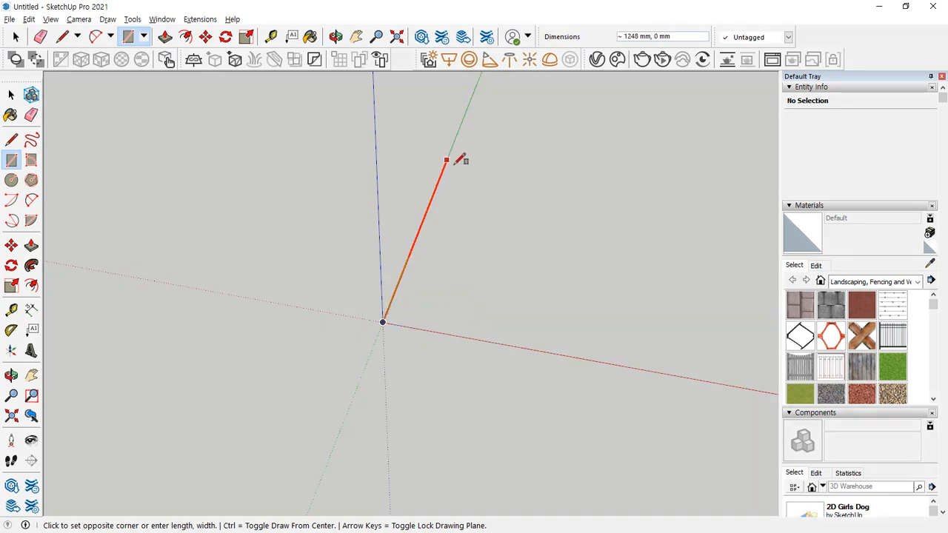
Cycle the rectangle's drawing plane lock through the red, green and blue axes, ending on green
{"action": "middle_click_drag", "start_coordinate": [449, 159], "coordinate": [282, 168]}
{"action": "scroll", "coordinate": [189, 177], "scroll_direction": "down", "scroll_amount": 4}
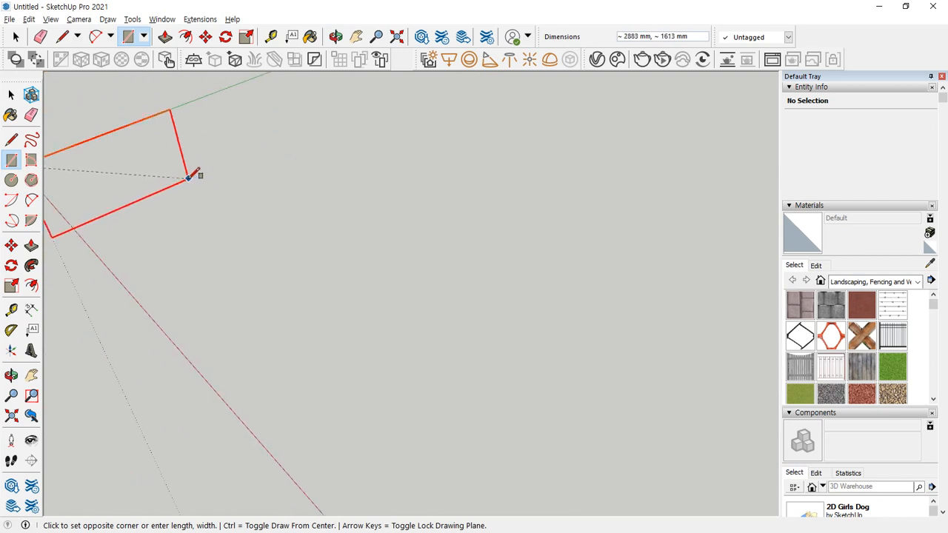
{"action": "middle_click_drag", "start_coordinate": [153, 180], "coordinate": [499, 429]}
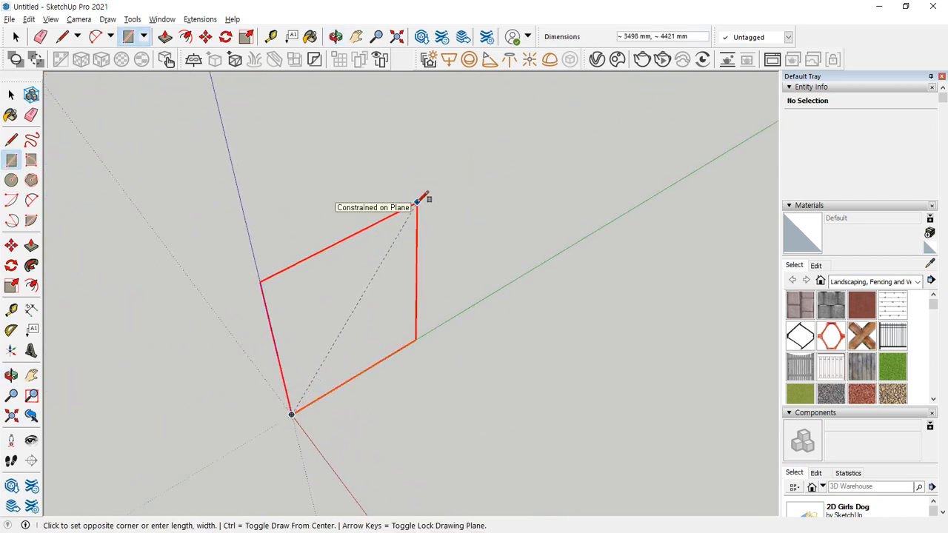
{"action": "key", "text": "Left"}
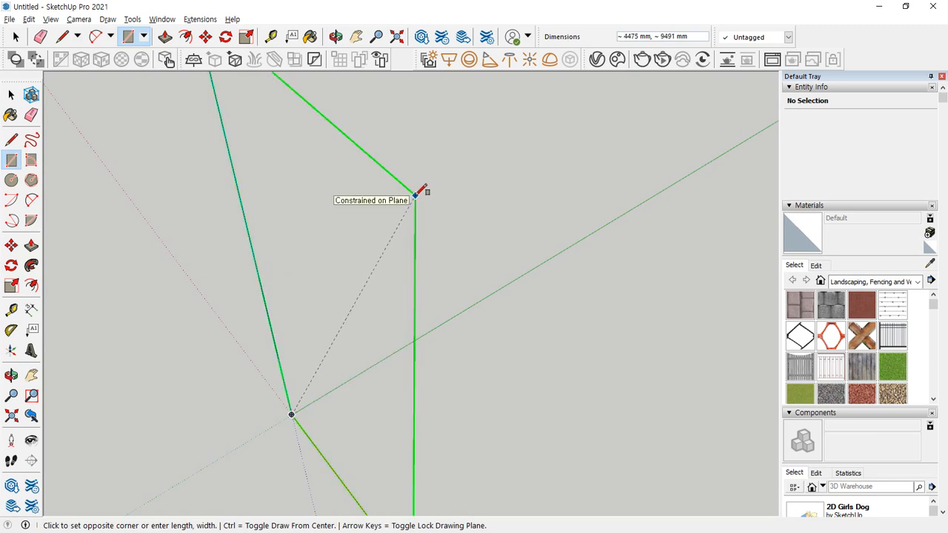
{"action": "key", "text": "Right"}
{"action": "key", "text": "Left"}
{"action": "key", "text": "Up"}
{"action": "key", "text": "Right"}
{"action": "key", "text": "Left"}
{"action": "scroll", "coordinate": [363, 271], "scroll_direction": "down", "scroll_amount": 1}
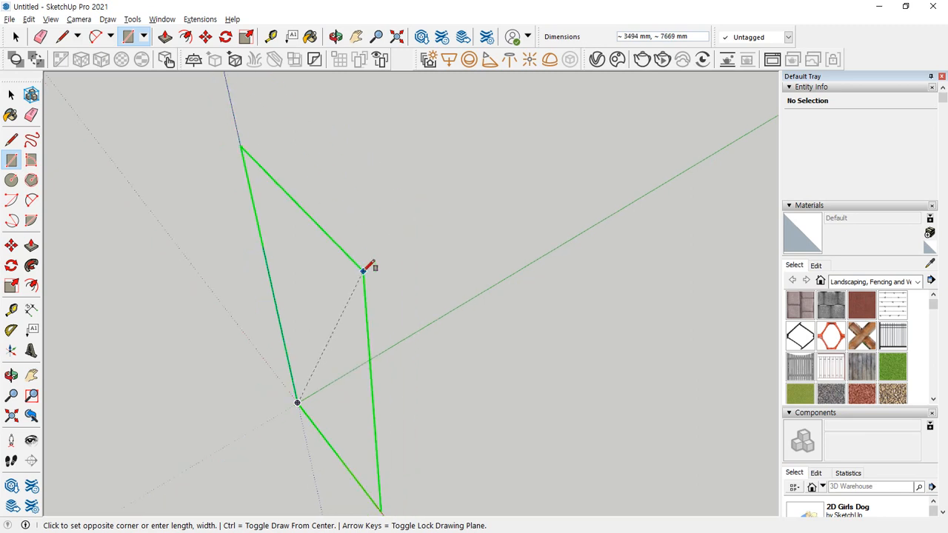
Complete the upright rectangle on the green-locked plane with dimensions 500,1000
{"action": "middle_click_drag", "start_coordinate": [363, 271], "coordinate": [512, 220]}
{"action": "scroll", "coordinate": [461, 249], "scroll_direction": "down", "scroll_amount": 2}
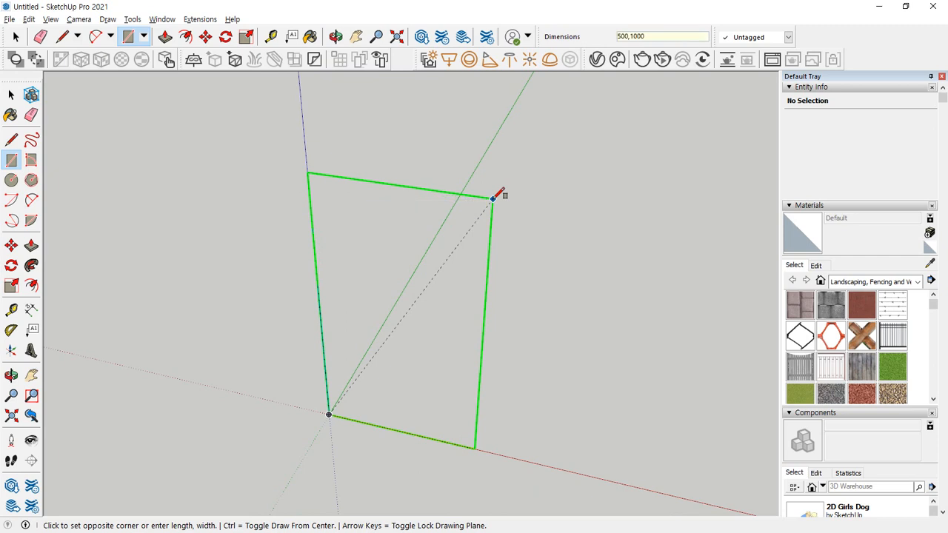
{"action": "key", "text": "Escape"}
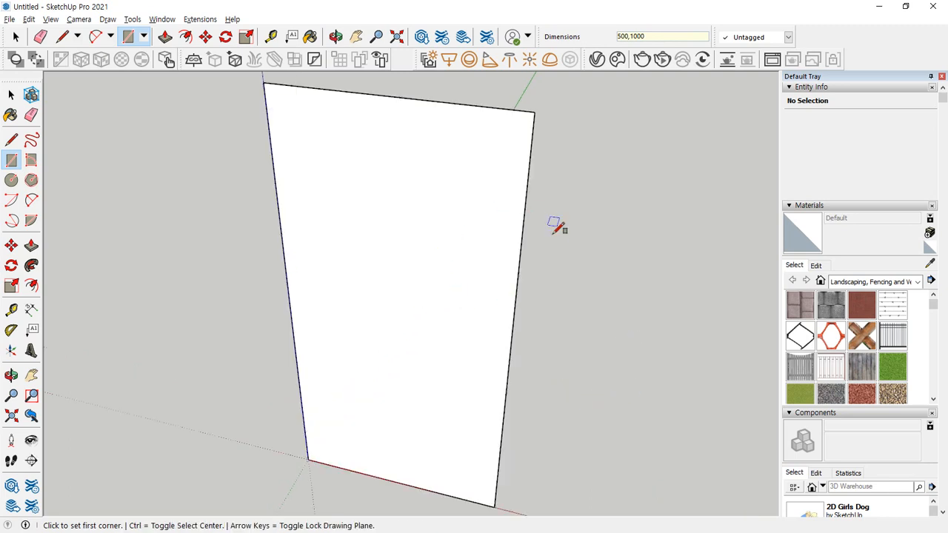
Create a parallel guide line 100 mm inward from the rectangle's vertical edge on the blue axis with the Tape Measure
{"action": "left_click", "coordinate": [12, 311]}
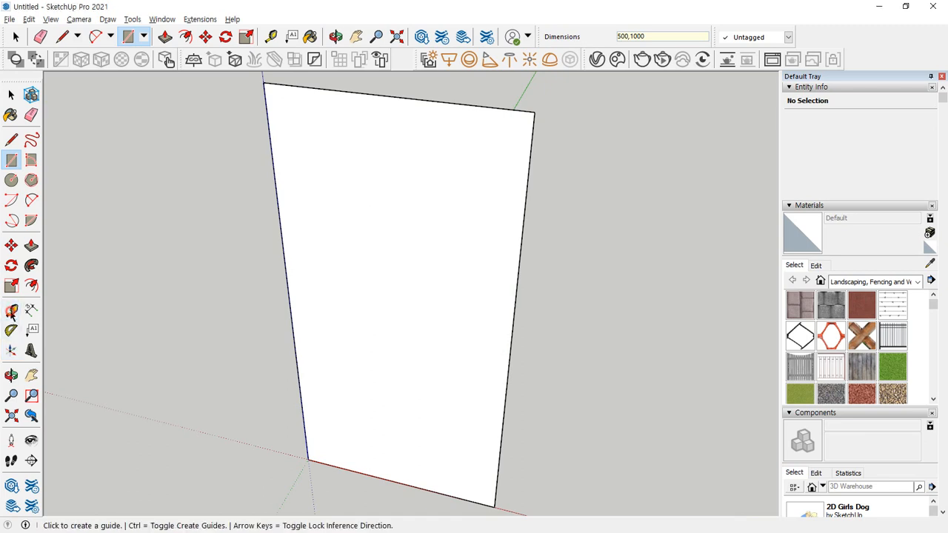
{"action": "left_click", "coordinate": [287, 285]}
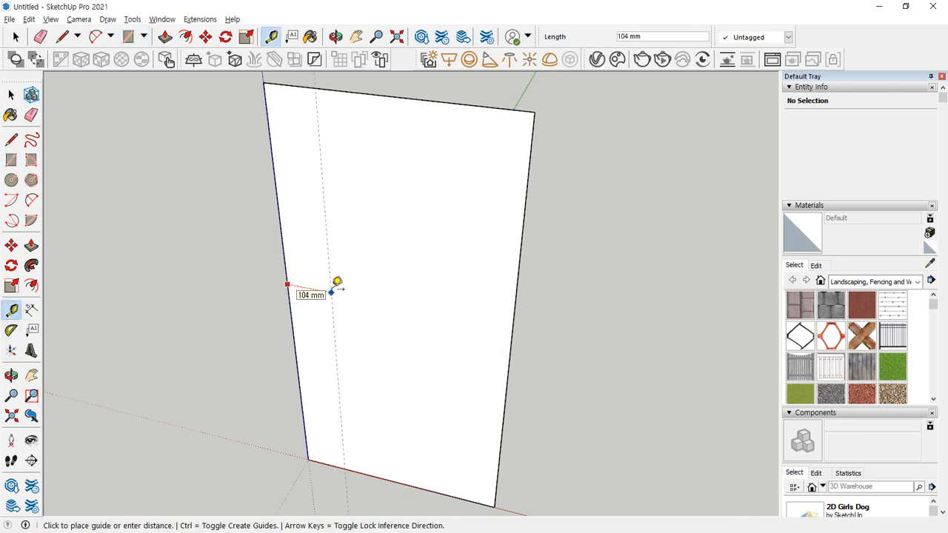
{"action": "type", "text": "100"}
{"action": "key", "text": "Return"}
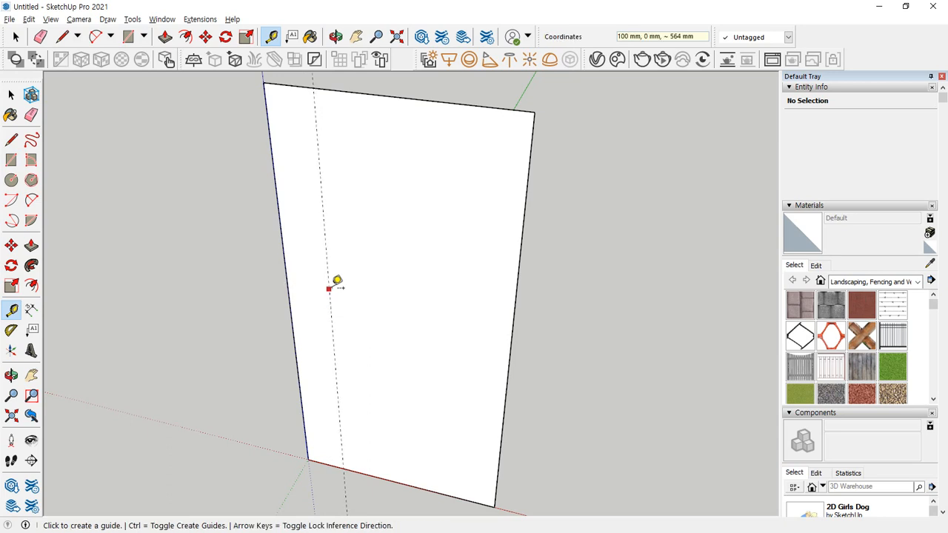
Create a guide 100 mm inward from the rectangle's other vertical edge, plus two below its top edge spaced 100 mm apart
{"action": "left_click", "coordinate": [514, 312]}
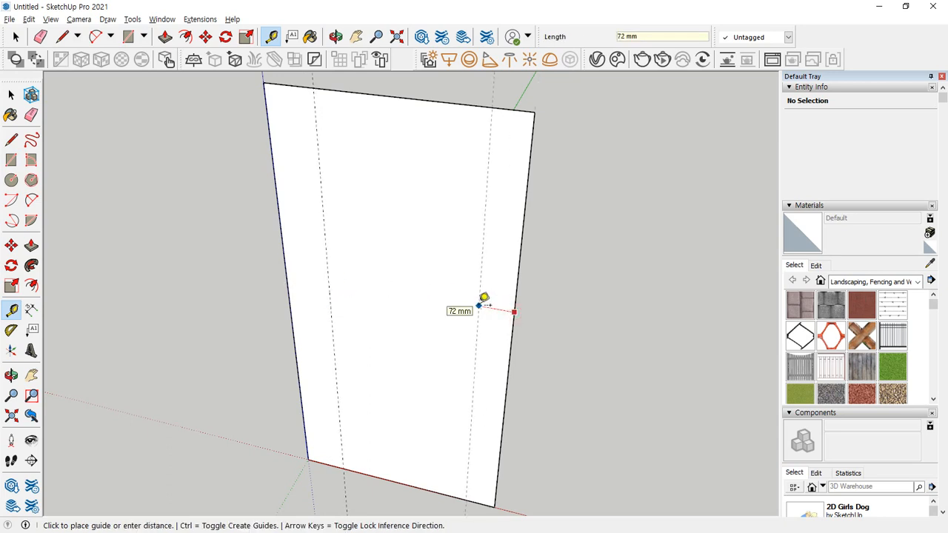
{"action": "left_click", "coordinate": [480, 300]}
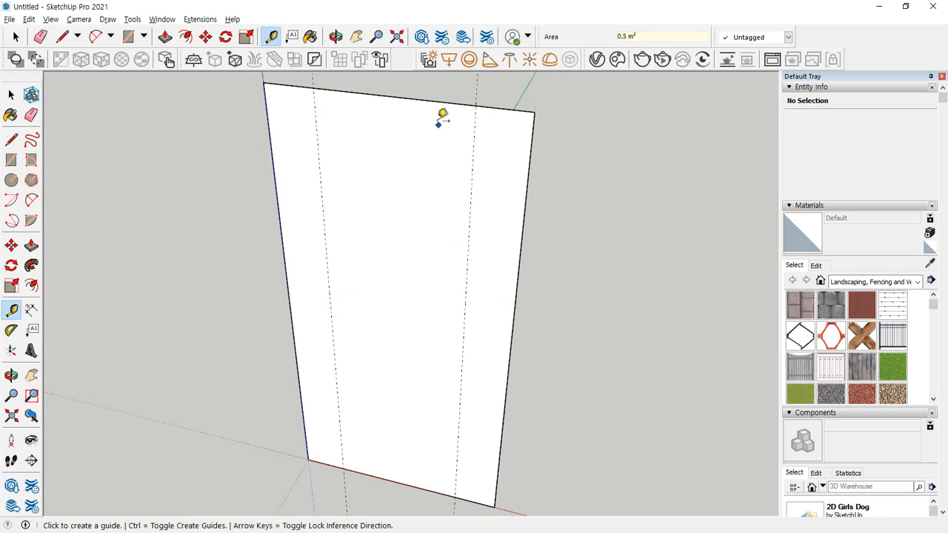
{"action": "left_click", "coordinate": [436, 101]}
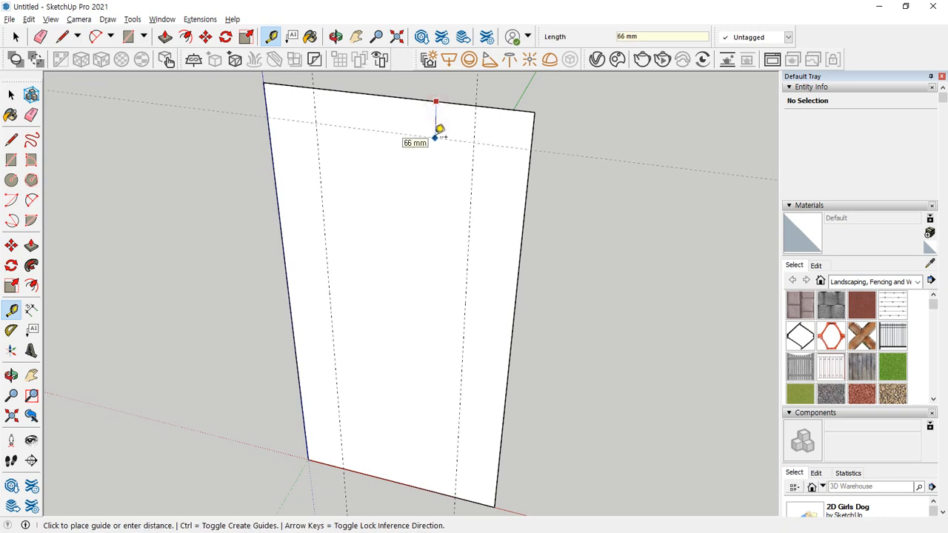
{"action": "key", "text": "Return"}
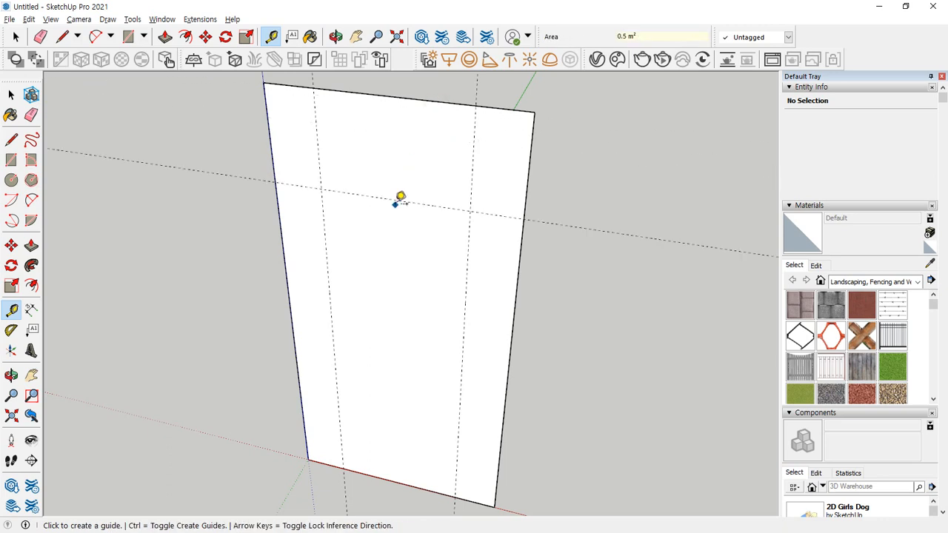
{"action": "left_click", "coordinate": [394, 200]}
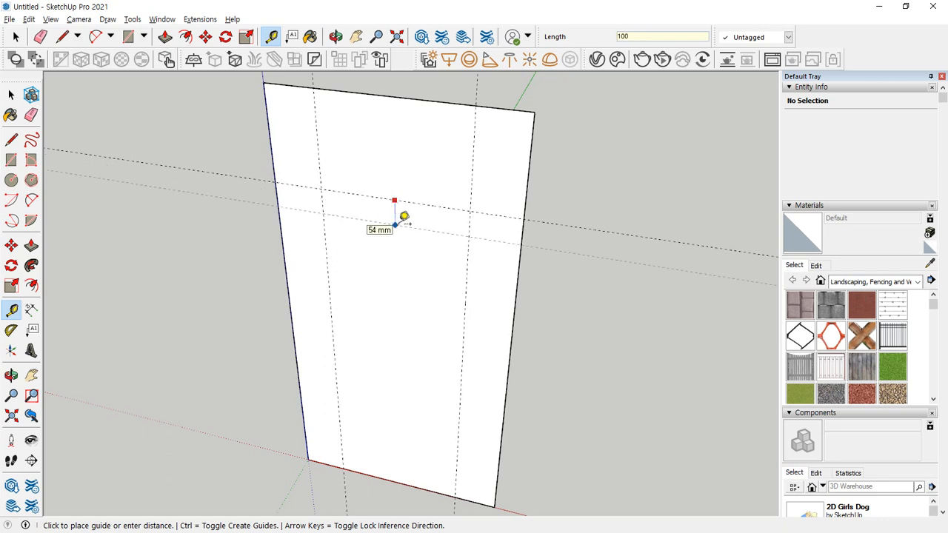
{"action": "left_click", "coordinate": [404, 216]}
Create a guide 200 mm above the rectangle's bottom edge and another guide 100 mm above that one
{"action": "middle_click_drag", "start_coordinate": [427, 318], "coordinate": [380, 333]}
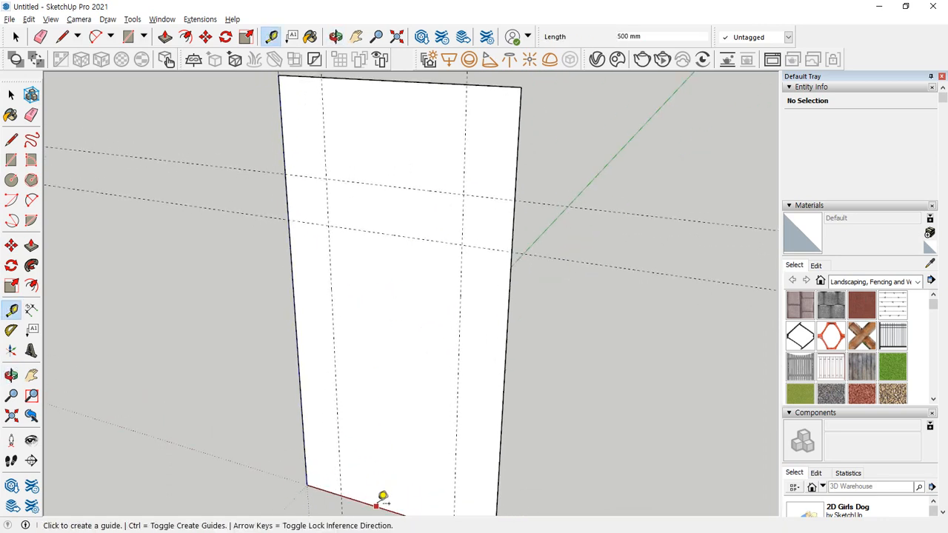
{"action": "left_click", "coordinate": [375, 505]}
{"action": "type", "text": "20"}
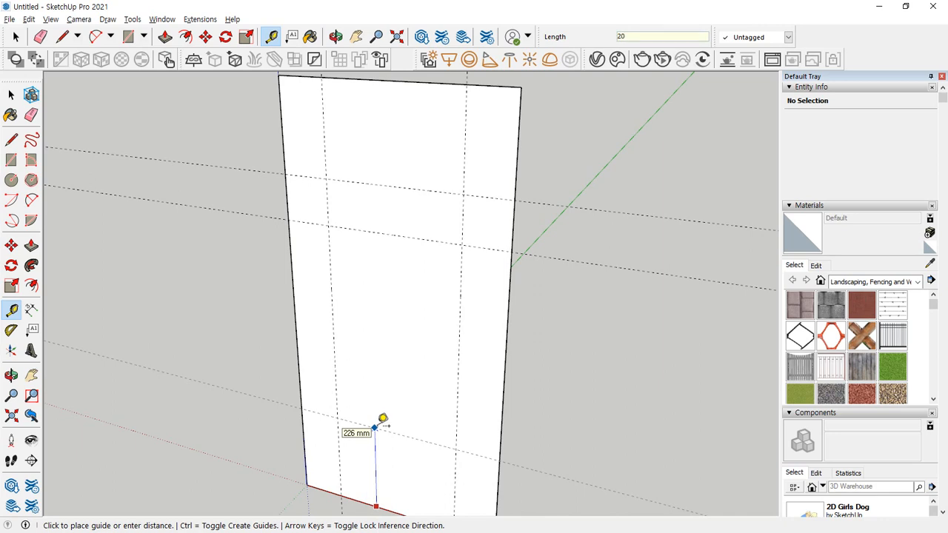
{"action": "type", "text": "0"}
{"action": "key", "text": "Return"}
{"action": "left_click", "coordinate": [380, 439]}
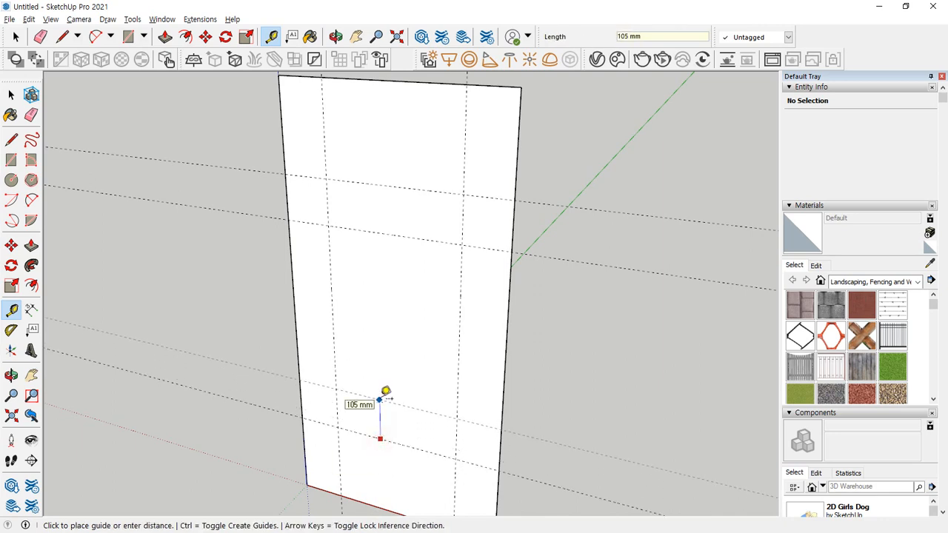
{"action": "type", "text": "100"}
{"action": "key", "text": "Return"}
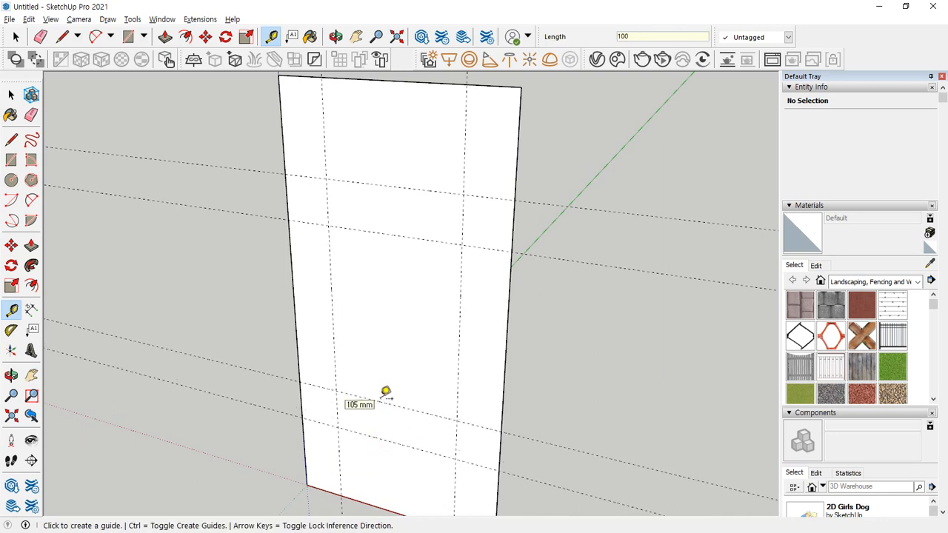
{"action": "middle_click_drag", "start_coordinate": [511, 402], "coordinate": [372, 321]}
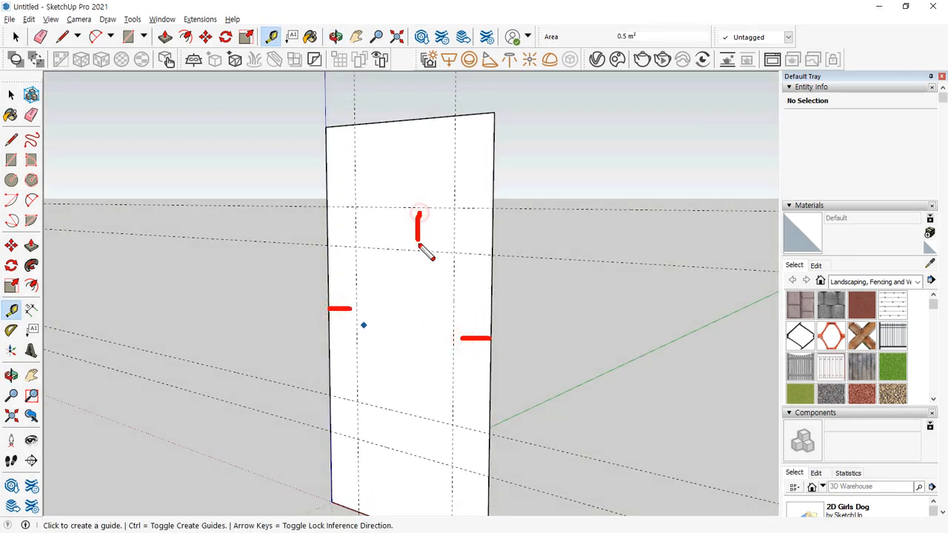
{"action": "left_click_drag", "start_coordinate": [382, 484], "coordinate": [410, 483]}
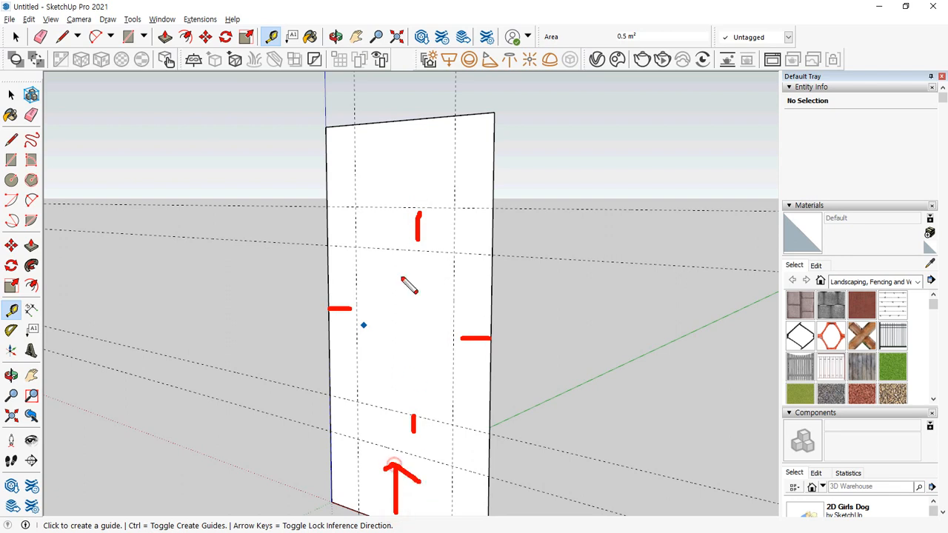
{"action": "left_click_drag", "start_coordinate": [413, 135], "coordinate": [409, 199]}
{"action": "left_click_drag", "start_coordinate": [394, 176], "coordinate": [433, 169]}
{"action": "key", "text": "Escape"}
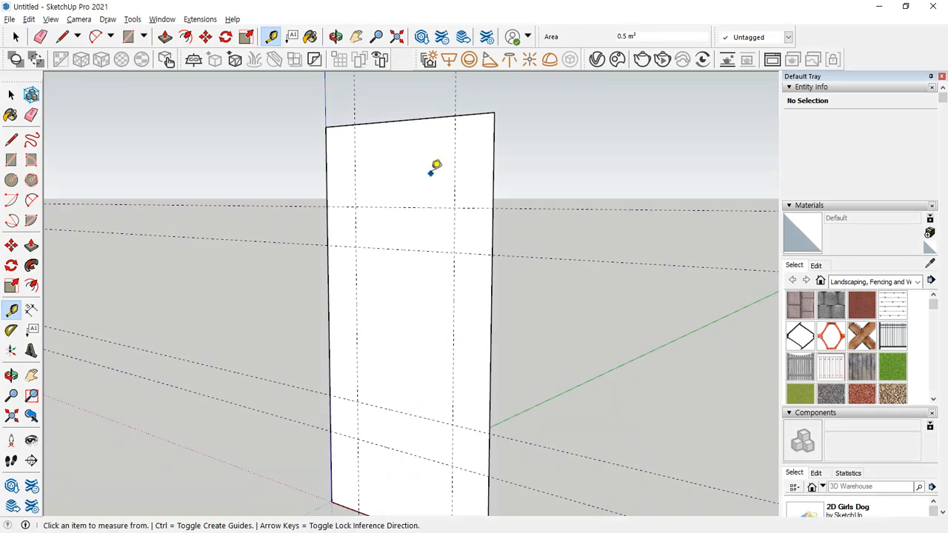
Draw a notch outline with lines from the blue-axis edge at the topmost guide through the inner guide intersections to the lowest guide
{"action": "left_click", "coordinate": [11, 140]}
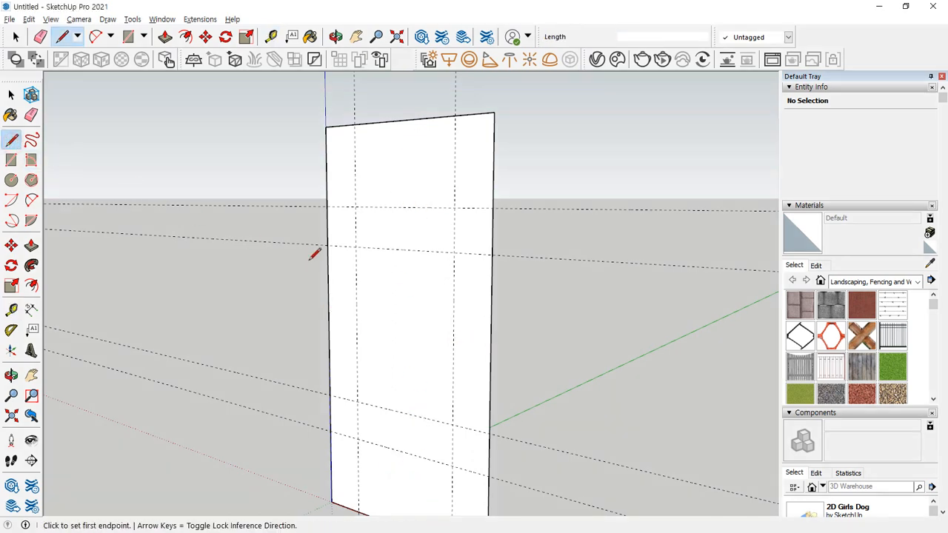
{"action": "left_click", "coordinate": [326, 207]}
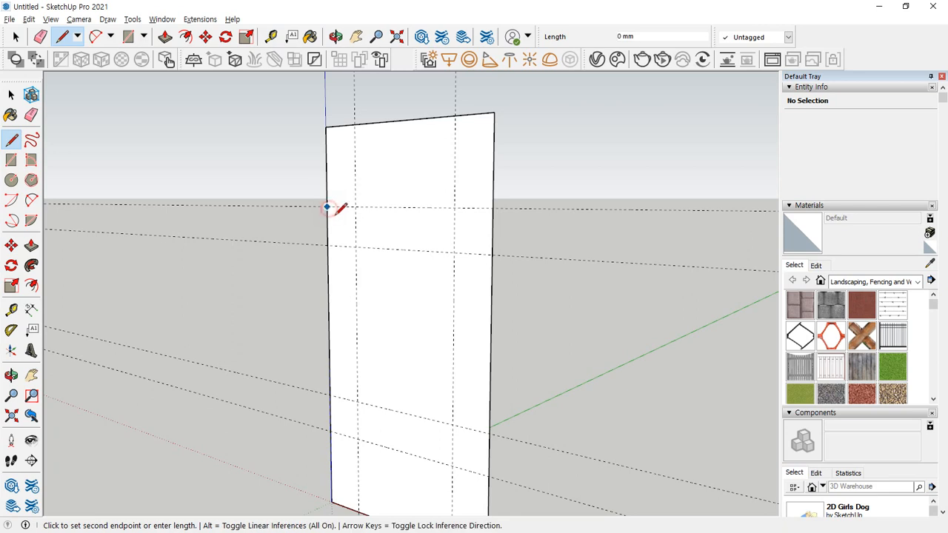
{"action": "left_click", "coordinate": [356, 246]}
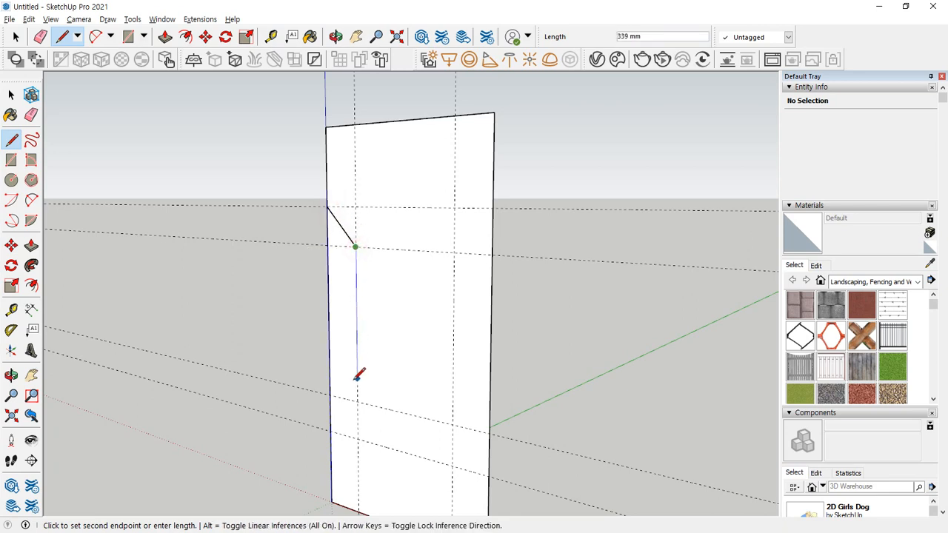
{"action": "left_click", "coordinate": [357, 402]}
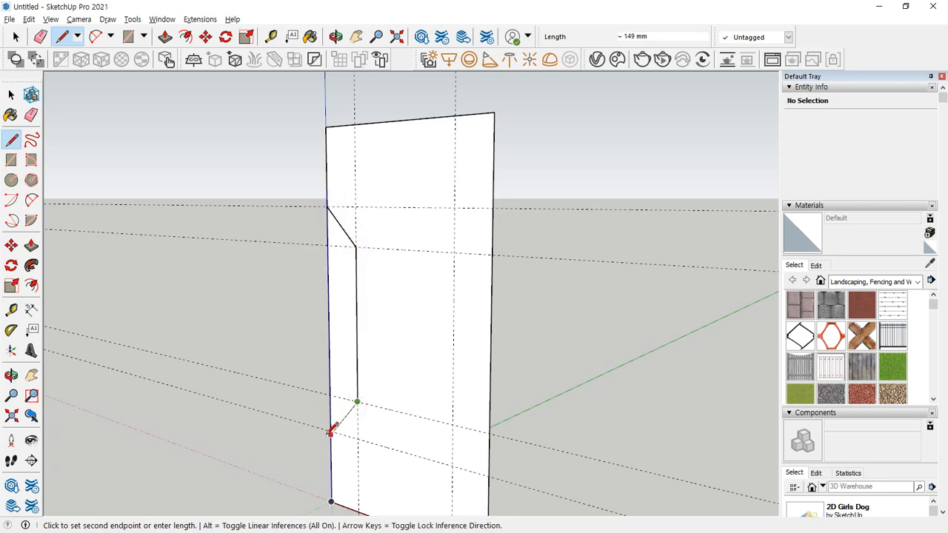
{"action": "left_click", "coordinate": [328, 428]}
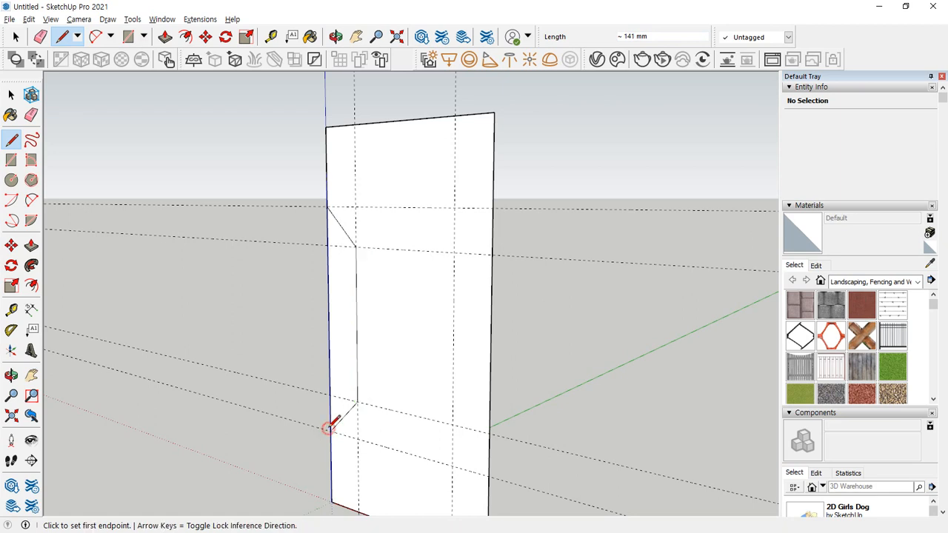
Draw the mirrored notch outline on the opposite vertical edge, following the inner guide intersections from the topmost guide to the lowest
{"action": "left_click", "coordinate": [493, 208]}
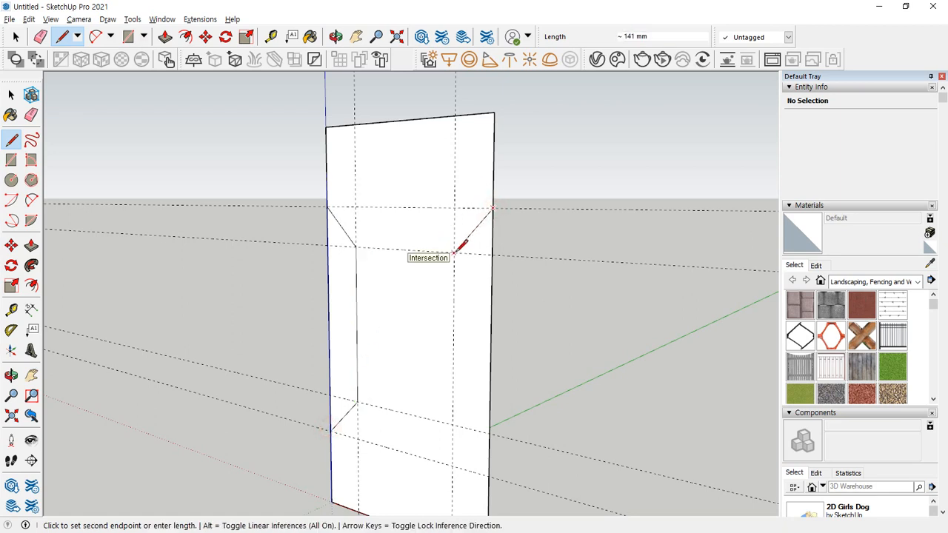
{"action": "left_click", "coordinate": [454, 253]}
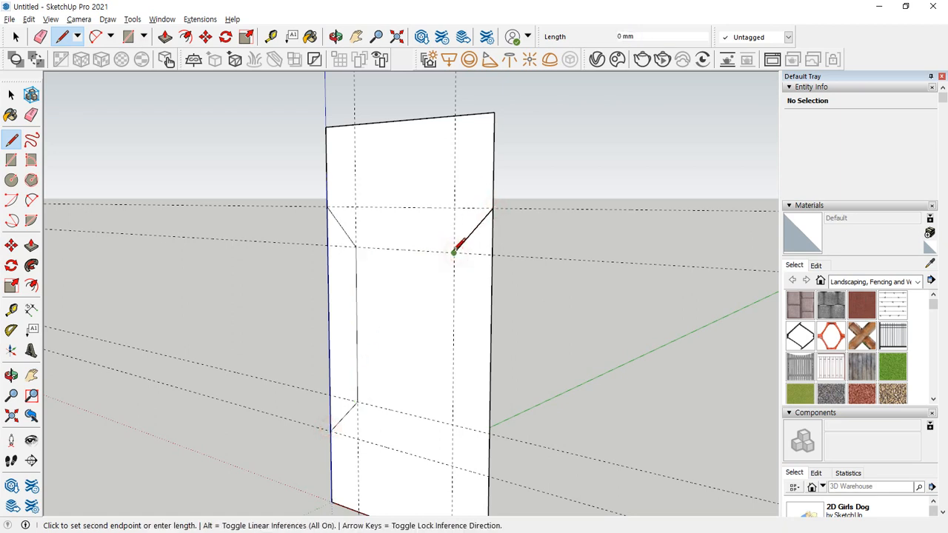
{"action": "left_click", "coordinate": [453, 425]}
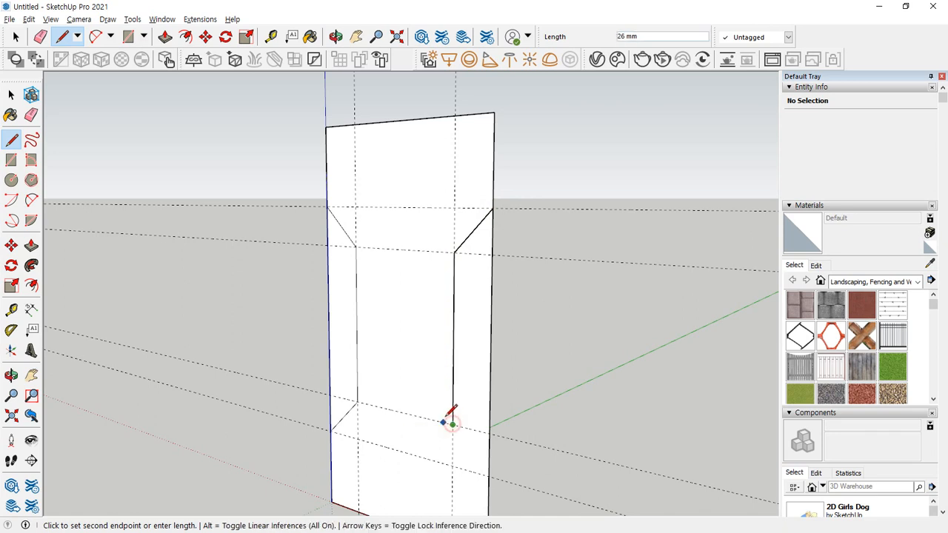
{"action": "left_click", "coordinate": [489, 476]}
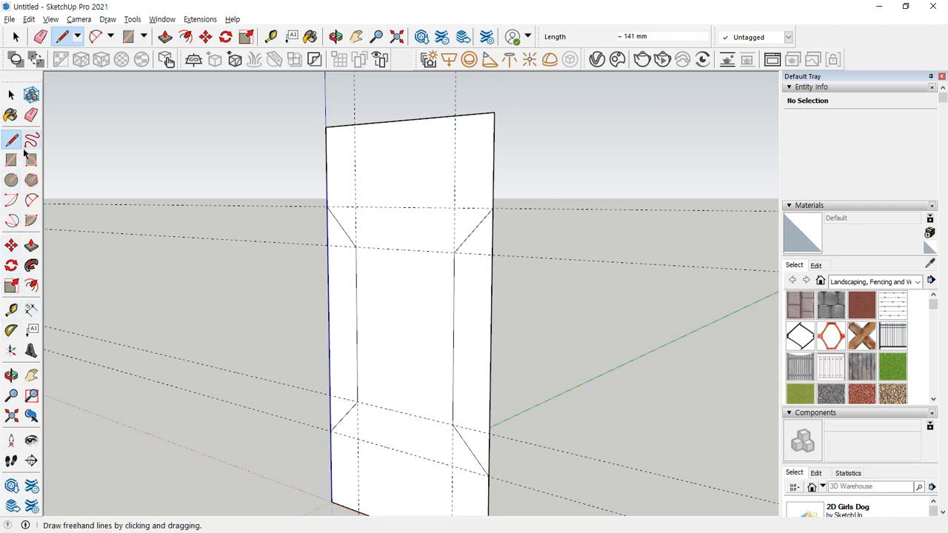
Erase the outer vertical edge segments beside both notch outlines so only the narrow-waisted profile remains
{"action": "left_click", "coordinate": [31, 114]}
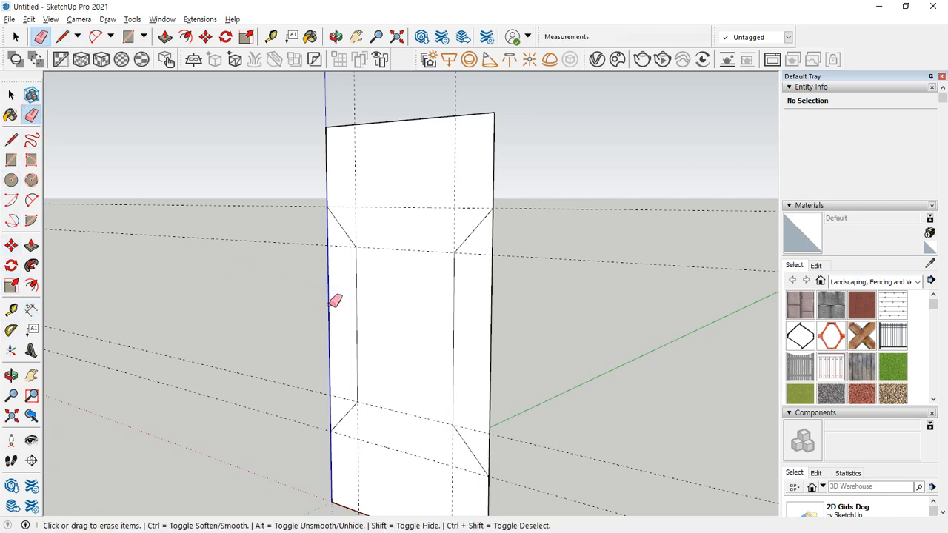
{"action": "left_click", "coordinate": [328, 299]}
{"action": "left_click", "coordinate": [492, 327]}
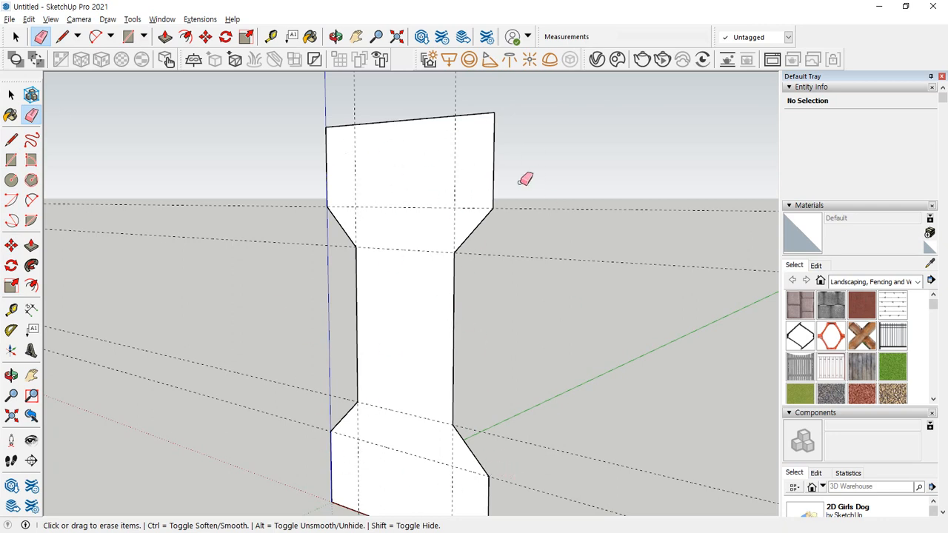
{"action": "key", "text": "ctrl"}
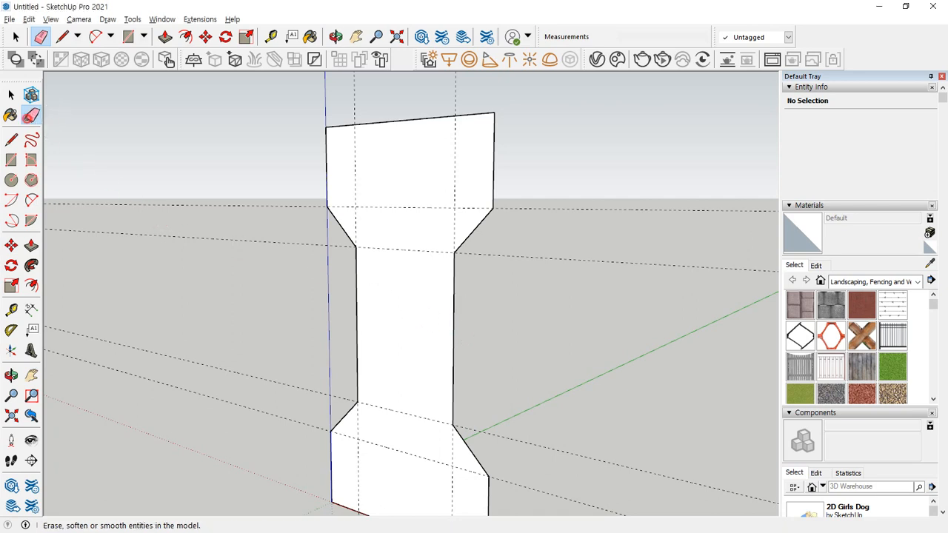
Push/Pull the narrow-waisted profile face to a thickness of 50 mm
{"action": "left_click", "coordinate": [31, 245]}
{"action": "left_click", "coordinate": [437, 351]}
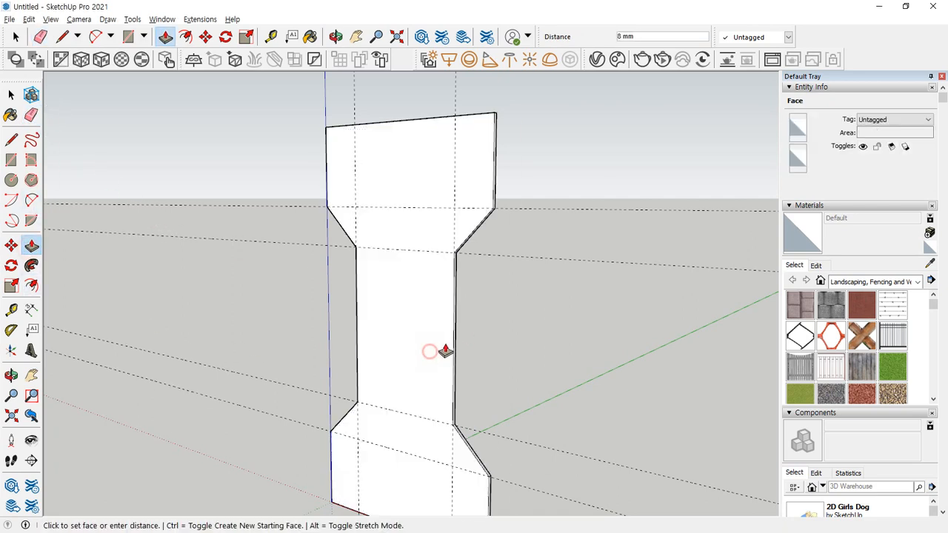
{"action": "type", "text": "50"}
{"action": "key", "text": "Return"}
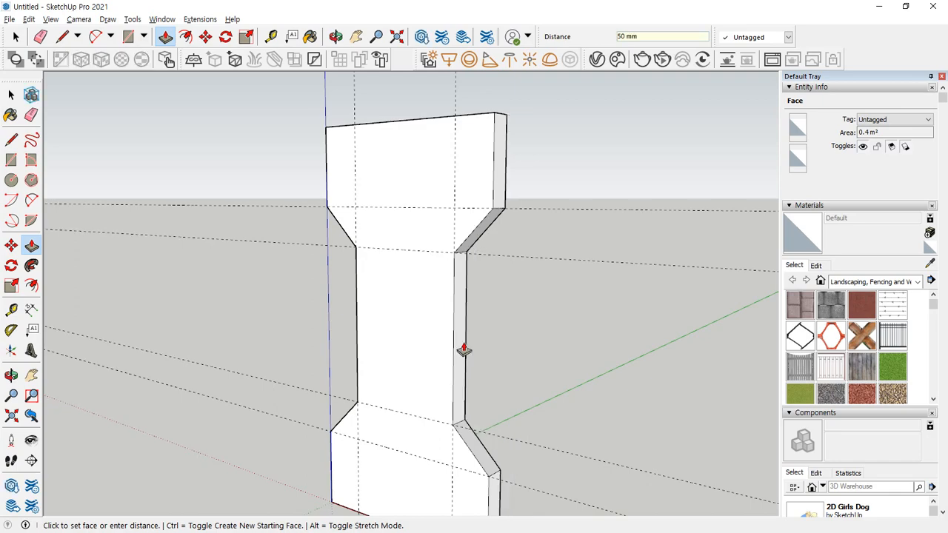
{"action": "middle_click_drag", "start_coordinate": [459, 348], "coordinate": [696, 380]}
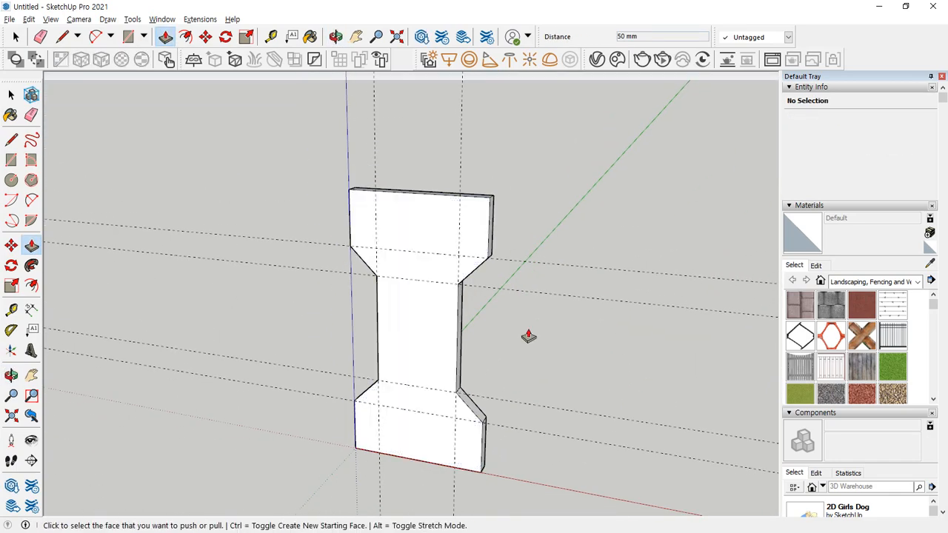
Delete all geometry and guides, and draw a 500,500 mm square on the ground plane from the origin
{"action": "key", "text": "ctrl+a"}
{"action": "key", "text": "Delete"}
{"action": "key", "text": "r"}
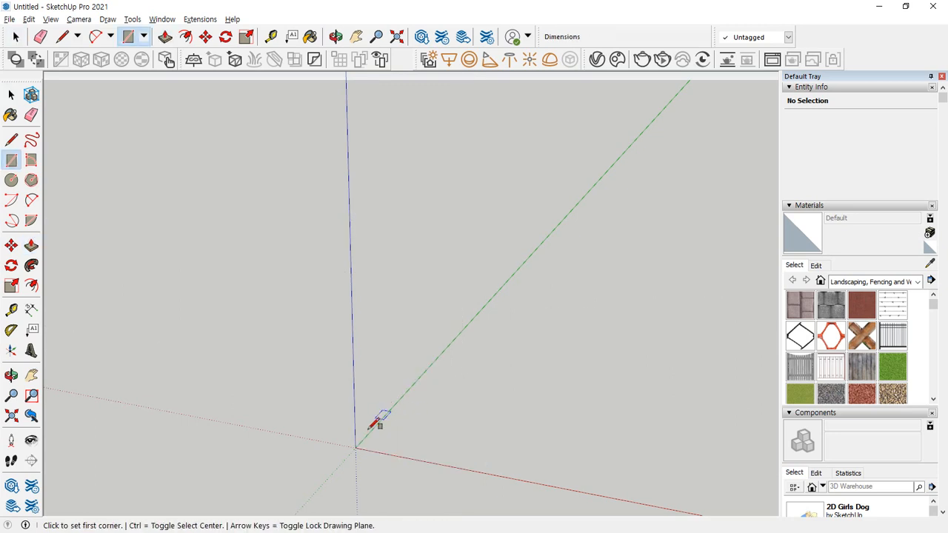
{"action": "left_click", "coordinate": [355, 448]}
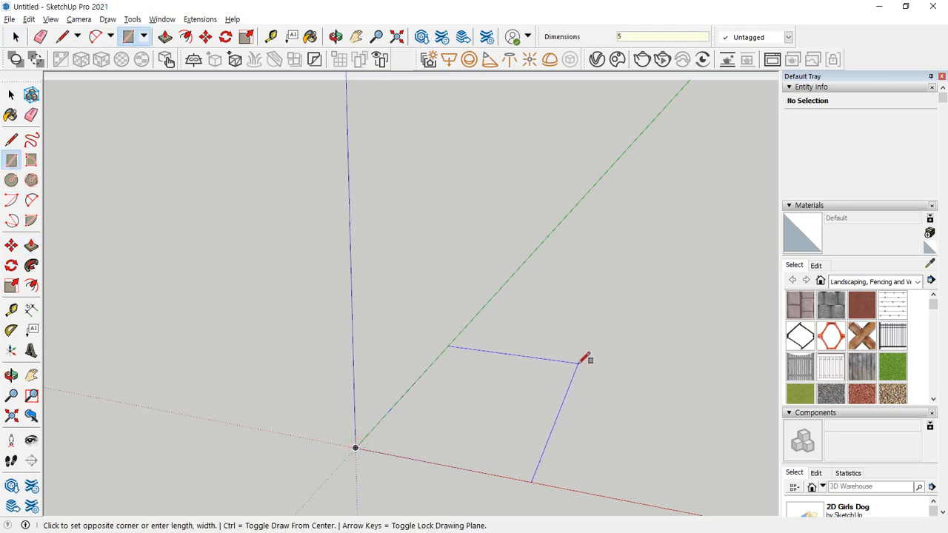
{"action": "type", "text": "500,500"}
{"action": "key", "text": "Return"}
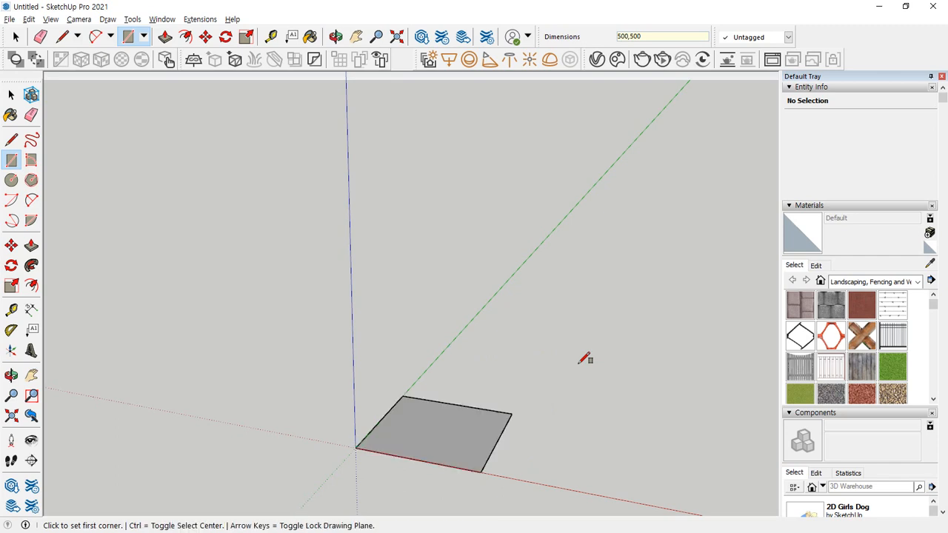
Create Tape Measure guides 50 mm inward from the square's green-axis edge and its red-axis edge
{"action": "left_click", "coordinate": [11, 309]}
{"action": "scroll", "coordinate": [400, 490], "scroll_direction": "up", "scroll_amount": 4}
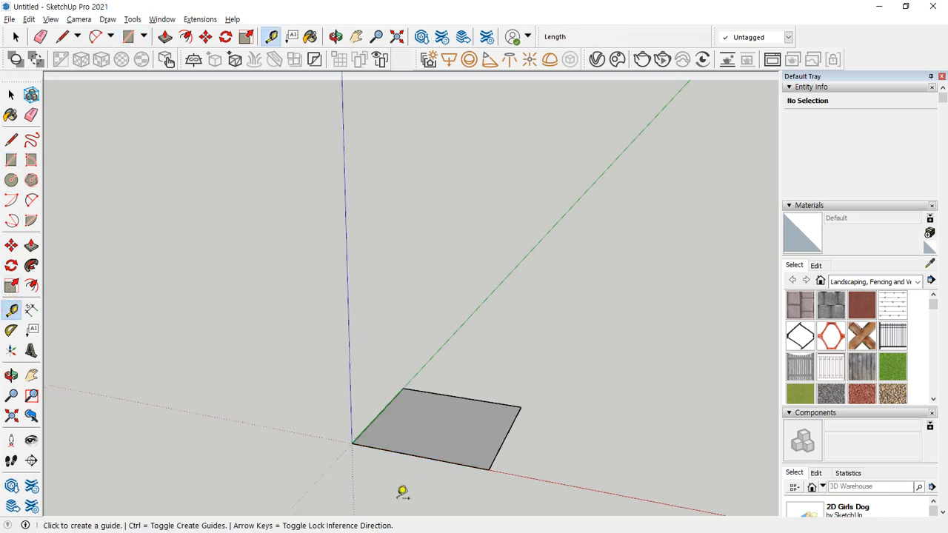
{"action": "scroll", "coordinate": [377, 444], "scroll_direction": "up", "scroll_amount": 6}
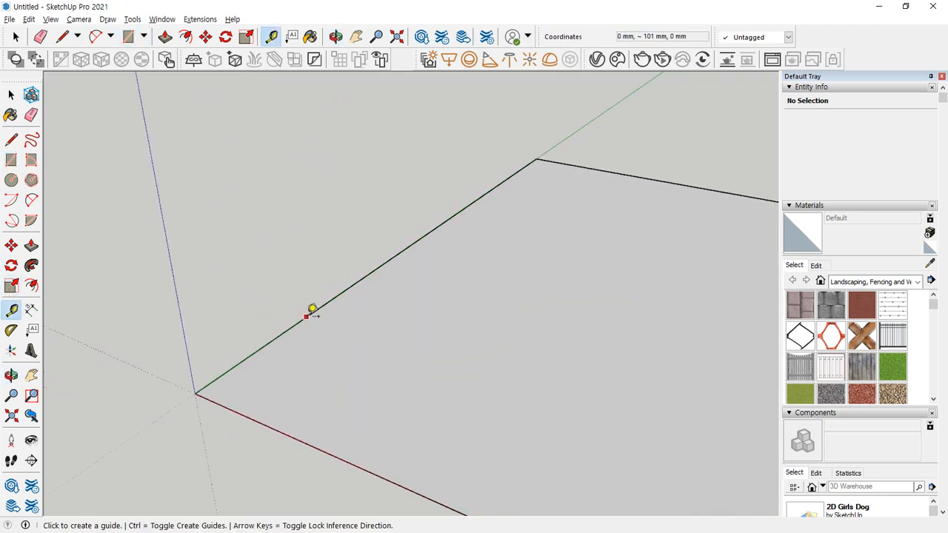
{"action": "left_click", "coordinate": [306, 317]}
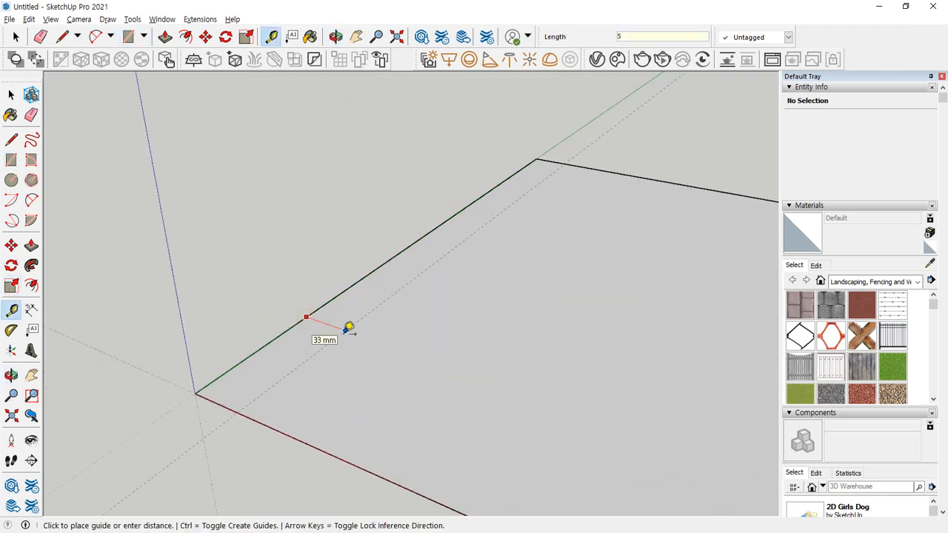
{"action": "left_click", "coordinate": [348, 329]}
{"action": "left_click", "coordinate": [319, 450]}
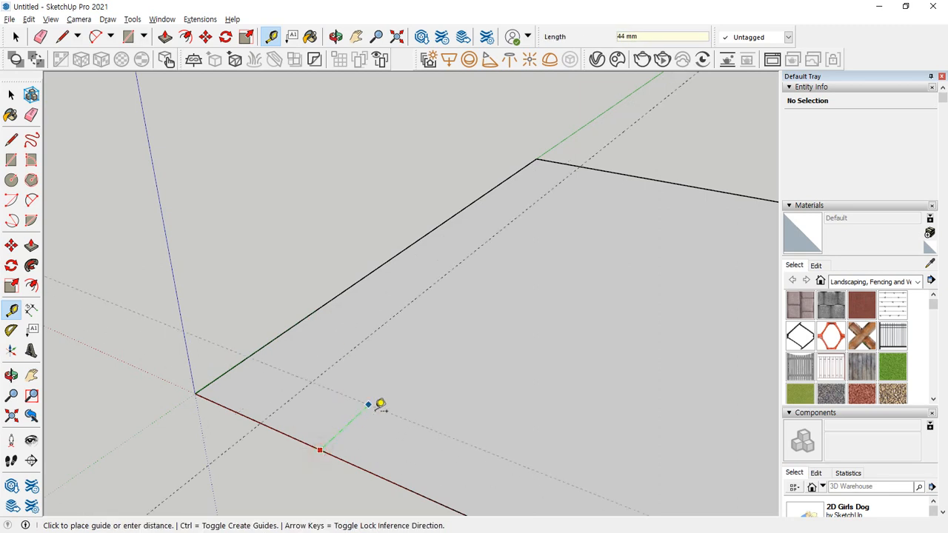
{"action": "type", "text": "50"}
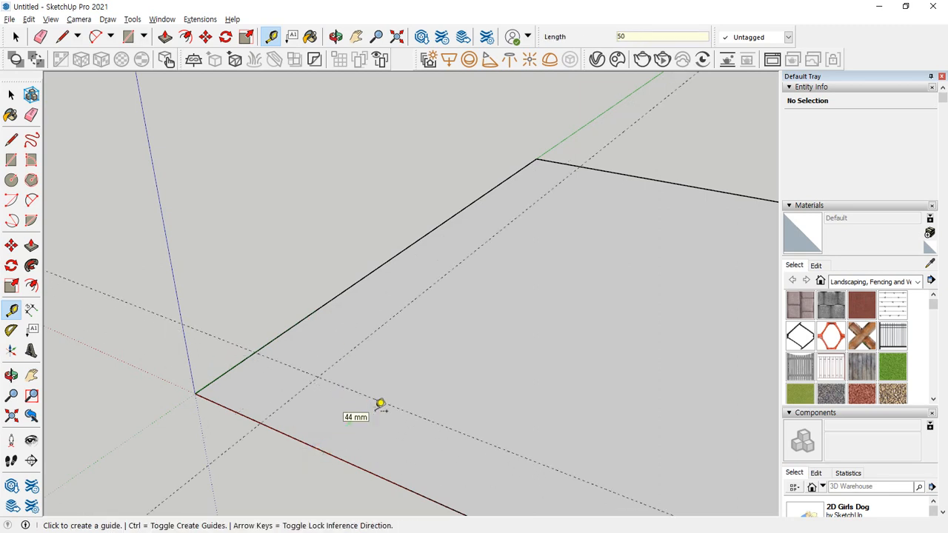
Draw a circle of 50 mm radius centred on the guide intersection nearest the origin, touching both adjacent edges of the square
{"action": "key", "text": "Return"}
{"action": "middle_click_drag", "start_coordinate": [380, 404], "coordinate": [239, 345]}
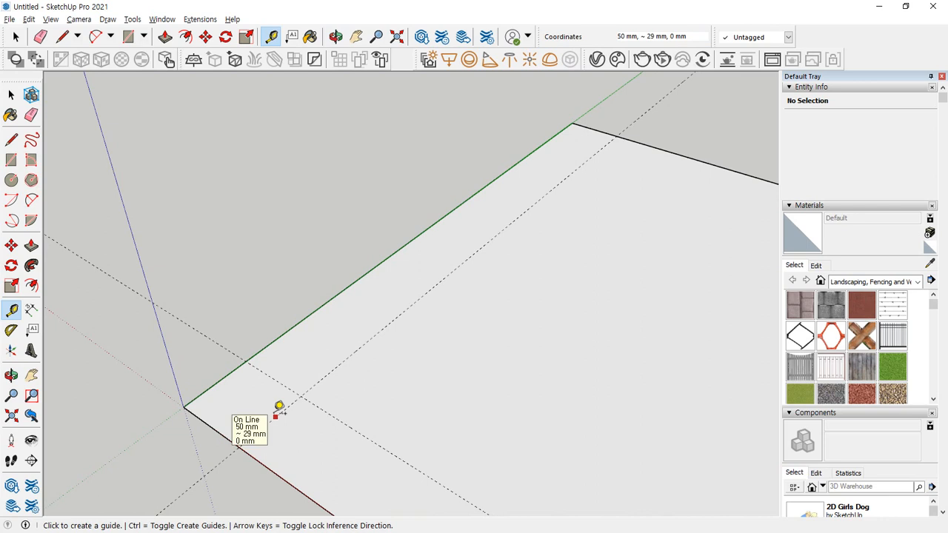
{"action": "scroll", "coordinate": [249, 460], "scroll_direction": "up", "scroll_amount": 2}
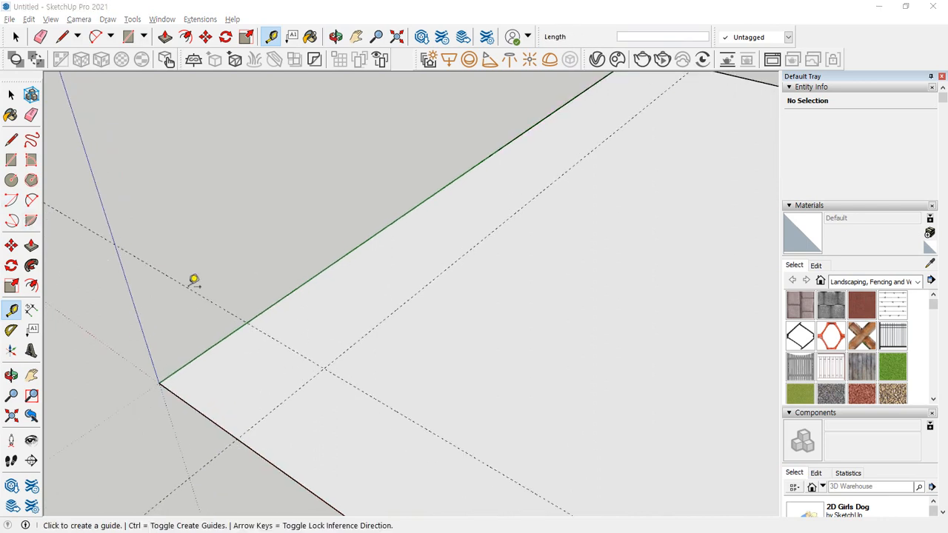
{"action": "left_click", "coordinate": [17, 182]}
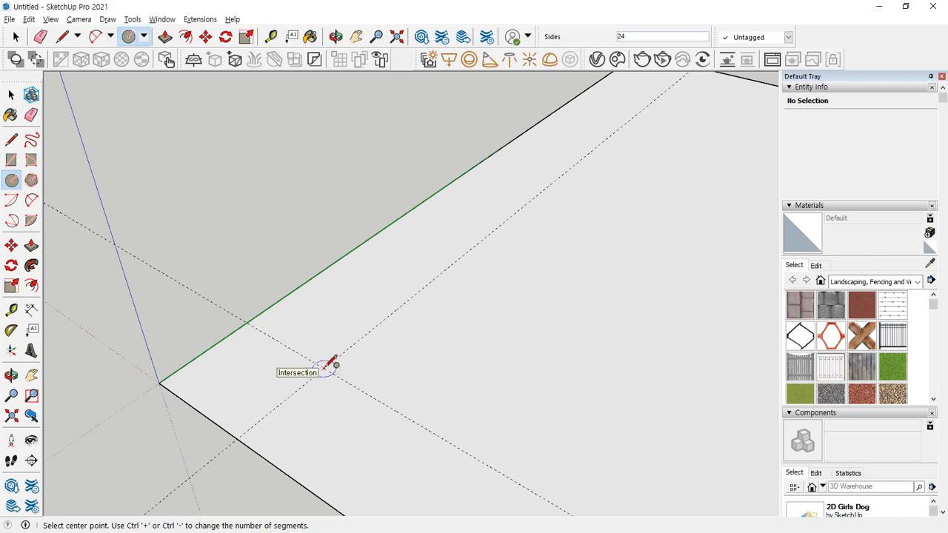
{"action": "left_click", "coordinate": [323, 368]}
{"action": "left_click", "coordinate": [245, 437]}
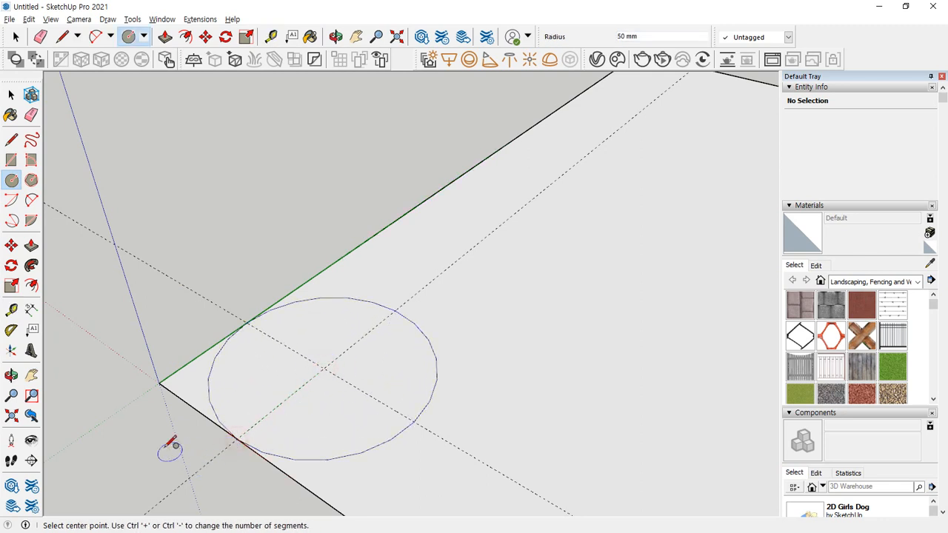
Erase the square's corner edges at the origin and the circle's inner arc, leaving a rounded corner
{"action": "key", "text": "e"}
{"action": "left_click_drag", "start_coordinate": [173, 362], "coordinate": [176, 417]}
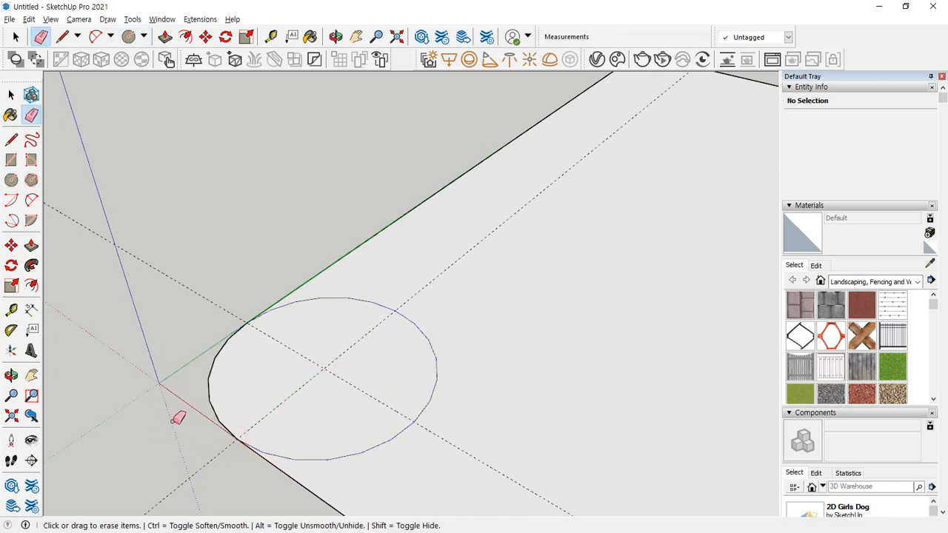
{"action": "left_click_drag", "start_coordinate": [429, 371], "coordinate": [442, 366]}
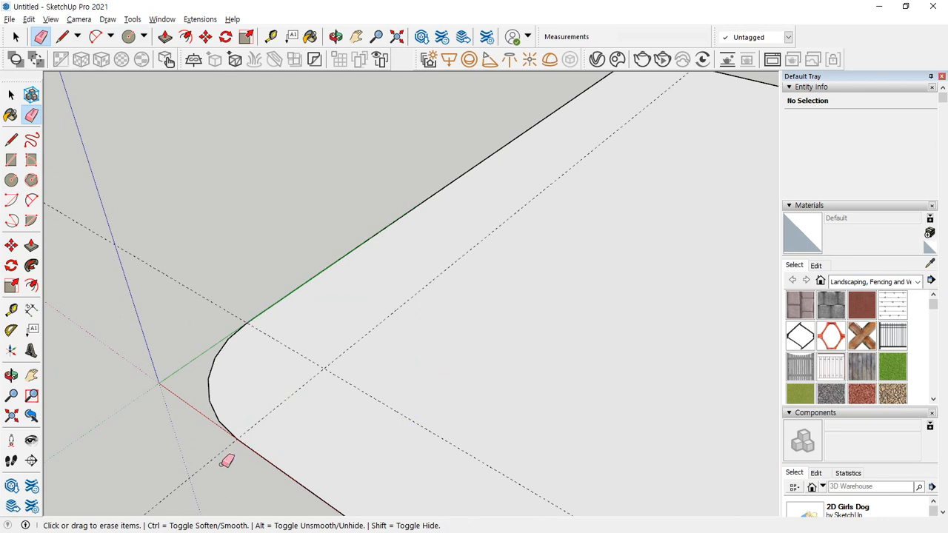
{"action": "key", "text": "space"}
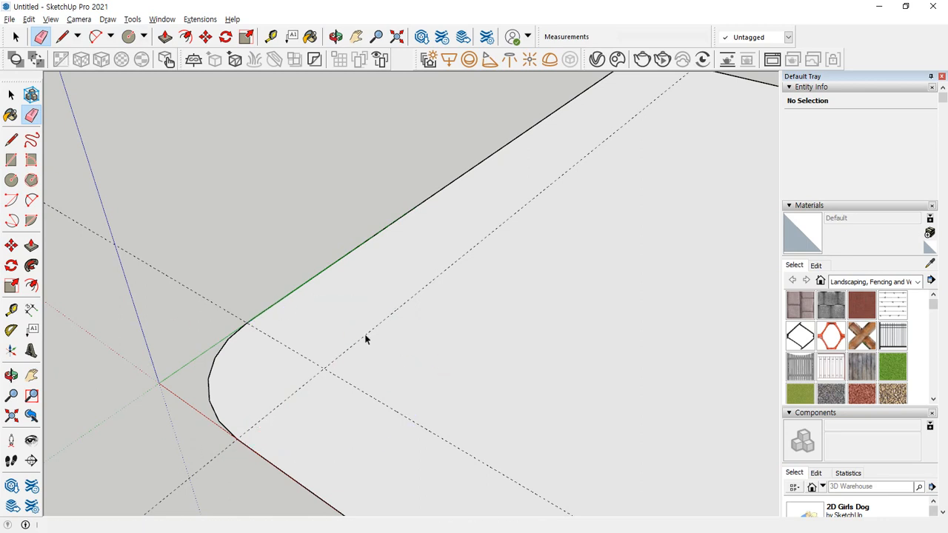
Create a Tape Measure guide 50 mm inward from the square's edge opposite the red axis
{"action": "mouse_move", "coordinate": [366, 339]}
{"action": "middle_mouse_down"}
{"action": "mouse_move", "coordinate": [502, 279]}
{"action": "mouse_move", "coordinate": [483, 216]}
{"action": "mouse_move", "coordinate": [457, 257]}
{"action": "middle_mouse_up"}
{"action": "scroll", "coordinate": [457, 260], "scroll_direction": "up", "scroll_amount": 2}
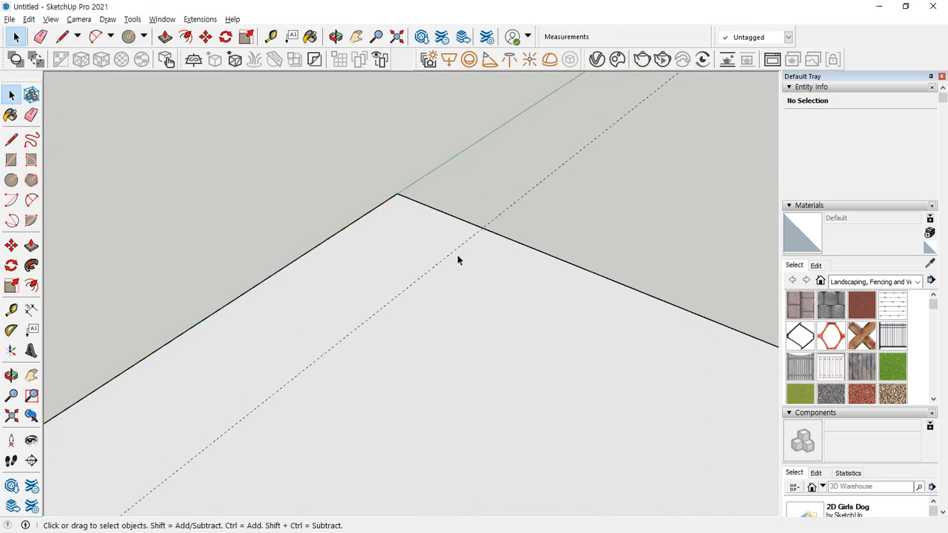
{"action": "key", "text": "t"}
{"action": "left_click", "coordinate": [524, 244]}
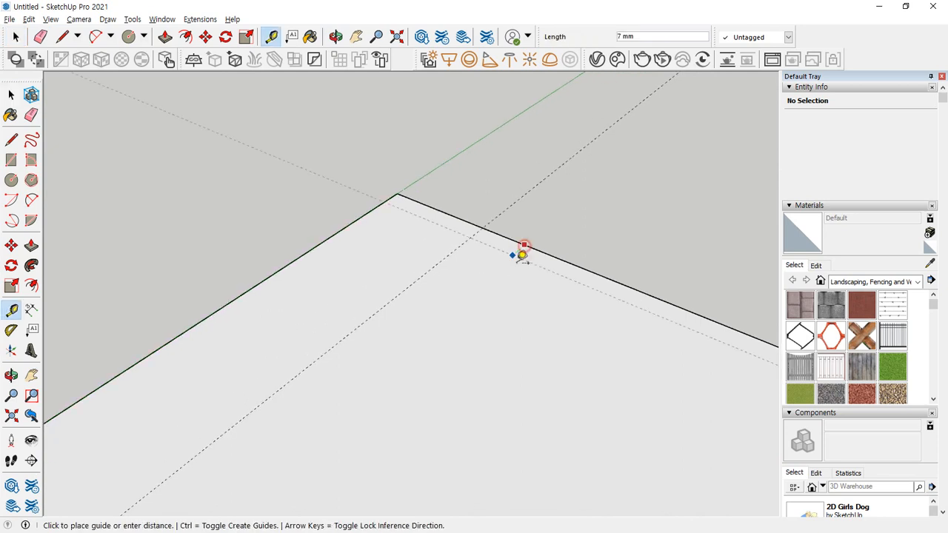
{"action": "type", "text": "50"}
{"action": "key", "text": "Return"}
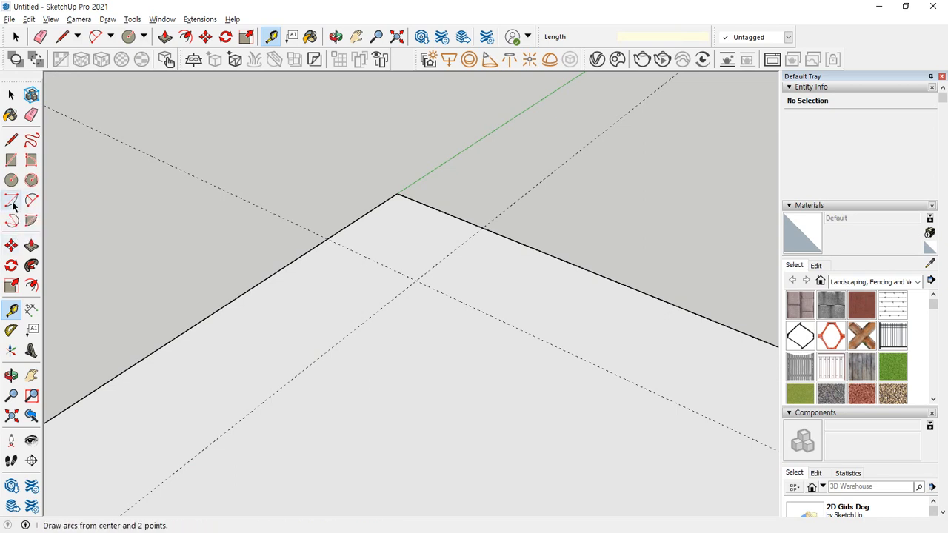
Draw a centre-based arc from the guide intersection across the far green-axis corner and erase the sharp corner outside it
{"action": "left_click", "coordinate": [11, 200]}
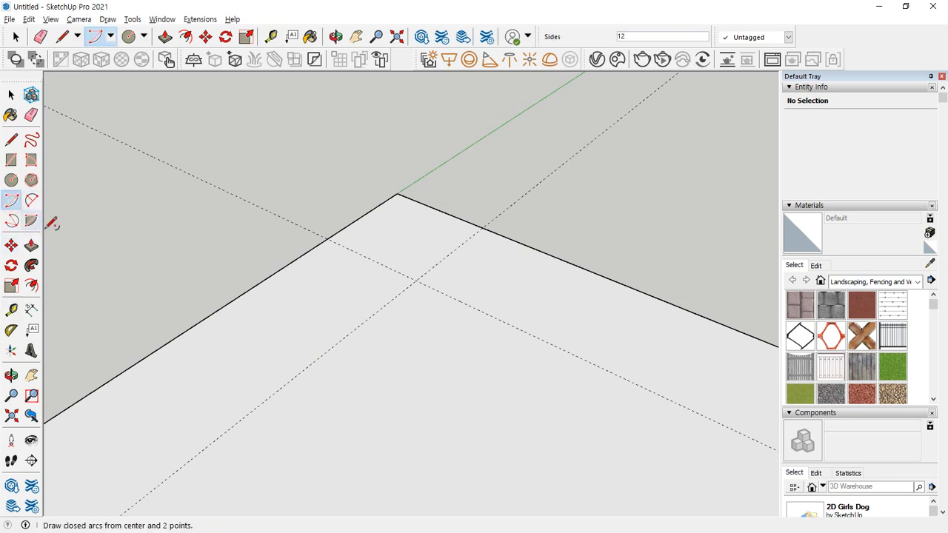
{"action": "left_click", "coordinate": [416, 281]}
{"action": "left_click", "coordinate": [482, 228]}
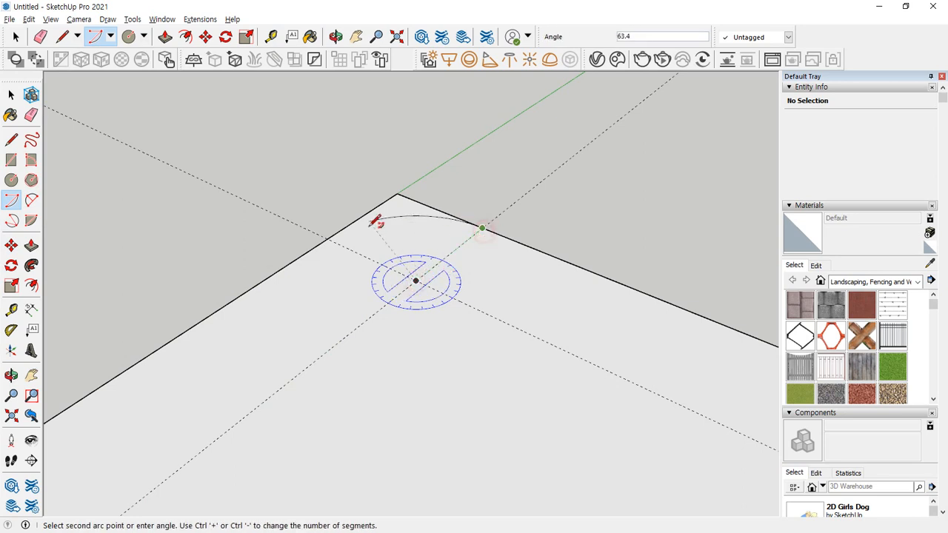
{"action": "left_click", "coordinate": [331, 236]}
{"action": "key", "text": "e"}
{"action": "left_click_drag", "start_coordinate": [391, 194], "coordinate": [423, 186]}
Create a Tape Measure guide about 50 mm inward from the square's edge opposite the green axis
{"action": "scroll", "coordinate": [266, 366], "scroll_direction": "down", "scroll_amount": 3}
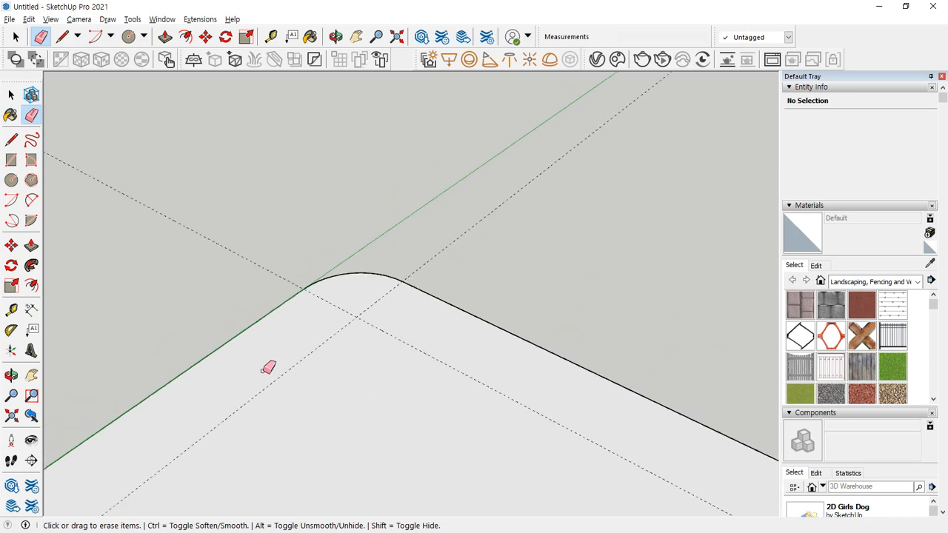
{"action": "scroll", "coordinate": [289, 207], "scroll_direction": "down", "scroll_amount": 3}
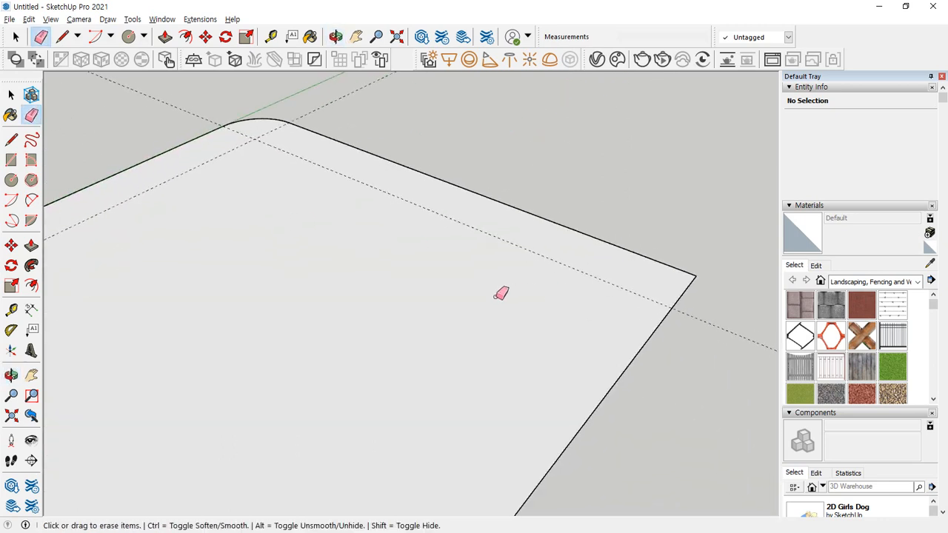
{"action": "mouse_move", "coordinate": [501, 294]}
{"action": "middle_mouse_down"}
{"action": "mouse_move", "coordinate": [495, 302]}
{"action": "mouse_move", "coordinate": [631, 295]}
{"action": "middle_mouse_up"}
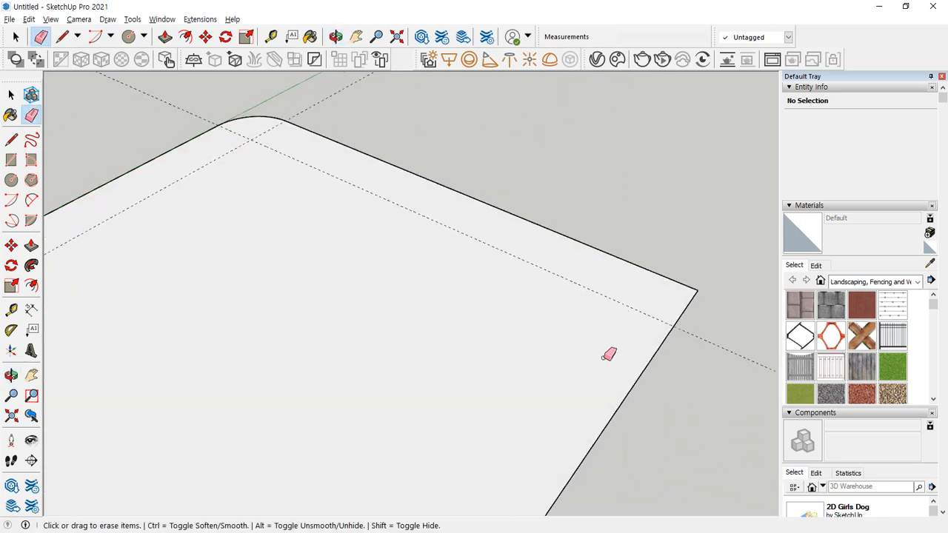
{"action": "key", "text": "t"}
{"action": "left_click", "coordinate": [626, 394]}
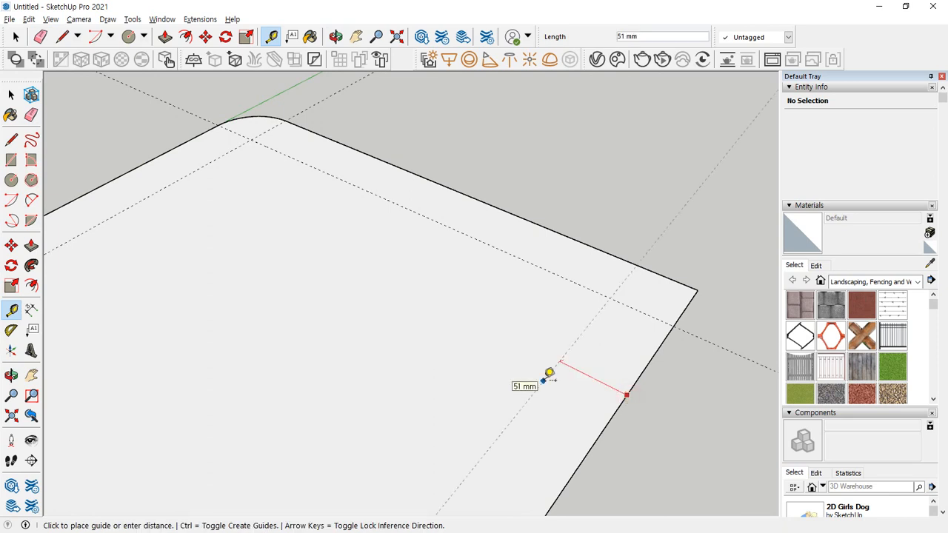
{"action": "key", "text": "Return"}
Round the corner diagonally opposite the origin with a 2 Point Arc tangent to both edges, spanning the points where the guides cross them
{"action": "middle_click_drag", "start_coordinate": [606, 309], "coordinate": [605, 322]}
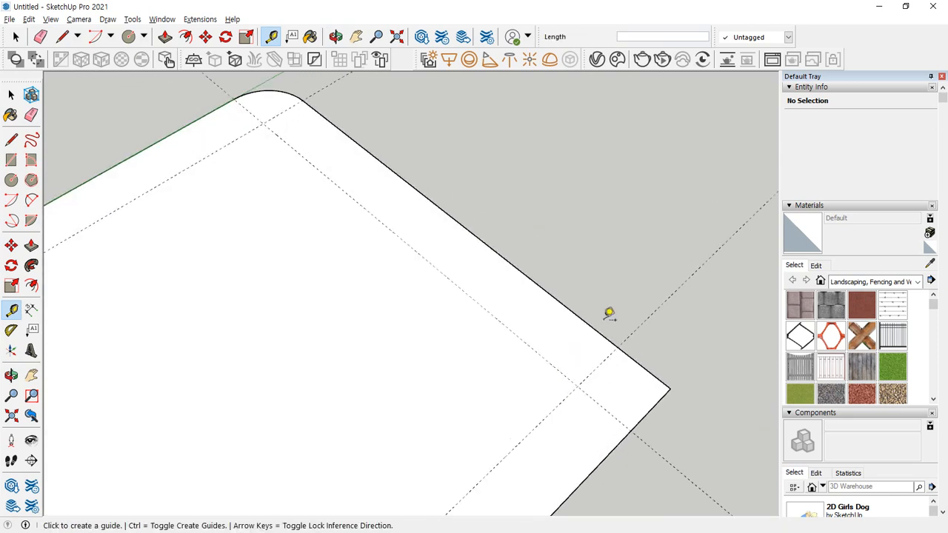
{"action": "scroll", "coordinate": [606, 321], "scroll_direction": "up", "scroll_amount": 2}
{"action": "middle_click_drag", "start_coordinate": [612, 396], "coordinate": [455, 266], "text": "shift"}
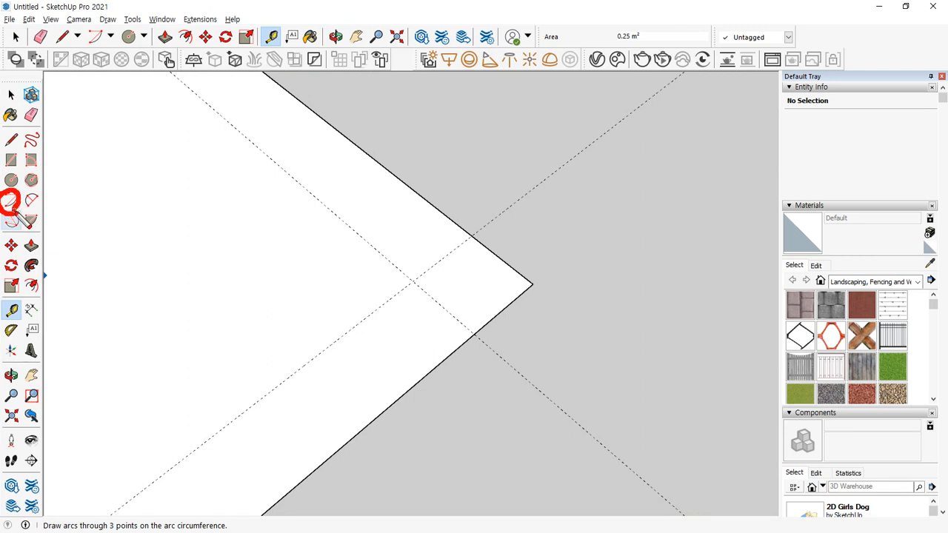
{"action": "left_click", "coordinate": [31, 200]}
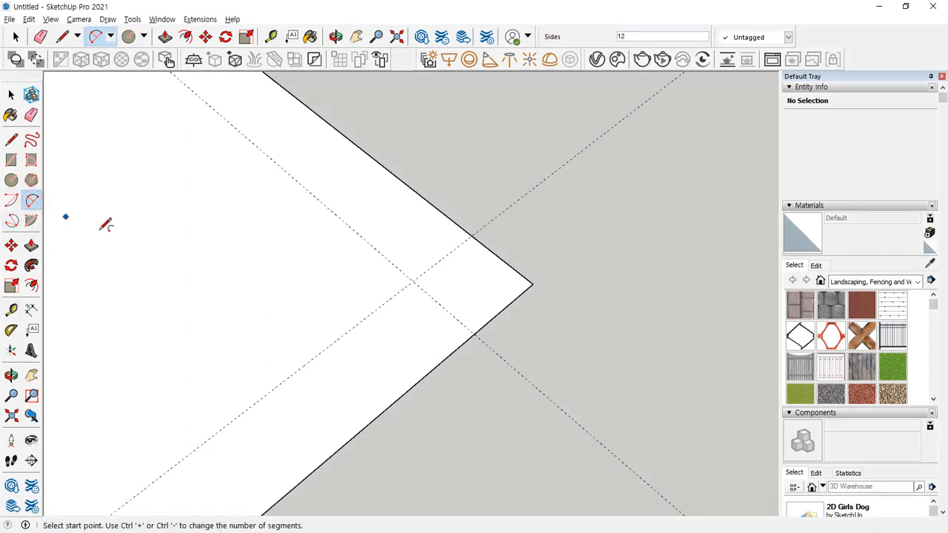
{"action": "left_click", "coordinate": [475, 334]}
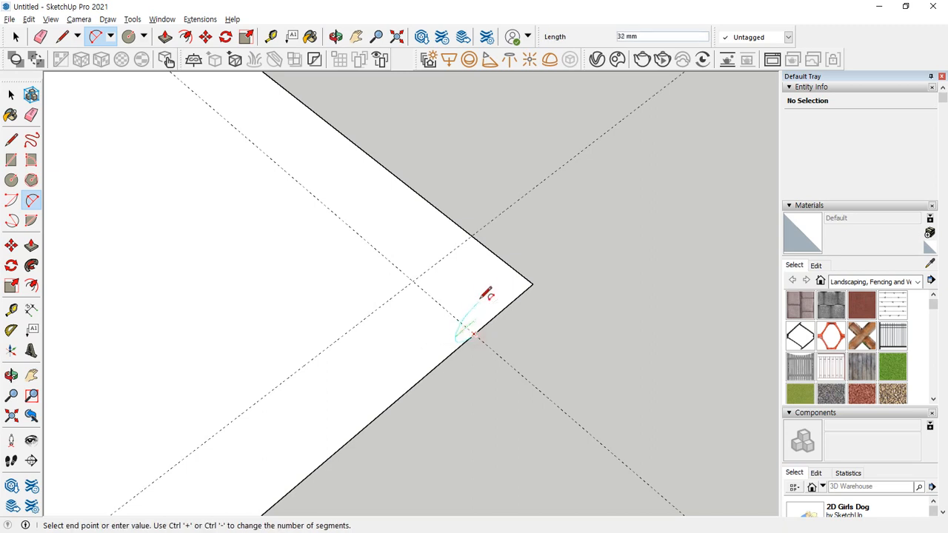
{"action": "left_click", "coordinate": [472, 235]}
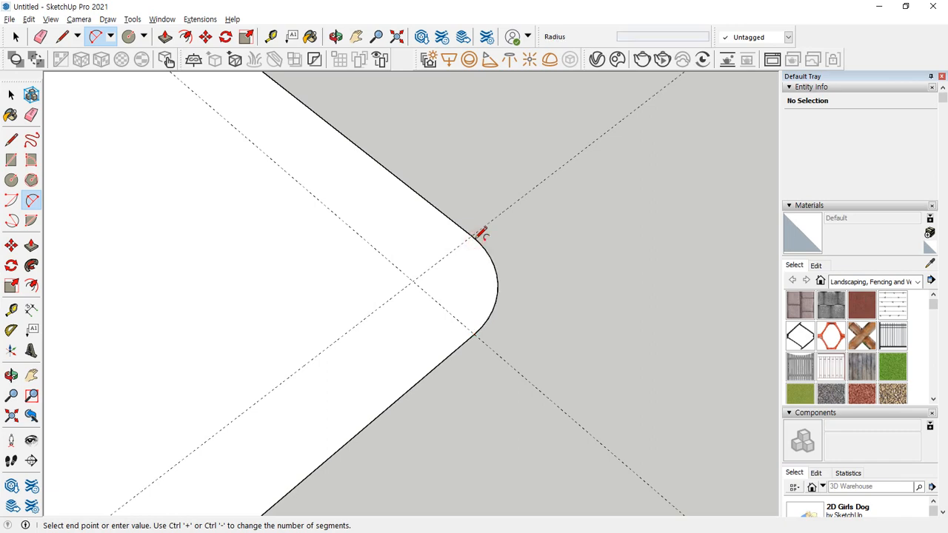
Round the remaining sharp corner on the red axis with a tangent 2 Point Arc between the guide-edge intersections
{"action": "scroll", "coordinate": [469, 239], "scroll_direction": "down", "scroll_amount": 6}
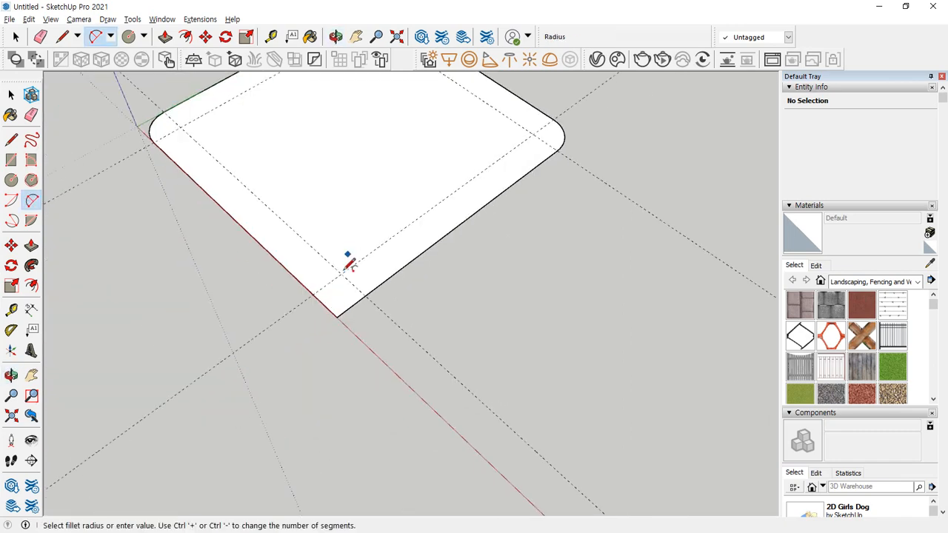
{"action": "scroll", "coordinate": [347, 265], "scroll_direction": "up", "scroll_amount": 3}
{"action": "left_click", "coordinate": [278, 285]}
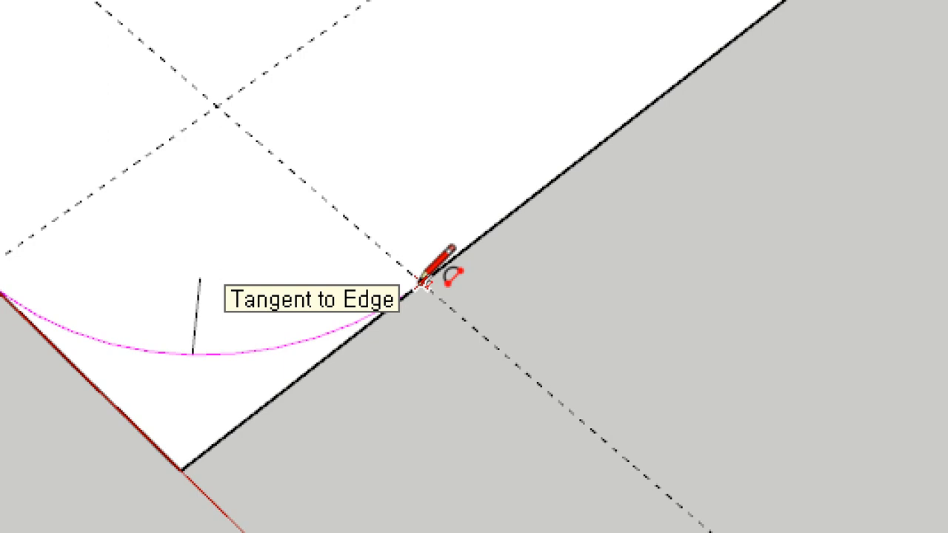
{"action": "left_click", "coordinate": [423, 282]}
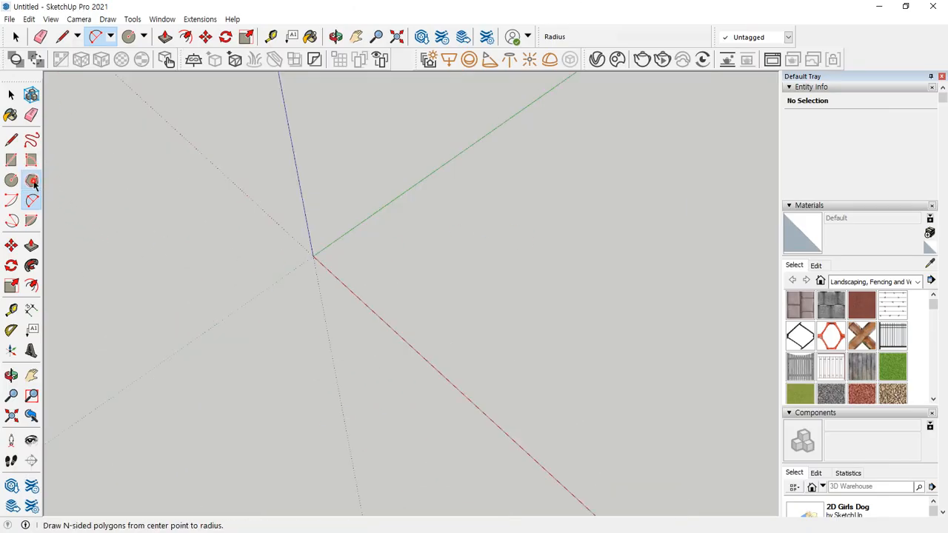
Draw a 3-sided polygon on the ground plane, centred on the origin with one vertex on the green axis
{"action": "left_click", "coordinate": [31, 181]}
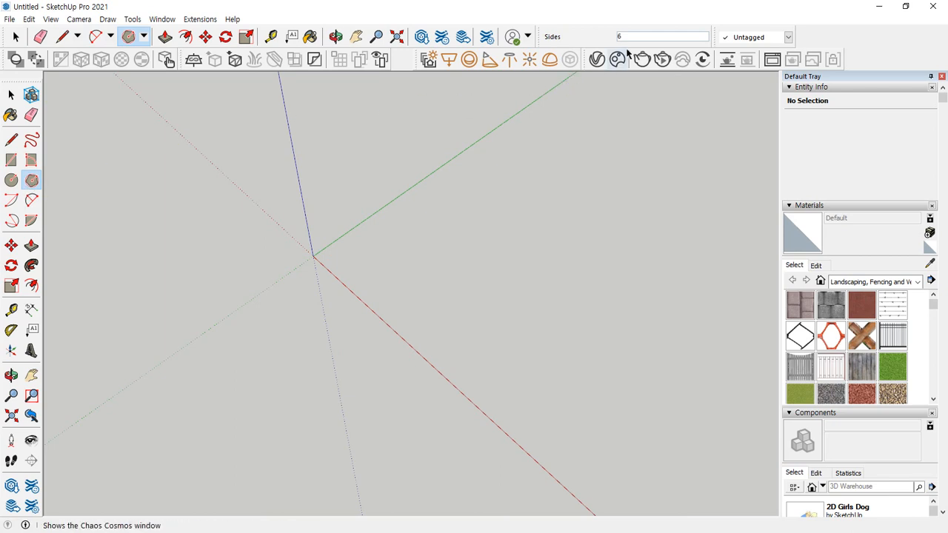
{"action": "type", "text": "3"}
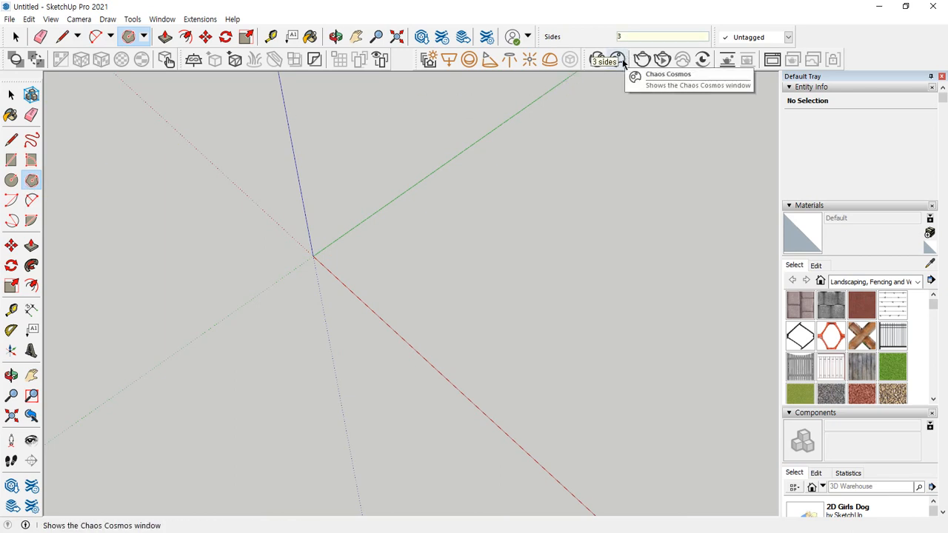
{"action": "left_click", "coordinate": [313, 257]}
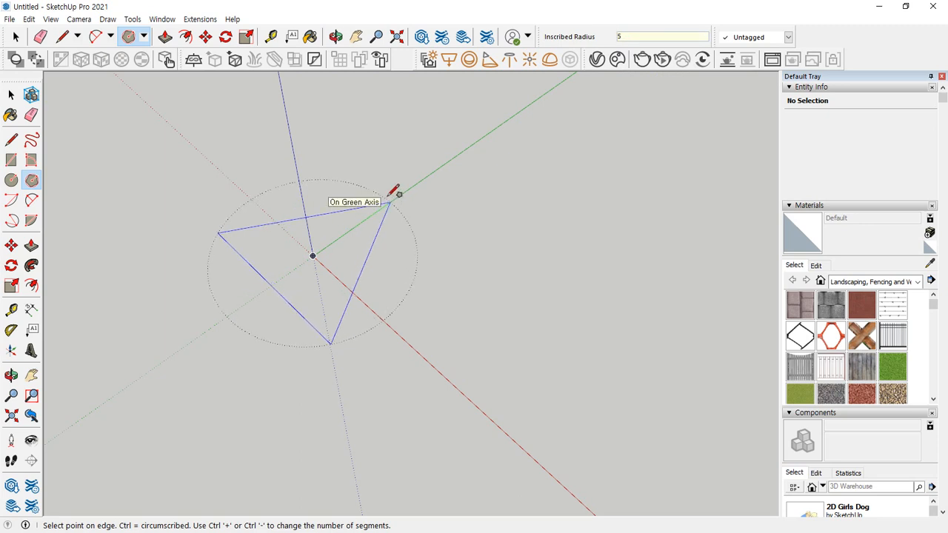
{"action": "key", "text": "Return"}
{"action": "middle_click_drag", "start_coordinate": [279, 308], "coordinate": [447, 391]}
{"action": "scroll", "coordinate": [383, 394], "scroll_direction": "up", "scroll_amount": 3}
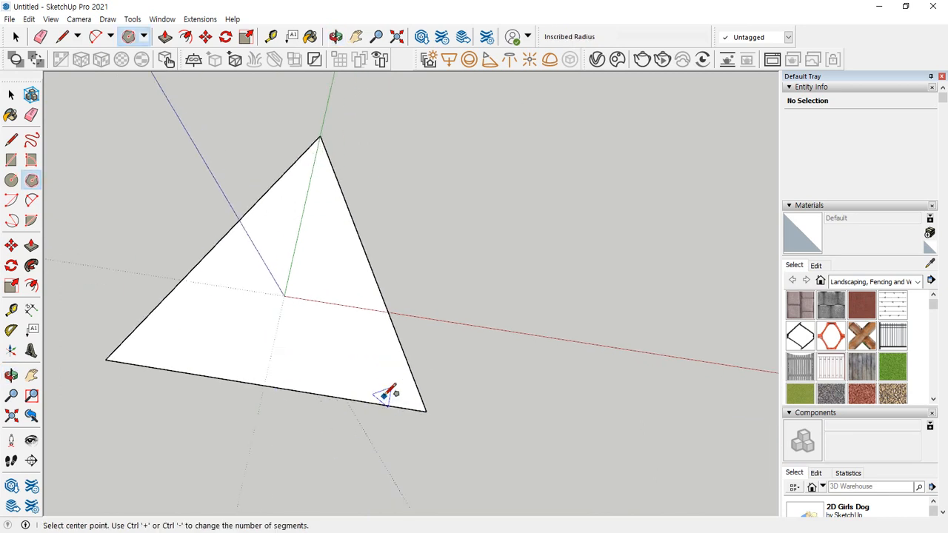
Fillet all three corners of the triangle with 2 Point Arcs tangent to the adjoining edges
{"action": "left_click", "coordinate": [32, 202]}
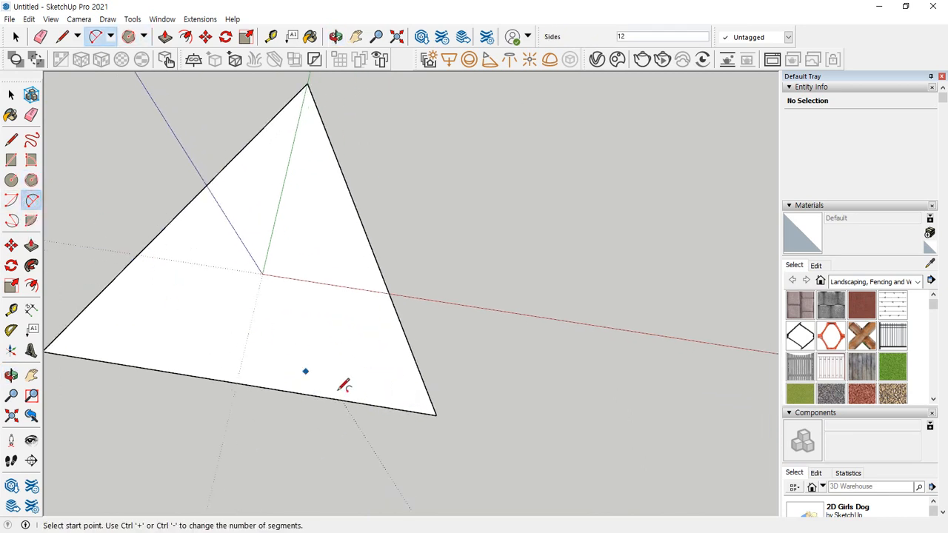
{"action": "left_click", "coordinate": [377, 406]}
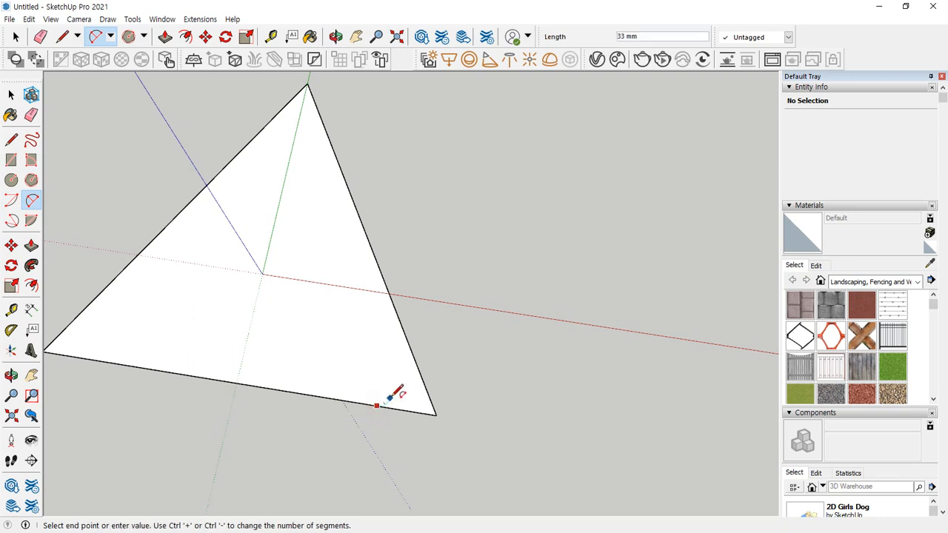
{"action": "left_click", "coordinate": [416, 359]}
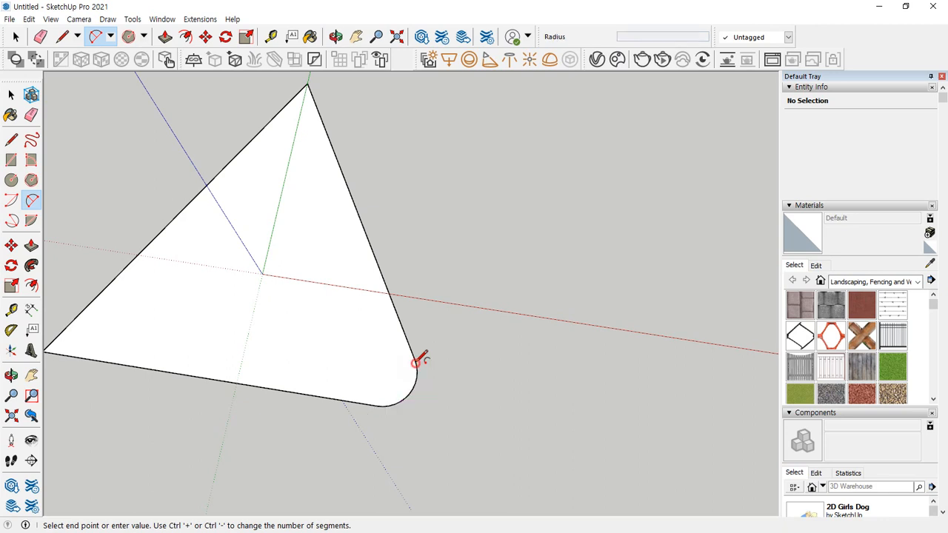
{"action": "left_click", "coordinate": [323, 123]}
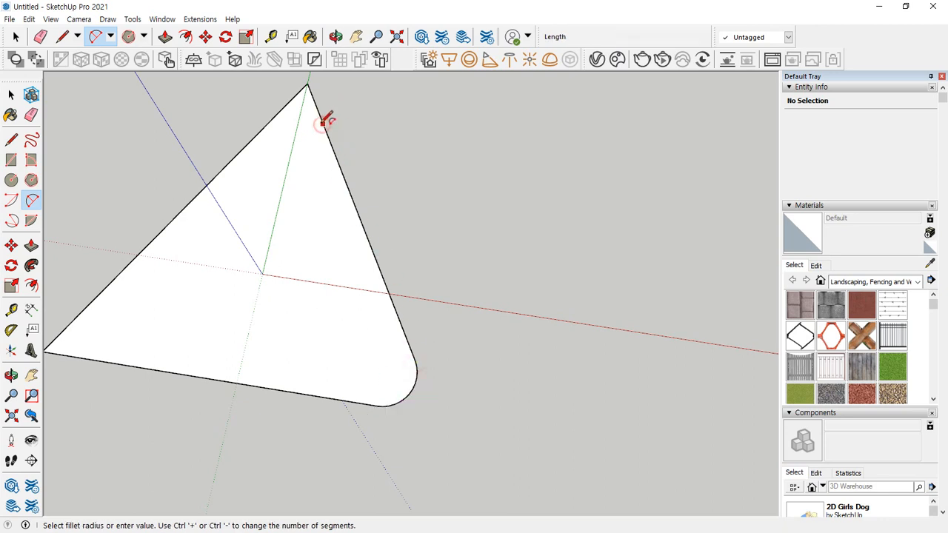
{"action": "left_click", "coordinate": [283, 106]}
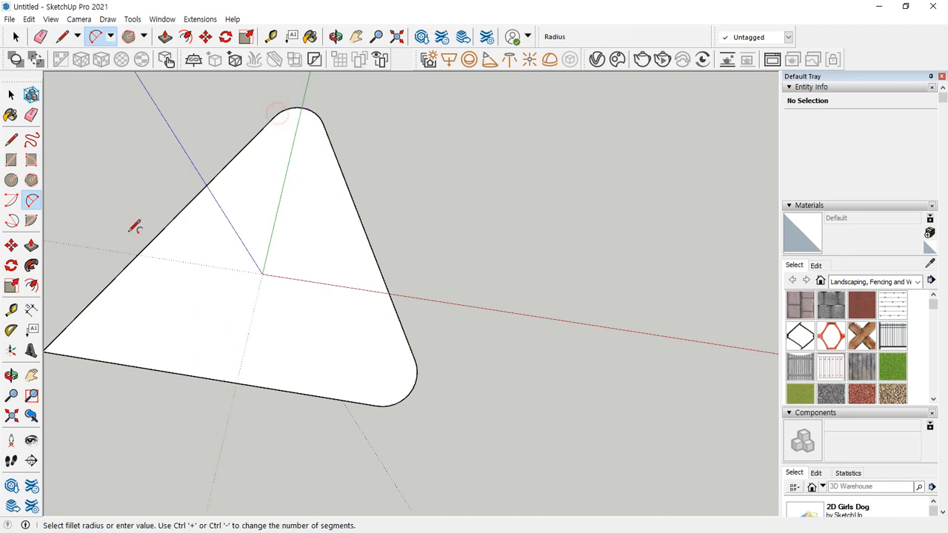
{"action": "left_click", "coordinate": [83, 311]}
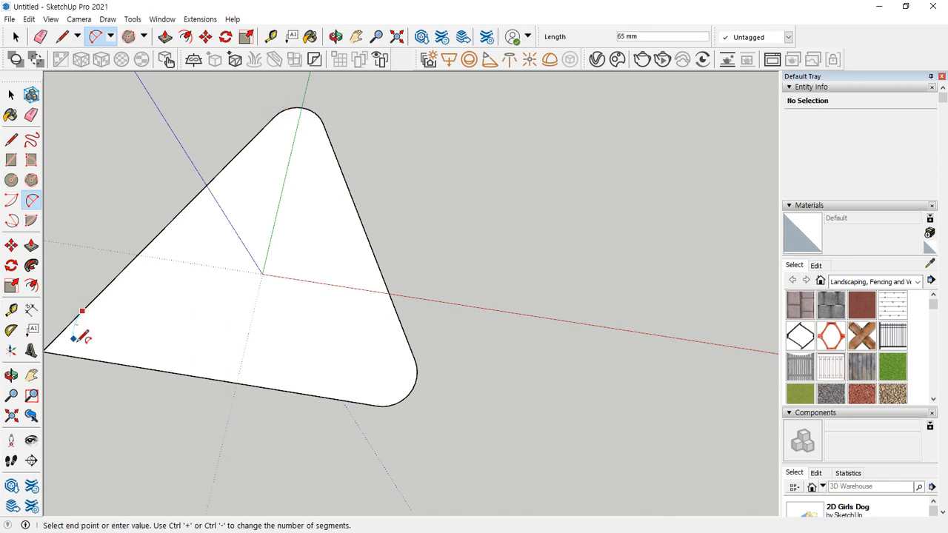
{"action": "left_click", "coordinate": [95, 360]}
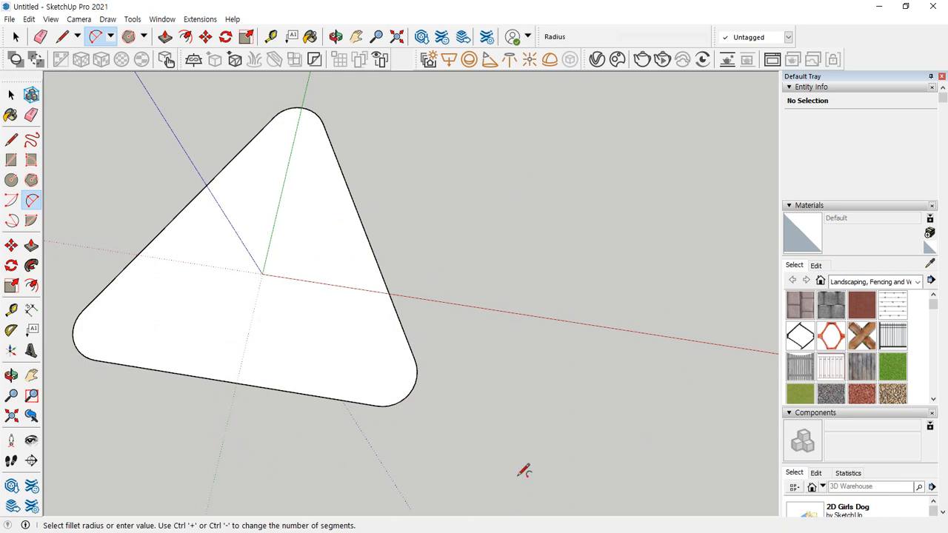
{"action": "scroll", "coordinate": [254, 185], "scroll_direction": "up", "scroll_amount": 1}
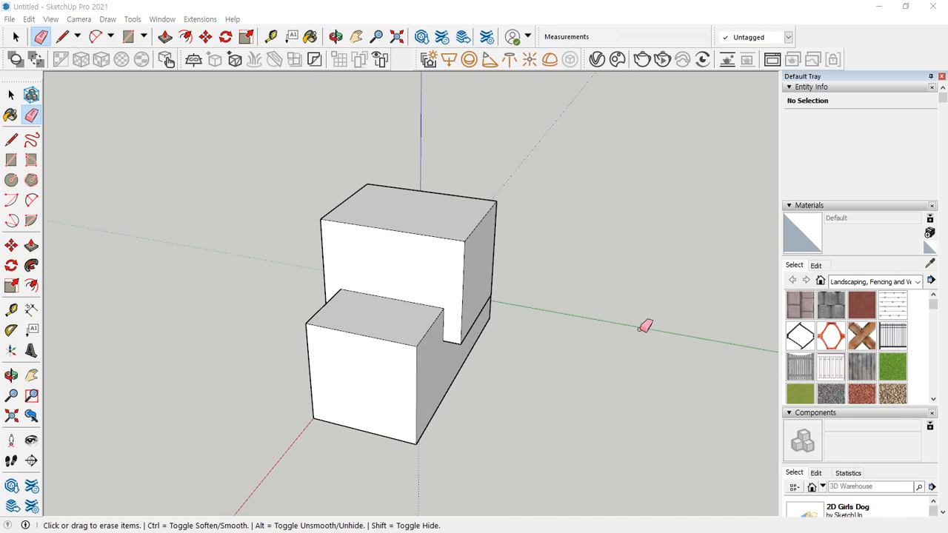
{"action": "middle_click_drag", "start_coordinate": [645, 327], "coordinate": [602, 363]}
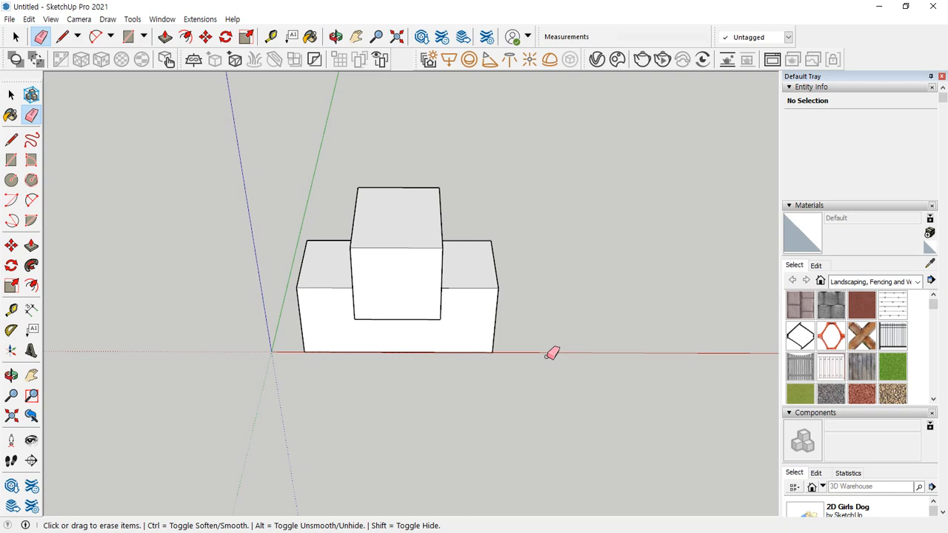
{"action": "middle_click_drag", "start_coordinate": [552, 354], "coordinate": [427, 352]}
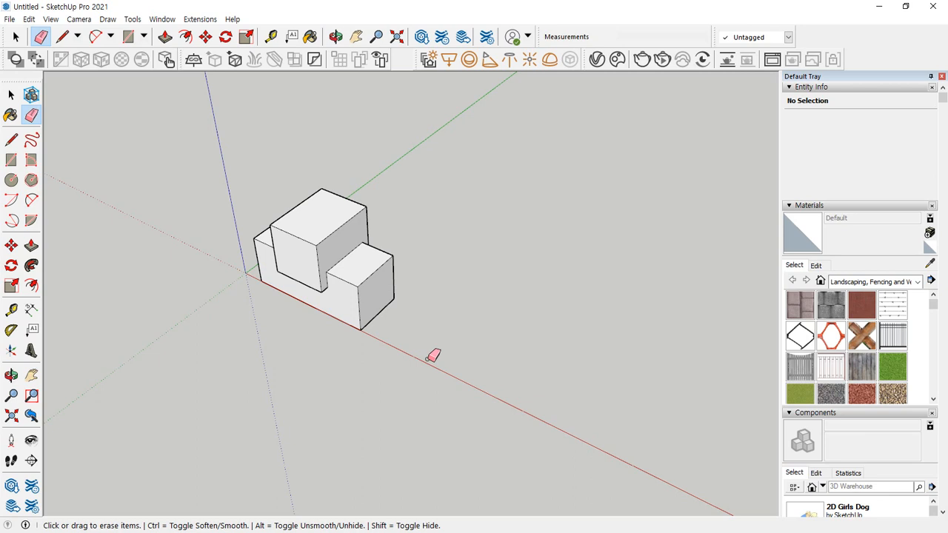
Draw a 500 by 500 mm square on the ground plane along the red axis, beyond the stepped block
{"action": "key", "text": "space"}
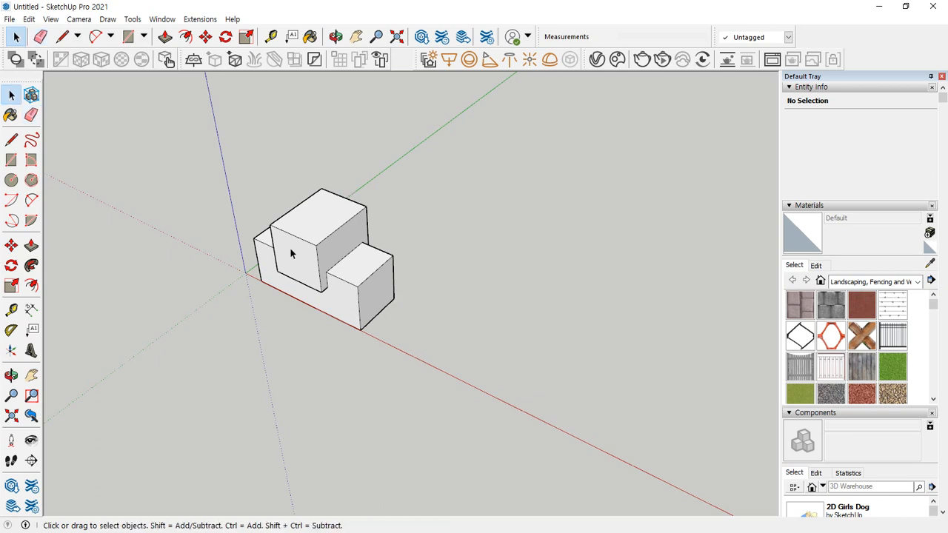
{"action": "scroll", "coordinate": [282, 268], "scroll_direction": "down", "scroll_amount": 2}
{"action": "mouse_move", "coordinate": [383, 295]}
{"action": "middle_mouse_down", "text": "shift"}
{"action": "mouse_move", "coordinate": [220, 298]}
{"action": "mouse_move", "coordinate": [387, 296]}
{"action": "middle_mouse_up", "text": "shift"}
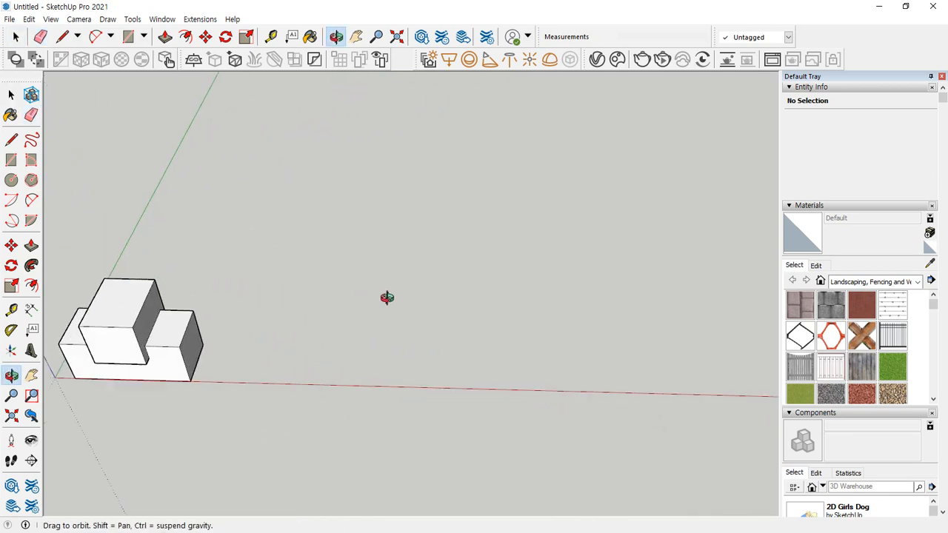
{"action": "middle_click_drag", "start_coordinate": [304, 375], "coordinate": [293, 341], "text": "shift"}
{"action": "key", "text": "r"}
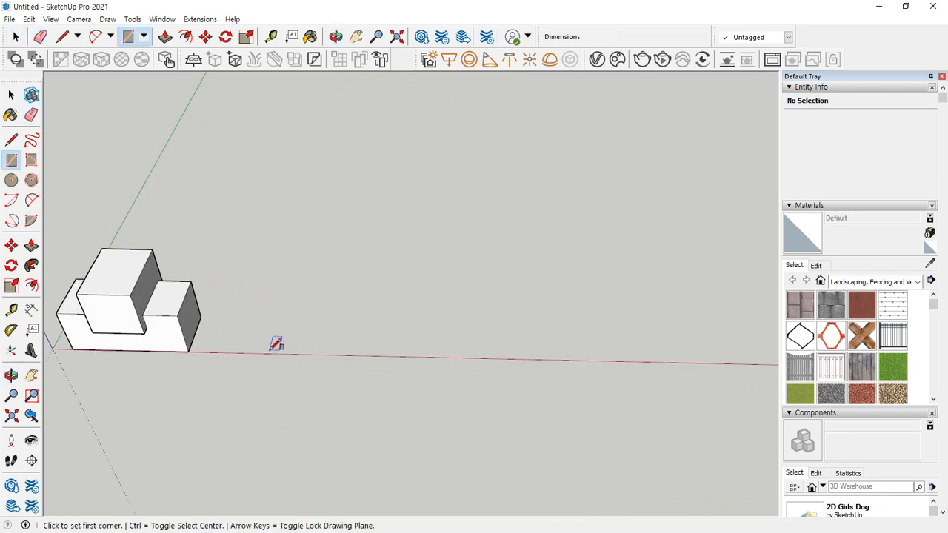
{"action": "left_click", "coordinate": [270, 350]}
{"action": "left_click", "coordinate": [367, 296]}
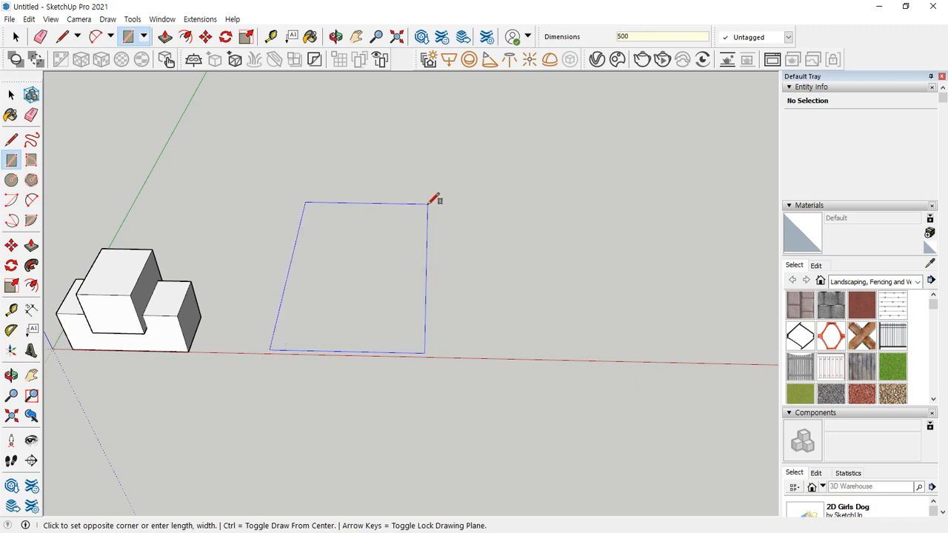
{"action": "key", "text": "Return"}
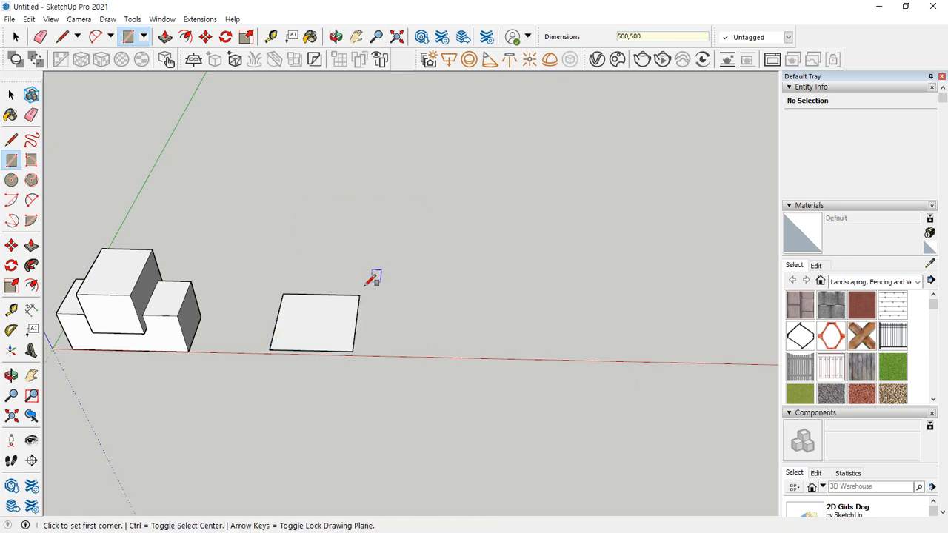
Push/Pull the square upward into a 500 mm cube
{"action": "scroll", "coordinate": [315, 300], "scroll_direction": "up", "scroll_amount": 3}
{"action": "key", "text": "p"}
{"action": "left_click", "coordinate": [310, 332]}
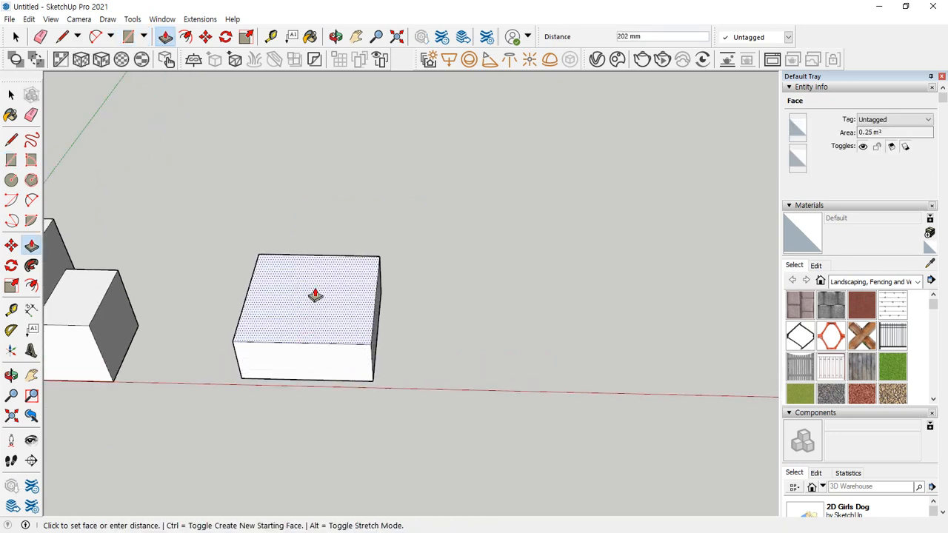
{"action": "key", "text": "Return"}
{"action": "middle_click_drag", "start_coordinate": [315, 294], "coordinate": [277, 199]}
{"action": "key", "text": "space"}
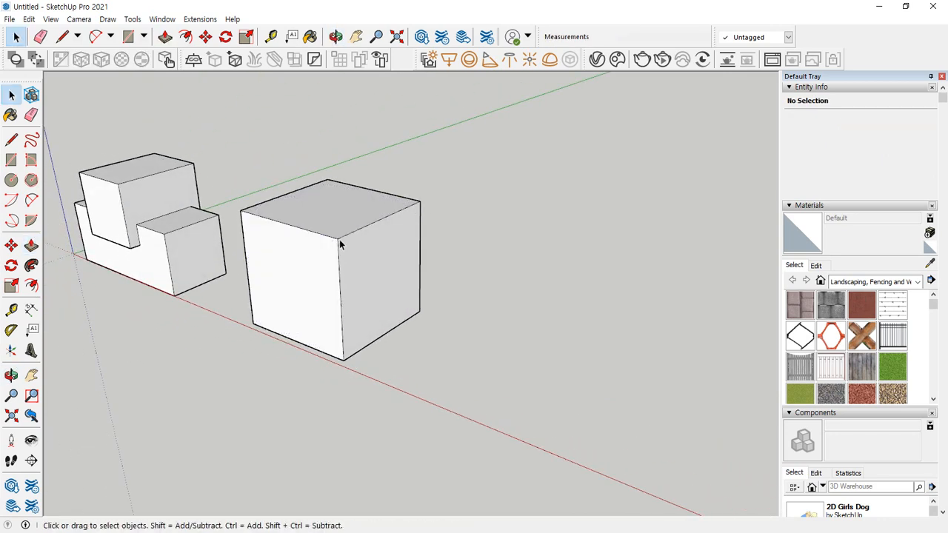
{"action": "left_click", "coordinate": [340, 251]}
{"action": "left_click", "coordinate": [468, 226]}
{"action": "middle_click_drag", "start_coordinate": [467, 226], "coordinate": [298, 289]}
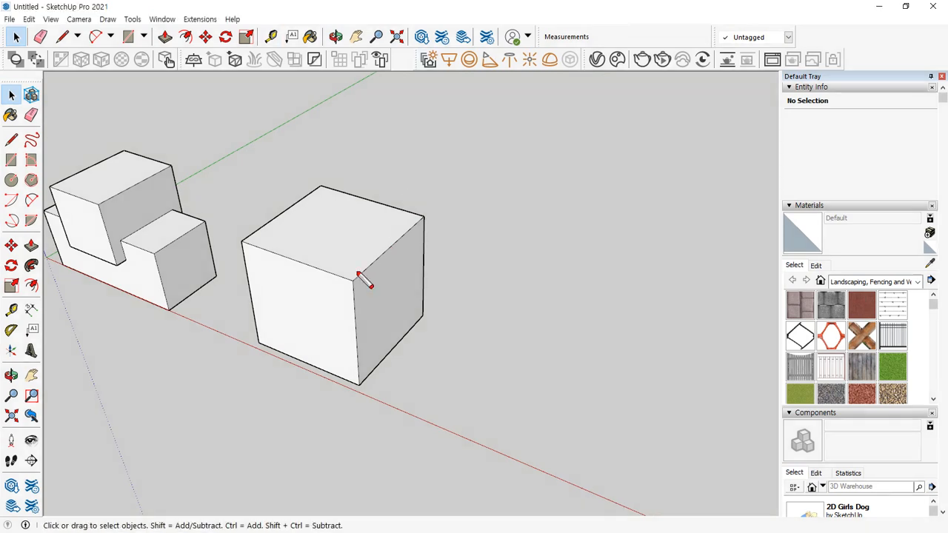
{"action": "mouse_move", "coordinate": [358, 280]}
{"action": "left_mouse_down"}
{"action": "mouse_move", "coordinate": [347, 279]}
{"action": "mouse_move", "coordinate": [357, 392]}
{"action": "mouse_move", "coordinate": [380, 358]}
{"action": "left_mouse_up"}
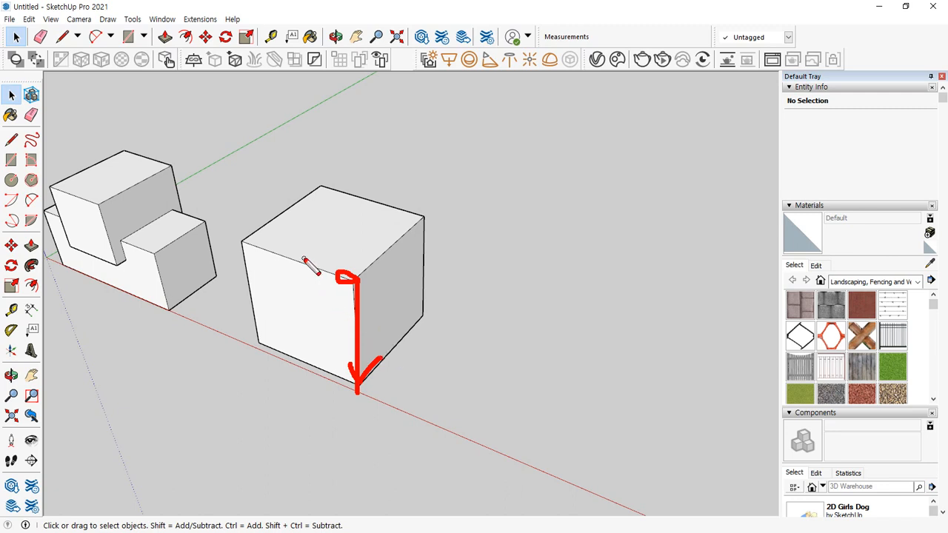
{"action": "key", "text": "Escape"}
{"action": "left_click", "coordinate": [353, 282]}
{"action": "left_click", "coordinate": [506, 298]}
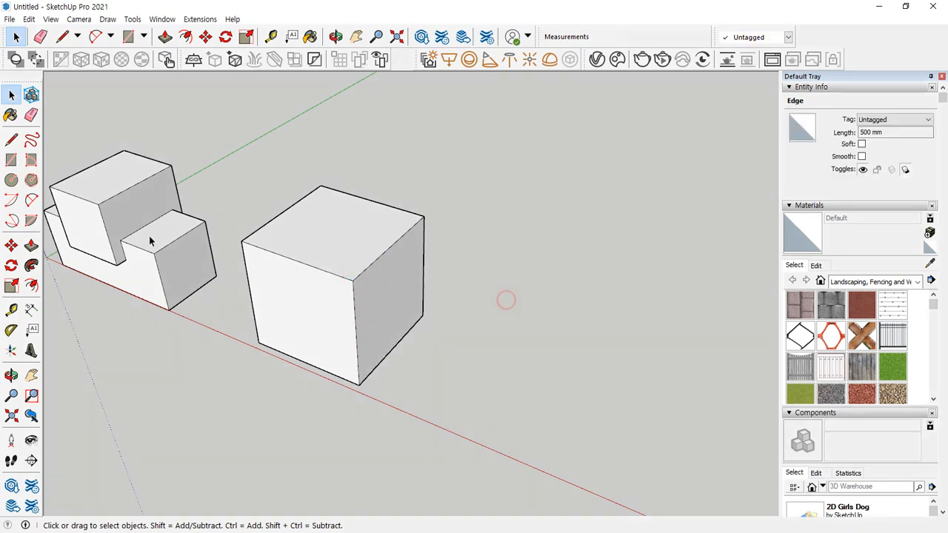
Try moving the cube's top corner above the red axis, farthest from the origin, onto the bottom corner below it, and undo the move
{"action": "left_click", "coordinate": [13, 244]}
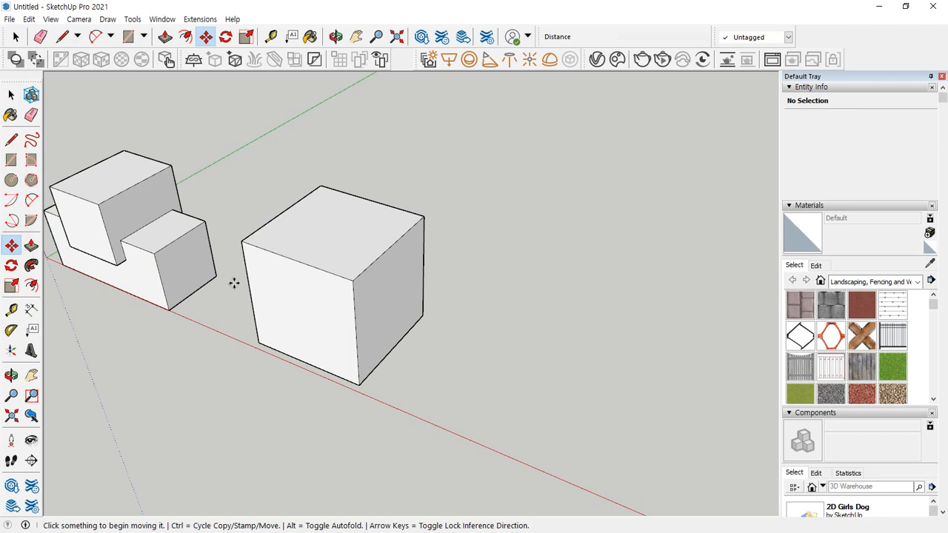
{"action": "left_click", "coordinate": [353, 280]}
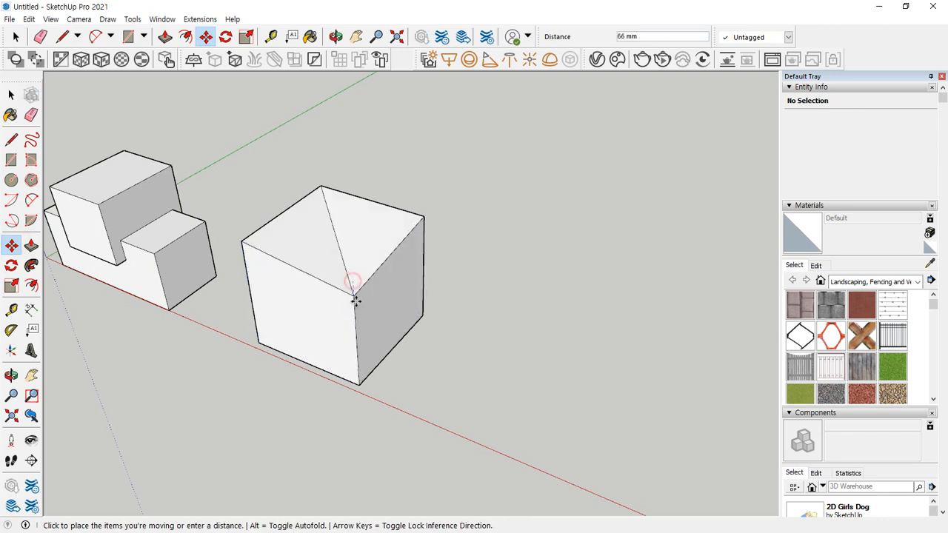
{"action": "left_click", "coordinate": [360, 382]}
{"action": "middle_click_drag", "start_coordinate": [360, 383], "coordinate": [164, 285]}
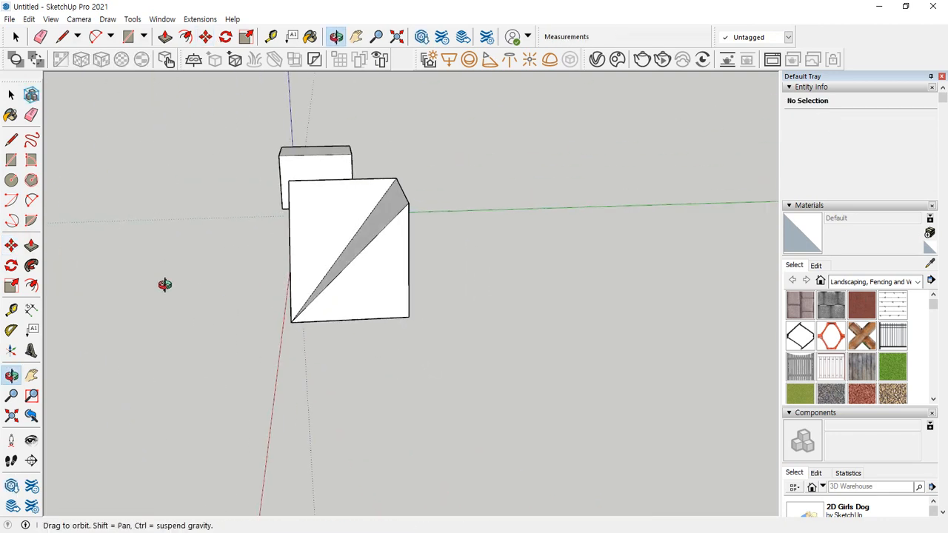
{"action": "middle_click_drag", "start_coordinate": [212, 243], "coordinate": [305, 224]}
{"action": "left_click", "coordinate": [295, 194]}
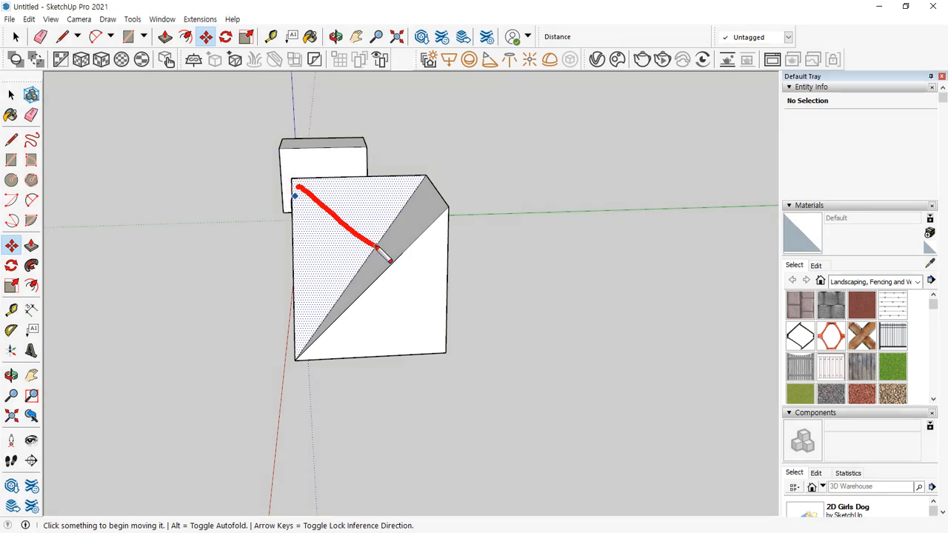
{"action": "key", "text": "Escape"}
{"action": "key", "text": "ctrl+z"}
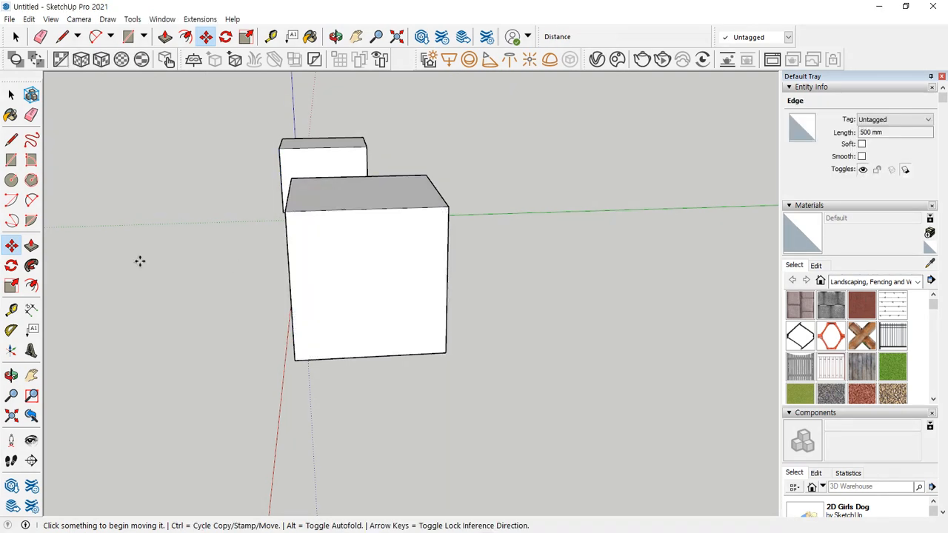
Draw a diagonal line across the cube's top face, cutting off the corner above the red axis farthest from the origin
{"action": "middle_click_drag", "start_coordinate": [140, 260], "coordinate": [120, 257]}
{"action": "key", "text": "l"}
{"action": "middle_click_drag", "start_coordinate": [228, 240], "coordinate": [294, 197]}
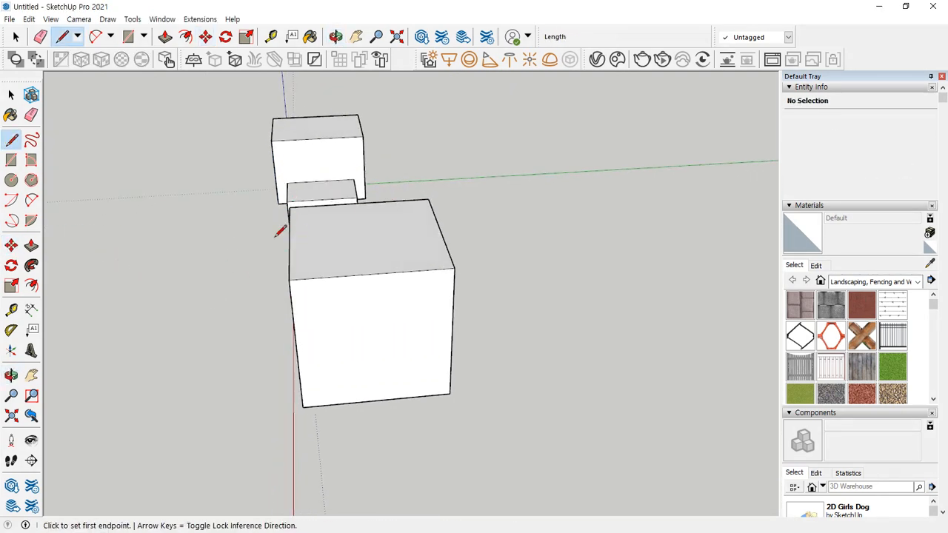
{"action": "middle_click_drag", "start_coordinate": [280, 232], "coordinate": [324, 239]}
{"action": "left_click", "coordinate": [303, 234]}
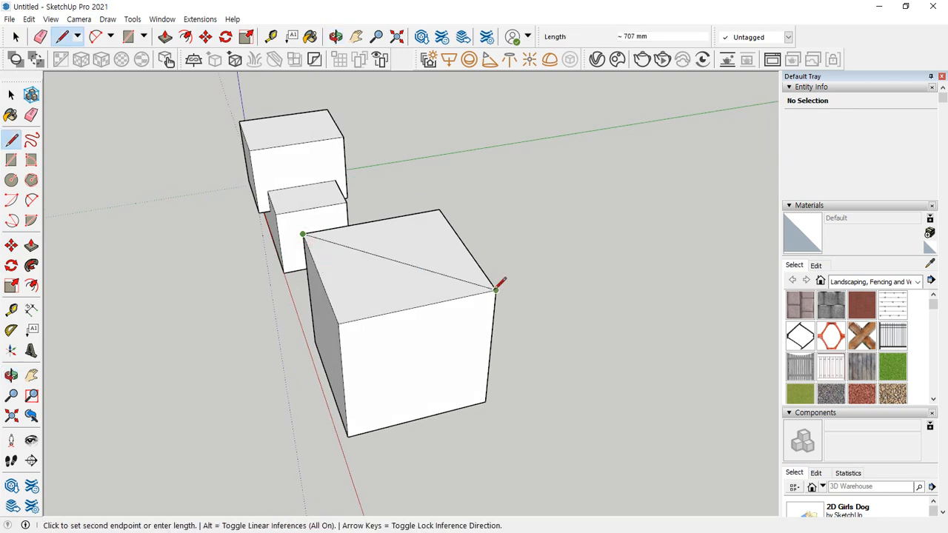
{"action": "left_click", "coordinate": [494, 291]}
Move the top corner cut off by the diagonal straight down onto the bottom corner below it
{"action": "key", "text": "space"}
{"action": "key", "text": "m"}
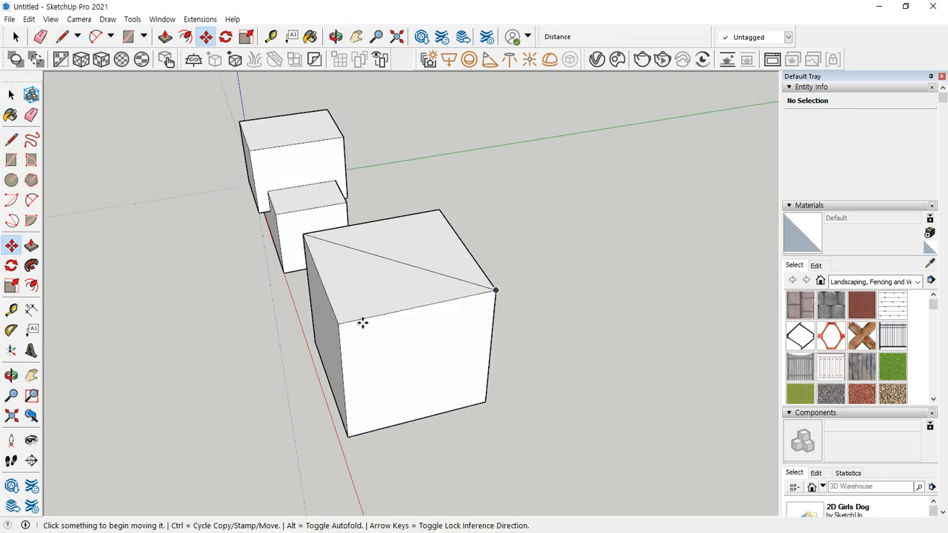
{"action": "left_click", "coordinate": [340, 325]}
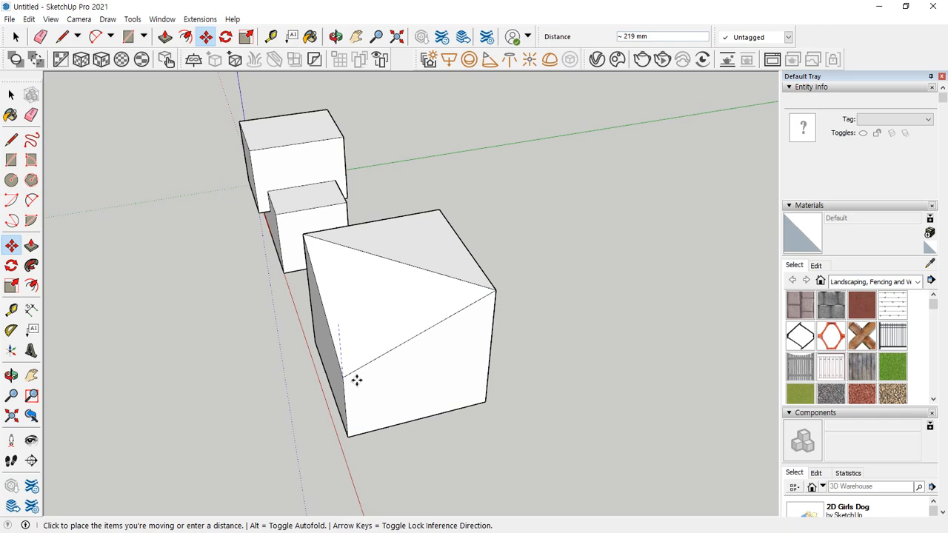
{"action": "left_click", "coordinate": [349, 434]}
{"action": "middle_click_drag", "start_coordinate": [348, 434], "coordinate": [525, 219]}
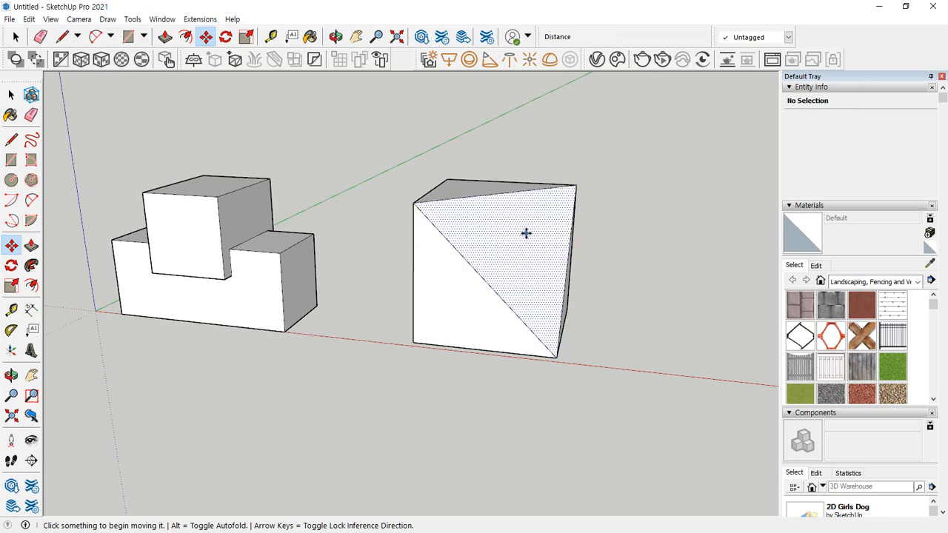
Draw a 500 by 500 mm square on the ground plane along the red axis, beyond the cut cube
{"action": "scroll", "coordinate": [444, 348], "scroll_direction": "down", "scroll_amount": 3}
{"action": "middle_click_drag", "start_coordinate": [445, 349], "coordinate": [423, 377]}
{"action": "key", "text": "r"}
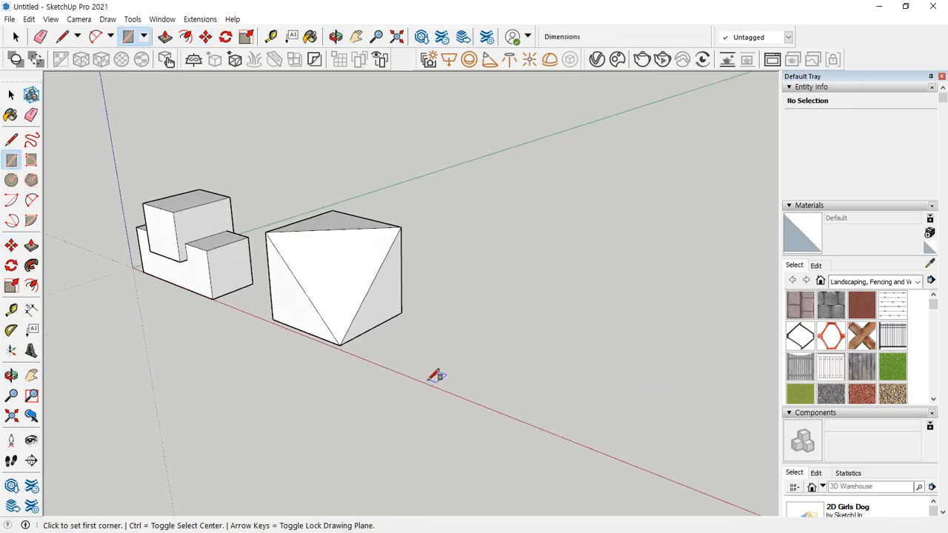
{"action": "left_click", "coordinate": [425, 382]}
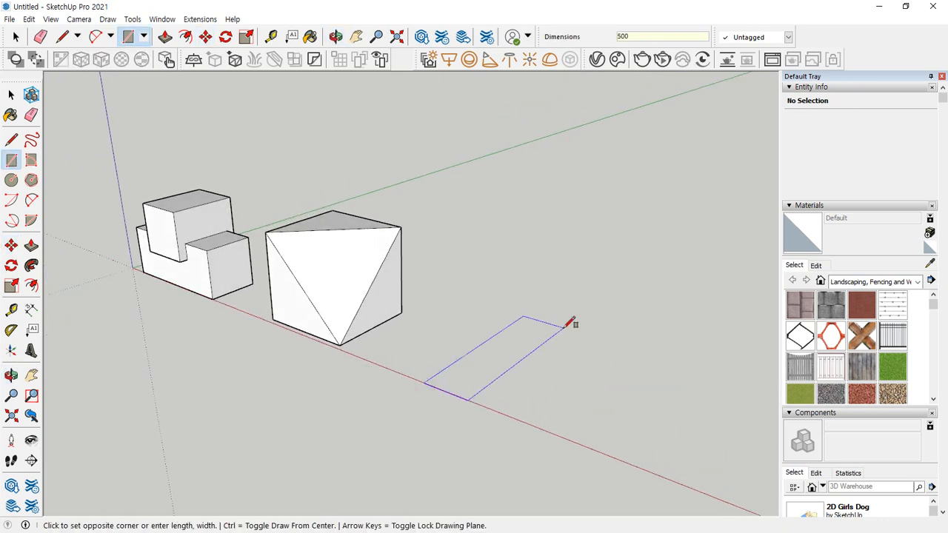
{"action": "left_click", "coordinate": [571, 322]}
{"action": "scroll", "coordinate": [474, 368], "scroll_direction": "up", "scroll_amount": 3}
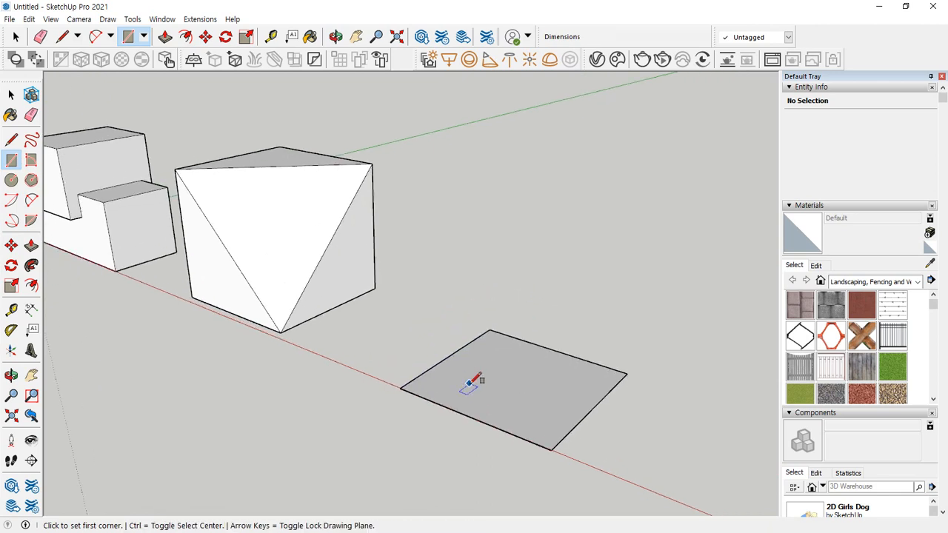
Draw both diagonals of the new square, connecting its opposite corners
{"action": "middle_click_drag", "start_coordinate": [470, 383], "coordinate": [268, 358]}
{"action": "key", "text": "l"}
{"action": "left_click", "coordinate": [256, 354]}
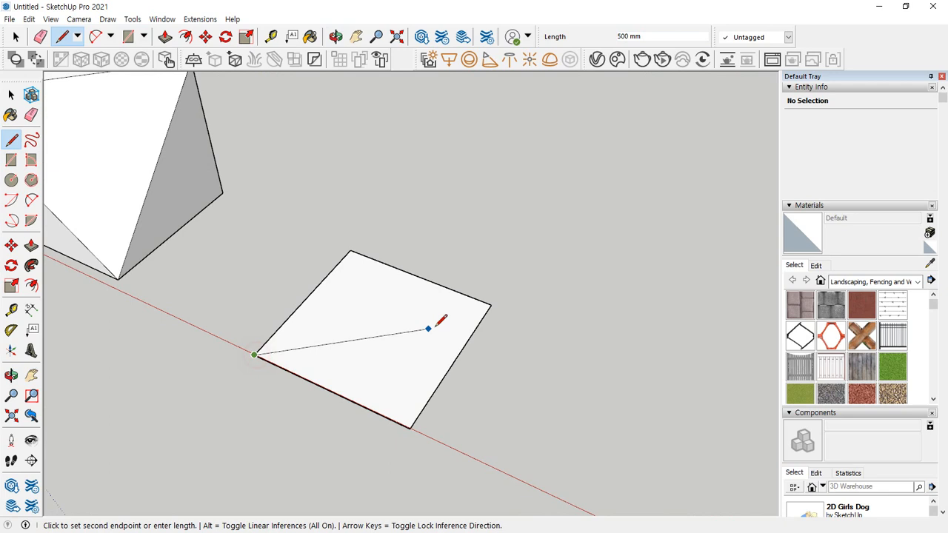
{"action": "key", "text": "Escape"}
{"action": "left_click", "coordinate": [491, 304]}
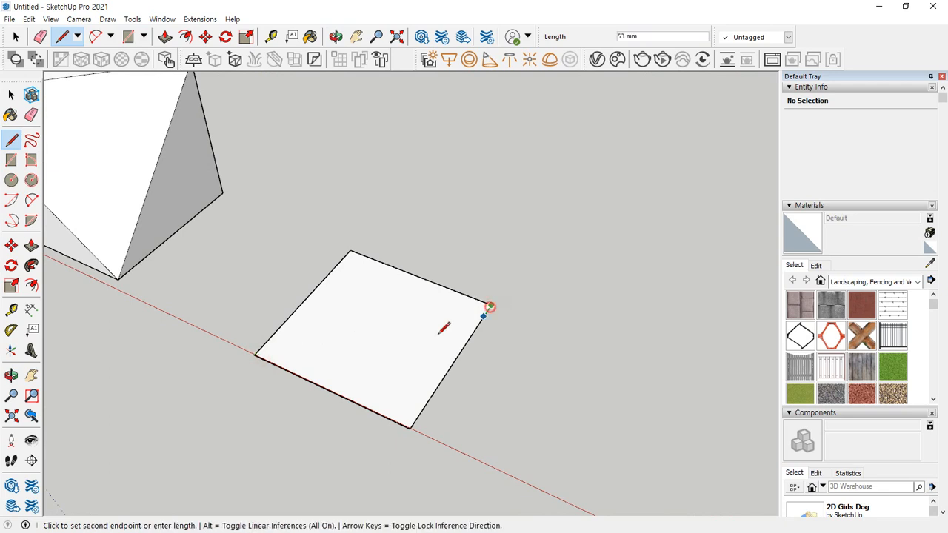
{"action": "left_click", "coordinate": [254, 354]}
{"action": "left_click", "coordinate": [351, 252]}
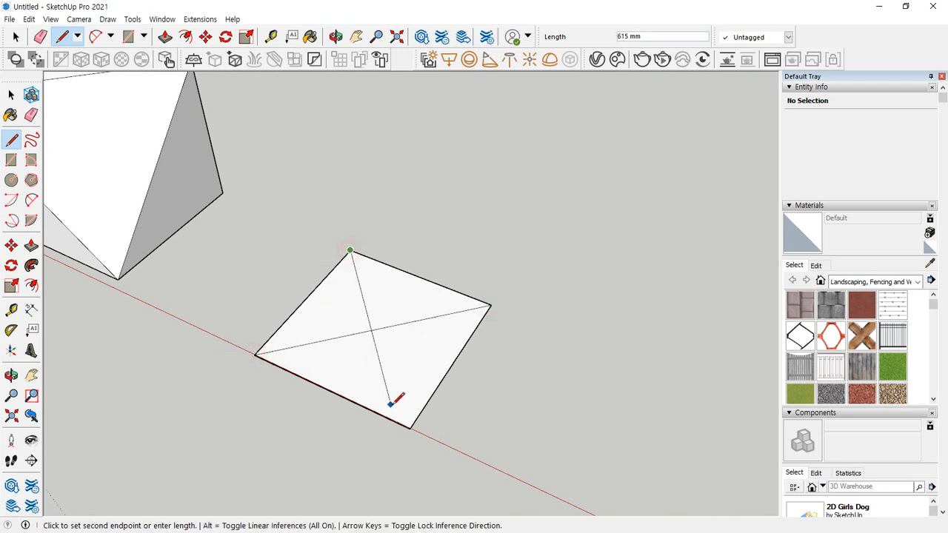
{"action": "left_click", "coordinate": [410, 427]}
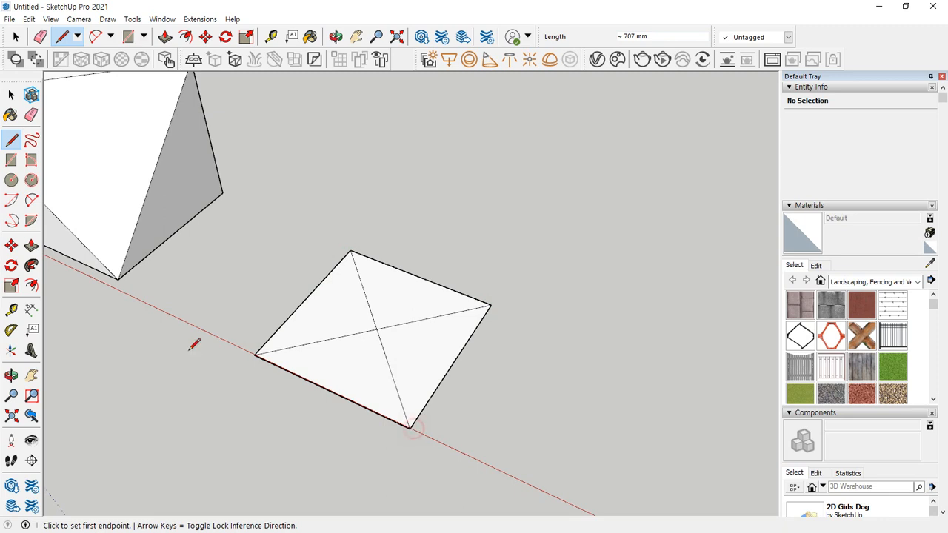
Raise the crossing point of the square's diagonals 500 mm along the blue axis into a pyramid, and undo the move
{"action": "left_click", "coordinate": [11, 245]}
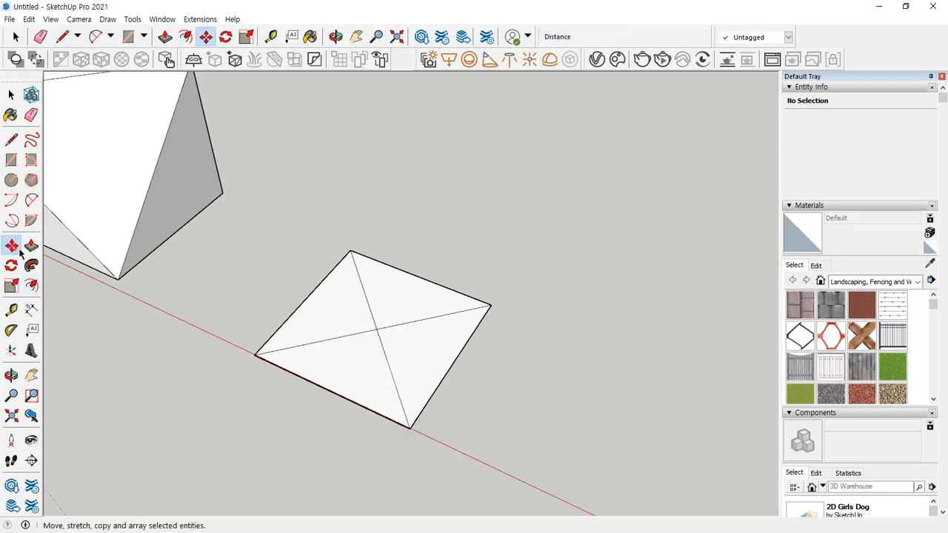
{"action": "left_click", "coordinate": [376, 327]}
{"action": "middle_click_drag", "start_coordinate": [377, 174], "coordinate": [392, 131]}
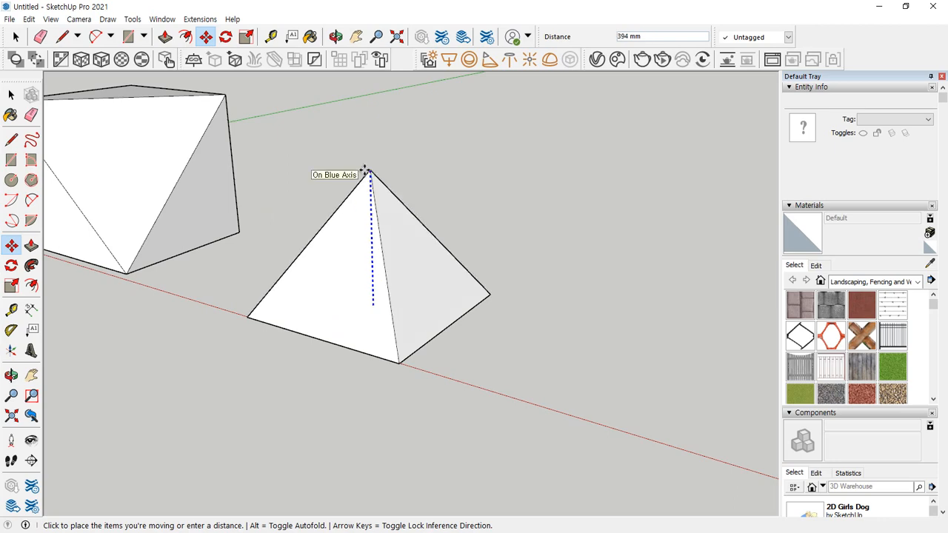
{"action": "left_click", "coordinate": [363, 171]}
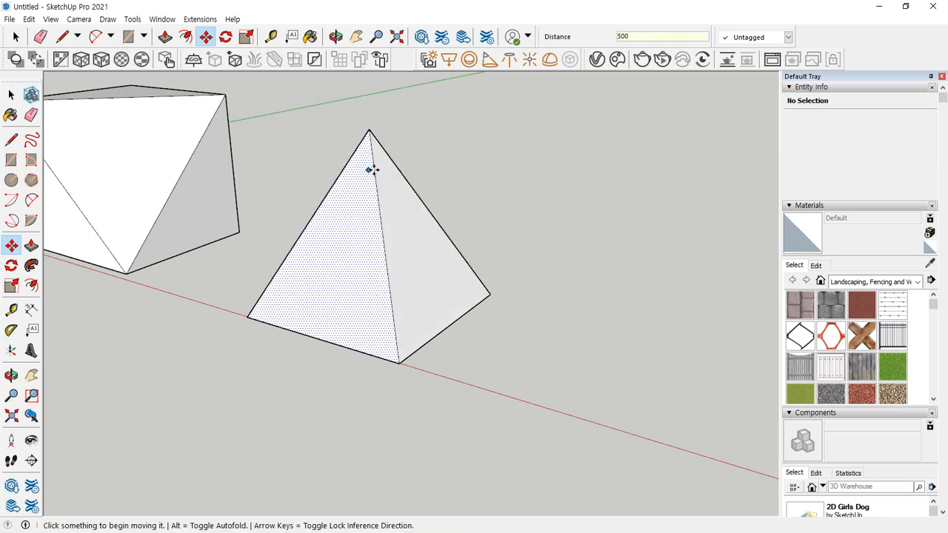
{"action": "middle_click_drag", "start_coordinate": [367, 166], "coordinate": [641, 275]}
{"action": "key", "text": "ctrl+z"}
Raise the crossing point of the square's diagonals 500 mm, with the move locked to the blue axis, to form a pyramid
{"action": "middle_click_drag", "start_coordinate": [500, 175], "coordinate": [347, 284], "text": "shift"}
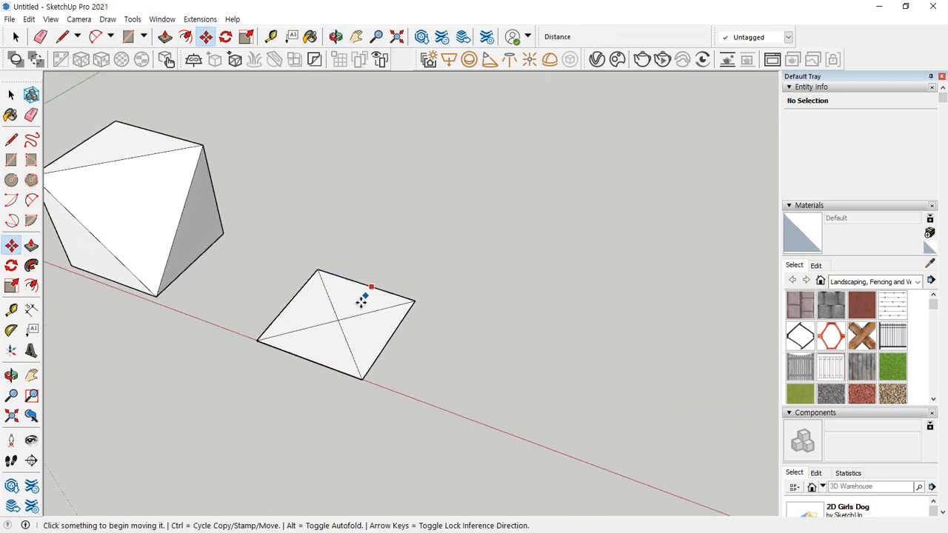
{"action": "scroll", "coordinate": [358, 309], "scroll_direction": "up", "scroll_amount": 2}
{"action": "left_click", "coordinate": [329, 320]}
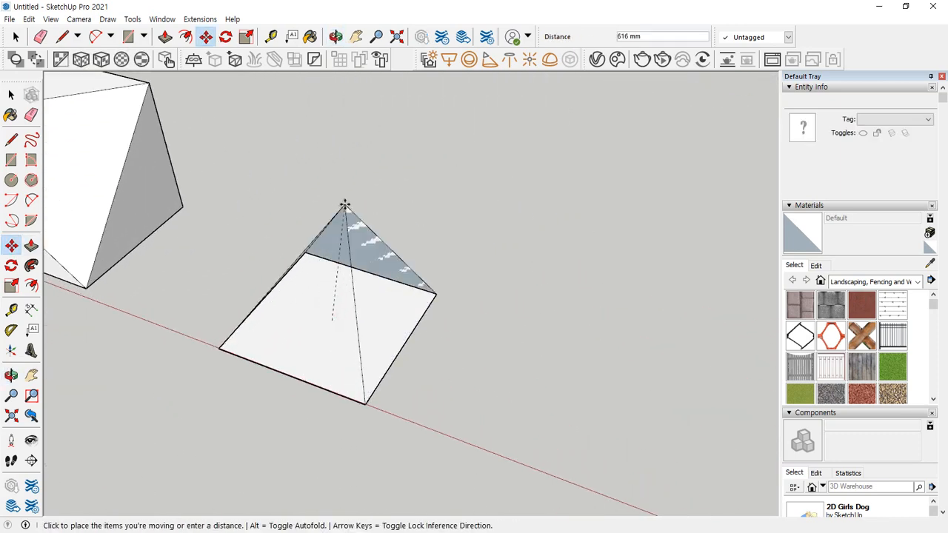
{"action": "key", "text": "Right"}
{"action": "key", "text": "Left"}
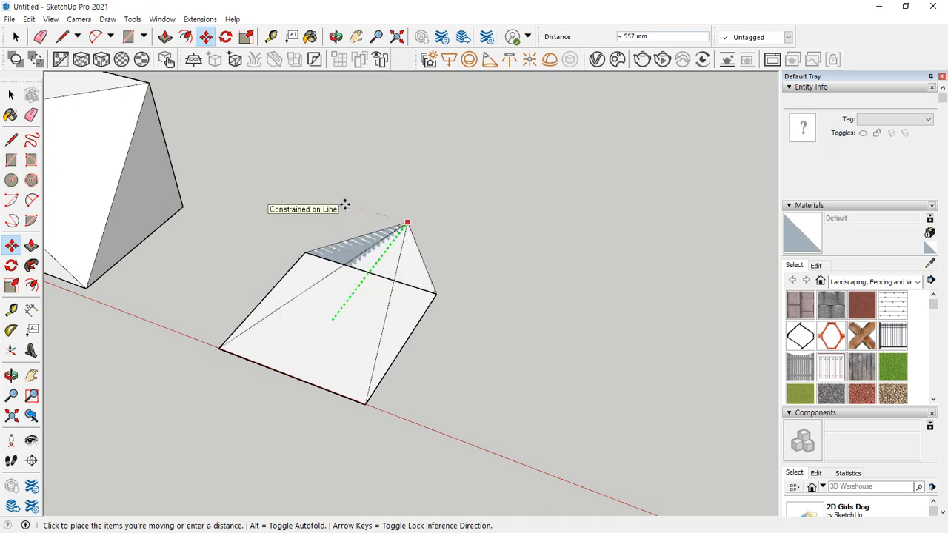
{"action": "key", "text": "Up"}
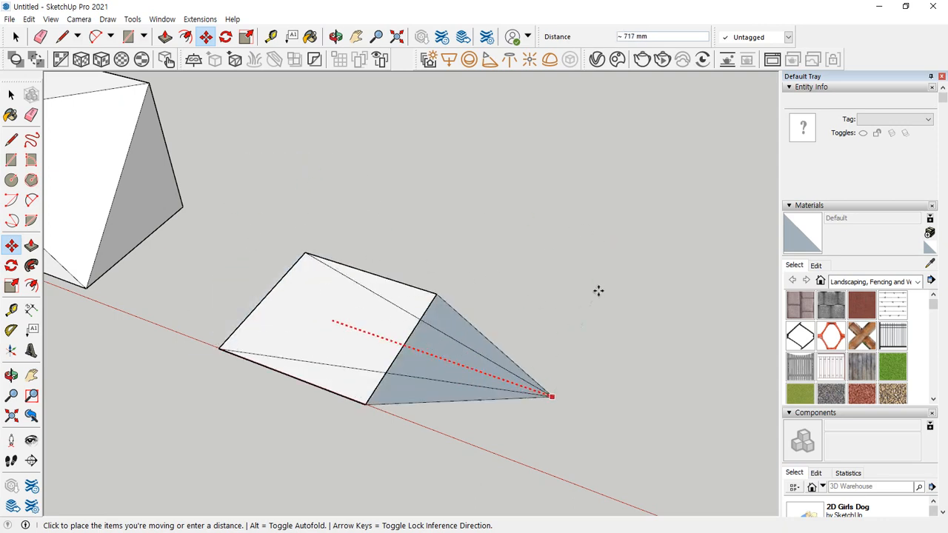
{"action": "key", "text": "Left"}
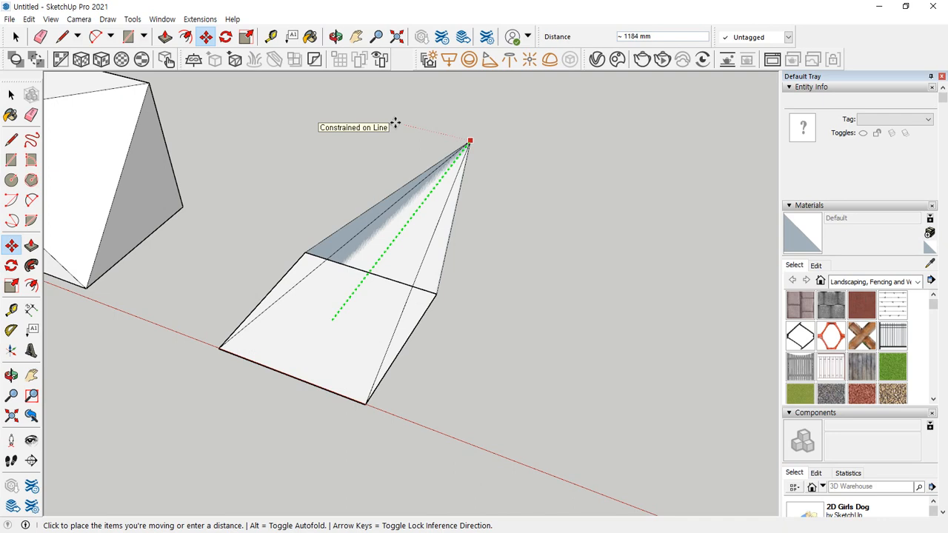
{"action": "key", "text": "Up"}
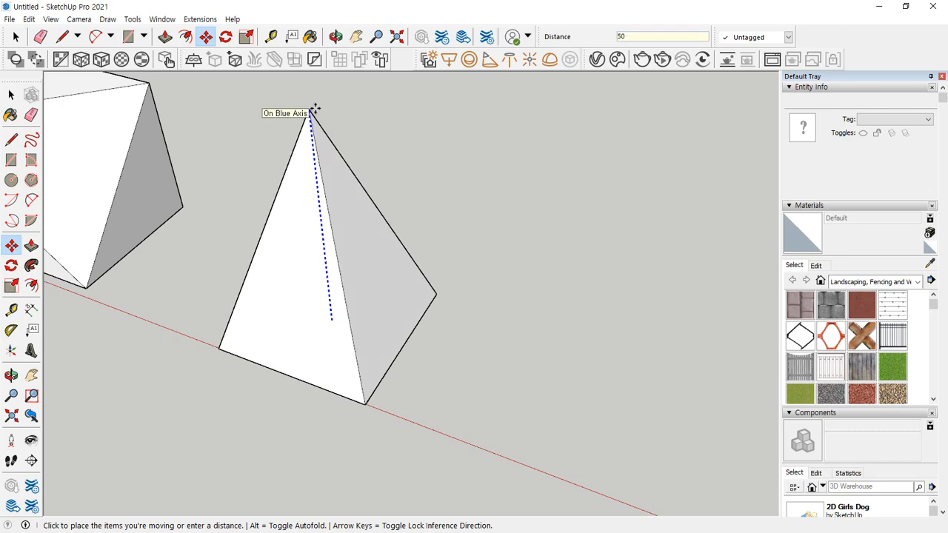
{"action": "key", "text": "Return"}
{"action": "middle_click_drag", "start_coordinate": [303, 402], "coordinate": [328, 271]}
{"action": "scroll", "coordinate": [328, 271], "scroll_direction": "up", "scroll_amount": 2}
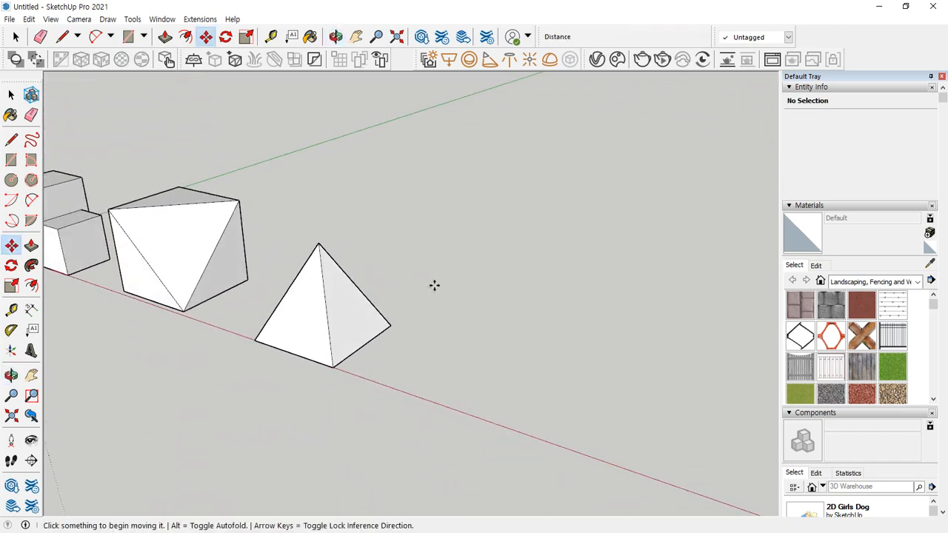
{"action": "scroll", "coordinate": [237, 305], "scroll_direction": "down", "scroll_amount": 1}
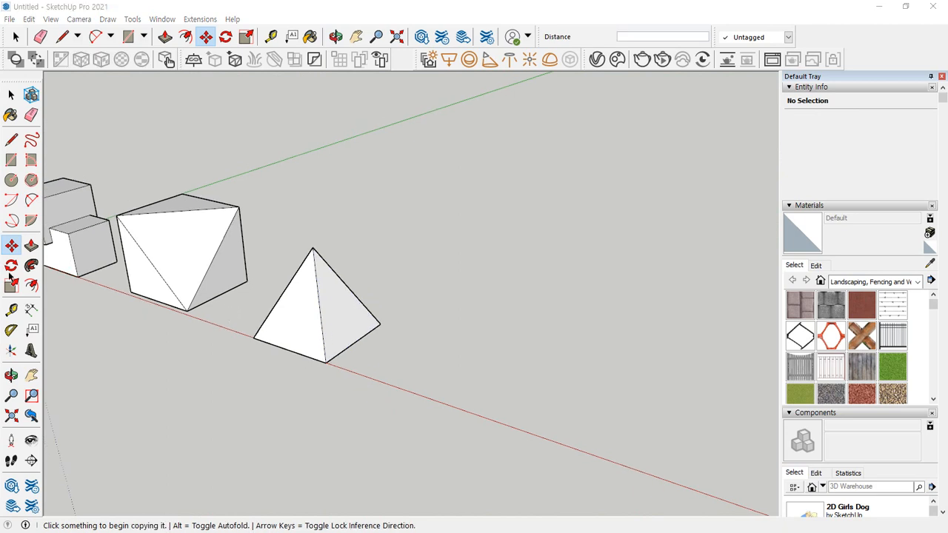
Draw a 6000 by 3000 mm rectangle on the ground plane along the red axis, beyond the pyramid
{"action": "middle_click_drag", "start_coordinate": [233, 440], "coordinate": [186, 353]}
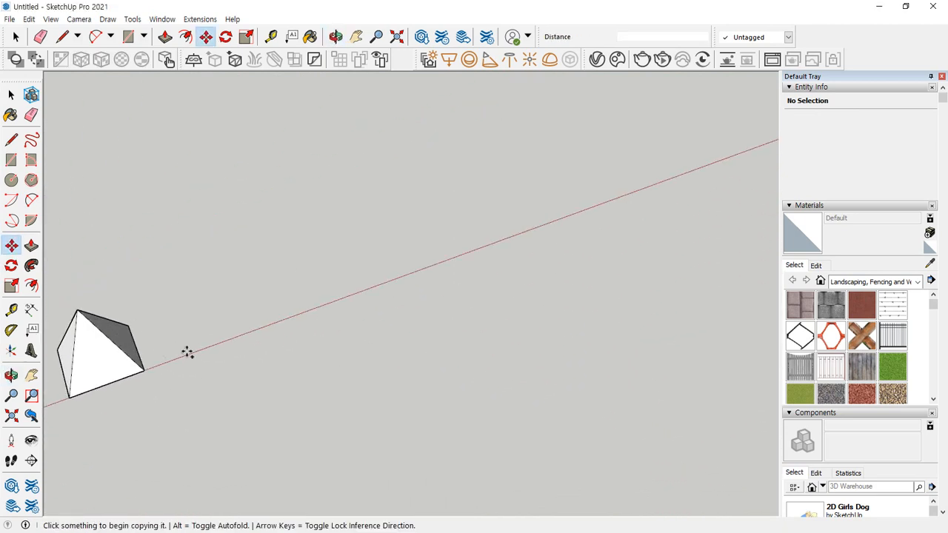
{"action": "key", "text": "r"}
{"action": "left_click", "coordinate": [202, 348]}
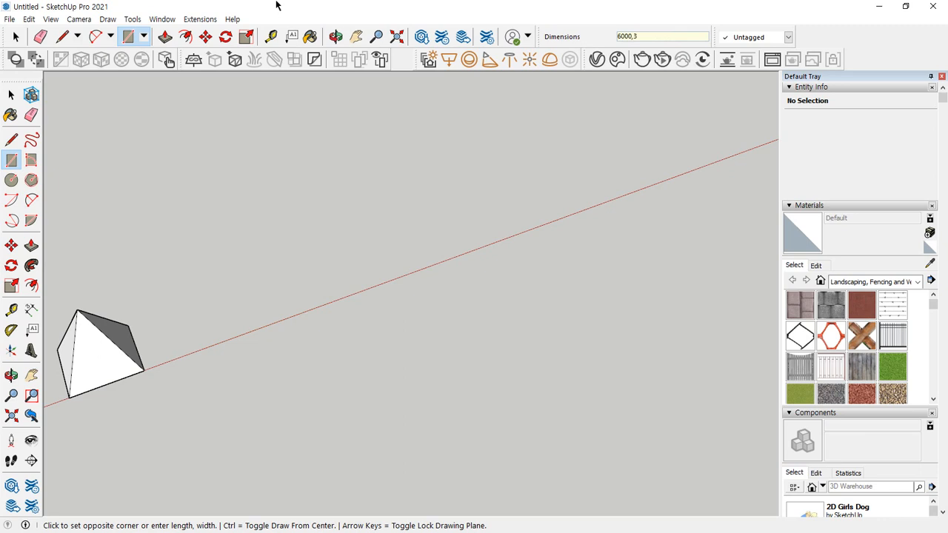
{"action": "key", "text": "Return"}
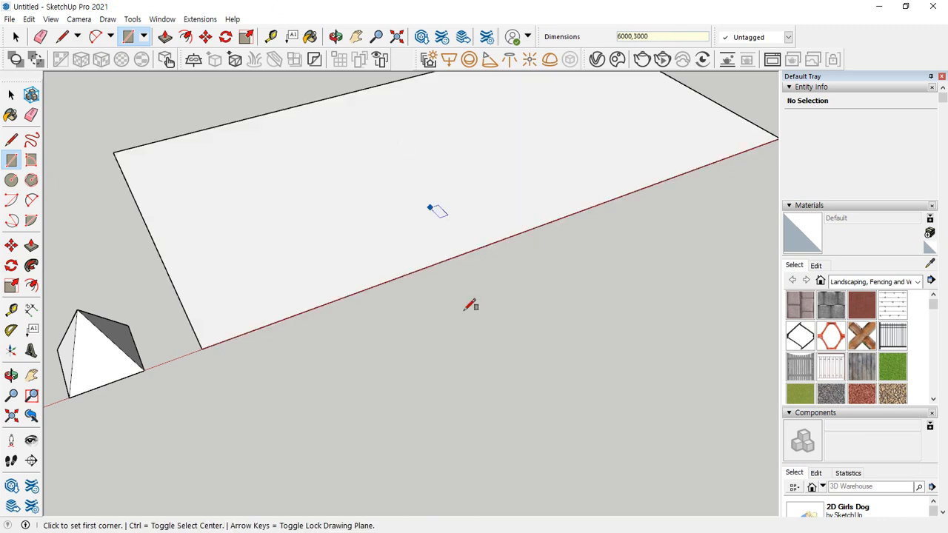
Push/Pull the large rectangle up 2000 mm into a box
{"action": "scroll", "coordinate": [471, 305], "scroll_direction": "down", "scroll_amount": 5}
{"action": "middle_click_drag", "start_coordinate": [408, 289], "coordinate": [275, 332]}
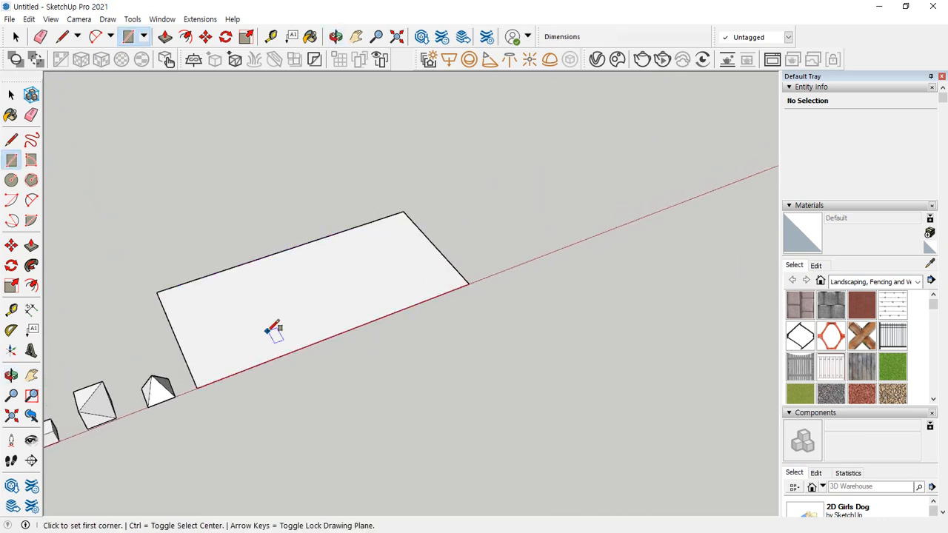
{"action": "key", "text": "p"}
{"action": "left_click", "coordinate": [263, 323]}
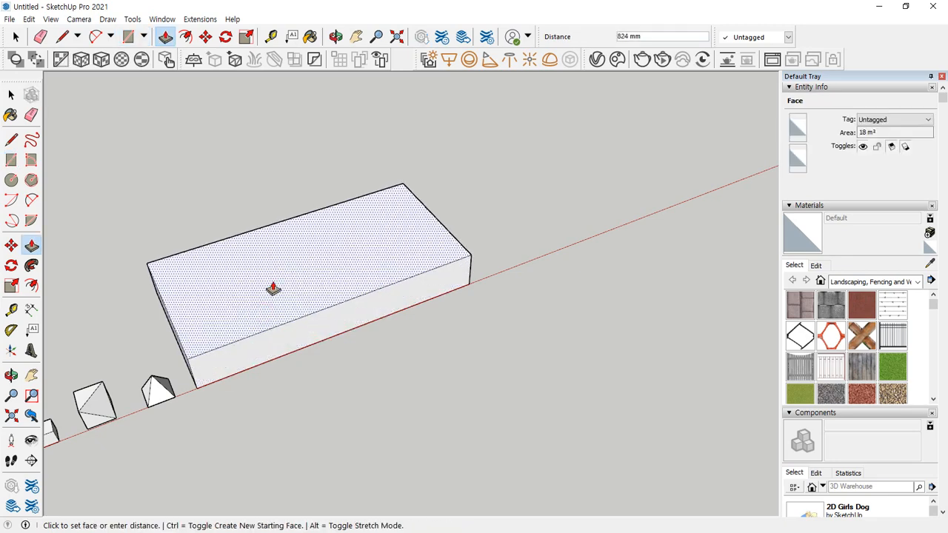
{"action": "type", "text": "2000"}
{"action": "key", "text": "Return"}
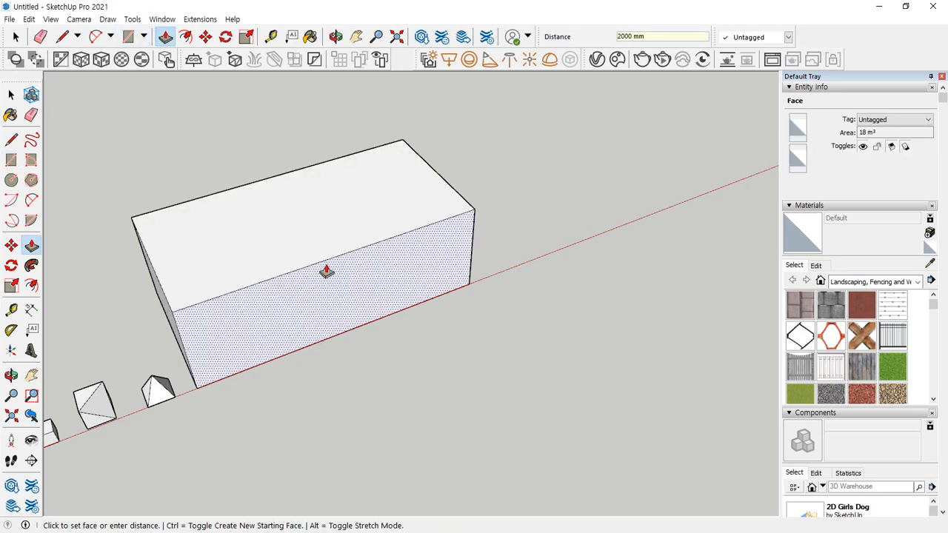
{"action": "middle_click_drag", "start_coordinate": [326, 271], "coordinate": [417, 200]}
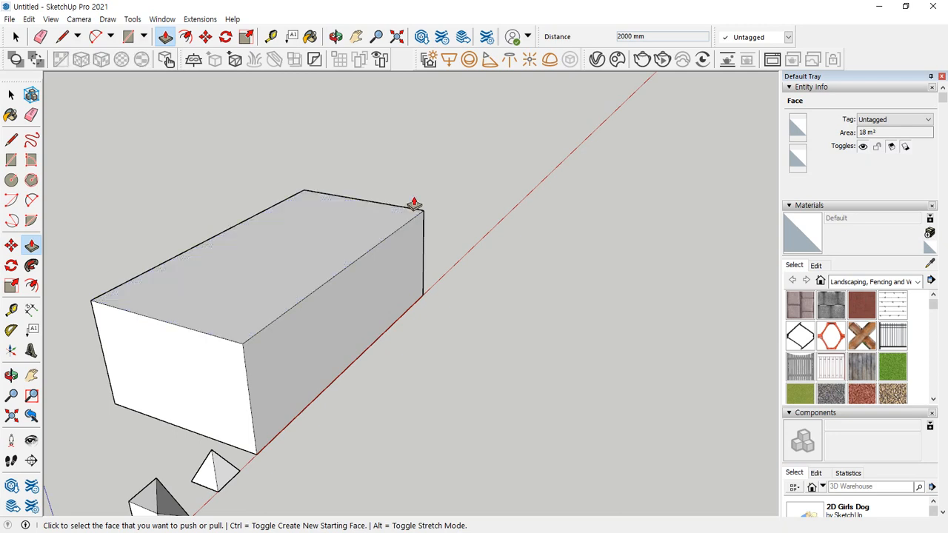
{"action": "mouse_move", "coordinate": [204, 338]}
{"action": "left_mouse_down"}
{"action": "mouse_move", "coordinate": [244, 174]}
{"action": "mouse_move", "coordinate": [294, 330]}
{"action": "mouse_move", "coordinate": [199, 339]}
{"action": "left_mouse_up"}
{"action": "left_click_drag", "start_coordinate": [260, 249], "coordinate": [471, 284]}
{"action": "left_click_drag", "start_coordinate": [467, 252], "coordinate": [464, 307]}
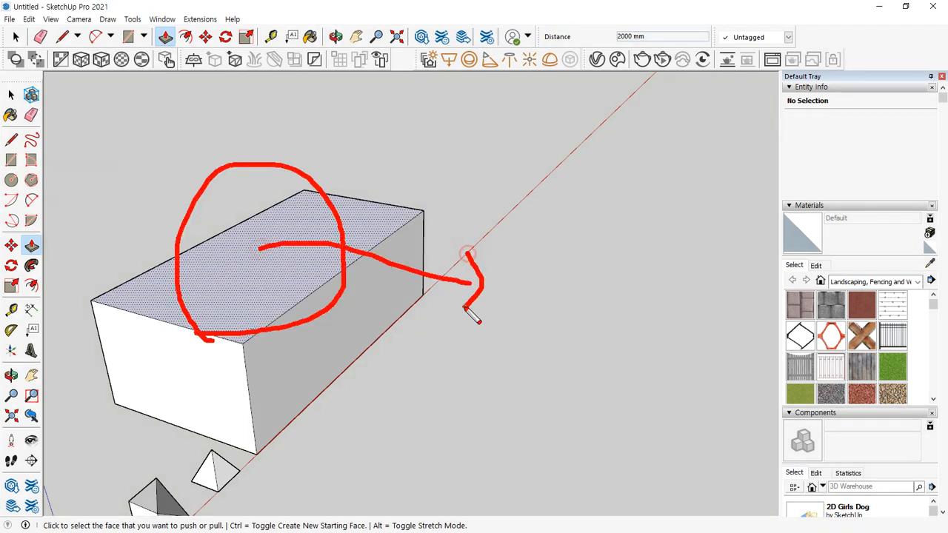
{"action": "mouse_move", "coordinate": [602, 265]}
{"action": "left_mouse_down"}
{"action": "mouse_move", "coordinate": [554, 293]}
{"action": "mouse_move", "coordinate": [616, 297]}
{"action": "left_mouse_up"}
{"action": "left_click_drag", "start_coordinate": [585, 260], "coordinate": [582, 363]}
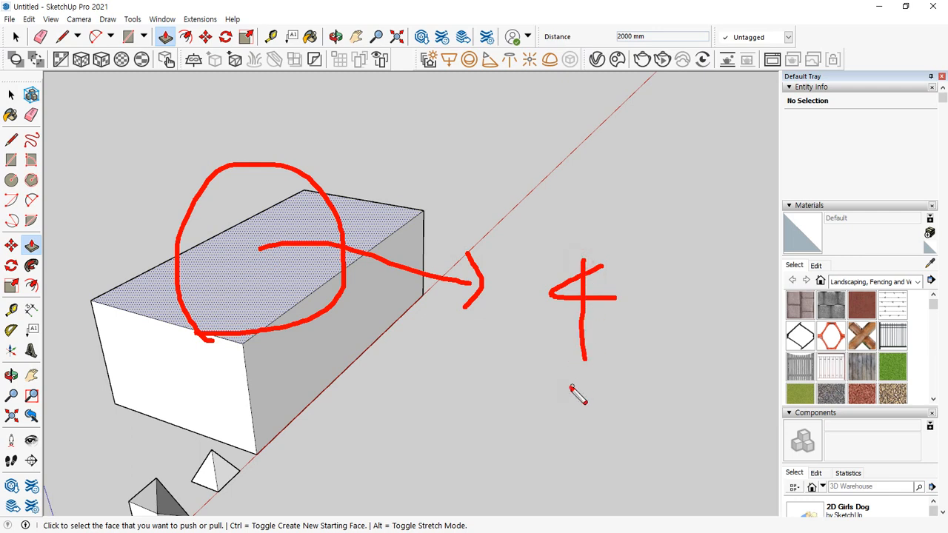
{"action": "mouse_move", "coordinate": [571, 386]}
{"action": "left_mouse_down"}
{"action": "mouse_move", "coordinate": [603, 250]}
{"action": "mouse_move", "coordinate": [575, 380]}
{"action": "left_mouse_up"}
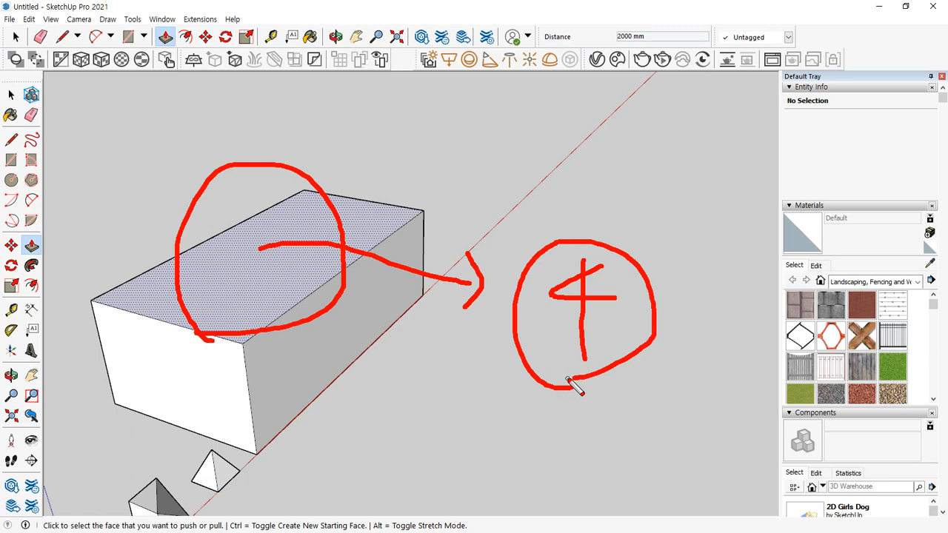
{"action": "key", "text": "Escape"}
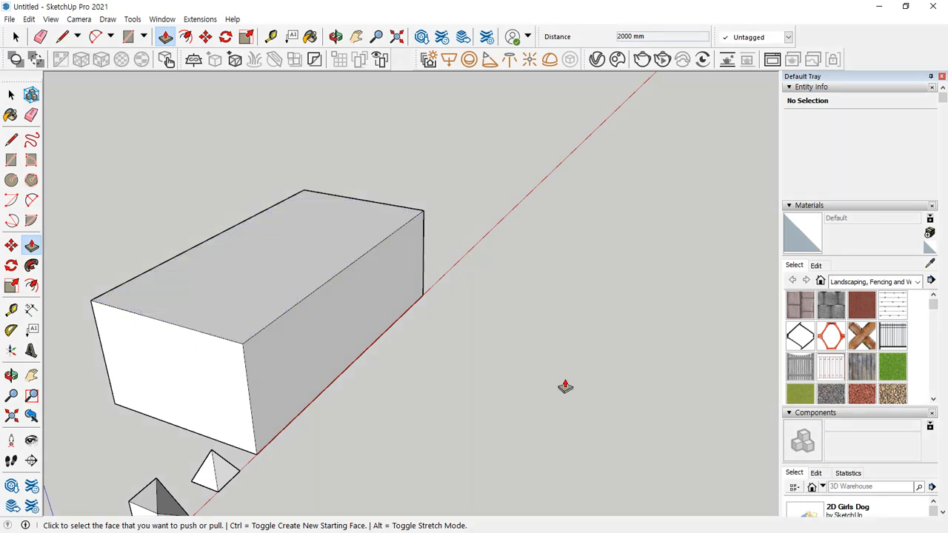
Draw three lines across the box's top face, parallel to its short edges, splitting it into four strips
{"action": "key", "text": "l"}
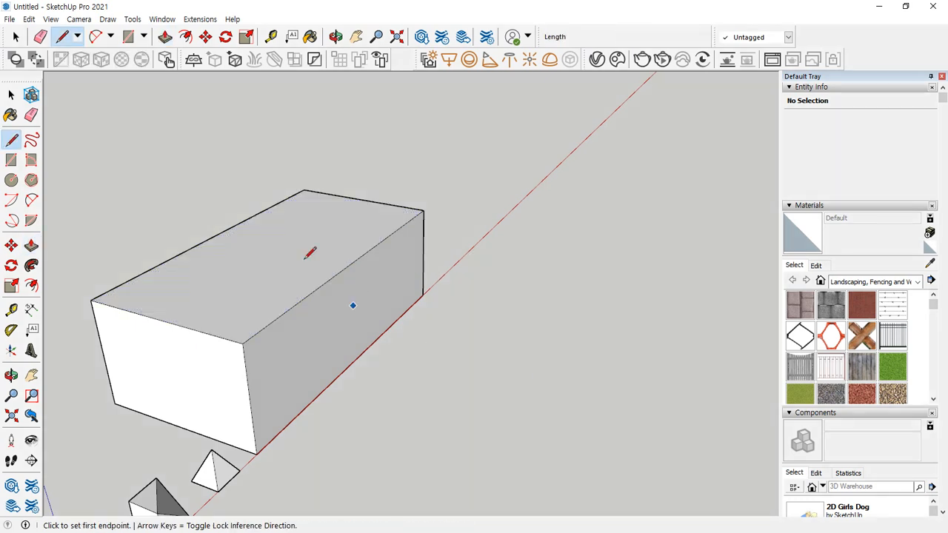
{"action": "left_click", "coordinate": [215, 234]}
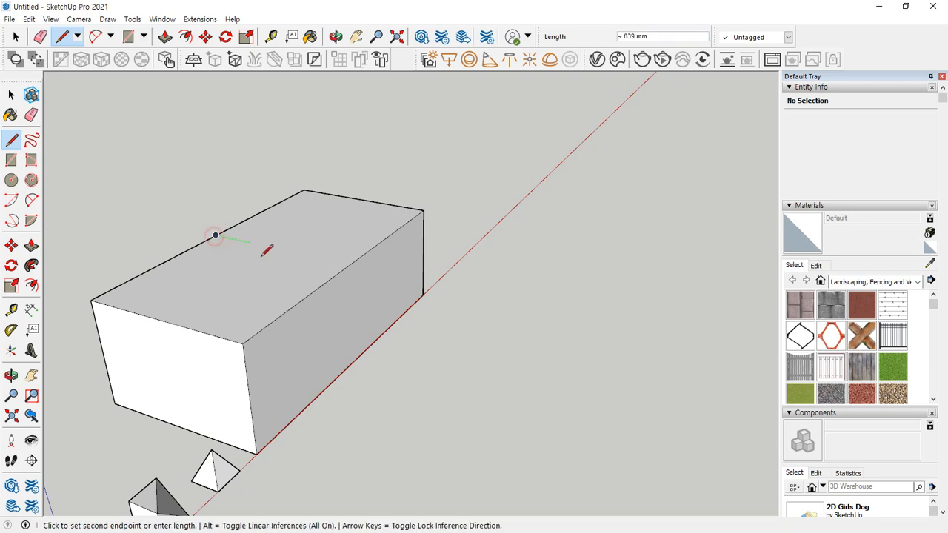
{"action": "left_click", "coordinate": [350, 263]}
{"action": "left_click", "coordinate": [160, 265]}
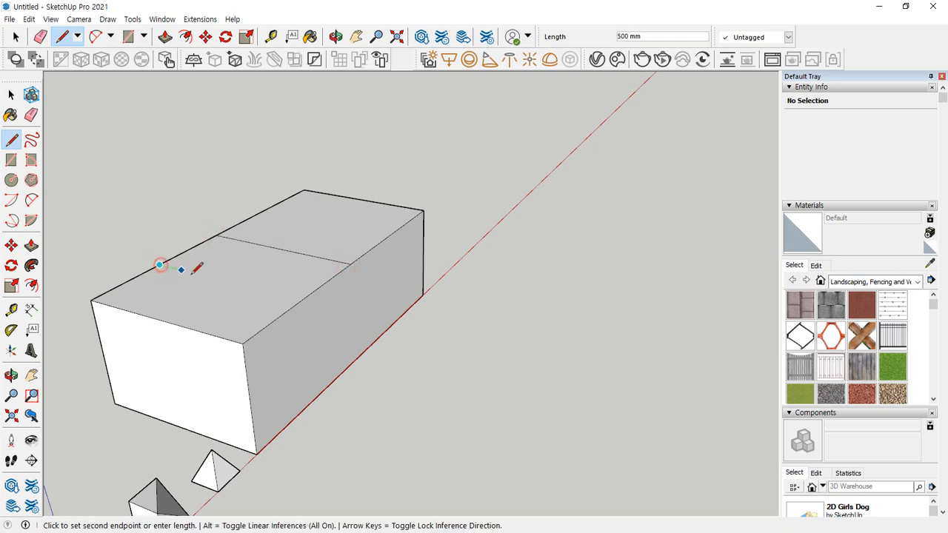
{"action": "left_click", "coordinate": [302, 299]}
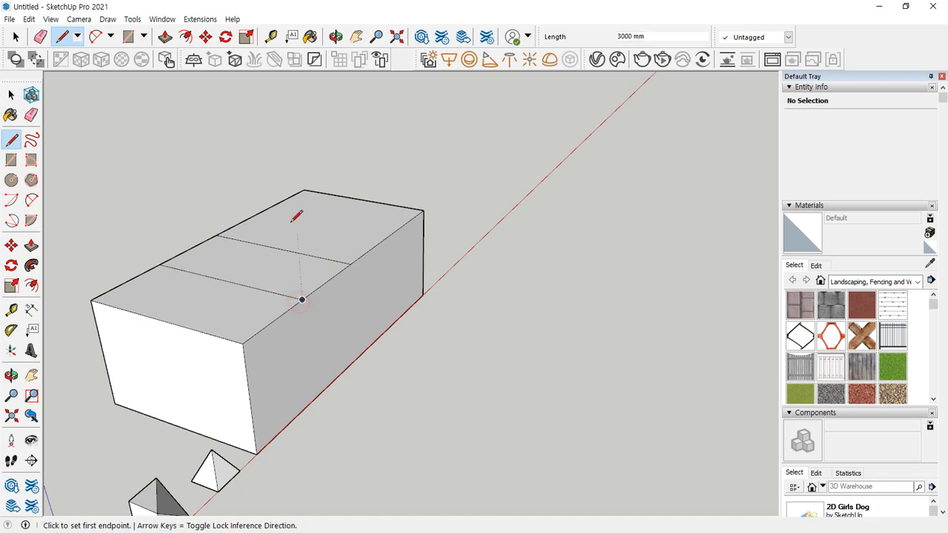
{"action": "left_click", "coordinate": [264, 210]}
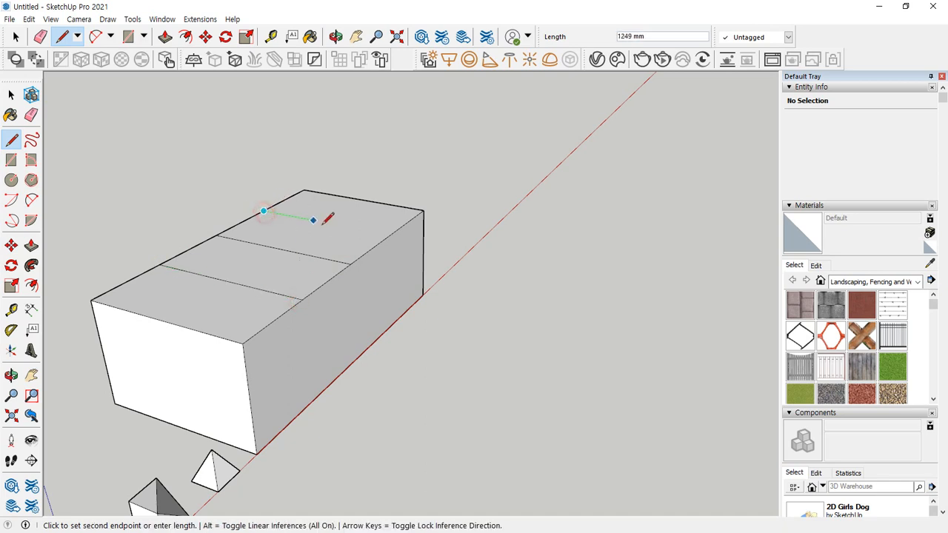
{"action": "left_click", "coordinate": [391, 233]}
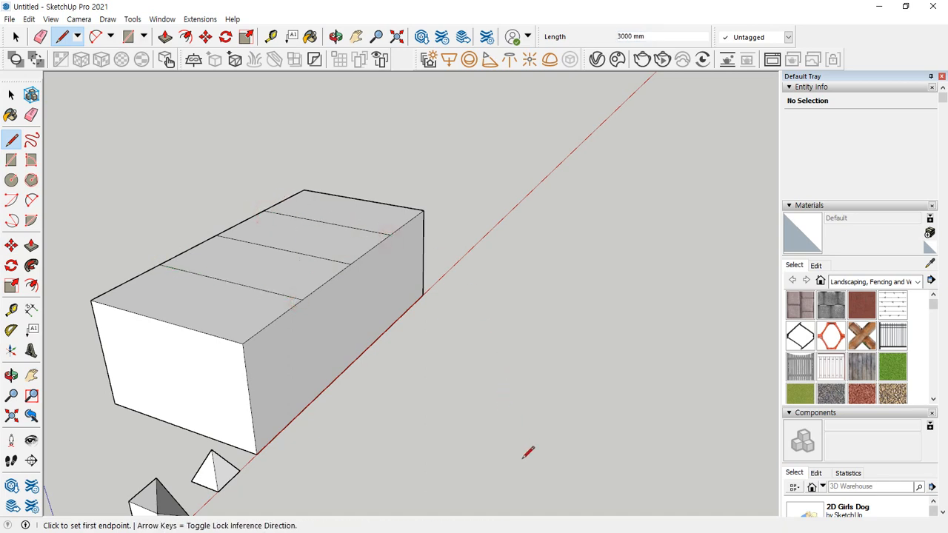
Undo the three dividing lines on the box's top face
{"action": "mouse_move", "coordinate": [311, 300]}
{"action": "middle_mouse_down"}
{"action": "mouse_move", "coordinate": [390, 374]}
{"action": "mouse_move", "coordinate": [398, 368]}
{"action": "middle_mouse_up"}
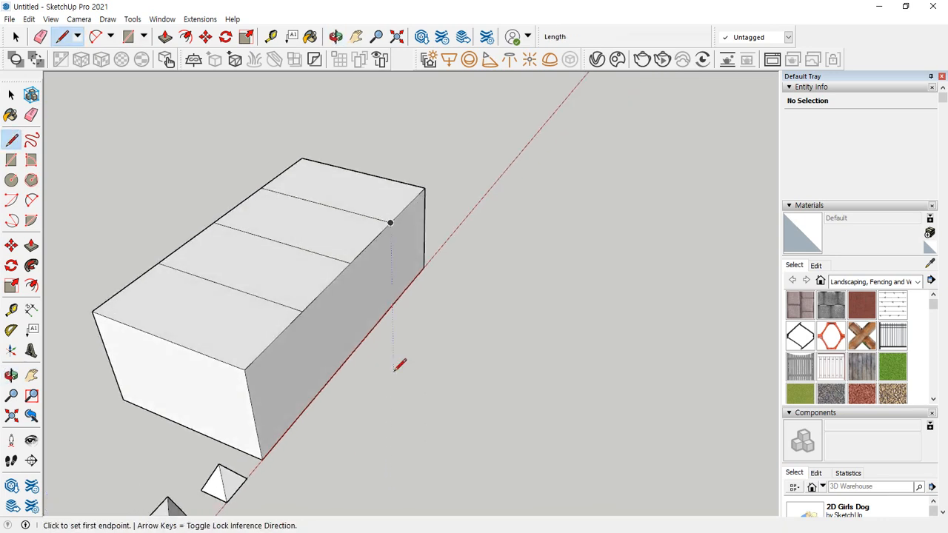
{"action": "key", "text": "ctrl+z"}
{"action": "key", "text": "ctrl+z"}
{"action": "key", "text": "ctrl+z"}
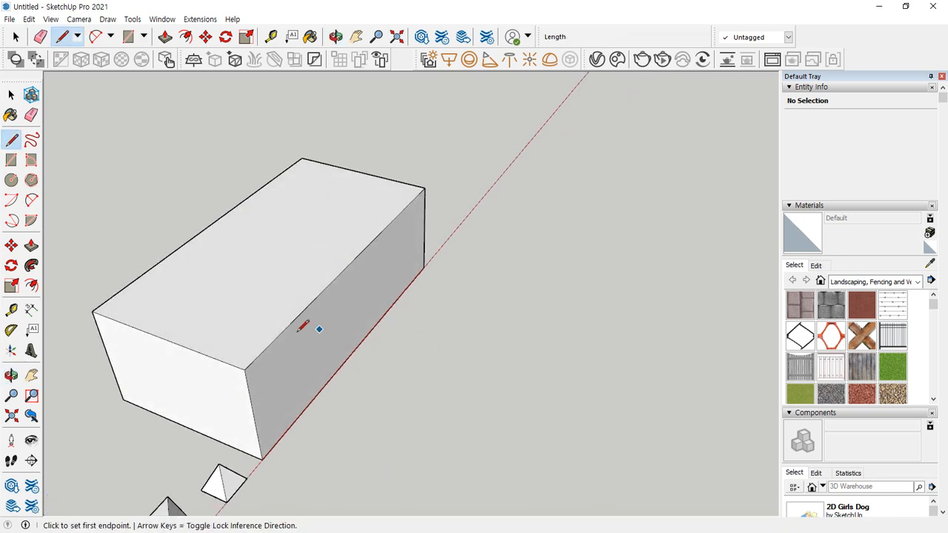
Copy the top face's short edge nearest the pyramid onto the opposite short edge, and divide the copy distance with /4
{"action": "key", "text": "space"}
{"action": "left_click", "coordinate": [219, 361]}
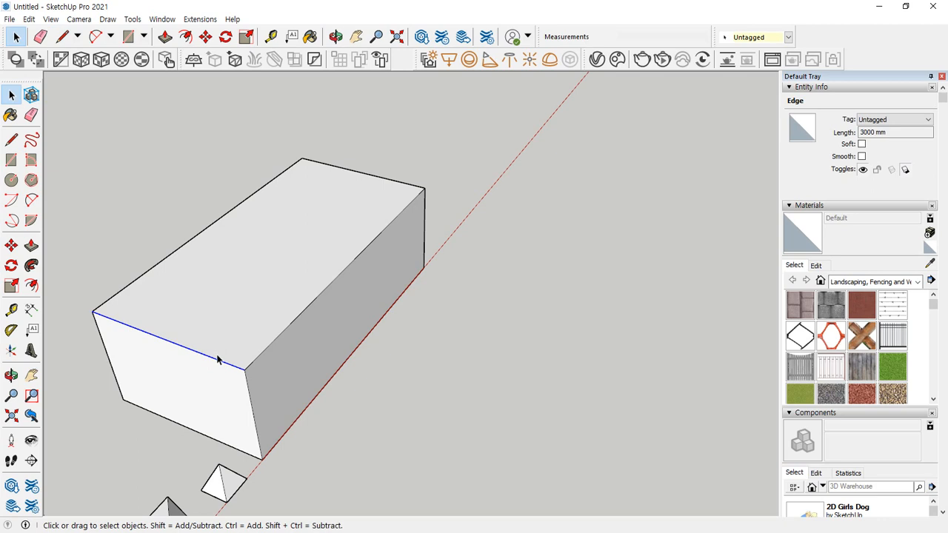
{"action": "key", "text": "m"}
{"action": "left_click", "coordinate": [245, 373]}
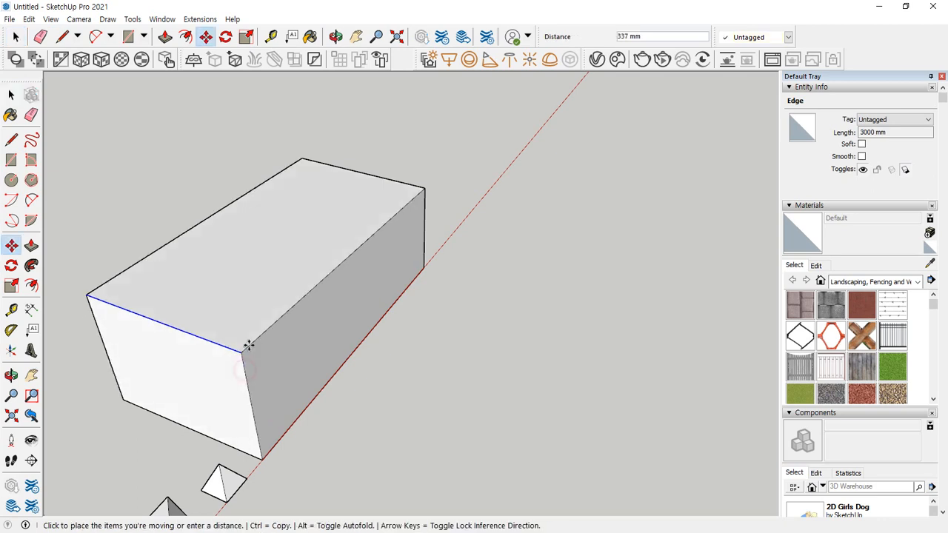
{"action": "key", "text": "ctrl"}
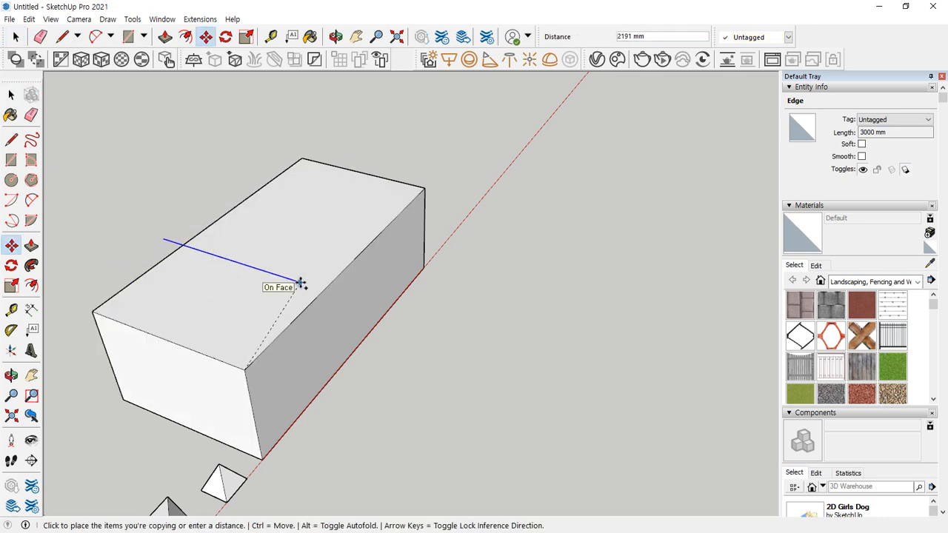
{"action": "left_click", "coordinate": [424, 186]}
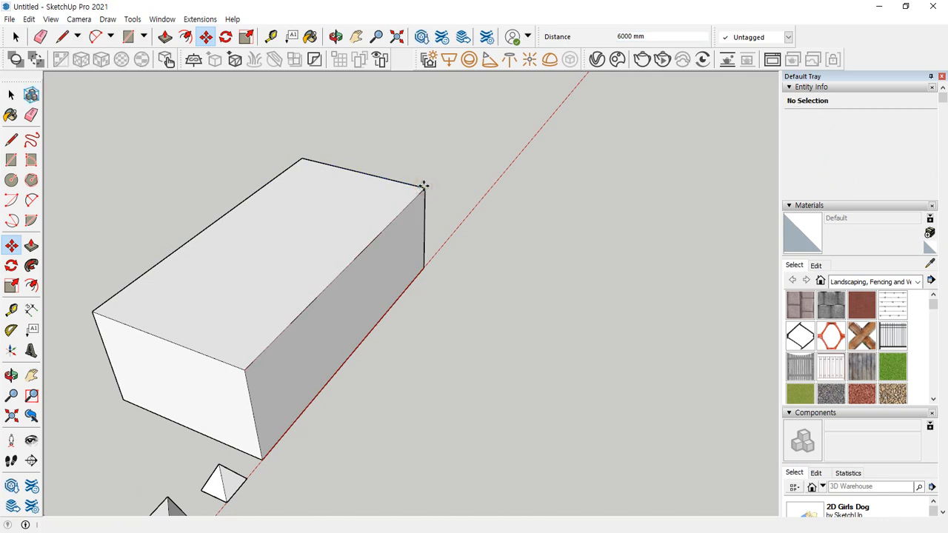
{"action": "type", "text": "/4"}
{"action": "key", "text": "Return"}
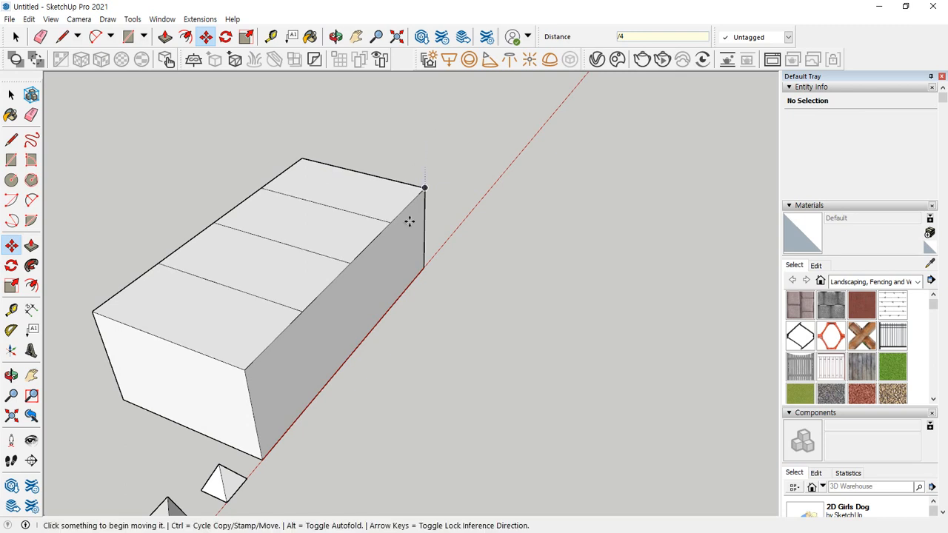
{"action": "mouse_move", "coordinate": [228, 367]}
{"action": "left_mouse_down"}
{"action": "mouse_move", "coordinate": [363, 317]}
{"action": "mouse_move", "coordinate": [436, 178]}
{"action": "left_mouse_up"}
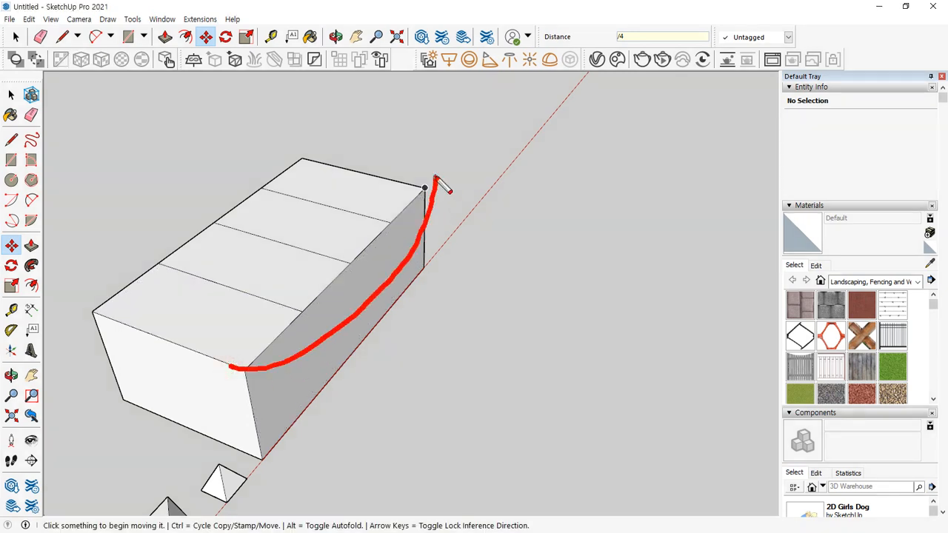
{"action": "mouse_move", "coordinate": [422, 210]}
{"action": "left_mouse_down"}
{"action": "mouse_move", "coordinate": [426, 154]}
{"action": "mouse_move", "coordinate": [428, 206]}
{"action": "left_mouse_up"}
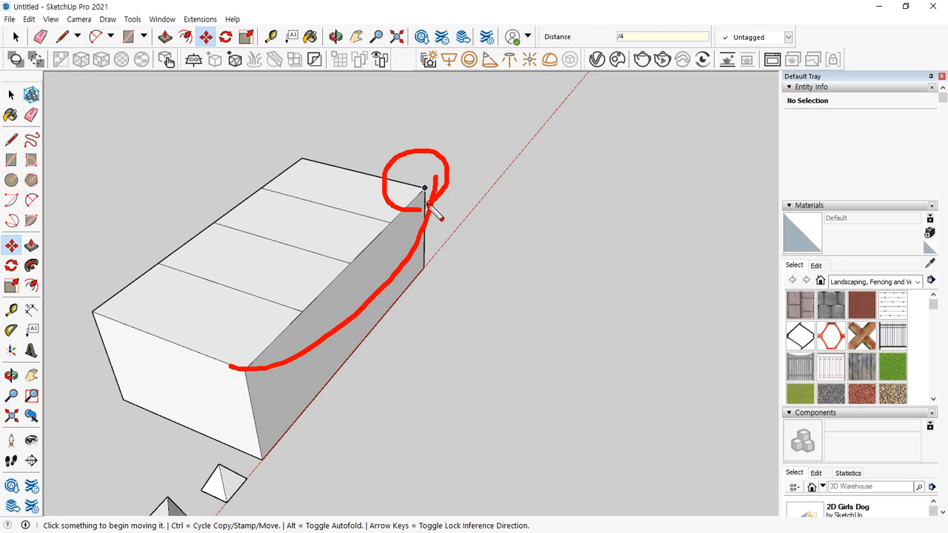
{"action": "mouse_move", "coordinate": [398, 138]}
{"action": "left_mouse_down"}
{"action": "mouse_move", "coordinate": [145, 197]}
{"action": "mouse_move", "coordinate": [355, 410]}
{"action": "mouse_move", "coordinate": [343, 127]}
{"action": "left_mouse_up"}
{"action": "key", "text": "Escape"}
{"action": "mouse_move", "coordinate": [491, 264]}
{"action": "middle_mouse_down"}
{"action": "mouse_move", "coordinate": [405, 262]}
{"action": "mouse_move", "coordinate": [415, 286]}
{"action": "middle_mouse_up"}
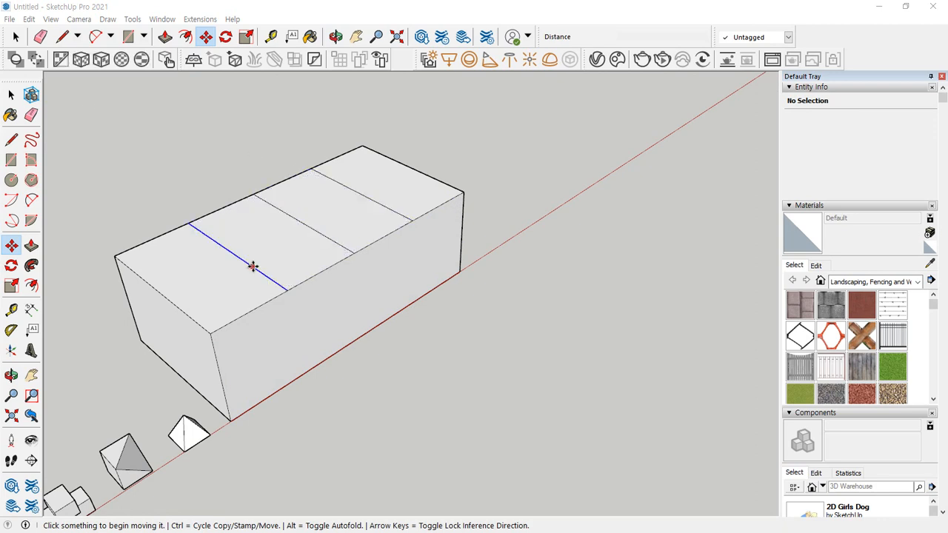
Move the first and third dividing lines on the box's top face up 1000 mm along the blue axis, forming two gable ridges
{"action": "left_click", "coordinate": [11, 95]}
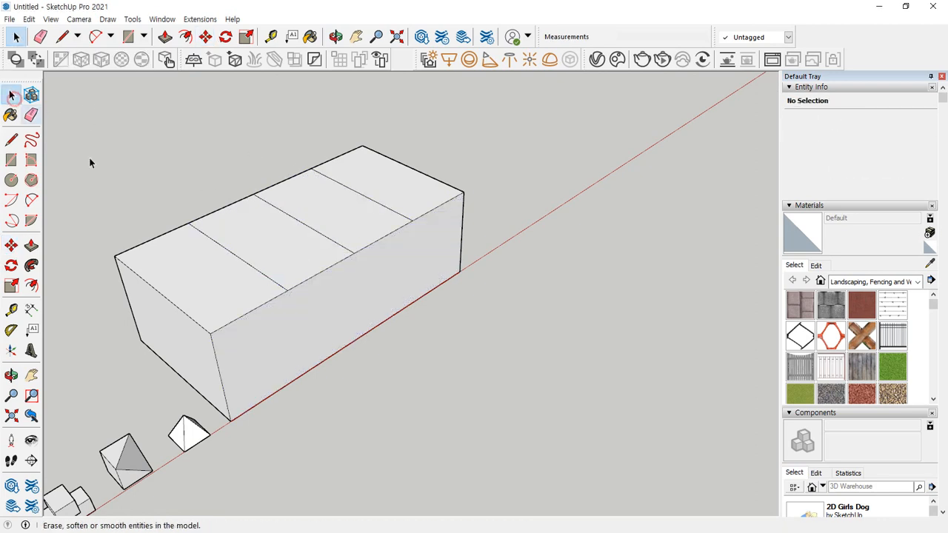
{"action": "left_click", "coordinate": [254, 271]}
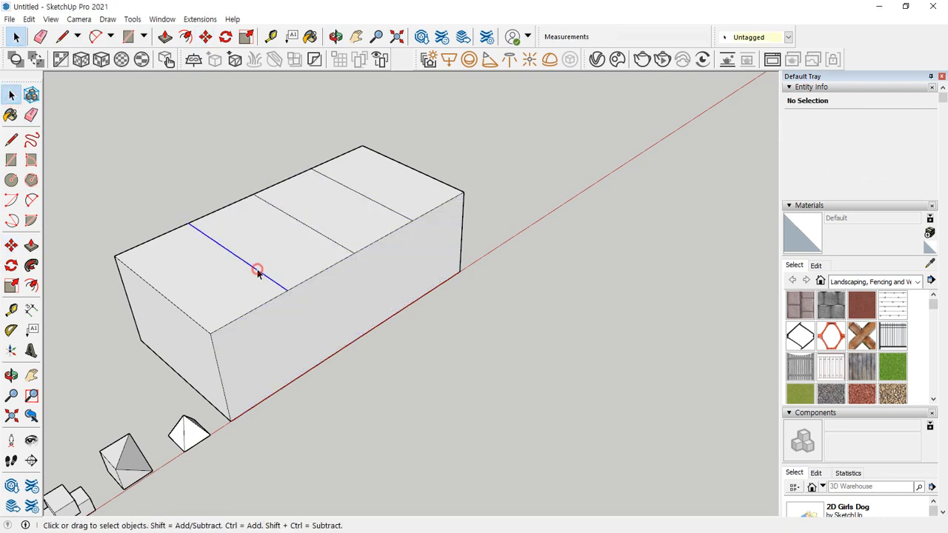
{"action": "left_click", "coordinate": [376, 206], "text": "ctrl"}
{"action": "mouse_move", "coordinate": [261, 272]}
{"action": "left_mouse_down"}
{"action": "mouse_move", "coordinate": [252, 253]}
{"action": "mouse_move", "coordinate": [259, 278]}
{"action": "left_mouse_up"}
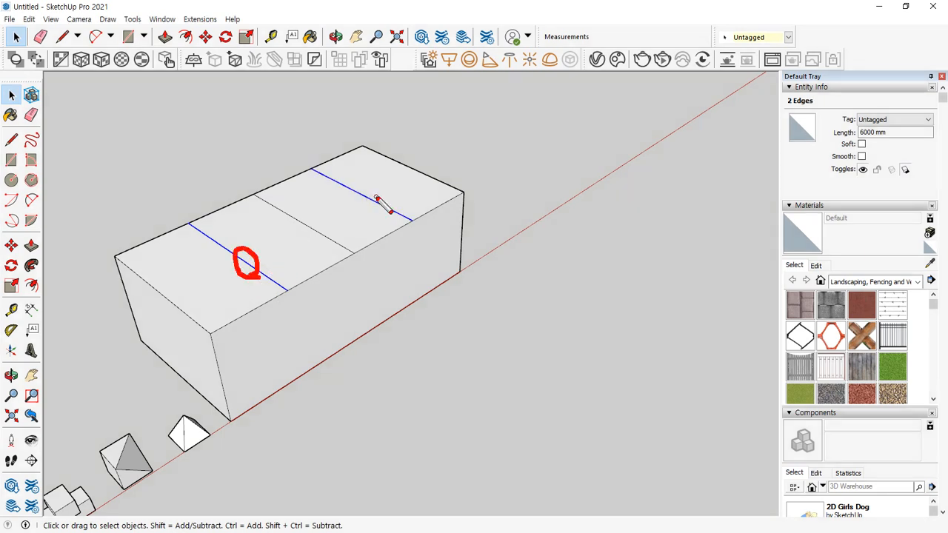
{"action": "mouse_move", "coordinate": [366, 212]}
{"action": "left_mouse_down"}
{"action": "mouse_move", "coordinate": [382, 192]}
{"action": "mouse_move", "coordinate": [385, 219]}
{"action": "left_mouse_up"}
{"action": "key", "text": "Escape"}
{"action": "key", "text": "m"}
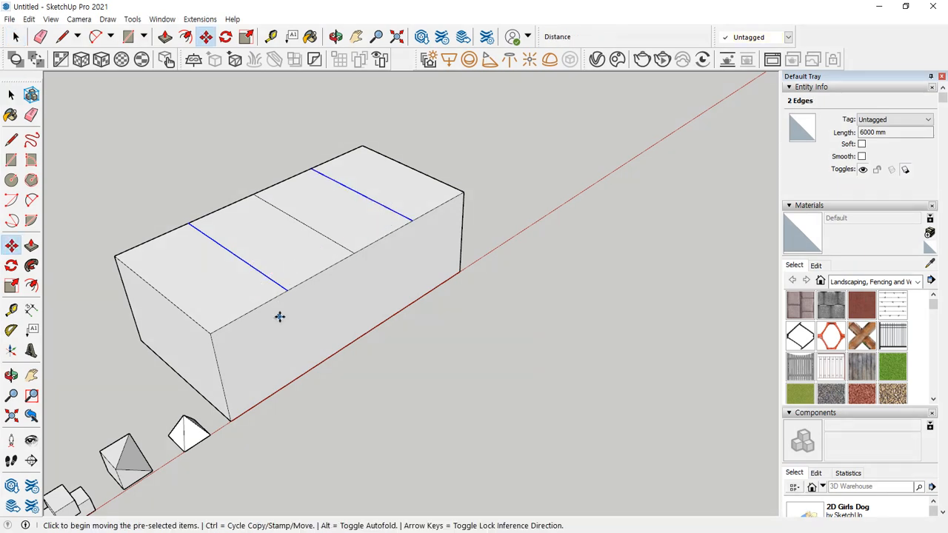
{"action": "left_click", "coordinate": [285, 294]}
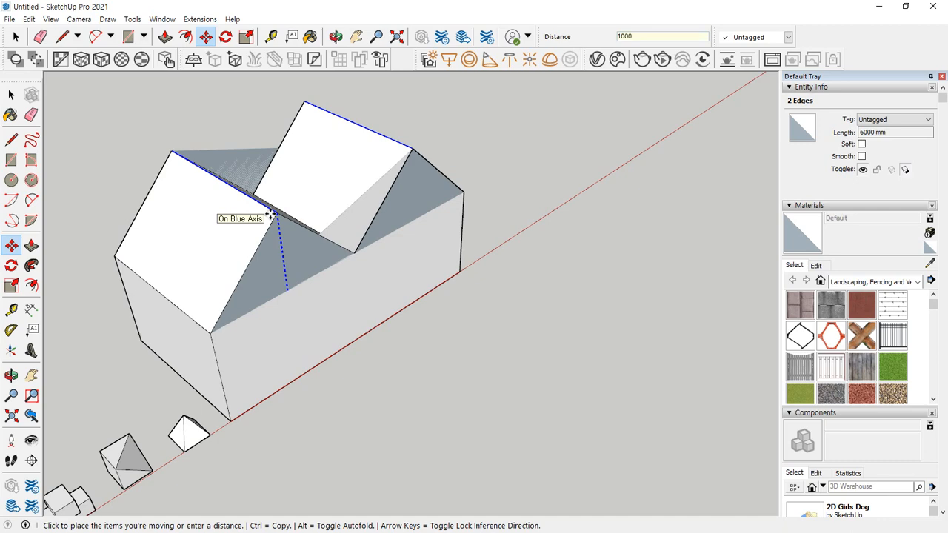
{"action": "key", "text": "Return"}
{"action": "middle_click_drag", "start_coordinate": [536, 252], "coordinate": [297, 250]}
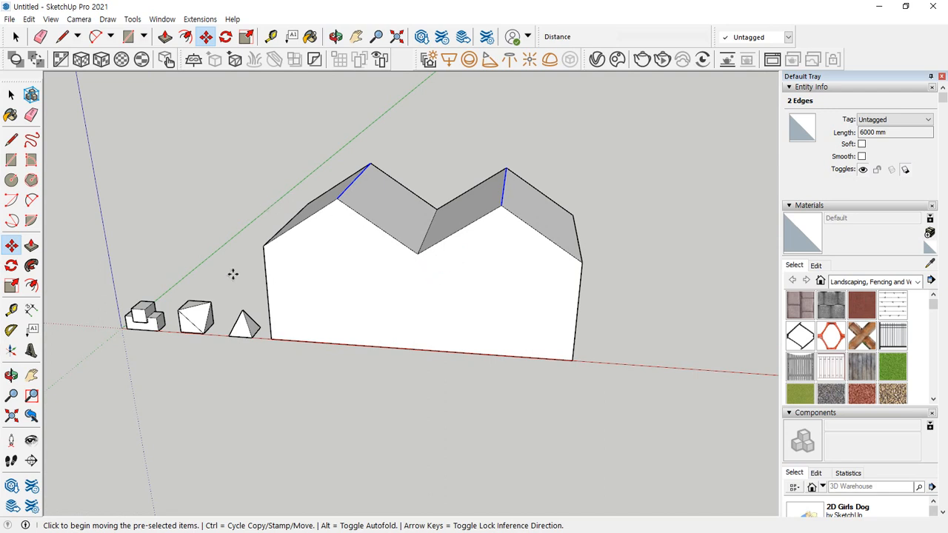
{"action": "key", "text": "space"}
{"action": "left_click", "coordinate": [433, 448]}
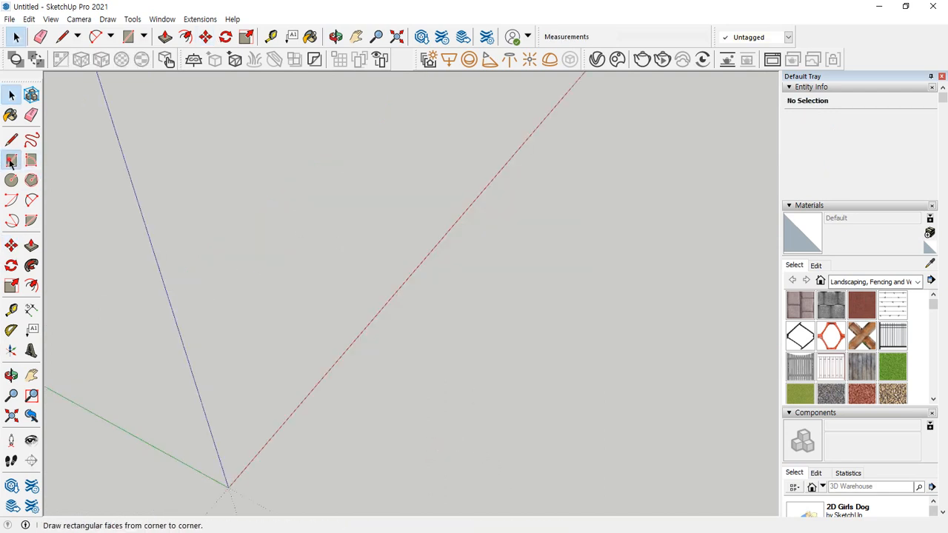
Draw a rectangle of about 1531 x 1374 mm on the ground near the origin
{"action": "left_click", "coordinate": [11, 159]}
{"action": "left_click", "coordinate": [223, 445]}
{"action": "left_click", "coordinate": [216, 213]}
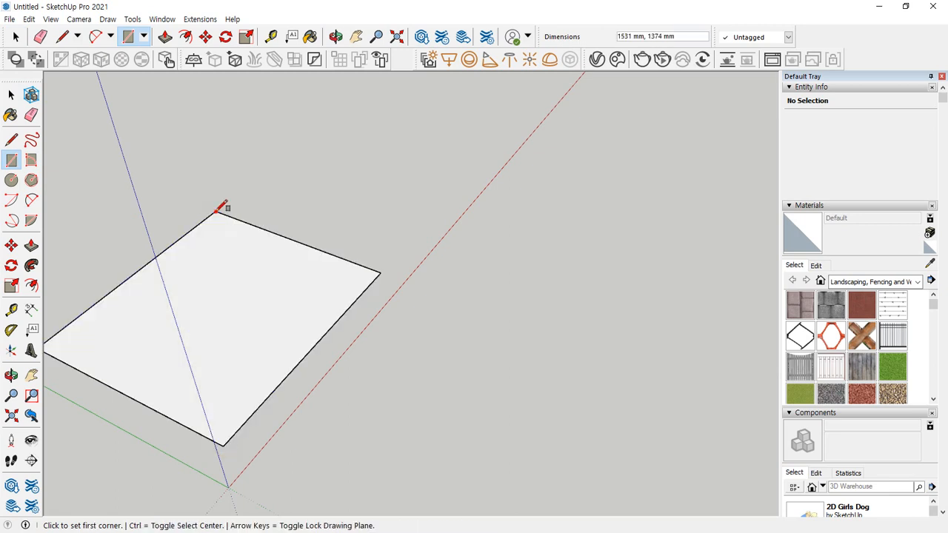
Draw a circle on the ground beside the rectangle, farther along the red axis
{"action": "left_click", "coordinate": [11, 180]}
{"action": "left_click", "coordinate": [345, 166]}
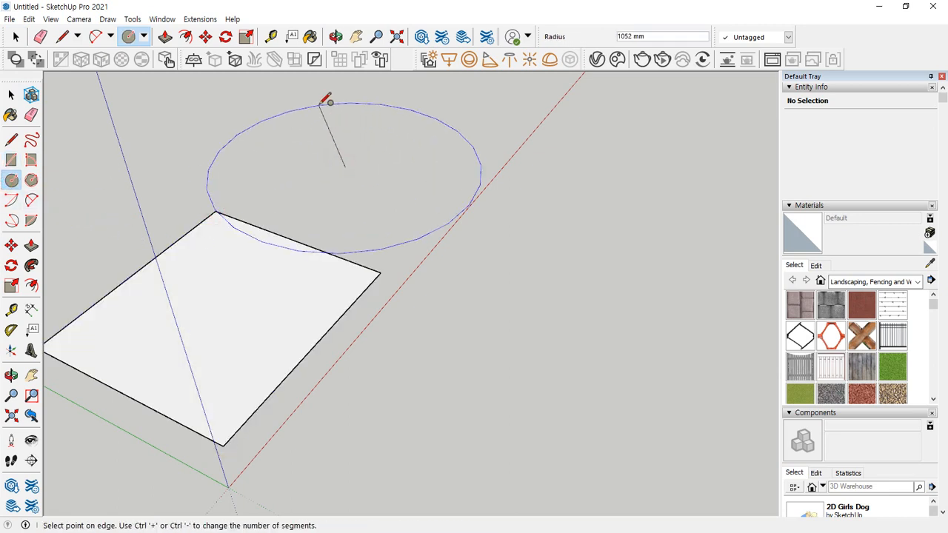
{"action": "left_click", "coordinate": [375, 120]}
{"action": "middle_click_drag", "start_coordinate": [449, 165], "coordinate": [305, 101]}
{"action": "middle_click_drag", "start_coordinate": [393, 158], "coordinate": [421, 245], "text": "shift"}
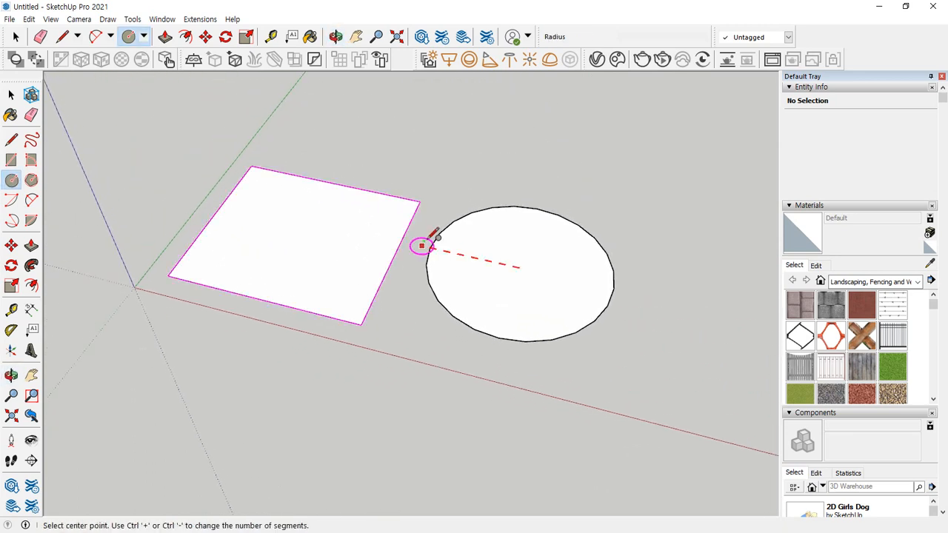
{"action": "scroll", "coordinate": [428, 261], "scroll_direction": "up", "scroll_amount": 2}
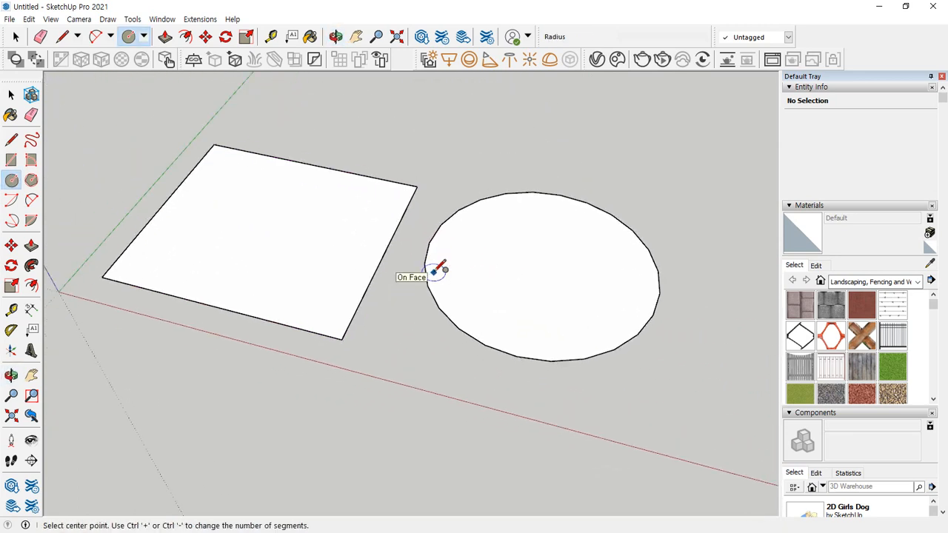
Offset the rectangle's outline 100 mm inward, and offset the resulting inner face inward once more
{"action": "left_click", "coordinate": [30, 288]}
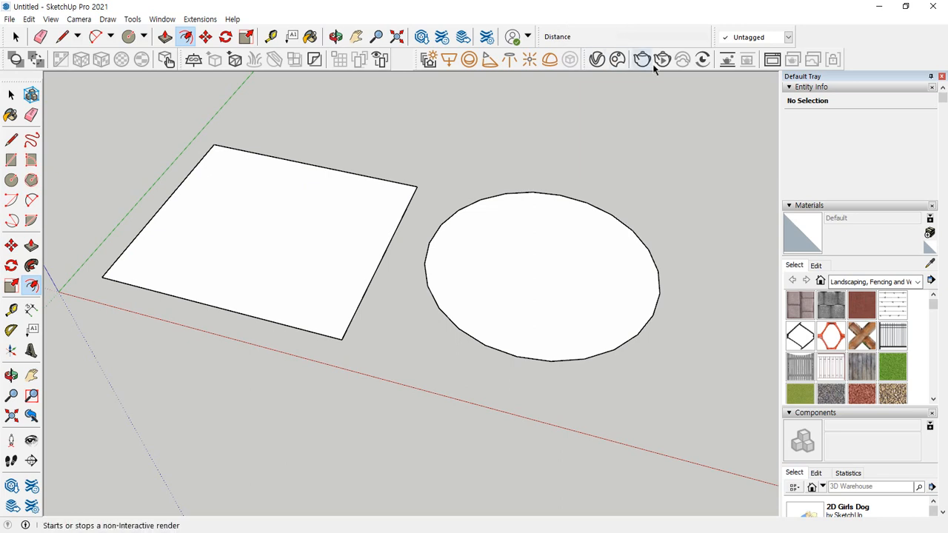
{"action": "left_click", "coordinate": [330, 186]}
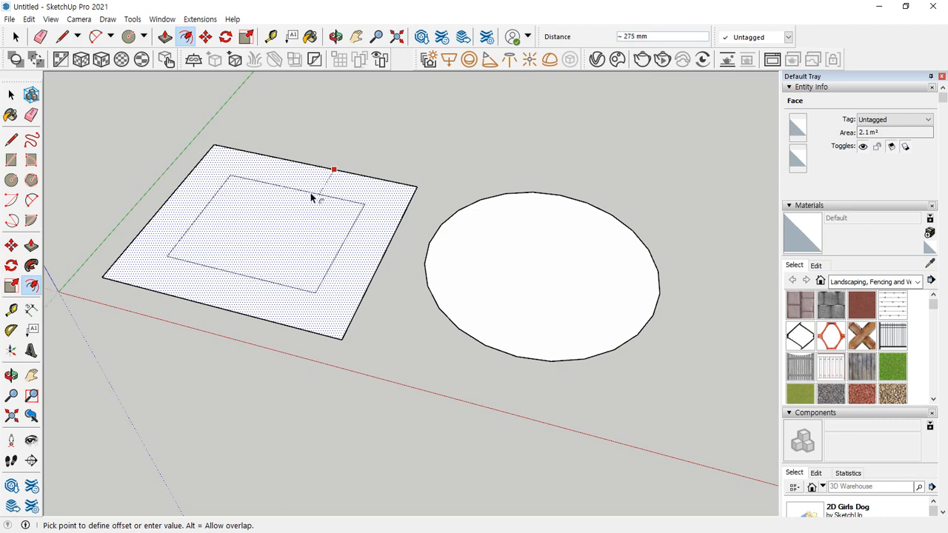
{"action": "key", "text": "Return"}
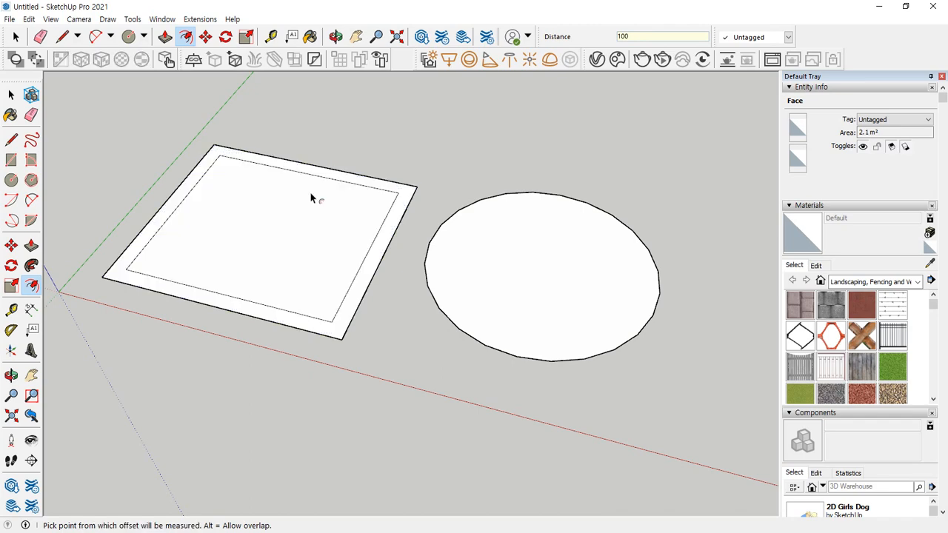
{"action": "middle_click_drag", "start_coordinate": [307, 155], "coordinate": [297, 224]}
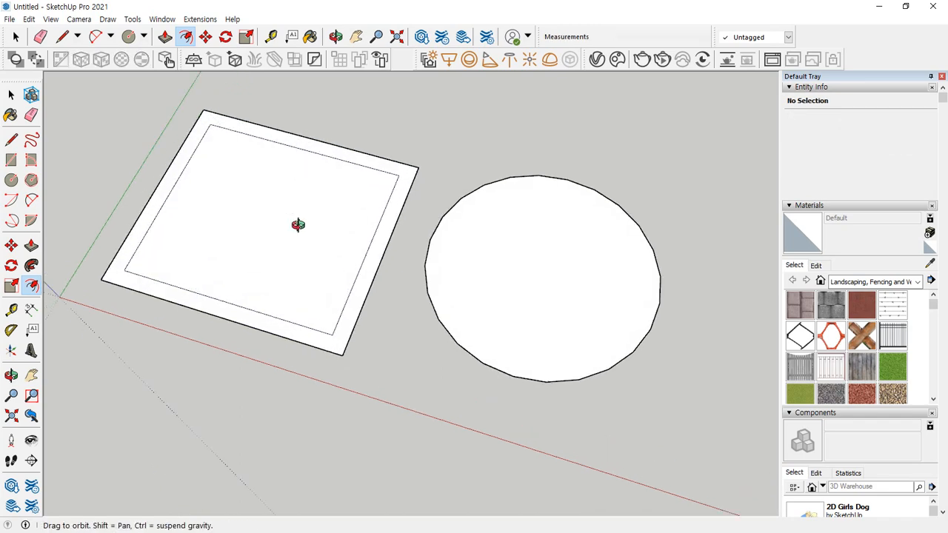
{"action": "left_click", "coordinate": [311, 176]}
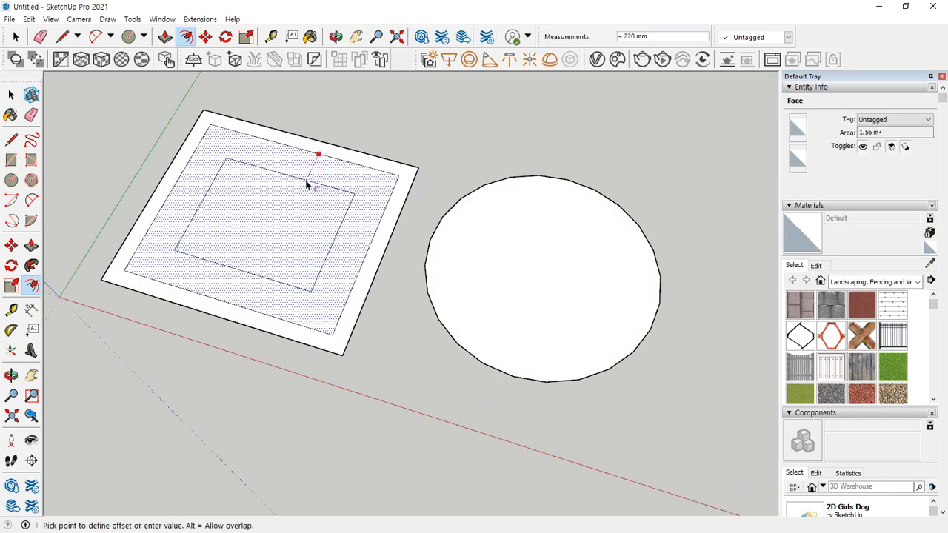
{"action": "key", "text": "Return"}
Offset the circle's outline 100 mm inward, and offset the resulting inner circle another 100 mm inward
{"action": "left_click", "coordinate": [552, 201]}
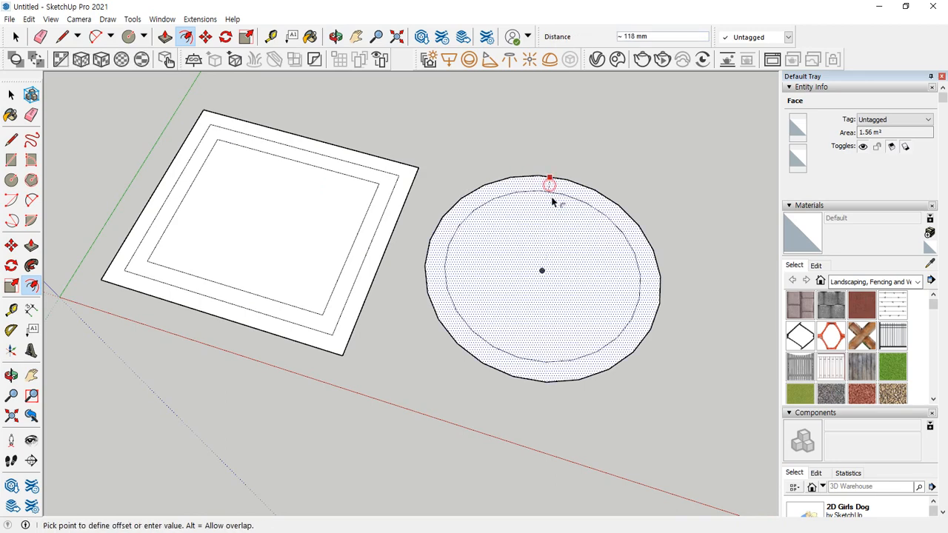
{"action": "type", "text": "100"}
{"action": "key", "text": "Return"}
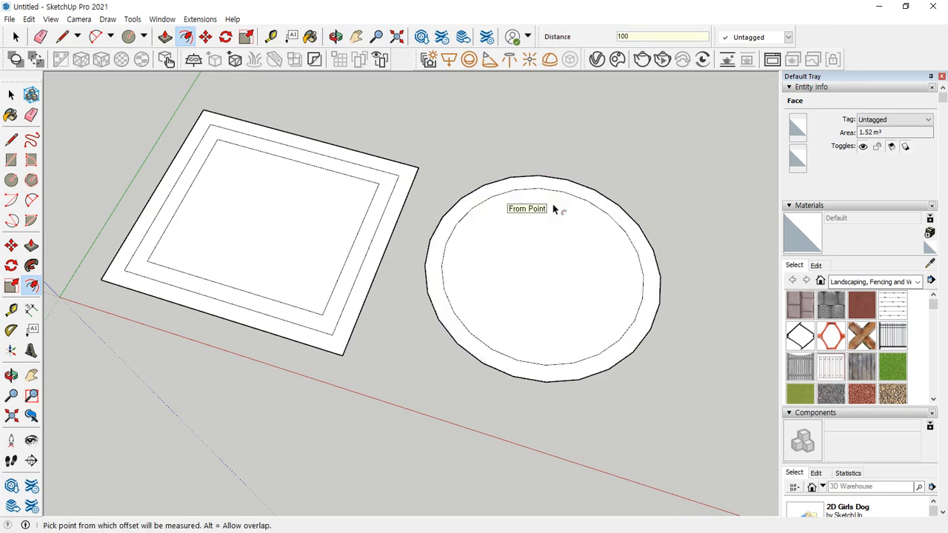
{"action": "left_click", "coordinate": [547, 212]}
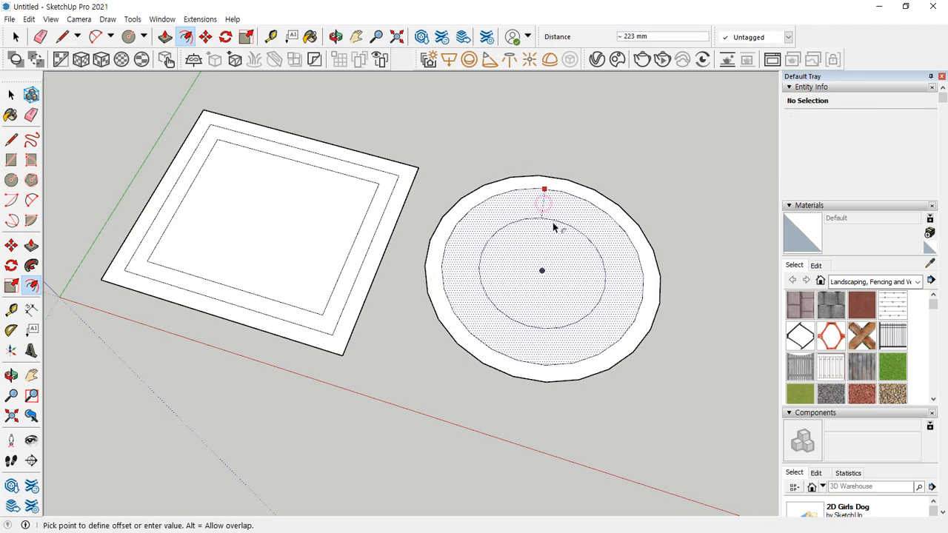
{"action": "type", "text": "100"}
{"action": "key", "text": "Return"}
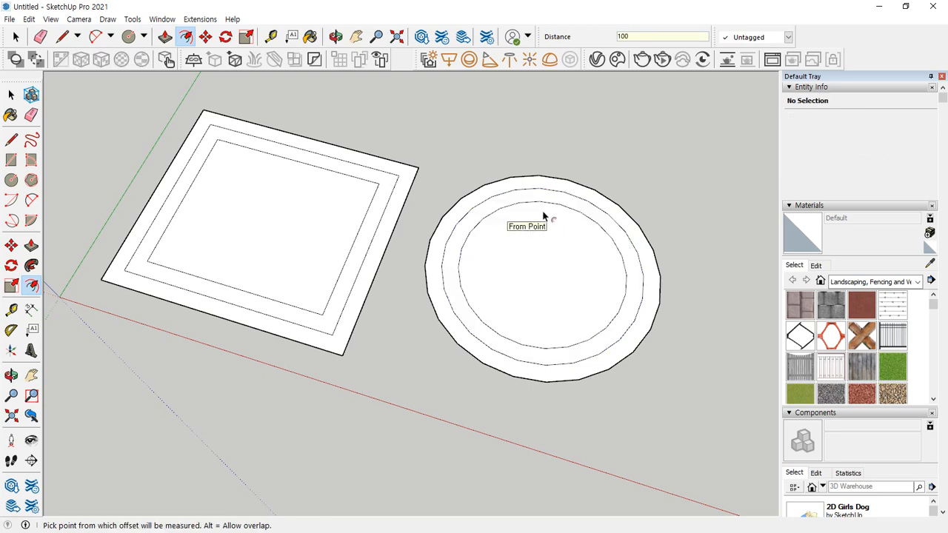
{"action": "middle_click_drag", "start_coordinate": [519, 239], "coordinate": [487, 366]}
{"action": "scroll", "coordinate": [455, 237], "scroll_direction": "up", "scroll_amount": 3}
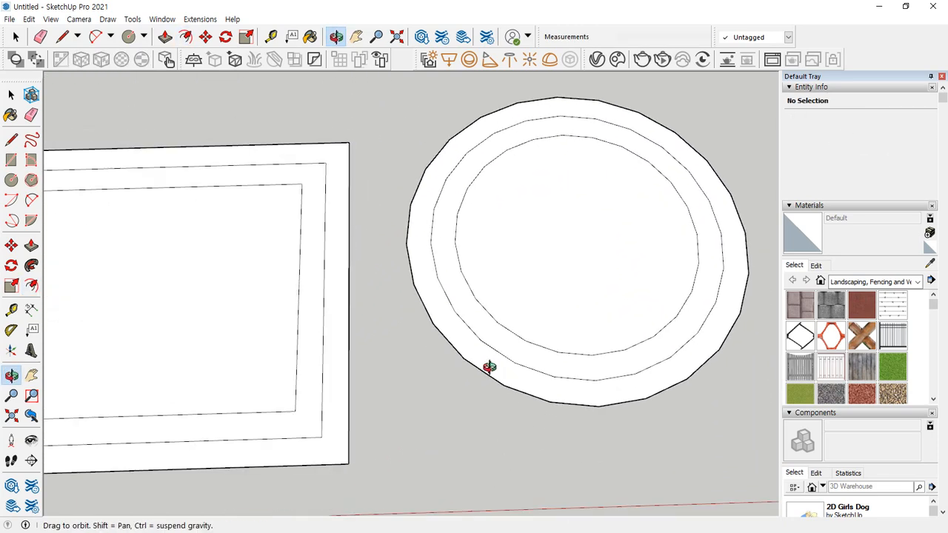
{"action": "middle_click_drag", "start_coordinate": [408, 405], "coordinate": [435, 330]}
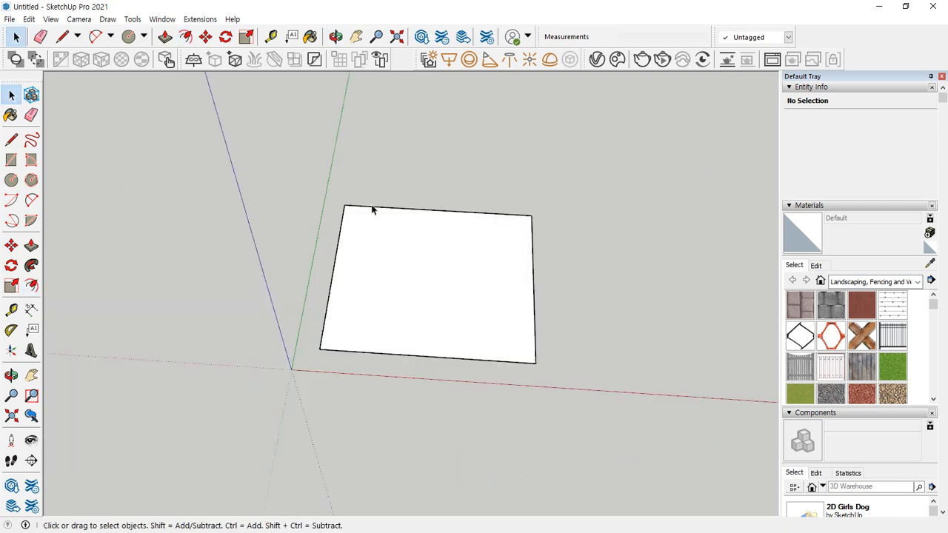
{"action": "left_click_drag", "start_coordinate": [338, 288], "coordinate": [351, 279]}
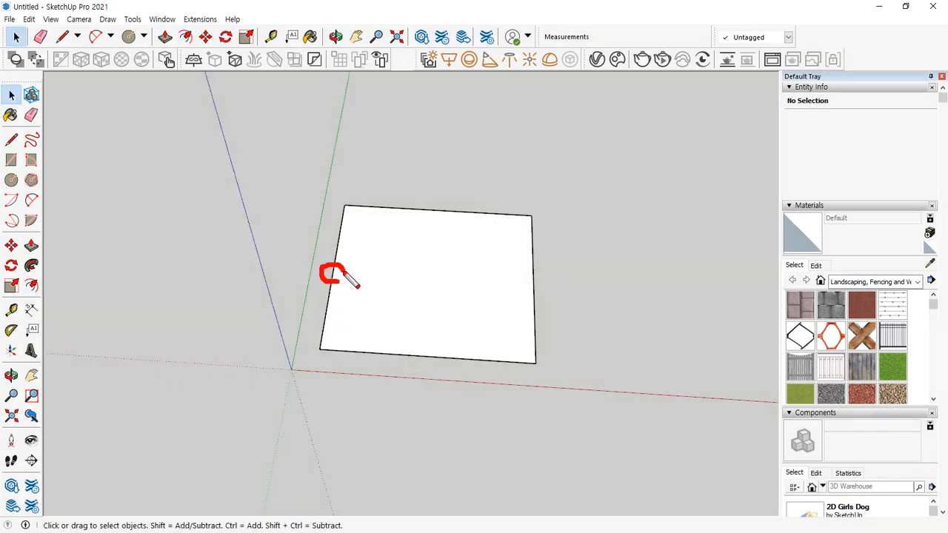
{"action": "left_click_drag", "start_coordinate": [434, 215], "coordinate": [445, 216]}
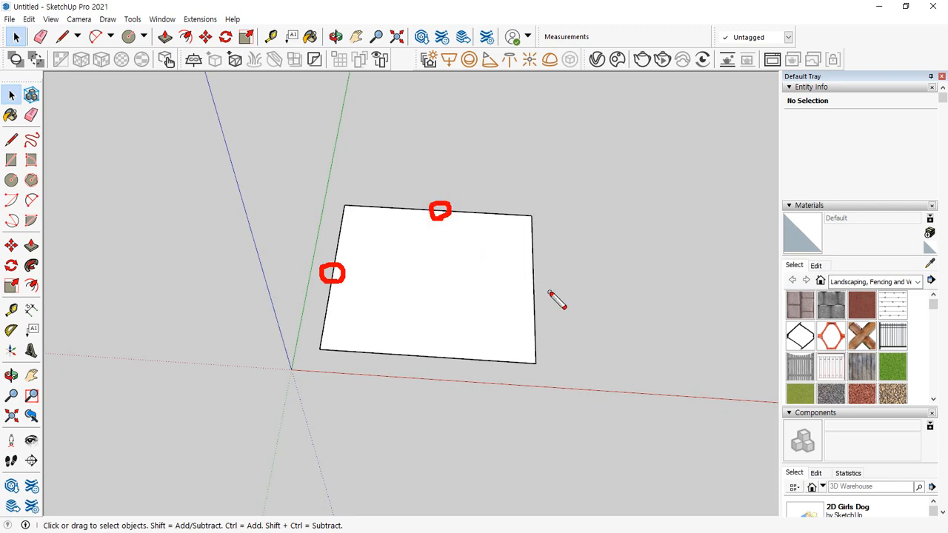
{"action": "mouse_move", "coordinate": [541, 295]}
{"action": "left_mouse_down"}
{"action": "mouse_move", "coordinate": [535, 283]}
{"action": "mouse_move", "coordinate": [535, 300]}
{"action": "left_mouse_up"}
{"action": "key", "text": "Escape"}
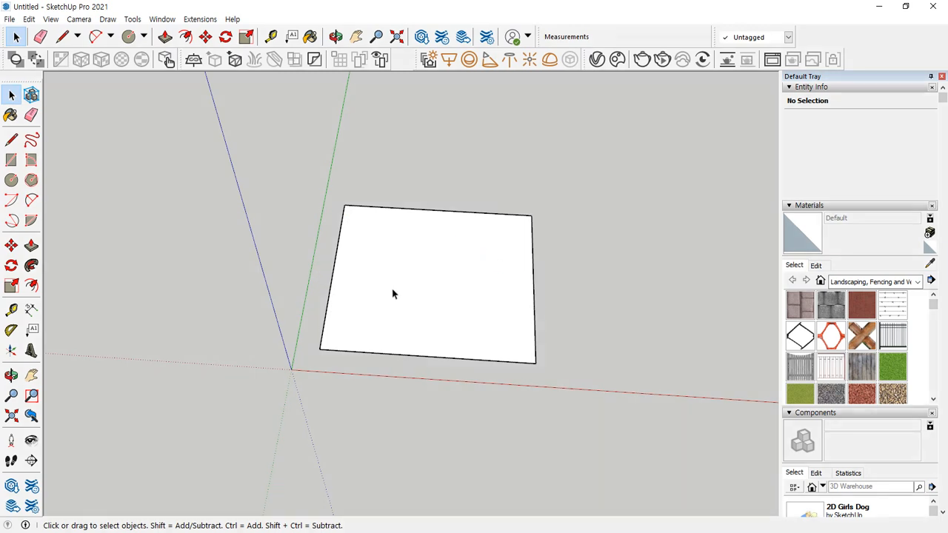
Select three of the rectangle's edges, leaving out the one nearest the red axis, and offset them about 398 mm inward
{"action": "left_click", "coordinate": [333, 273]}
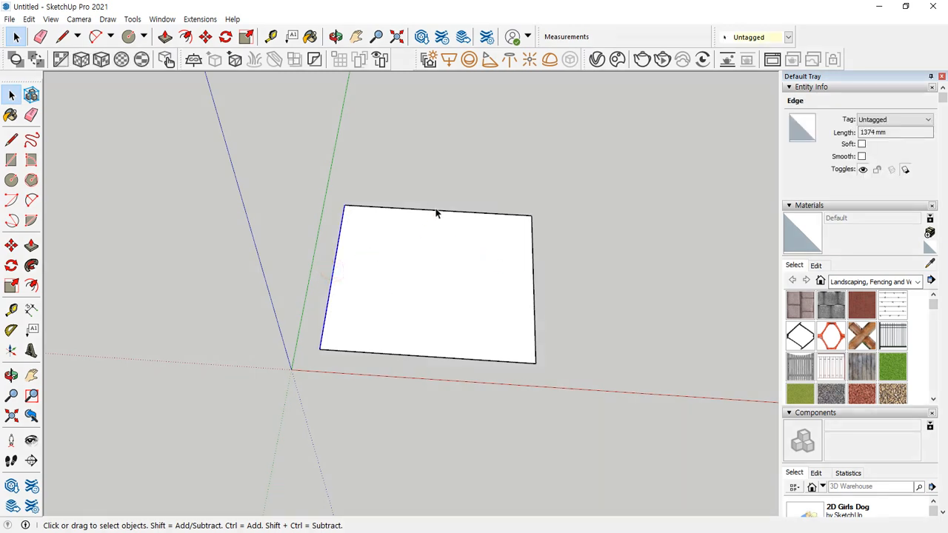
{"action": "left_click", "coordinate": [435, 211], "text": "shift"}
{"action": "key", "text": "ctrl+2"}
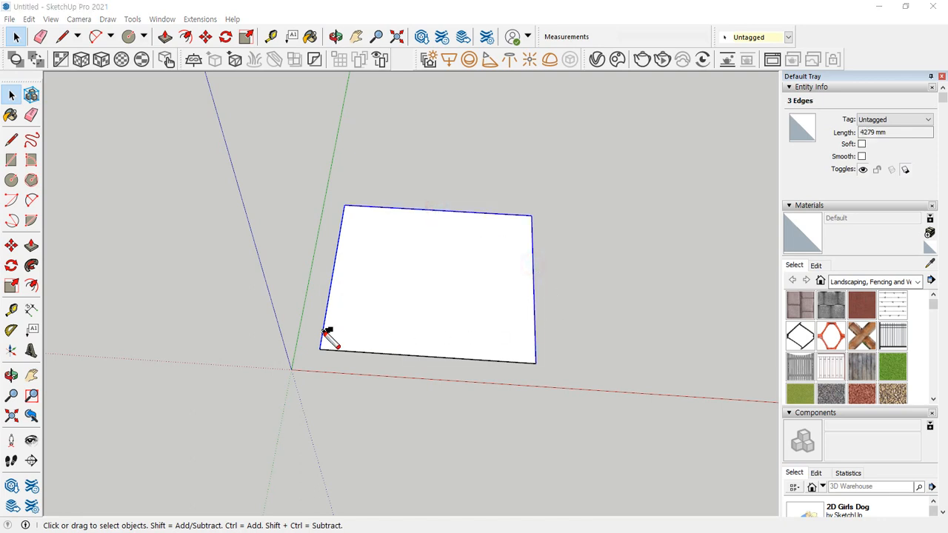
{"action": "mouse_move", "coordinate": [318, 336]}
{"action": "left_mouse_down"}
{"action": "mouse_move", "coordinate": [334, 247]}
{"action": "mouse_move", "coordinate": [436, 201]}
{"action": "left_mouse_up"}
{"action": "left_click_drag", "start_coordinate": [535, 292], "coordinate": [535, 340]}
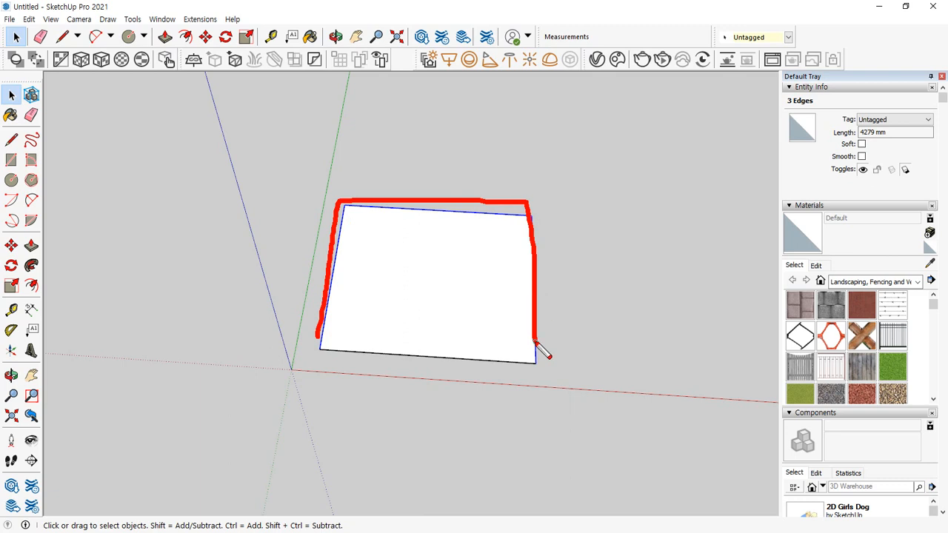
{"action": "key", "text": "Escape"}
{"action": "key", "text": "f"}
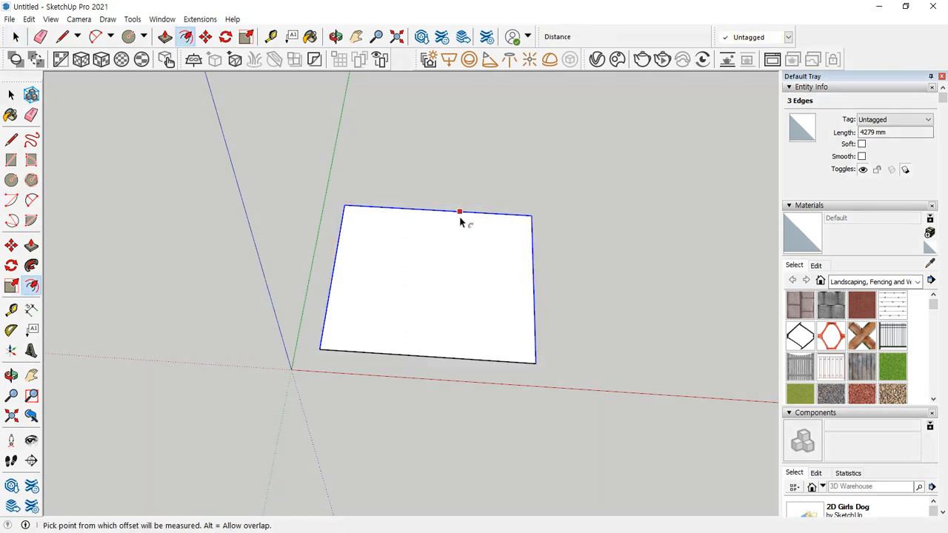
{"action": "left_click", "coordinate": [459, 215]}
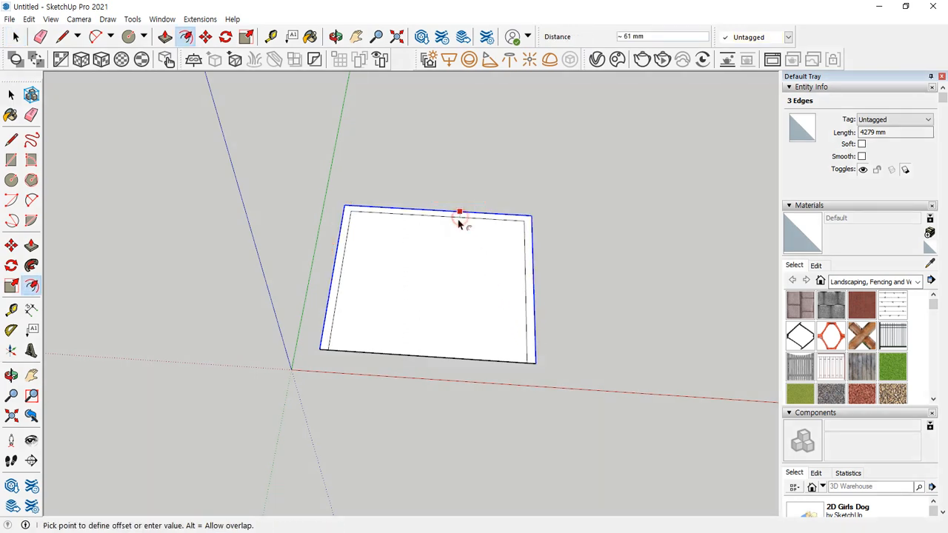
{"action": "left_click", "coordinate": [461, 256]}
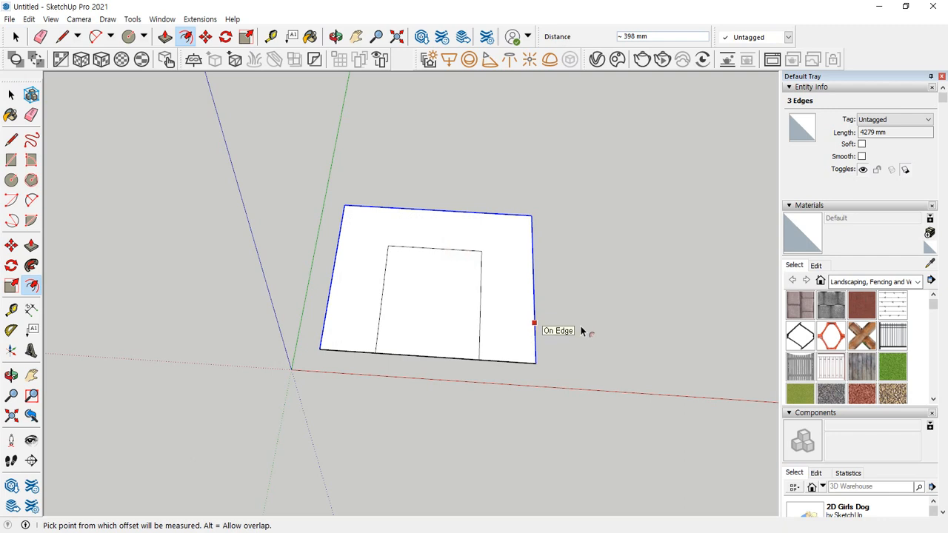
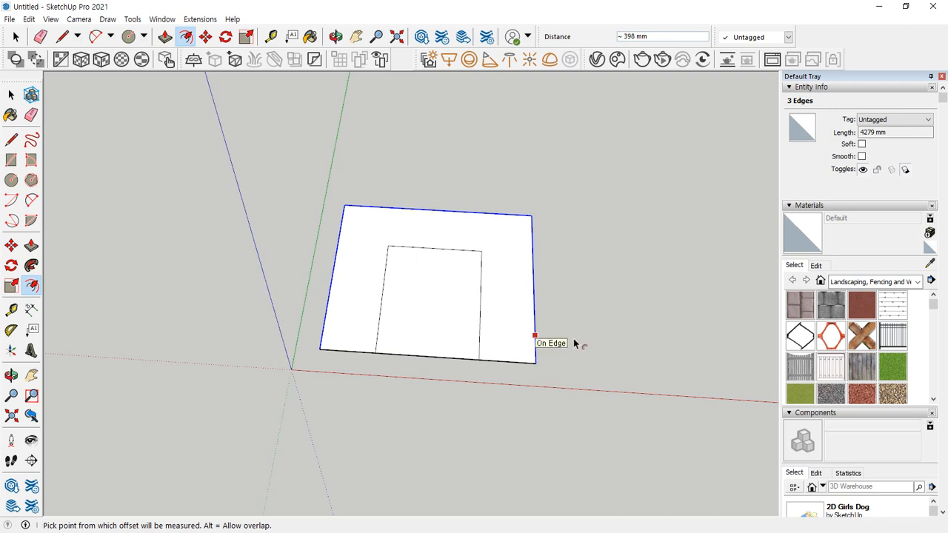
{"action": "key", "text": "space"}
{"action": "left_click", "coordinate": [593, 291]}
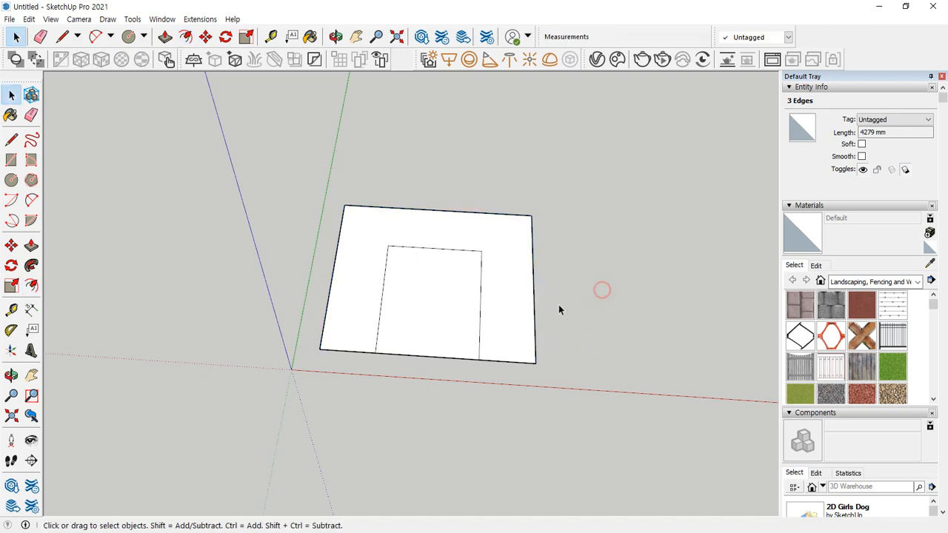
{"action": "key", "text": "l"}
{"action": "left_click_drag", "start_coordinate": [437, 255], "coordinate": [445, 257]}
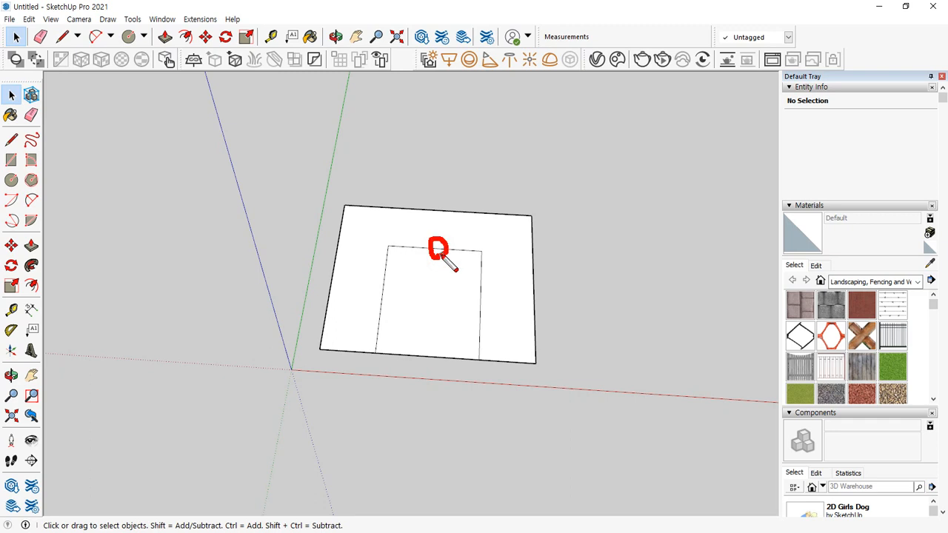
{"action": "mouse_move", "coordinate": [488, 307]}
{"action": "left_mouse_down"}
{"action": "mouse_move", "coordinate": [489, 291]}
{"action": "mouse_move", "coordinate": [493, 307]}
{"action": "left_mouse_up"}
{"action": "key", "text": "Escape"}
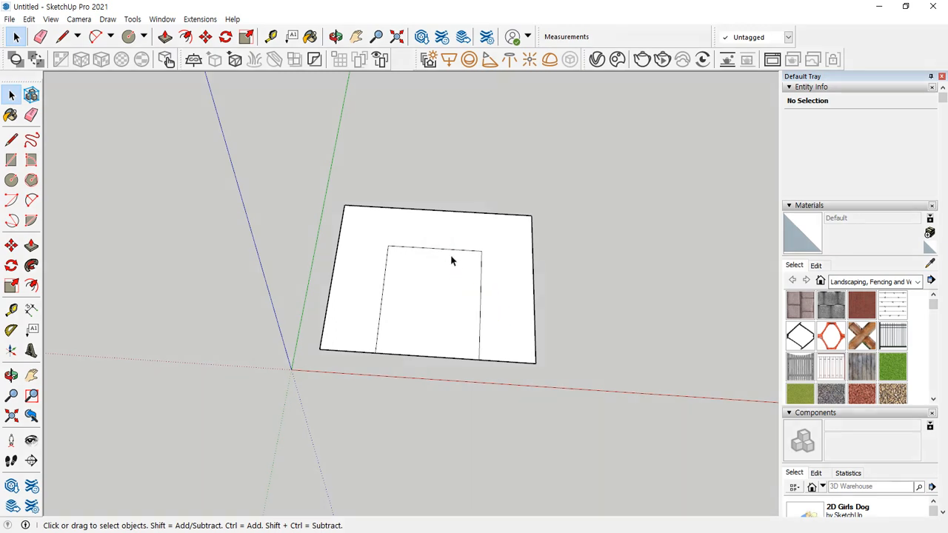
Select the inner outline's far edge and its adjoining edge away from the green axis, and offset them about 340 mm inward
{"action": "left_click", "coordinate": [449, 251]}
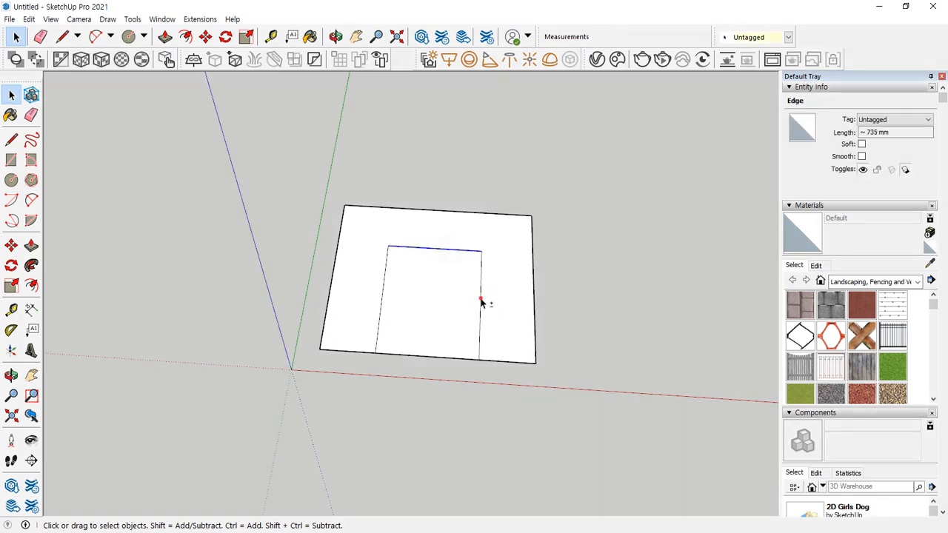
{"action": "left_click", "coordinate": [480, 337], "text": "shift"}
{"action": "key", "text": "f"}
{"action": "left_click", "coordinate": [458, 254]}
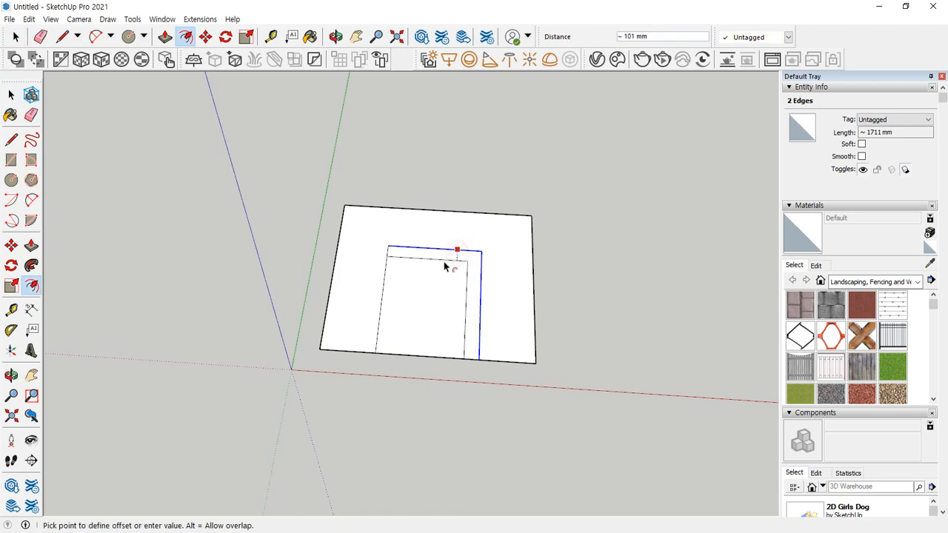
{"action": "left_click", "coordinate": [433, 285]}
{"action": "key", "text": "ctrl+alt+d"}
{"action": "mouse_move", "coordinate": [449, 257]}
{"action": "left_mouse_down"}
{"action": "mouse_move", "coordinate": [440, 255]}
{"action": "mouse_move", "coordinate": [458, 268]}
{"action": "left_mouse_up"}
{"action": "mouse_move", "coordinate": [492, 320]}
{"action": "left_mouse_down"}
{"action": "mouse_move", "coordinate": [470, 305]}
{"action": "mouse_move", "coordinate": [444, 309]}
{"action": "left_mouse_up"}
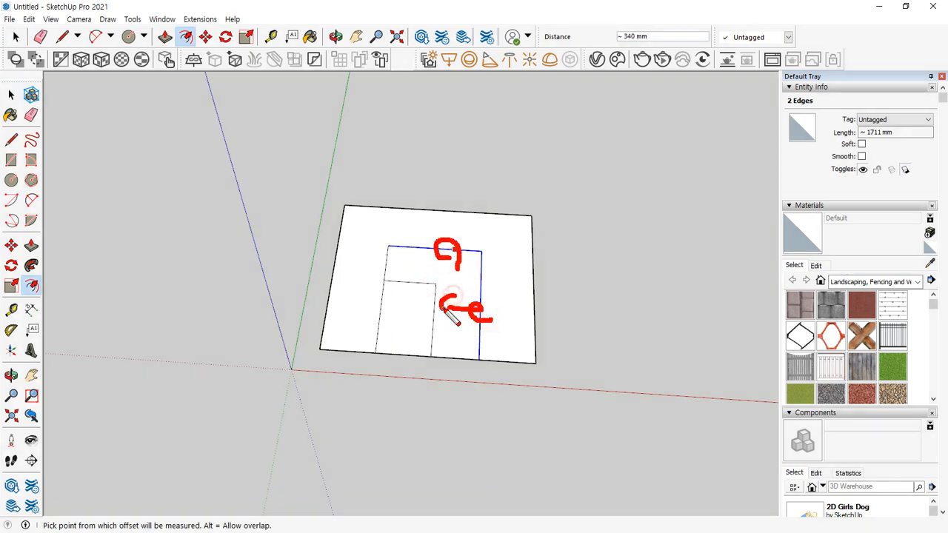
{"action": "left_click_drag", "start_coordinate": [430, 257], "coordinate": [422, 279]}
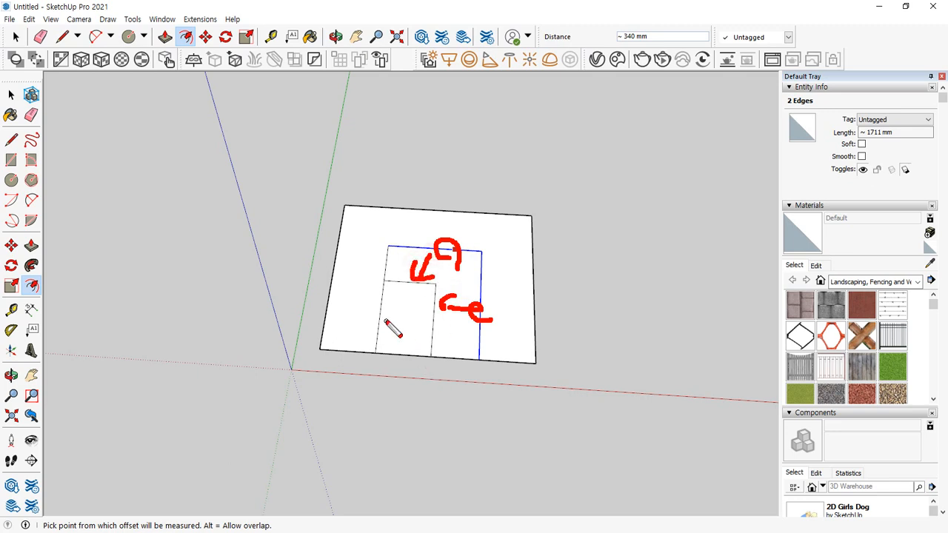
{"action": "key", "text": "Delete"}
{"action": "mouse_move", "coordinate": [332, 337]}
{"action": "left_mouse_down"}
{"action": "mouse_move", "coordinate": [346, 210]}
{"action": "mouse_move", "coordinate": [514, 220]}
{"action": "mouse_move", "coordinate": [514, 346]}
{"action": "left_mouse_up"}
{"action": "mouse_move", "coordinate": [391, 242]}
{"action": "left_mouse_down"}
{"action": "mouse_move", "coordinate": [471, 242]}
{"action": "mouse_move", "coordinate": [477, 332]}
{"action": "left_mouse_up"}
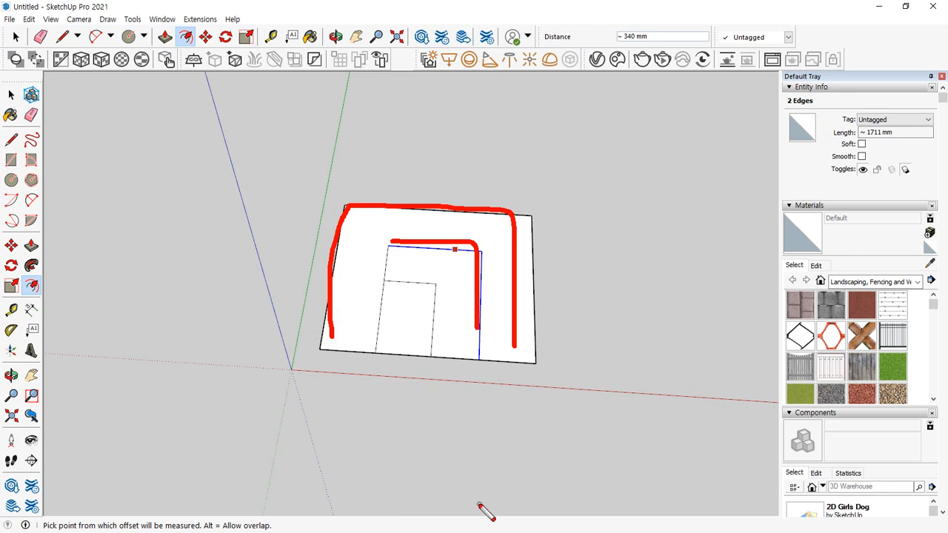
{"action": "key", "text": "Delete"}
{"action": "left_click_drag", "start_coordinate": [433, 285], "coordinate": [433, 354]}
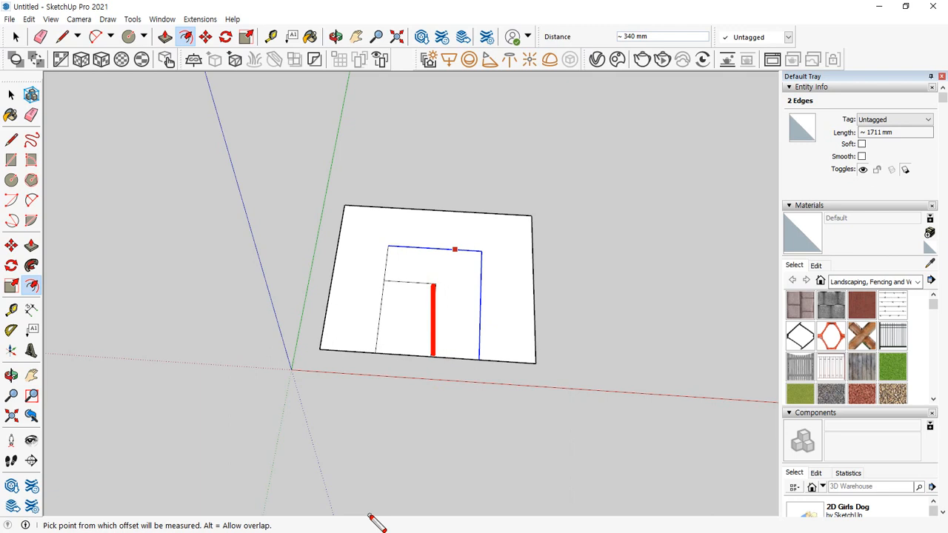
{"action": "key", "text": "Delete"}
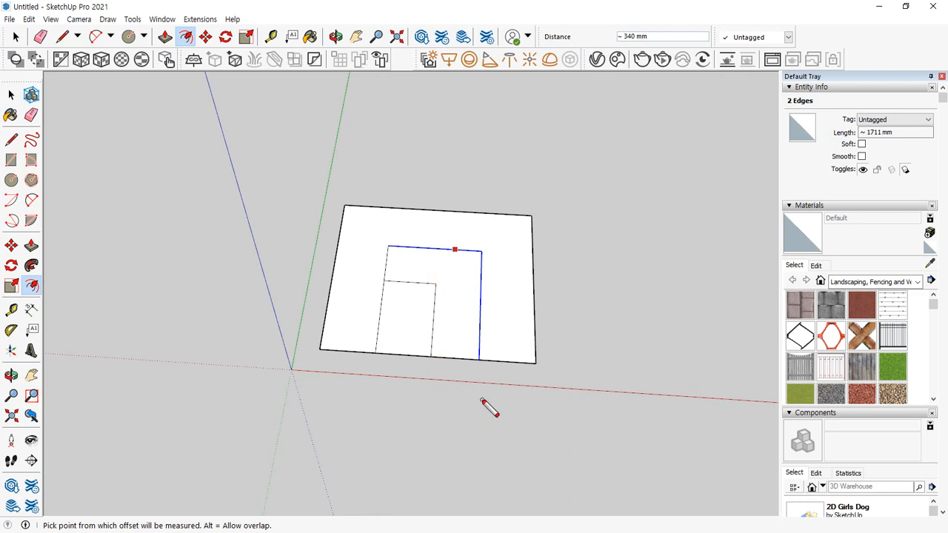
{"action": "key", "text": "Escape"}
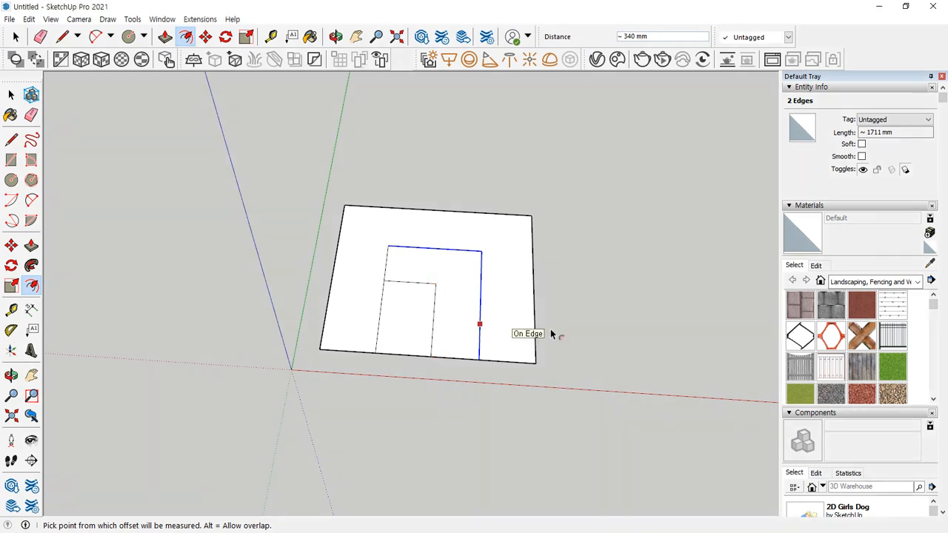
Clear the edge selection and offset the outline of the large U-shaped outer face outward
{"action": "key", "text": "space"}
{"action": "left_click", "coordinate": [180, 118]}
{"action": "key", "text": "f"}
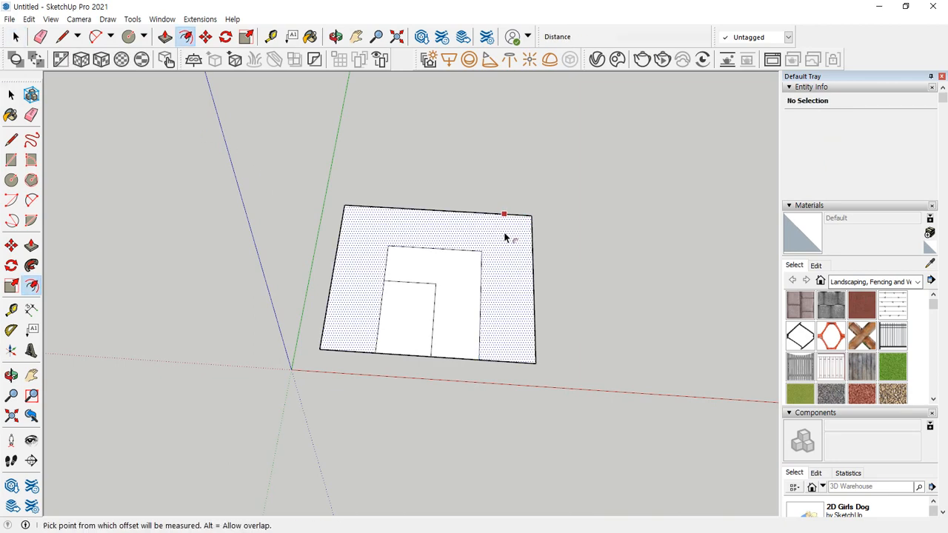
{"action": "left_click", "coordinate": [505, 215]}
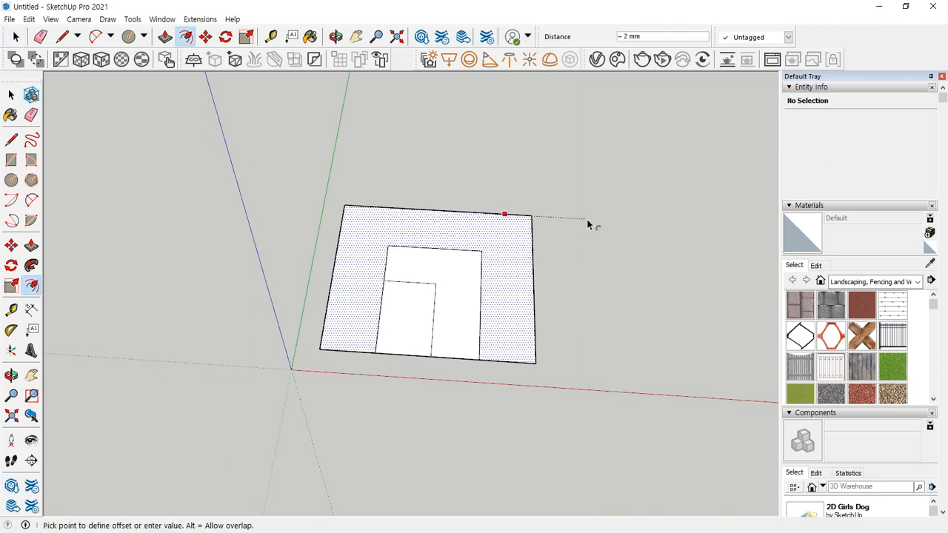
{"action": "left_click", "coordinate": [629, 203]}
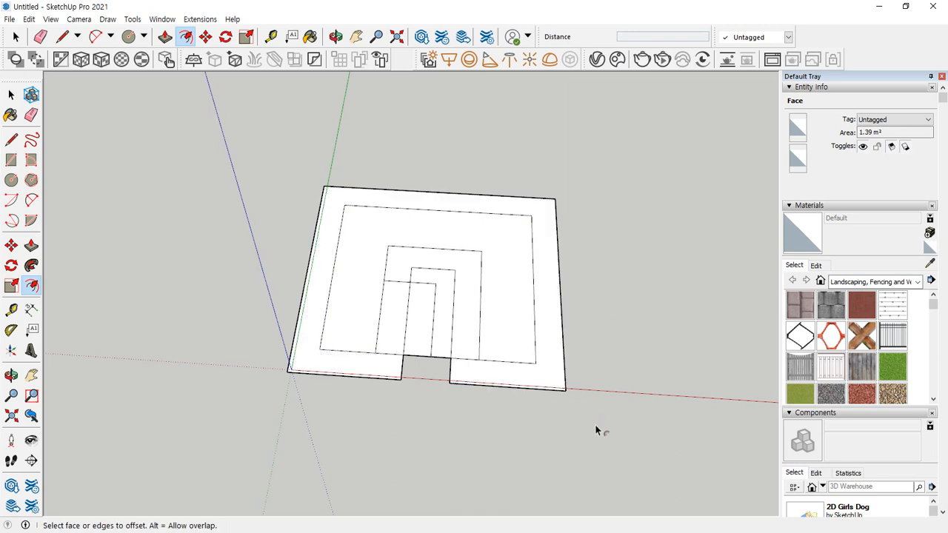
Select all the offset rectangle geometry and delete it
{"action": "key", "text": "space"}
{"action": "left_click_drag", "start_coordinate": [651, 430], "coordinate": [136, 103]}
{"action": "key", "text": "Delete"}
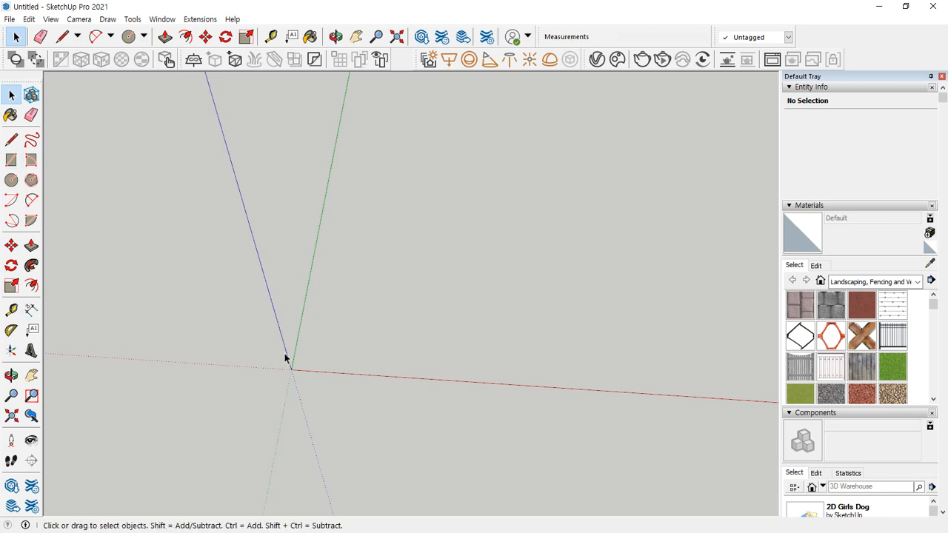
Draw a 600 by 600 mm rectangle on the ground, starting at the origin
{"action": "middle_click_drag", "start_coordinate": [284, 353], "coordinate": [358, 351]}
{"action": "key", "text": "r"}
{"action": "left_click", "coordinate": [265, 377]}
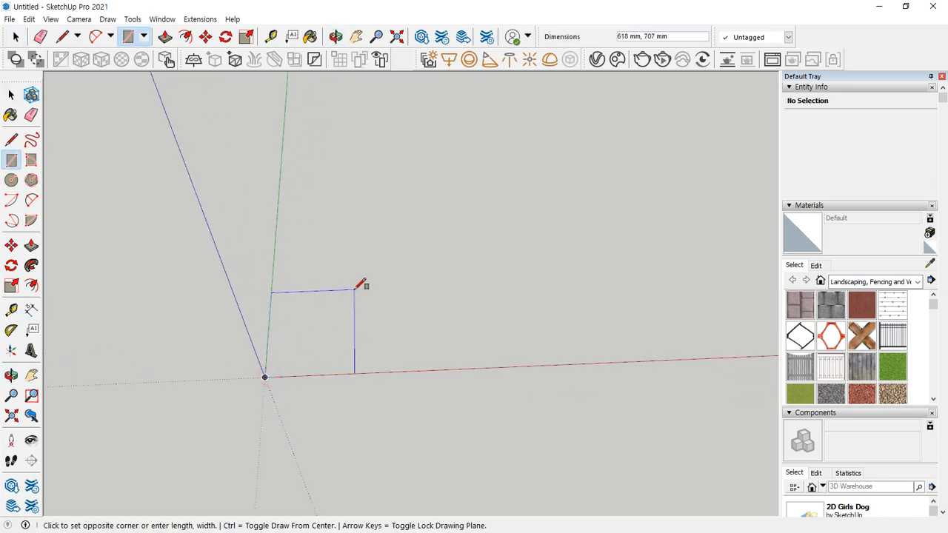
{"action": "type", "text": "600,600"}
{"action": "key", "text": "Return"}
{"action": "middle_click_drag", "start_coordinate": [360, 281], "coordinate": [299, 366]}
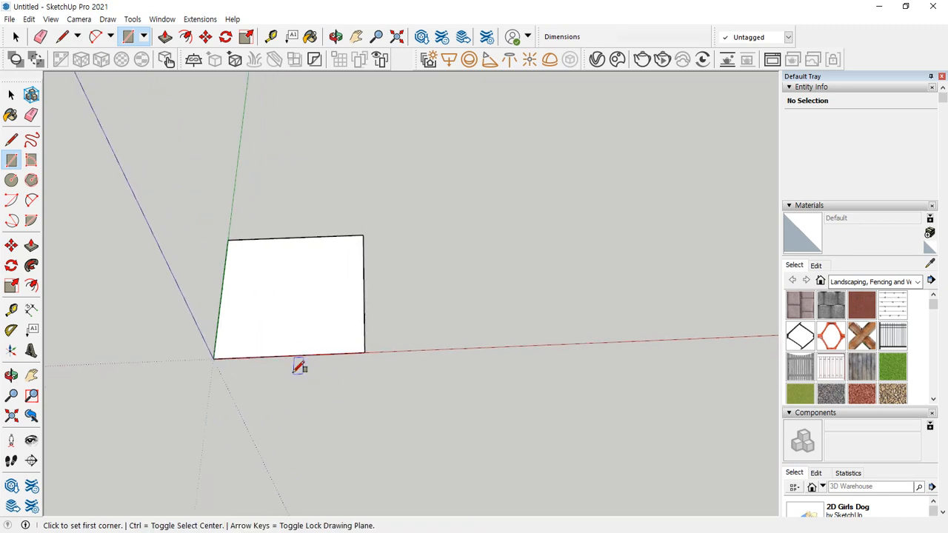
Push/Pull the square face up 600 mm to form a cube
{"action": "key", "text": "p"}
{"action": "left_click", "coordinate": [277, 315]}
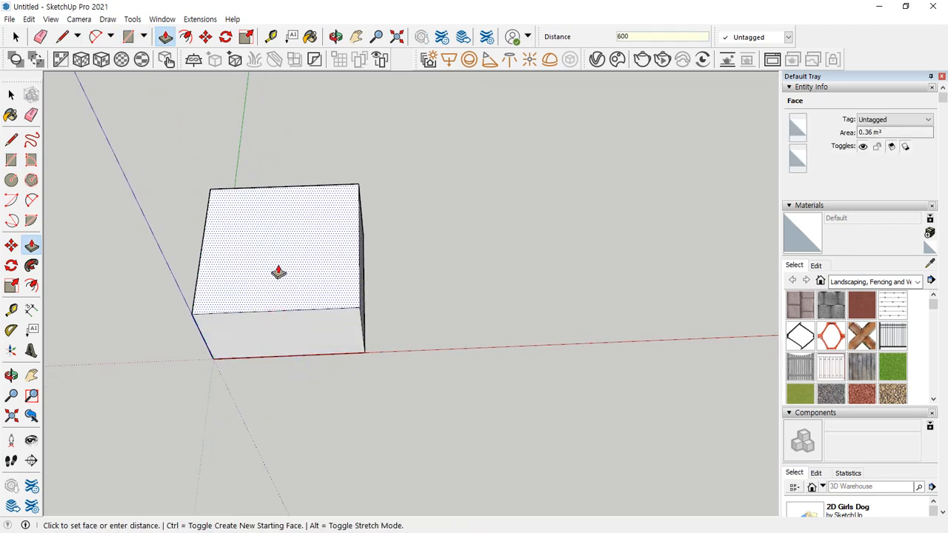
{"action": "type", "text": "600"}
{"action": "key", "text": "Return"}
{"action": "middle_click_drag", "start_coordinate": [321, 235], "coordinate": [156, 212]}
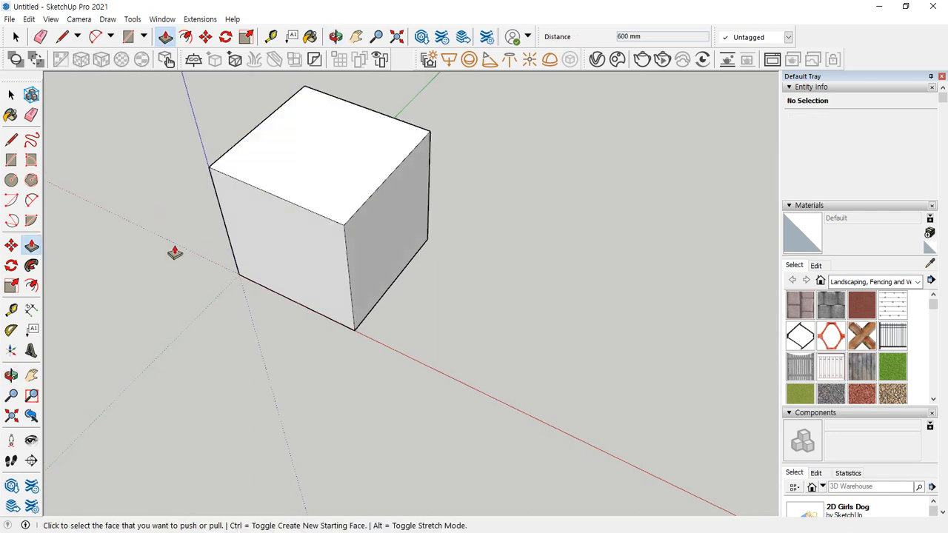
{"action": "middle_click_drag", "start_coordinate": [174, 253], "coordinate": [2, 148]}
{"action": "key", "text": "space"}
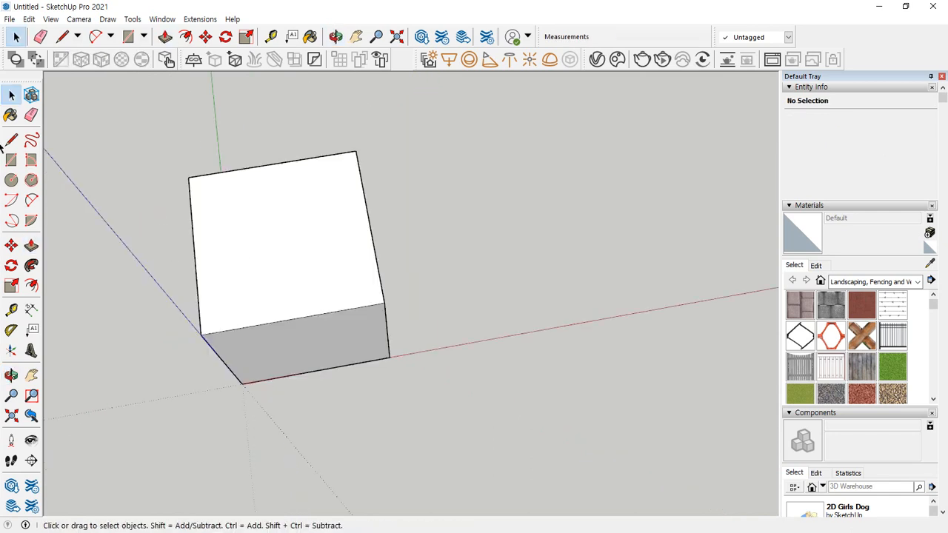
{"action": "key", "text": "ctrl+shift+3"}
{"action": "mouse_move", "coordinate": [196, 216]}
{"action": "left_mouse_down"}
{"action": "mouse_move", "coordinate": [325, 215]}
{"action": "mouse_move", "coordinate": [314, 324]}
{"action": "left_mouse_up"}
{"action": "mouse_move", "coordinate": [200, 275]}
{"action": "left_mouse_down"}
{"action": "mouse_move", "coordinate": [218, 271]}
{"action": "mouse_move", "coordinate": [256, 311]}
{"action": "mouse_move", "coordinate": [254, 324]}
{"action": "left_mouse_up"}
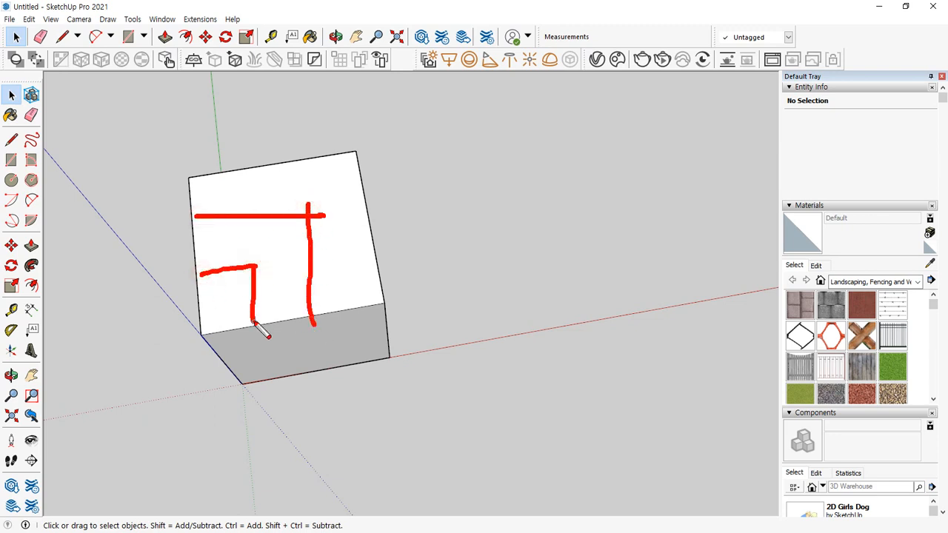
{"action": "key", "text": "Escape"}
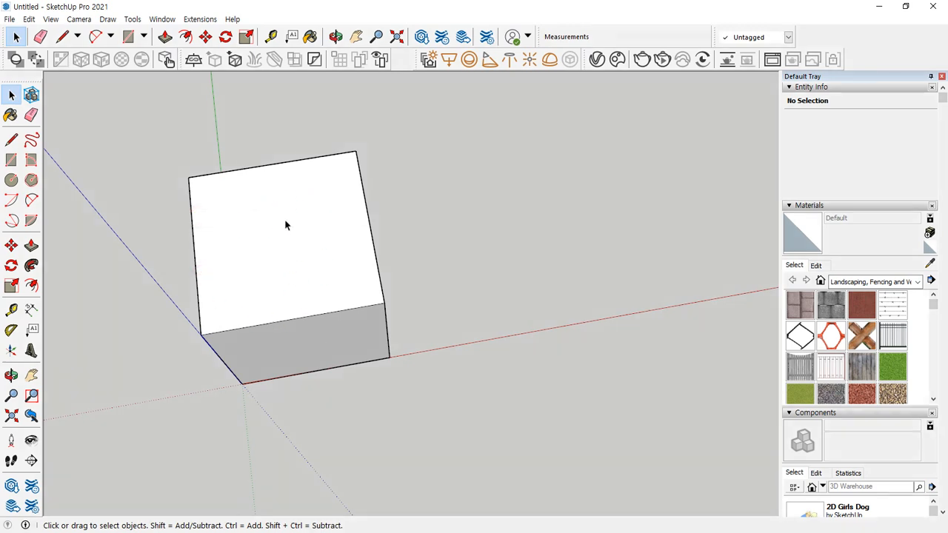
Select the two edges of the cube's top face farthest from the origin and offset them 200 mm inward
{"action": "middle_click_drag", "start_coordinate": [288, 224], "coordinate": [245, 201]}
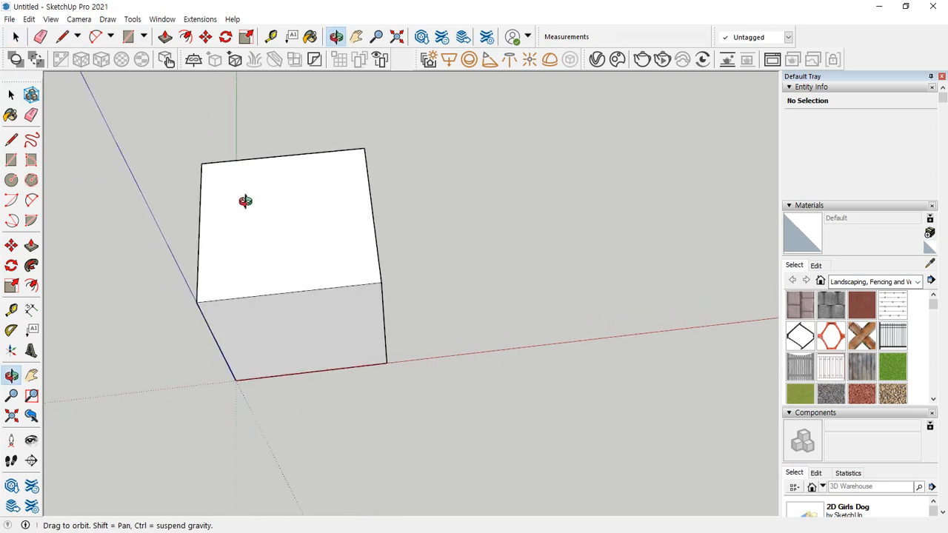
{"action": "left_click", "coordinate": [280, 156]}
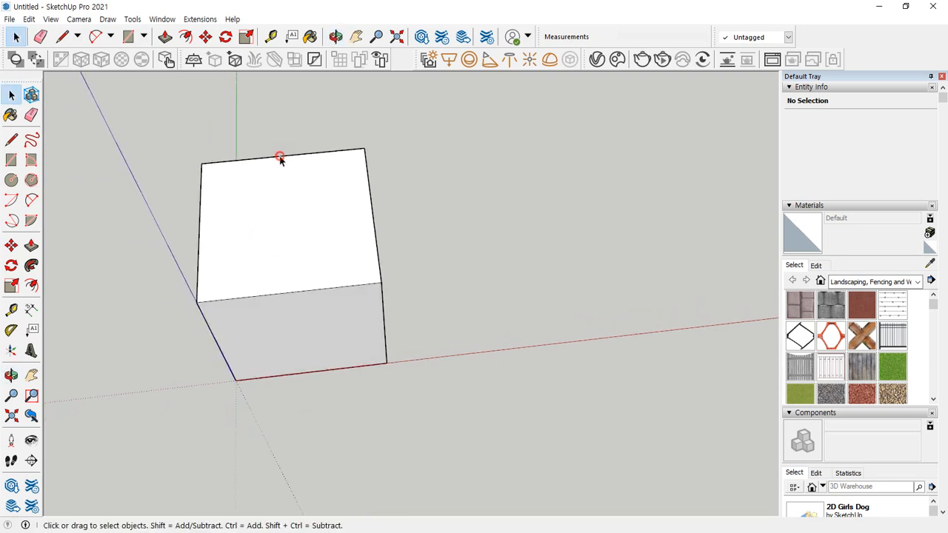
{"action": "left_click", "coordinate": [372, 200], "text": "shift"}
{"action": "middle_click_drag", "start_coordinate": [414, 215], "coordinate": [295, 197]}
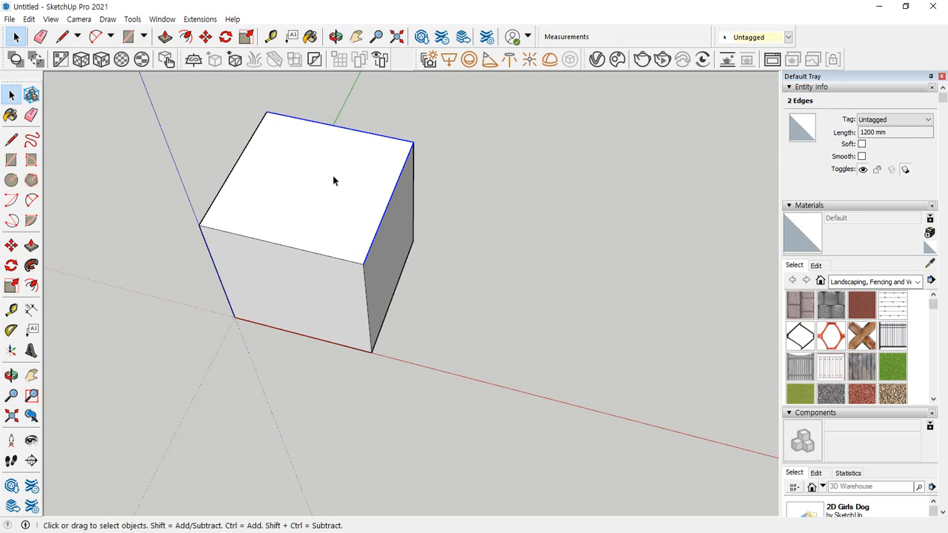
{"action": "key", "text": "f"}
{"action": "left_click", "coordinate": [344, 129]}
{"action": "type", "text": "2"}
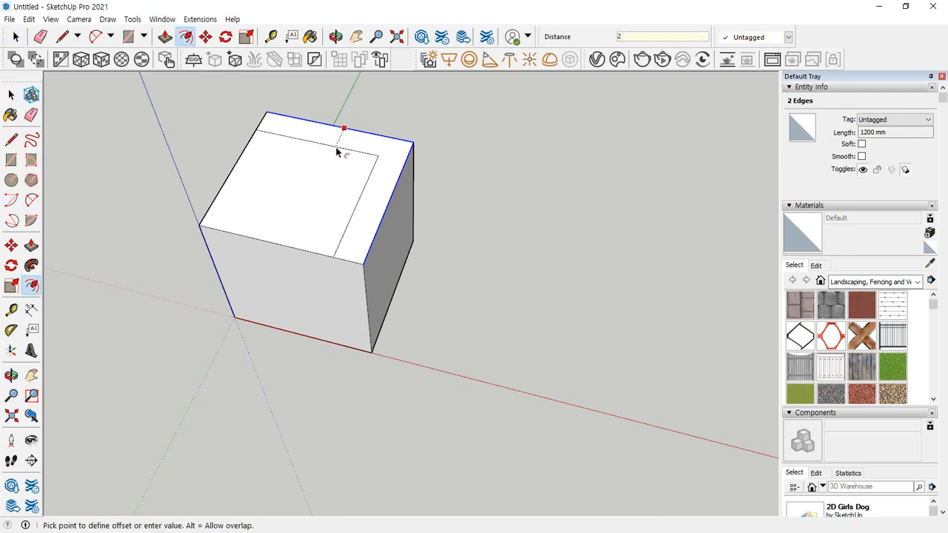
{"action": "type", "text": "00"}
{"action": "key", "text": "Return"}
{"action": "key", "text": "space"}
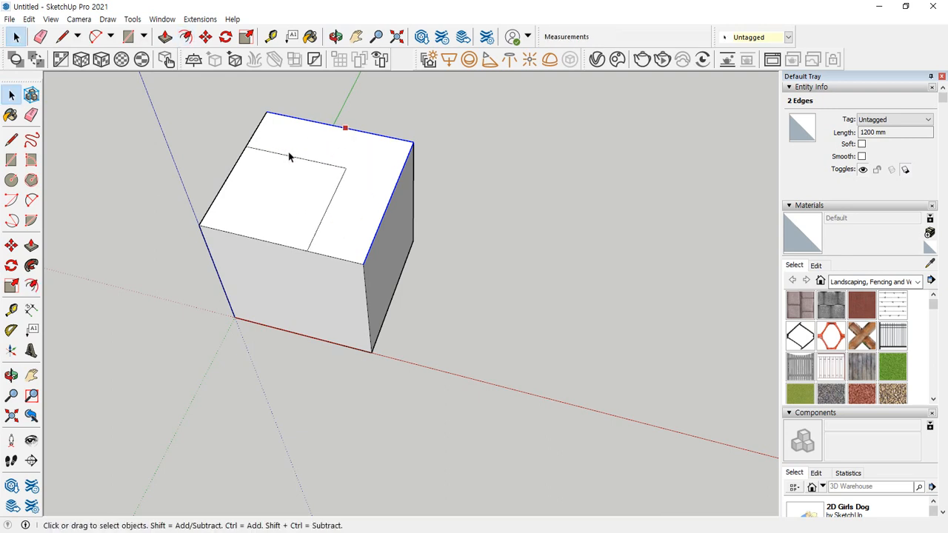
{"action": "left_click", "coordinate": [290, 157]}
{"action": "left_click", "coordinate": [331, 200], "text": "shift"}
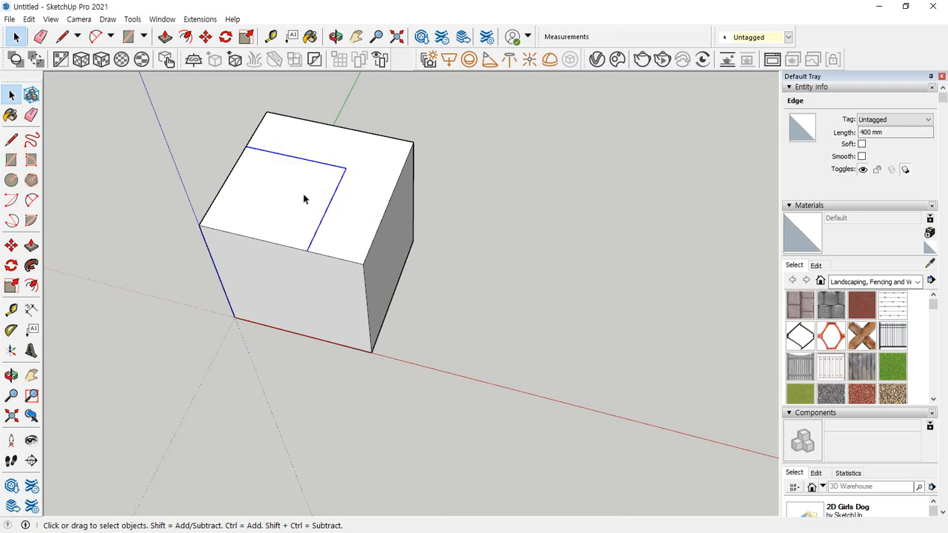
{"action": "key", "text": "f"}
{"action": "left_click", "coordinate": [300, 172]}
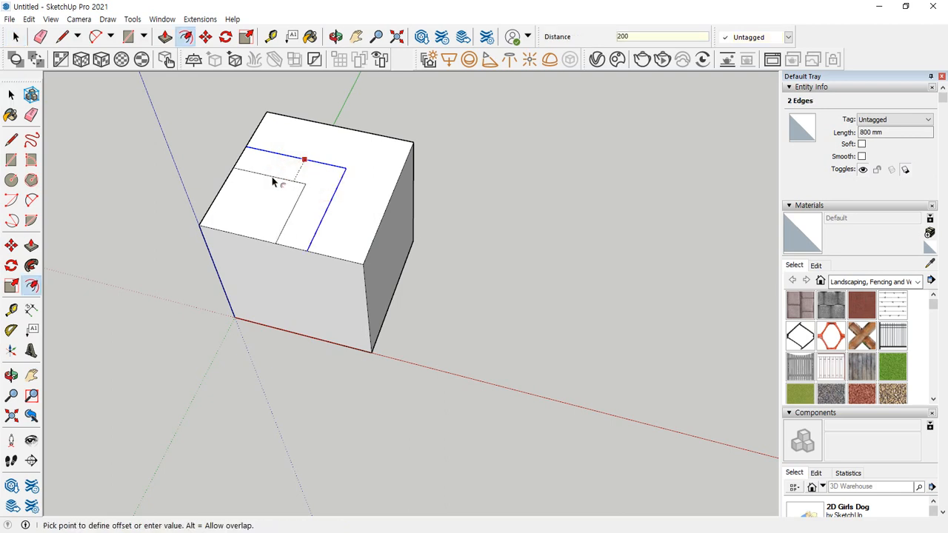
{"action": "key", "text": "Escape"}
{"action": "key", "text": "Escape"}
{"action": "key", "text": "space"}
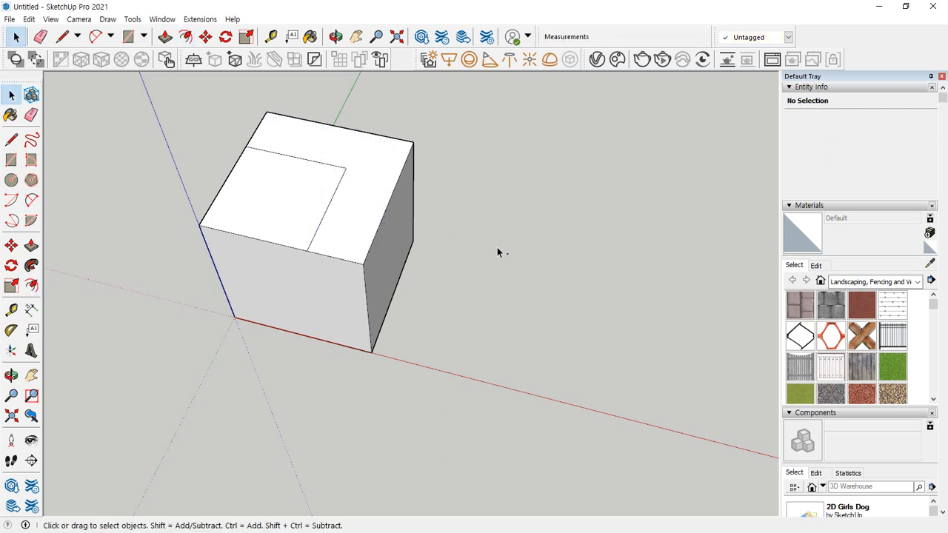
Undo the 200 mm offset, then reduce a selection of the top face and its edges to the two edges farthest from the origin
{"action": "key", "text": "ctrl+z"}
{"action": "double_click", "coordinate": [292, 180]}
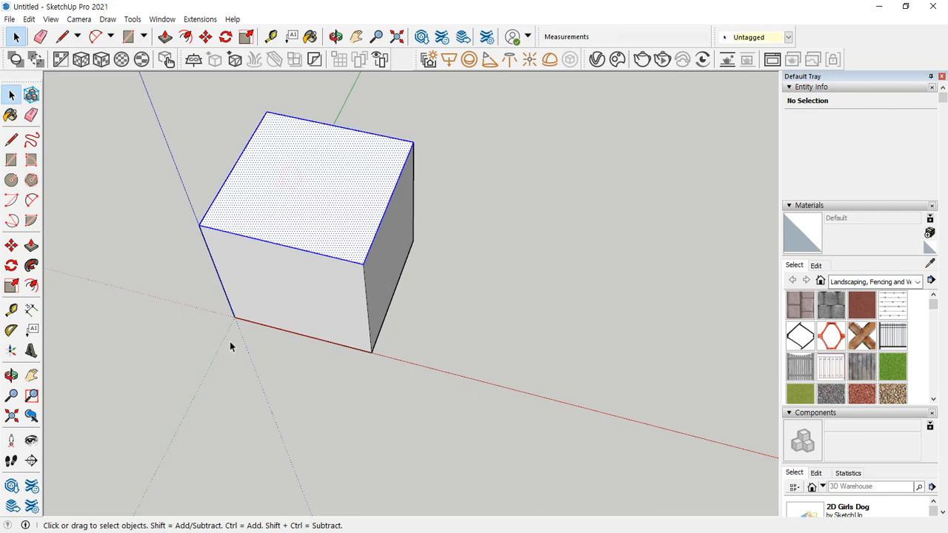
{"action": "middle_click_drag", "start_coordinate": [232, 345], "coordinate": [317, 333]}
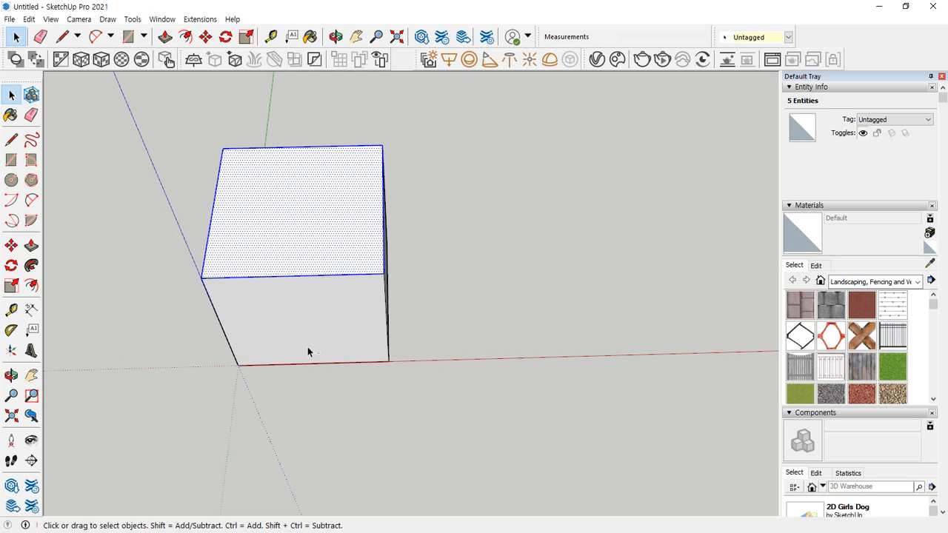
{"action": "left_click_drag", "start_coordinate": [269, 241], "coordinate": [65, 358], "text": "ctrl+shift"}
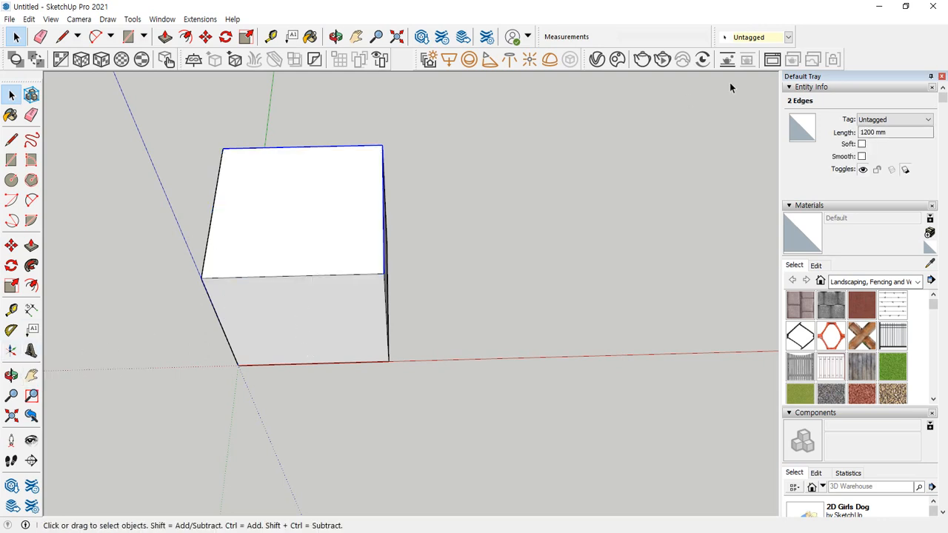
{"action": "left_click", "coordinate": [474, 210]}
Reselect the cube's top face with its edges, subtract everything except the two far edges, and clear the selection
{"action": "double_click", "coordinate": [311, 203]}
{"action": "middle_click_drag", "start_coordinate": [567, 195], "coordinate": [399, 206]}
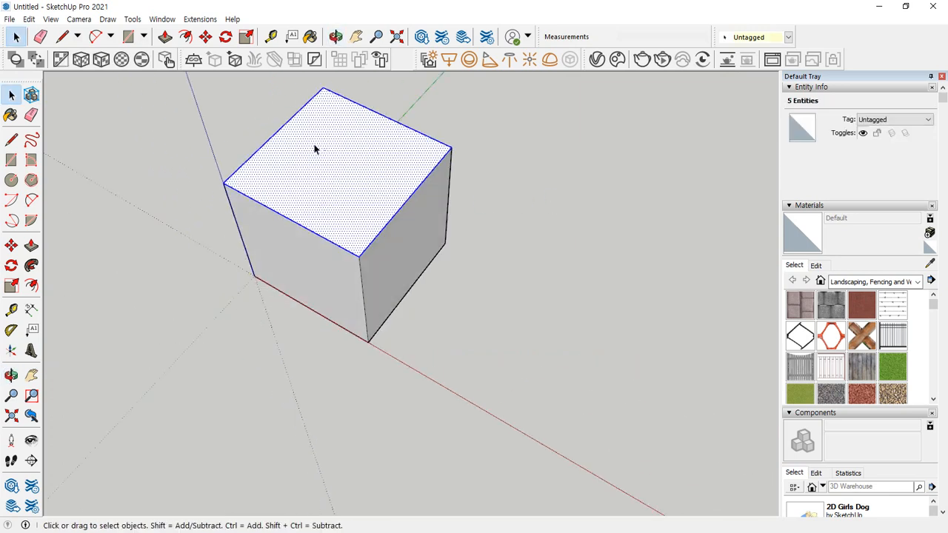
{"action": "left_click_drag", "start_coordinate": [128, 240], "coordinate": [128, 239], "text": "ctrl+shift"}
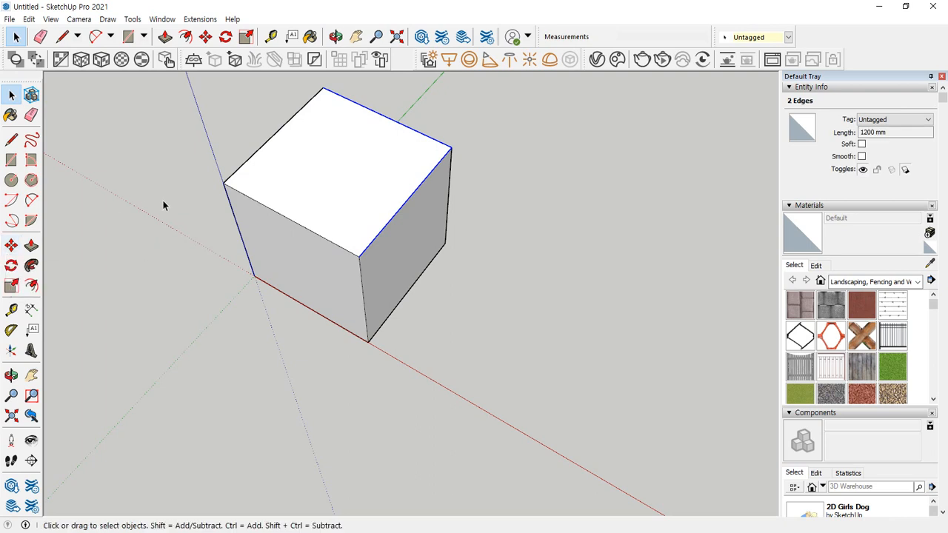
{"action": "left_click", "coordinate": [630, 193]}
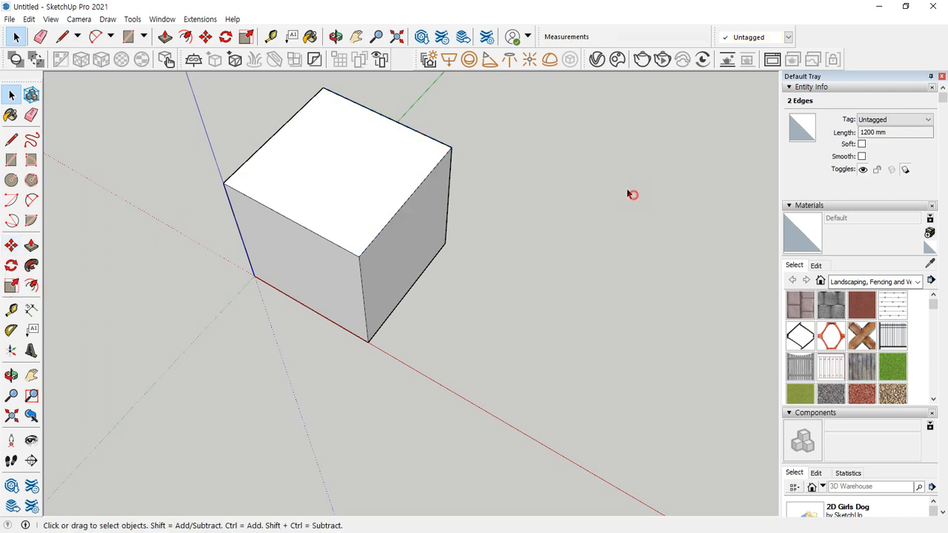
Select the top face's two far edges one by one, and clear the selection
{"action": "left_click", "coordinate": [373, 111]}
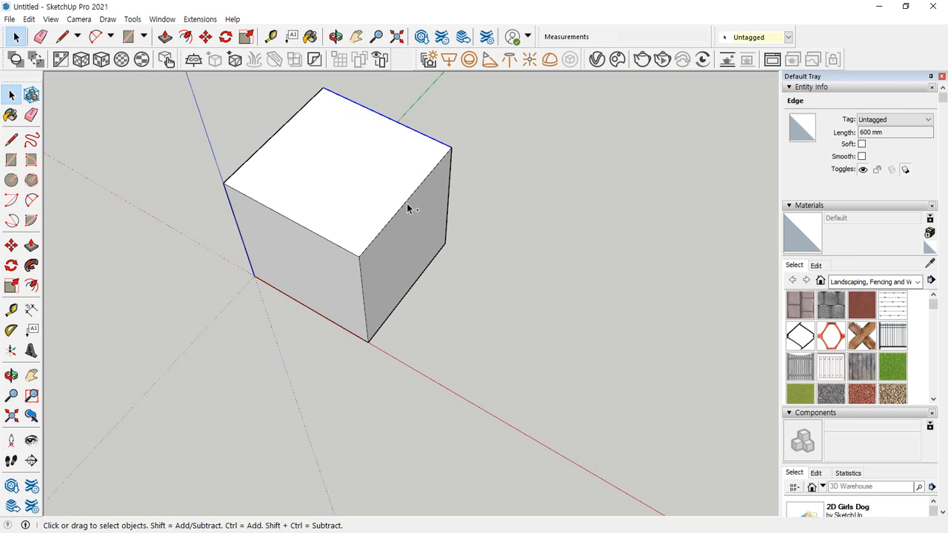
{"action": "left_click", "coordinate": [407, 203], "text": "shift"}
{"action": "left_click", "coordinate": [519, 250]}
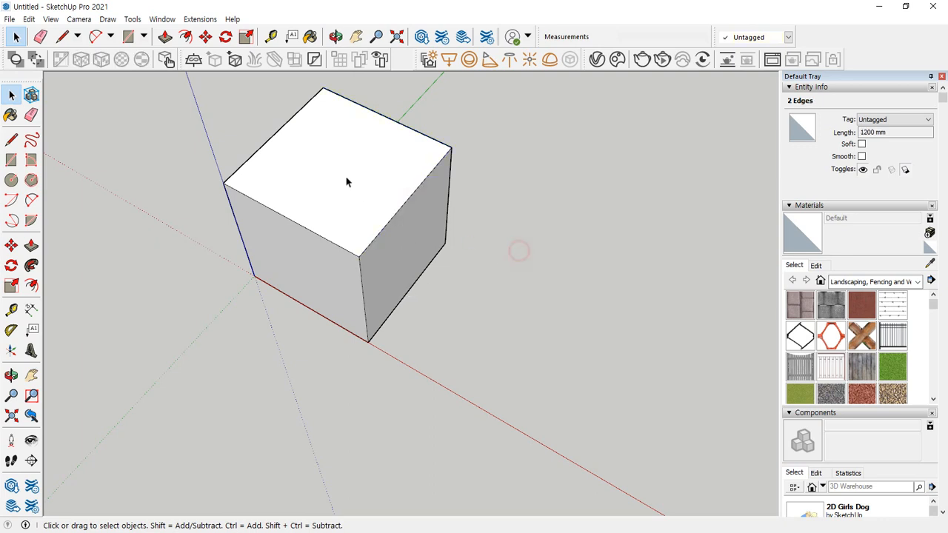
Select the cube's top face with its edges, reduce the selection to the two far edges, and offset them 200 mm inward
{"action": "double_click", "coordinate": [331, 154]}
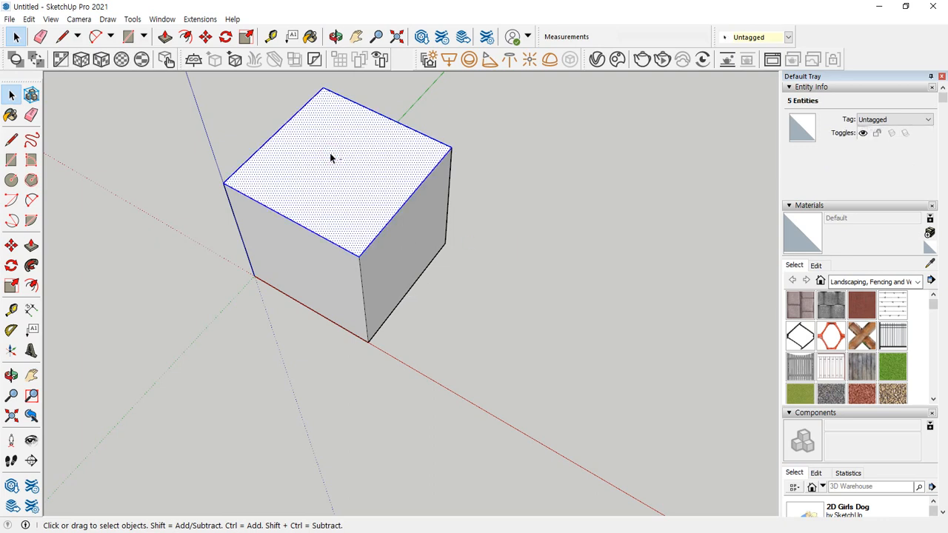
{"action": "key", "text": "ctrl+z"}
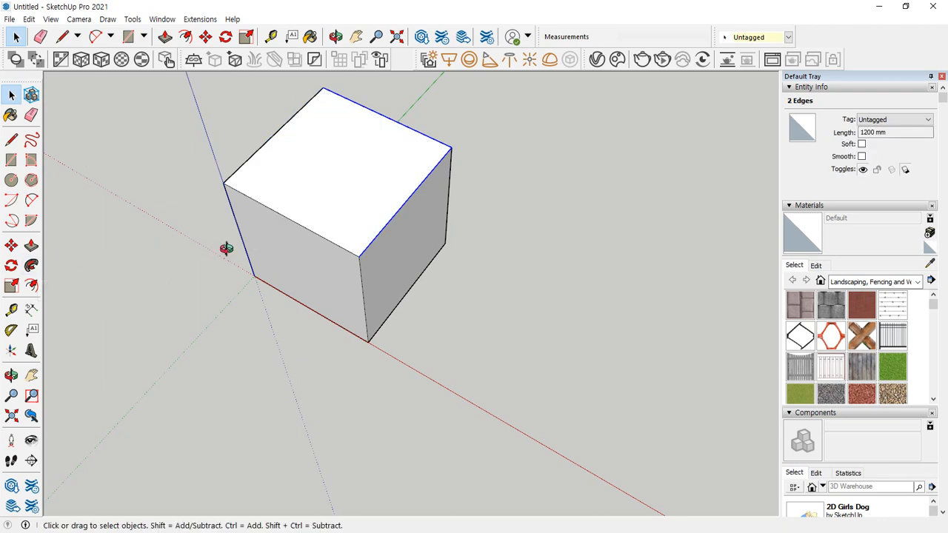
{"action": "middle_click_drag", "start_coordinate": [227, 249], "coordinate": [163, 195]}
{"action": "key", "text": "f"}
{"action": "left_click", "coordinate": [387, 124]}
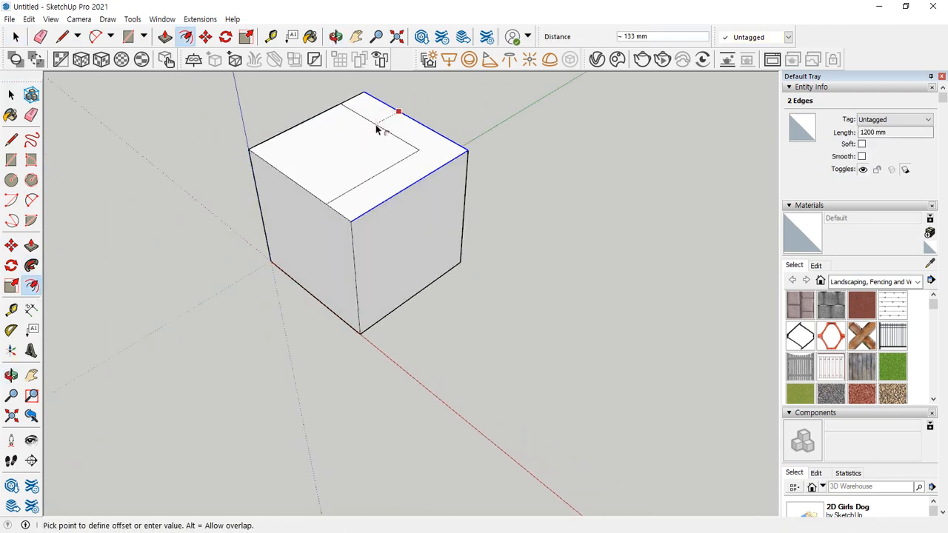
{"action": "left_click", "coordinate": [376, 130]}
{"action": "middle_click_drag", "start_coordinate": [377, 131], "coordinate": [478, 163]}
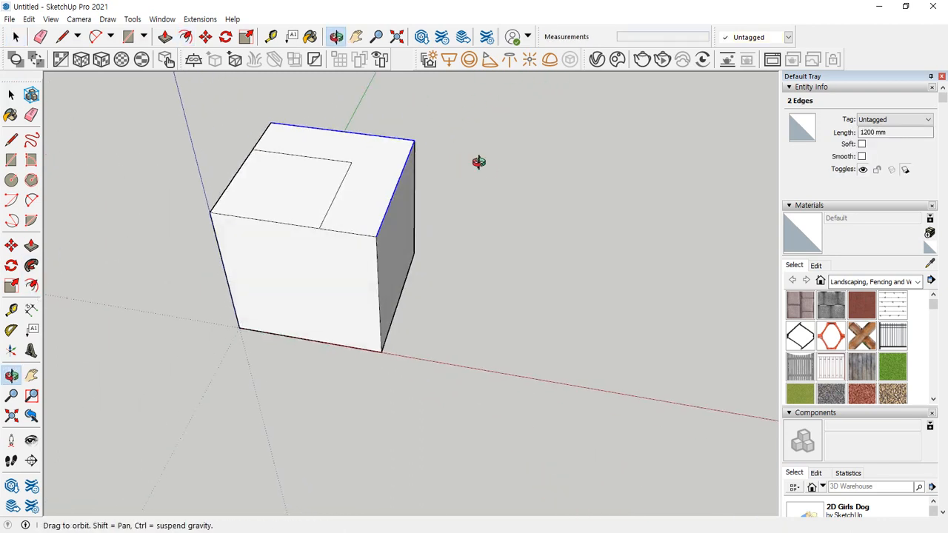
Select only the two newly offset edges bounding the inner square on the top face, offset them 200 mm inward, and clear the selection
{"action": "key", "text": "space"}
{"action": "left_click", "coordinate": [288, 189]}
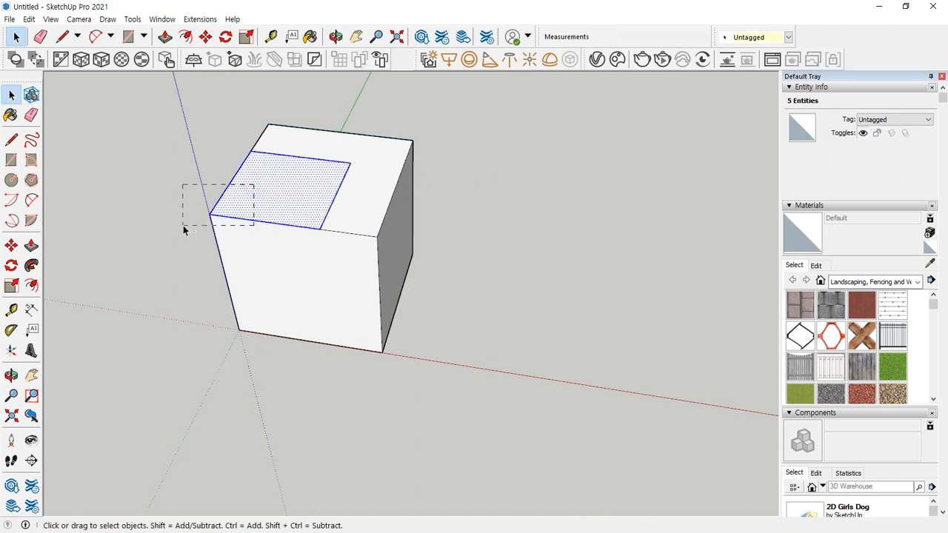
{"action": "left_click_drag", "start_coordinate": [185, 231], "coordinate": [174, 246], "text": "ctrl+shift"}
{"action": "key", "text": "f"}
{"action": "left_click", "coordinate": [307, 158]}
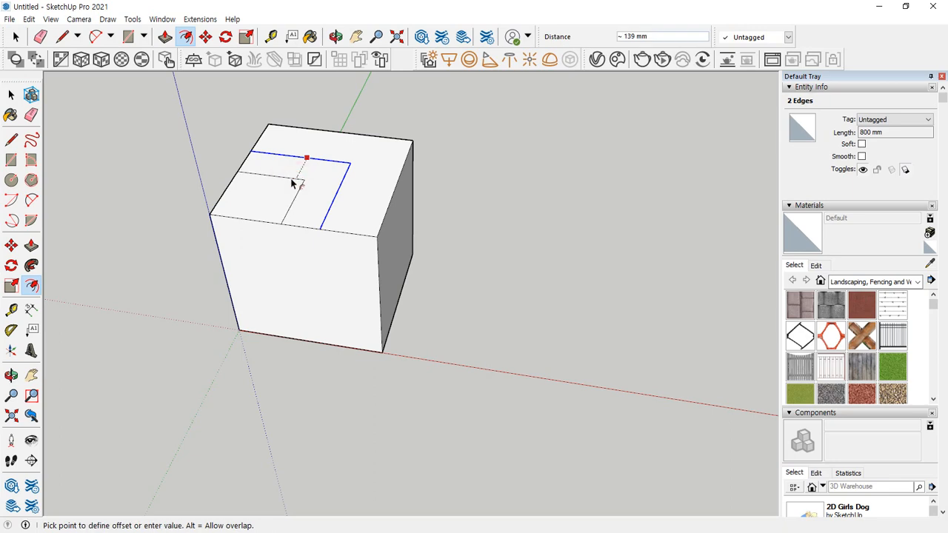
{"action": "key", "text": "Return"}
{"action": "key", "text": "space"}
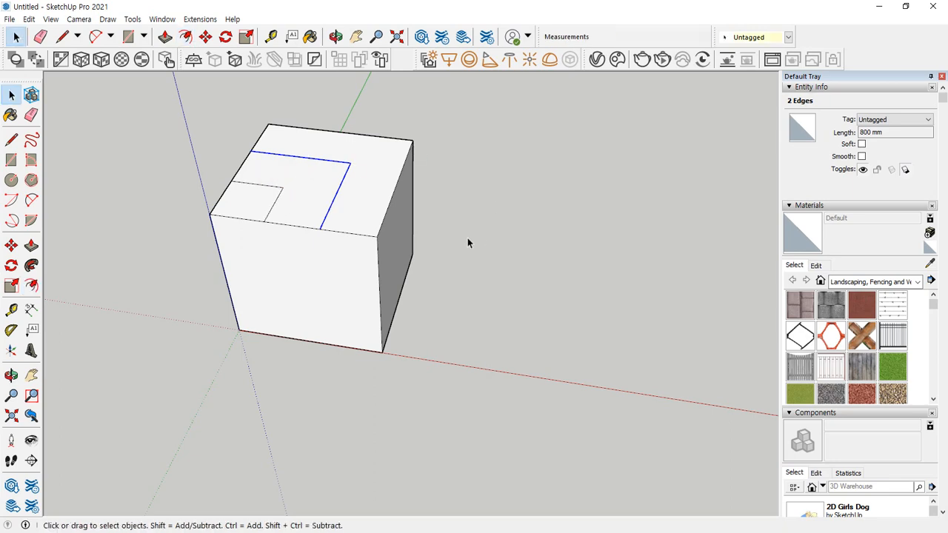
{"action": "left_click", "coordinate": [467, 237]}
Push the small corner square of the top face down 400 mm
{"action": "middle_click_drag", "start_coordinate": [269, 184], "coordinate": [322, 277]}
{"action": "middle_click_drag", "start_coordinate": [330, 310], "coordinate": [182, 328]}
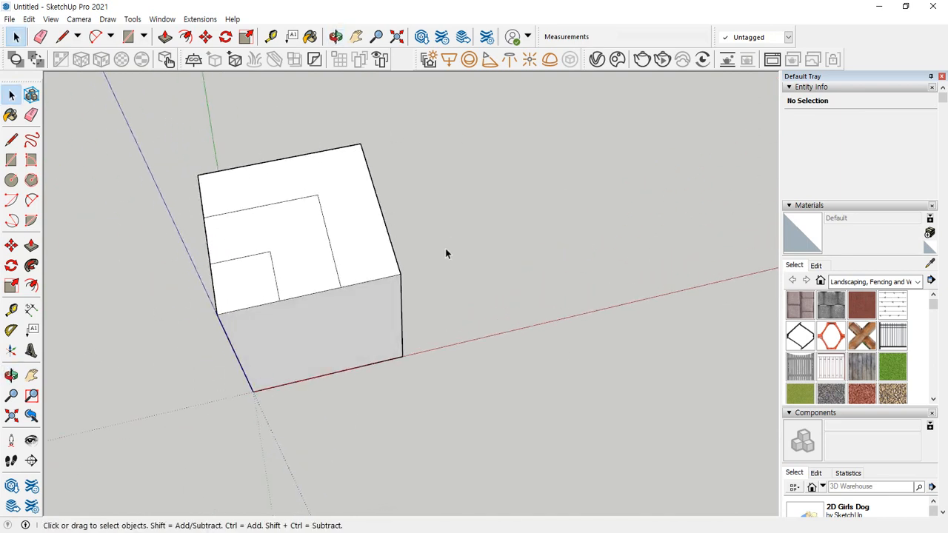
{"action": "middle_click_drag", "start_coordinate": [445, 254], "coordinate": [388, 262]}
{"action": "key", "text": "p"}
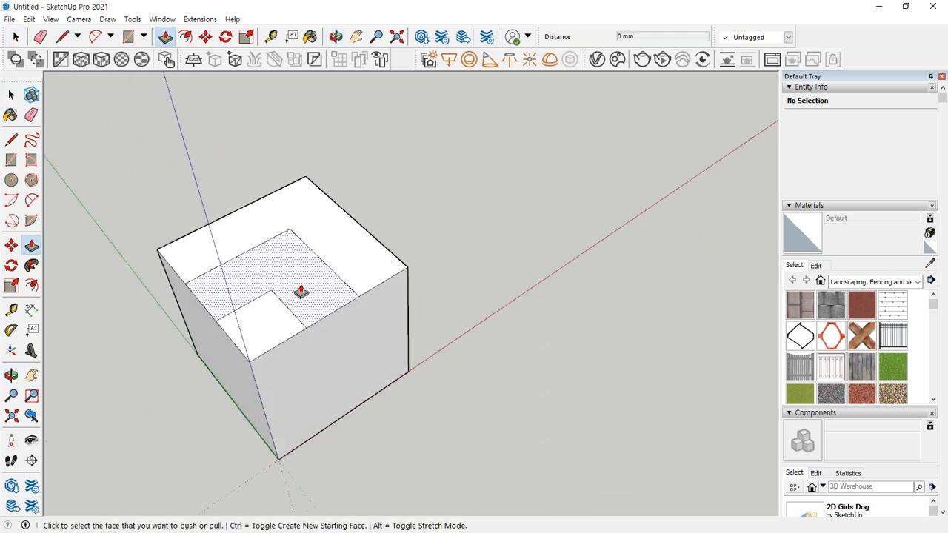
{"action": "left_click", "coordinate": [271, 317]}
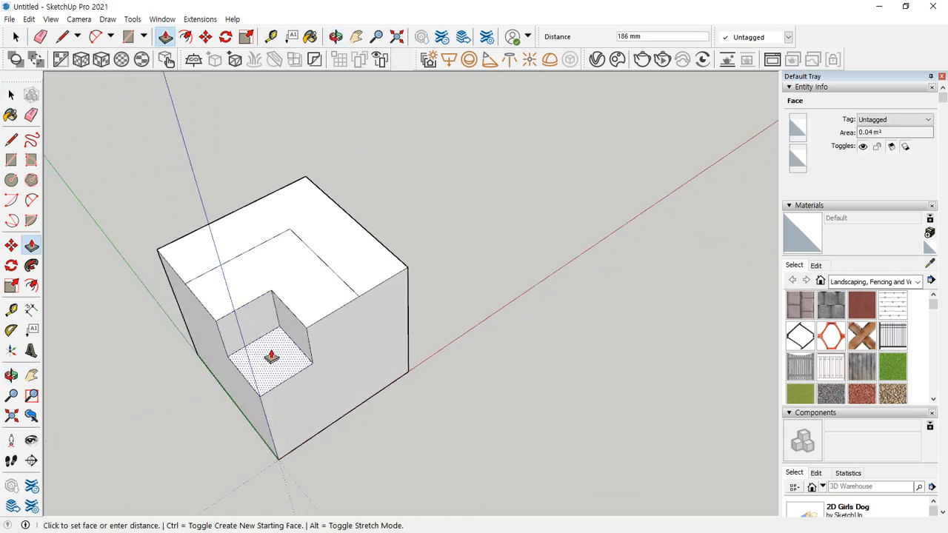
{"action": "type", "text": "400"}
{"action": "key", "text": "Return"}
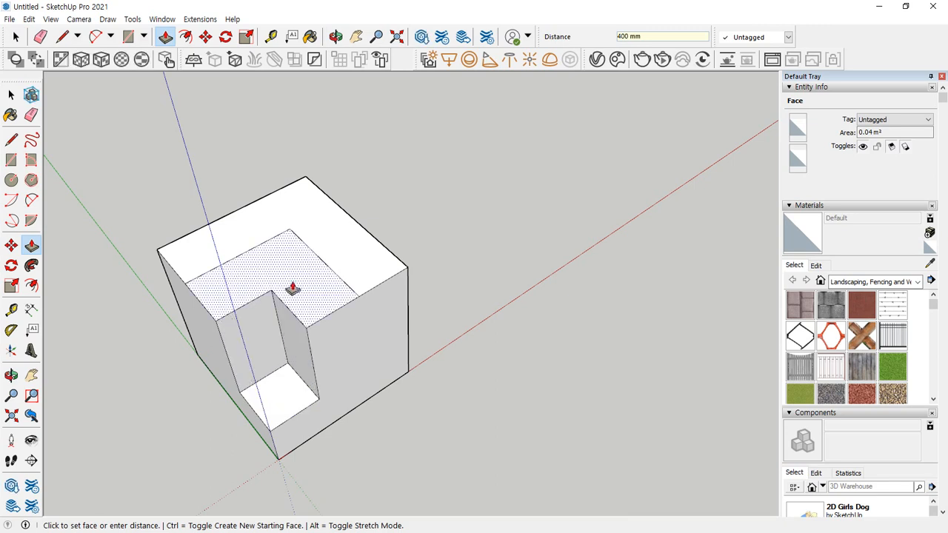
Push the middle L-shaped face down 200 mm to form the second level
{"action": "left_click", "coordinate": [291, 288]}
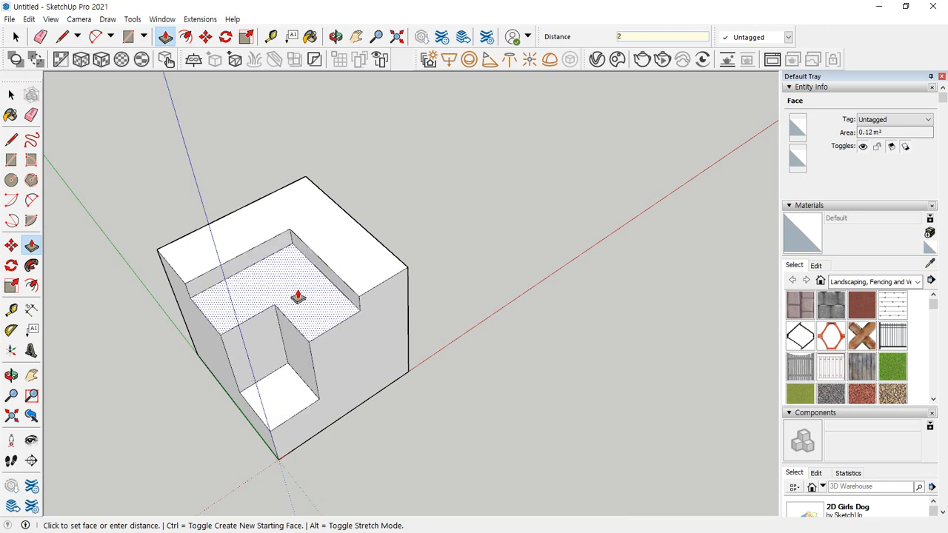
{"action": "key", "text": "Return"}
{"action": "middle_click_drag", "start_coordinate": [328, 343], "coordinate": [472, 379]}
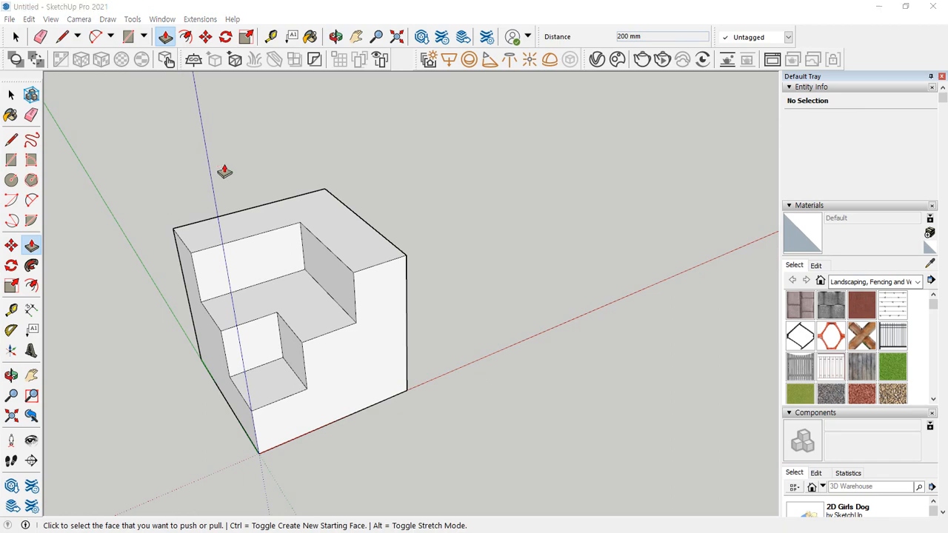
{"action": "middle_click_drag", "start_coordinate": [225, 170], "coordinate": [282, 201]}
{"action": "key", "text": "space"}
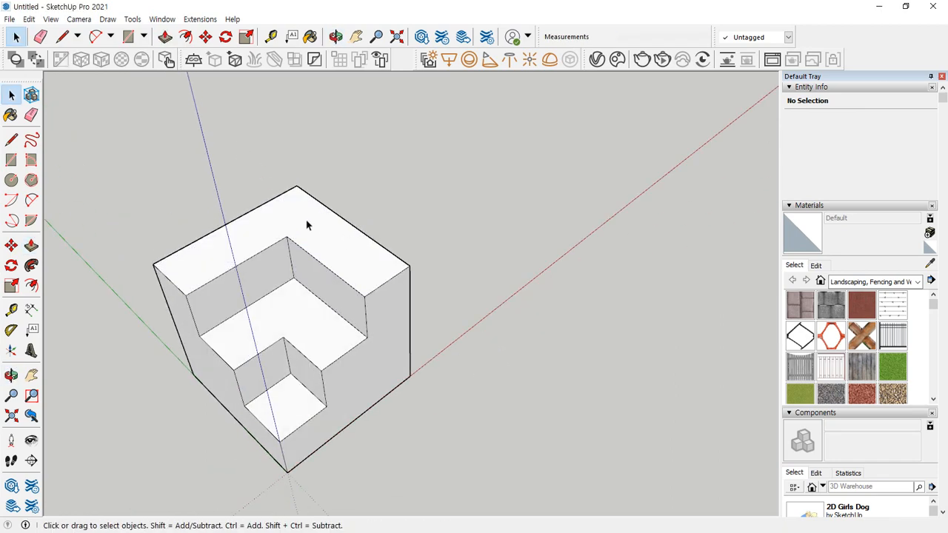
Offset the whole outline of the topmost L-shaped face 10 mm inward
{"action": "scroll", "coordinate": [308, 226], "scroll_direction": "up", "scroll_amount": 2}
{"action": "scroll", "coordinate": [278, 237], "scroll_direction": "up", "scroll_amount": 2}
{"action": "middle_click_drag", "start_coordinate": [211, 239], "coordinate": [306, 211]}
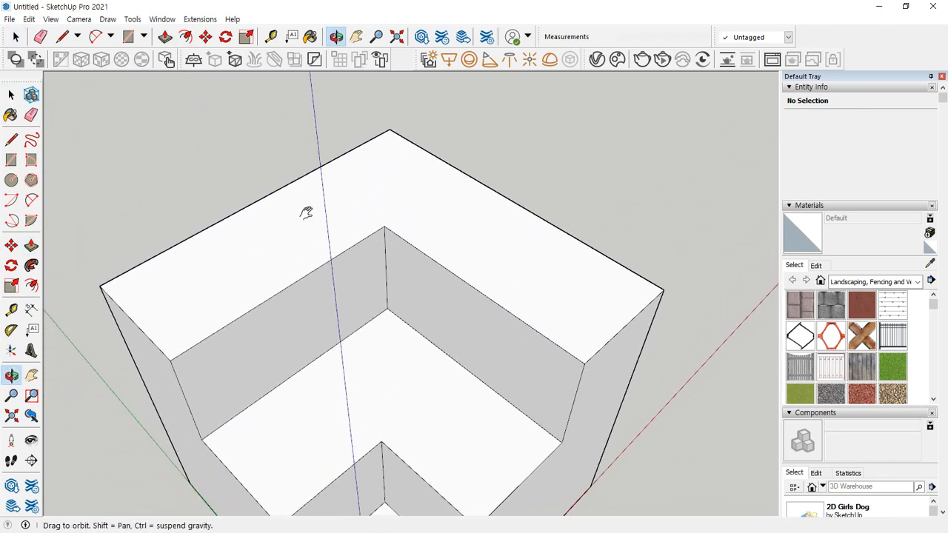
{"action": "left_click", "coordinate": [431, 192]}
{"action": "key", "text": "f"}
{"action": "left_click", "coordinate": [453, 174]}
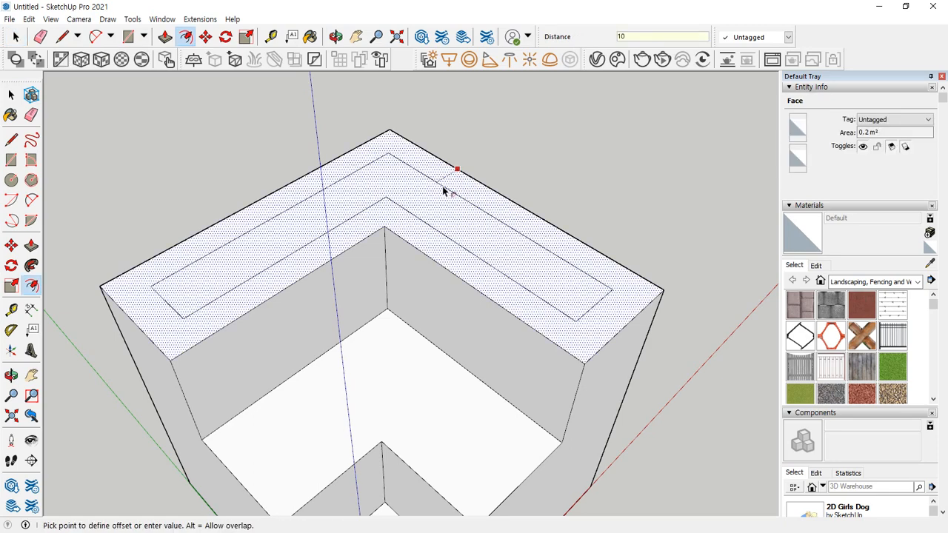
{"action": "key", "text": "Return"}
{"action": "key", "text": "space"}
{"action": "middle_click_drag", "start_coordinate": [455, 445], "coordinate": [421, 211], "text": "shift"}
{"action": "key", "text": "f"}
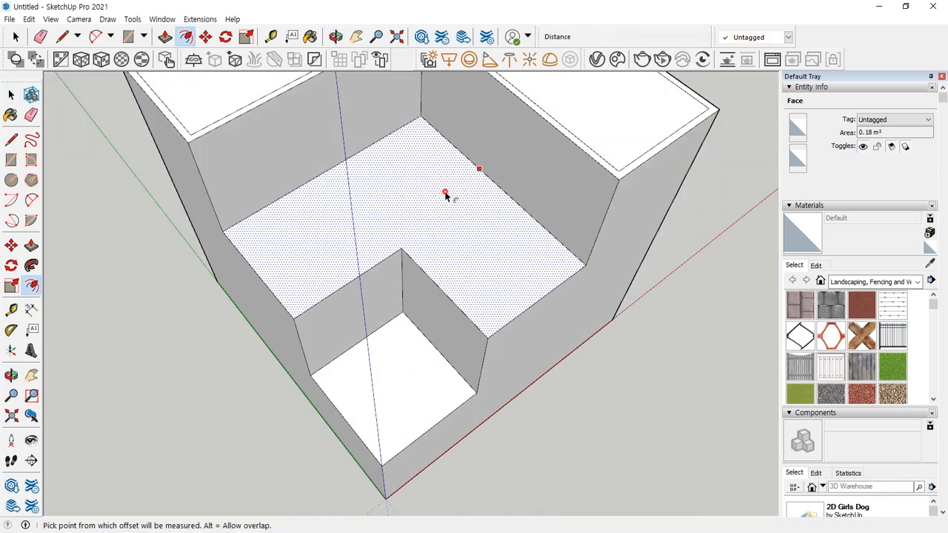
{"action": "left_click", "coordinate": [445, 196]}
{"action": "key", "text": "Escape"}
{"action": "key", "text": "space"}
Select the middle step's face with its edges, reduce the selection to the four edges away from the walls, and offset them 10 mm inward
{"action": "double_click", "coordinate": [434, 215]}
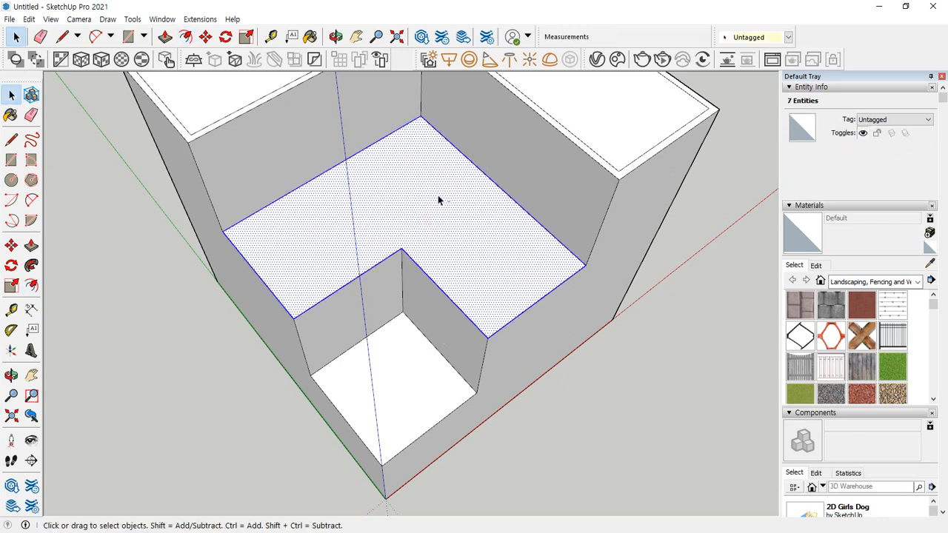
{"action": "left_click_drag", "start_coordinate": [445, 172], "coordinate": [402, 91], "text": "shift"}
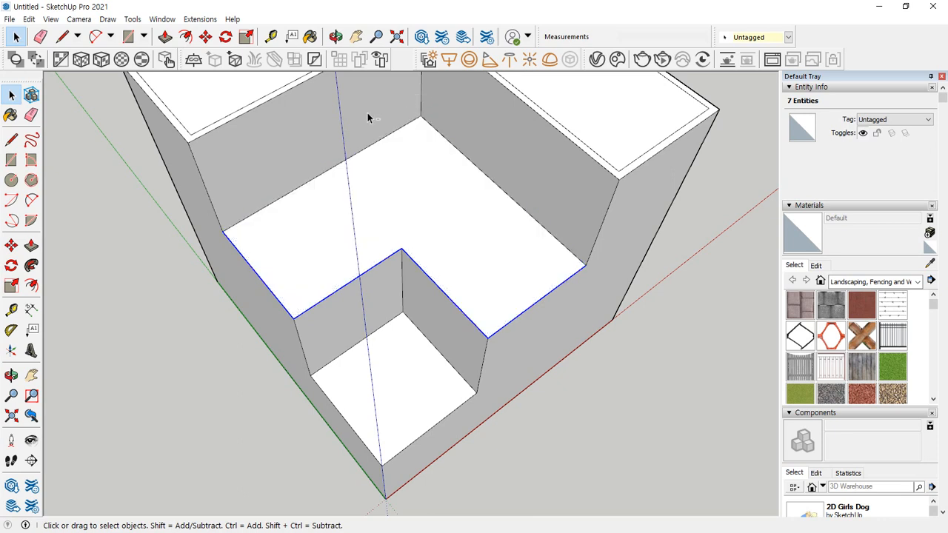
{"action": "key", "text": "f"}
{"action": "left_click", "coordinate": [524, 311]}
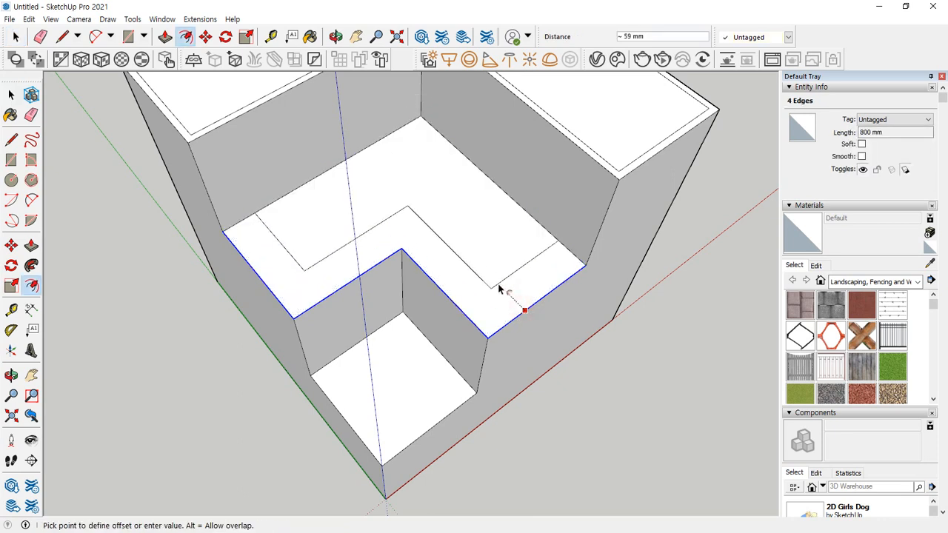
{"action": "type", "text": "10"}
{"action": "key", "text": "Return"}
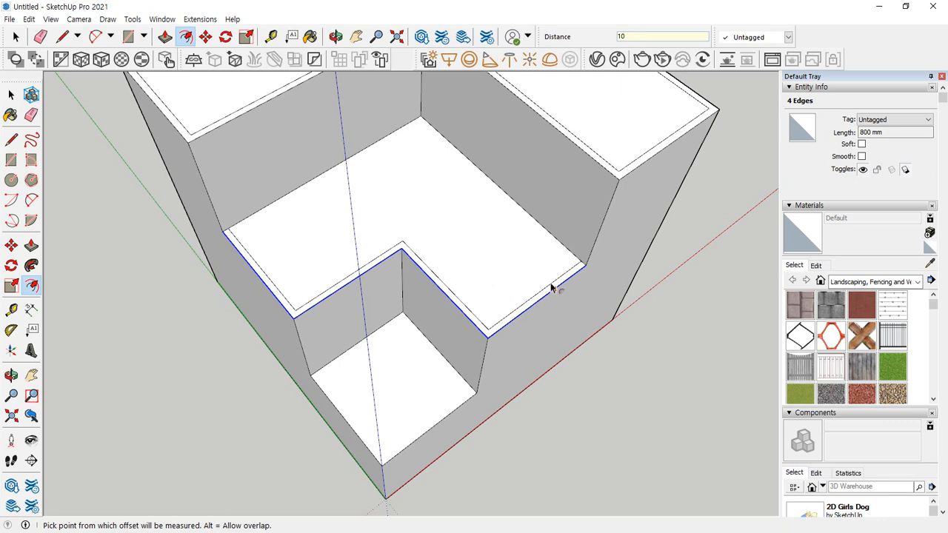
{"action": "mouse_move", "coordinate": [573, 258]}
{"action": "left_mouse_down"}
{"action": "mouse_move", "coordinate": [471, 327]}
{"action": "mouse_move", "coordinate": [333, 302]}
{"action": "mouse_move", "coordinate": [235, 224]}
{"action": "left_mouse_up"}
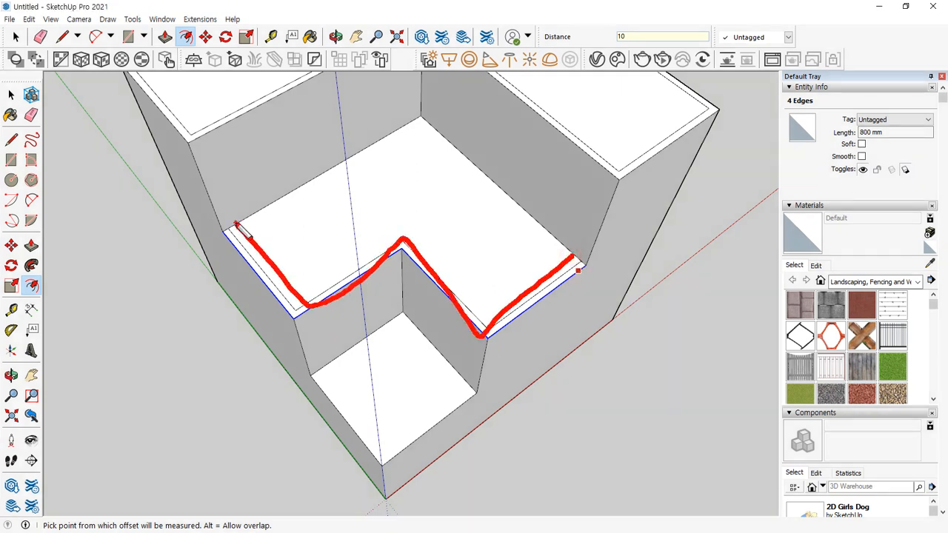
{"action": "key", "text": "Escape"}
Select the two outer edges of the lowest step's face, offset them 10 mm inward, and clear the selection
{"action": "key", "text": "space"}
{"action": "mouse_move", "coordinate": [390, 362]}
{"action": "middle_mouse_down"}
{"action": "mouse_move", "coordinate": [387, 275]}
{"action": "mouse_move", "coordinate": [386, 299]}
{"action": "middle_mouse_up"}
{"action": "double_click", "coordinate": [387, 305]}
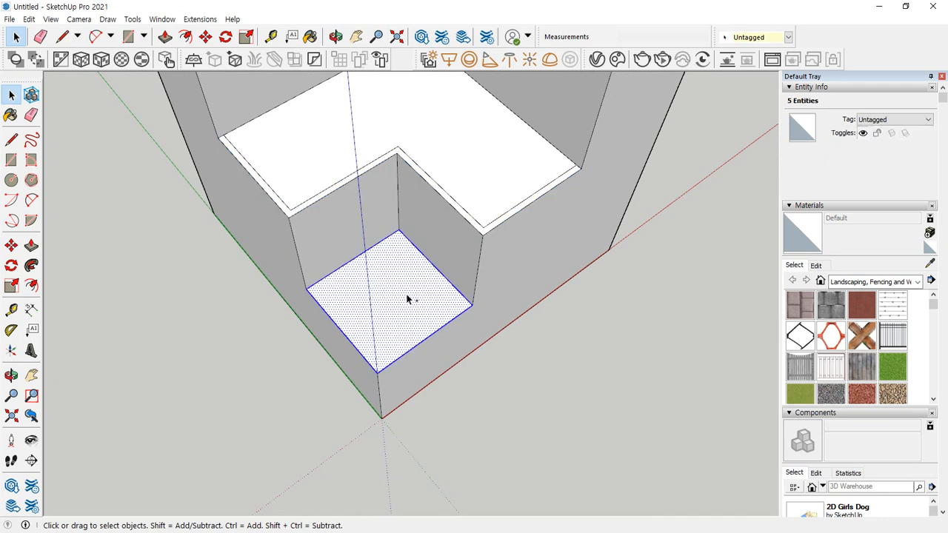
{"action": "key", "text": "f"}
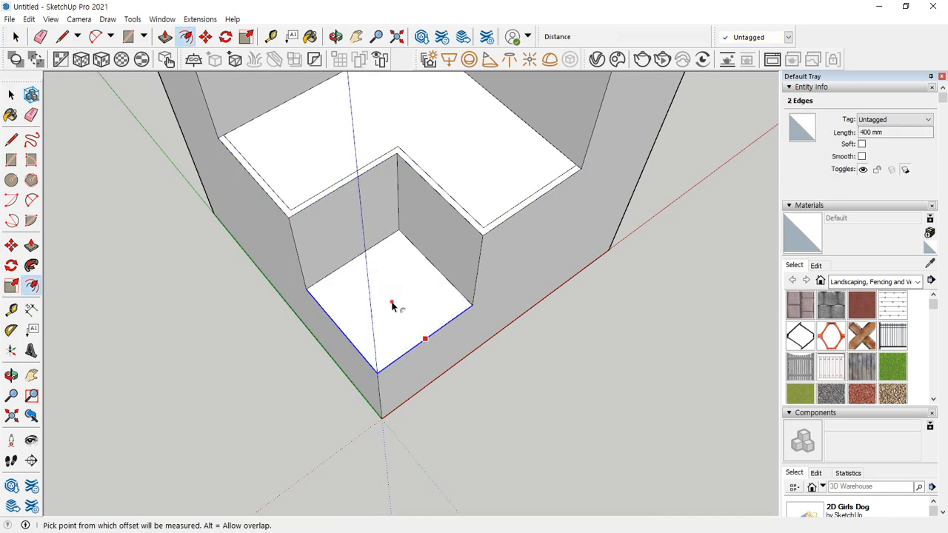
{"action": "left_click", "coordinate": [391, 300]}
{"action": "key", "text": "Escape"}
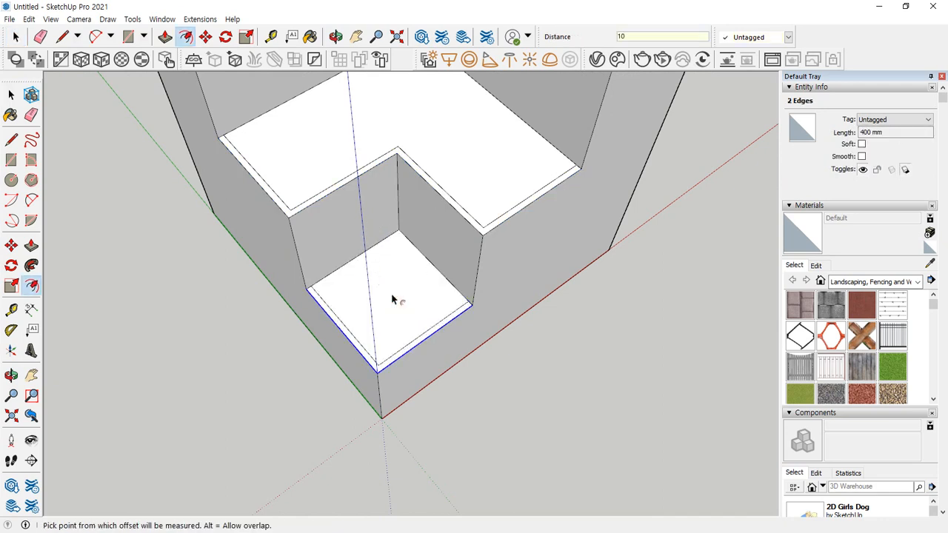
{"action": "scroll", "coordinate": [527, 370], "scroll_direction": "down", "scroll_amount": 3}
{"action": "key", "text": "space"}
{"action": "middle_click_drag", "start_coordinate": [543, 366], "coordinate": [469, 368]}
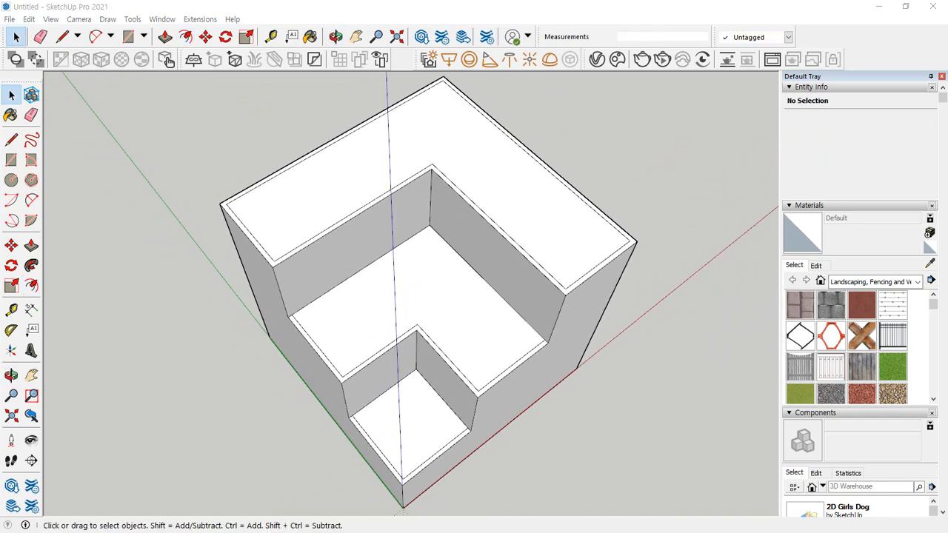
Push the inner face of the topmost level down 20 mm, leaving the thin border as a raised rim
{"action": "middle_click_drag", "start_coordinate": [419, 169], "coordinate": [456, 169]}
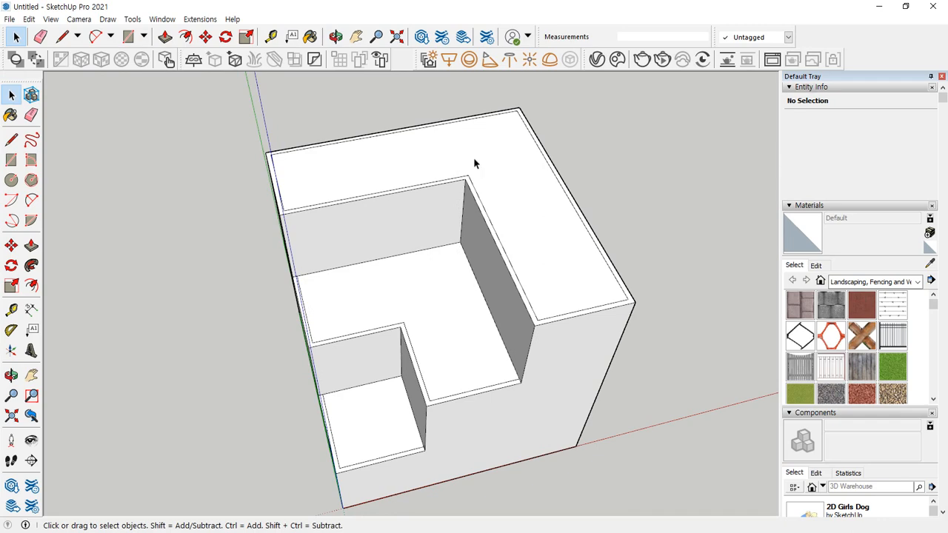
{"action": "key", "text": "p"}
{"action": "left_click", "coordinate": [509, 151]}
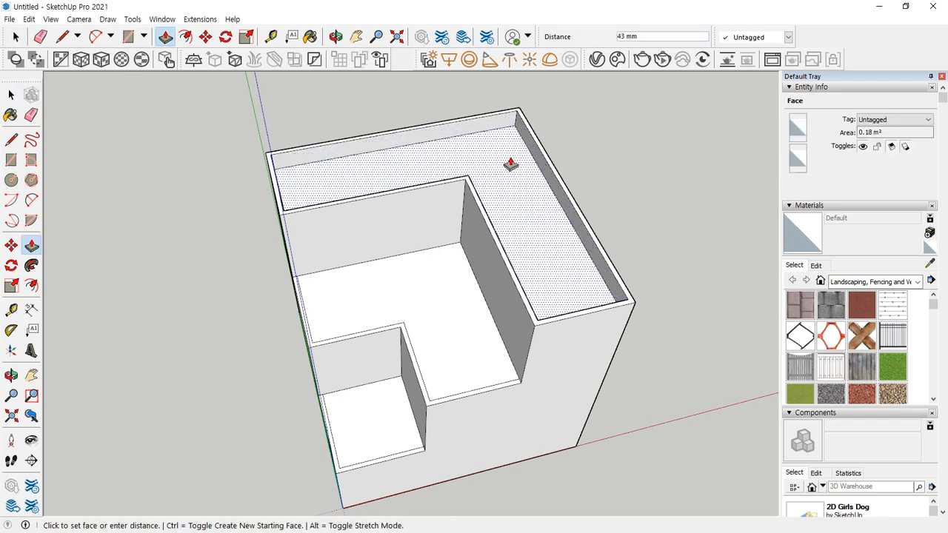
{"action": "type", "text": "20"}
{"action": "key", "text": "Return"}
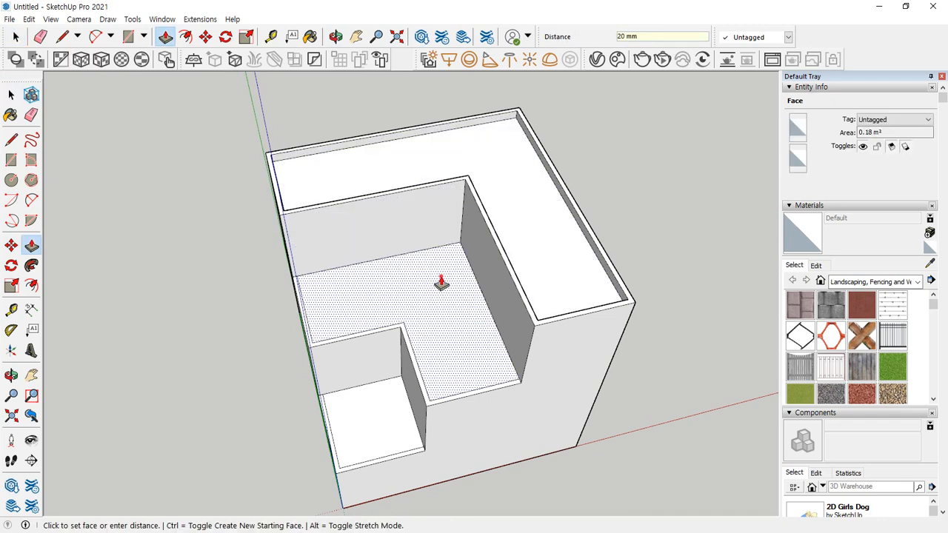
Push the inner faces of the middle and lowest levels down 20 mm each
{"action": "left_click", "coordinate": [442, 282]}
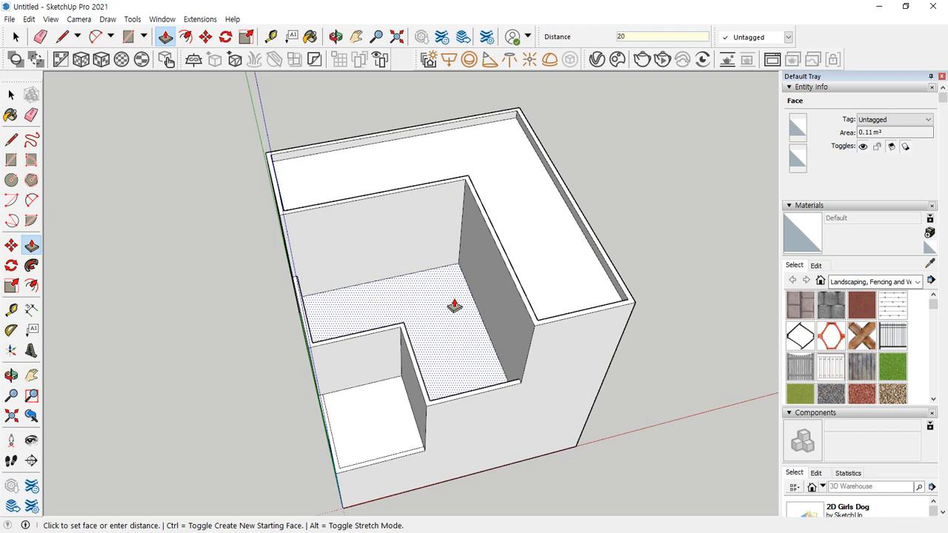
{"action": "key", "text": "Return"}
{"action": "left_click", "coordinate": [363, 412]}
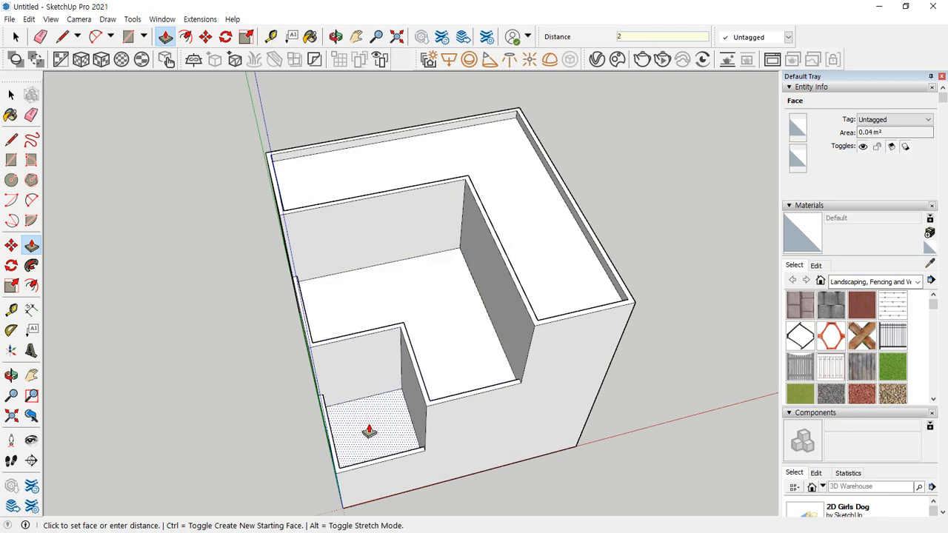
{"action": "key", "text": "Return"}
{"action": "middle_click_drag", "start_coordinate": [368, 431], "coordinate": [571, 290]}
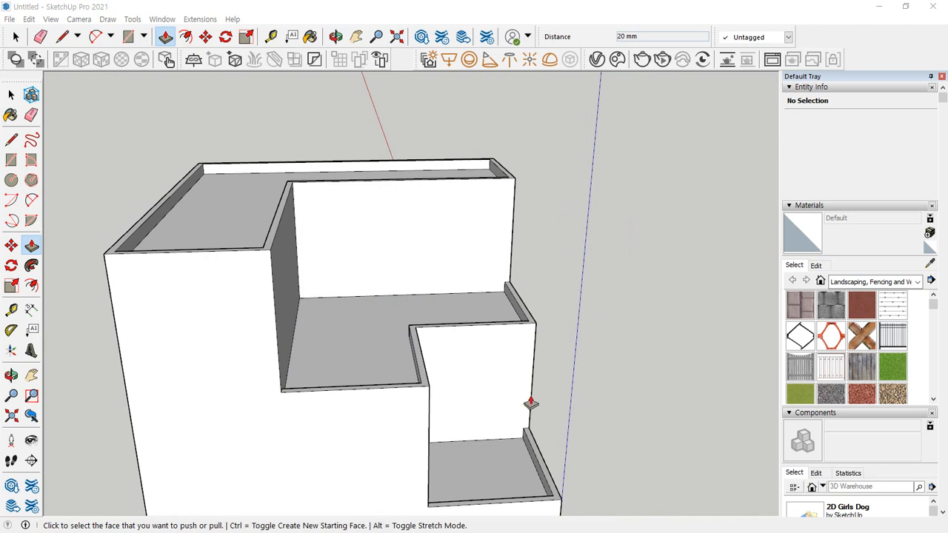
{"action": "scroll", "coordinate": [519, 333], "scroll_direction": "down", "scroll_amount": 5}
{"action": "middle_click_drag", "start_coordinate": [523, 313], "coordinate": [439, 355]}
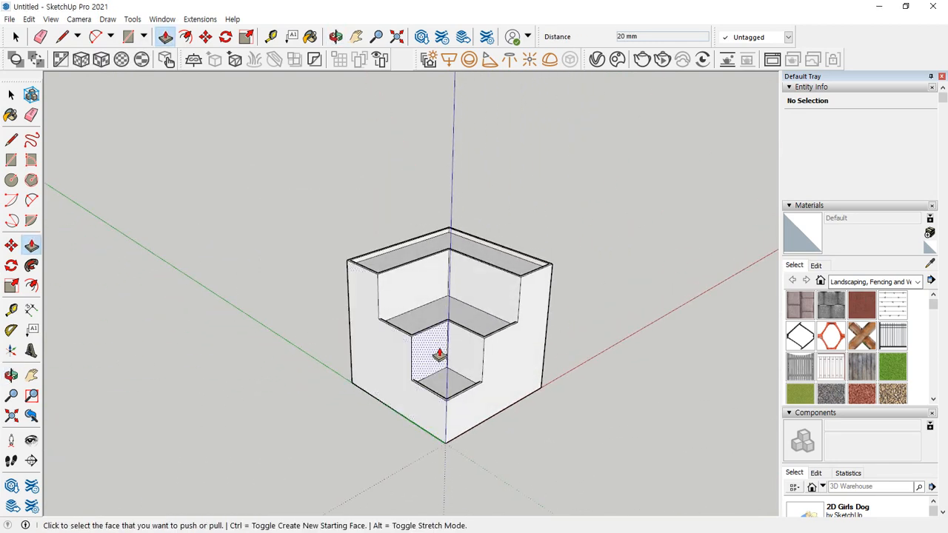
{"action": "key", "text": "space"}
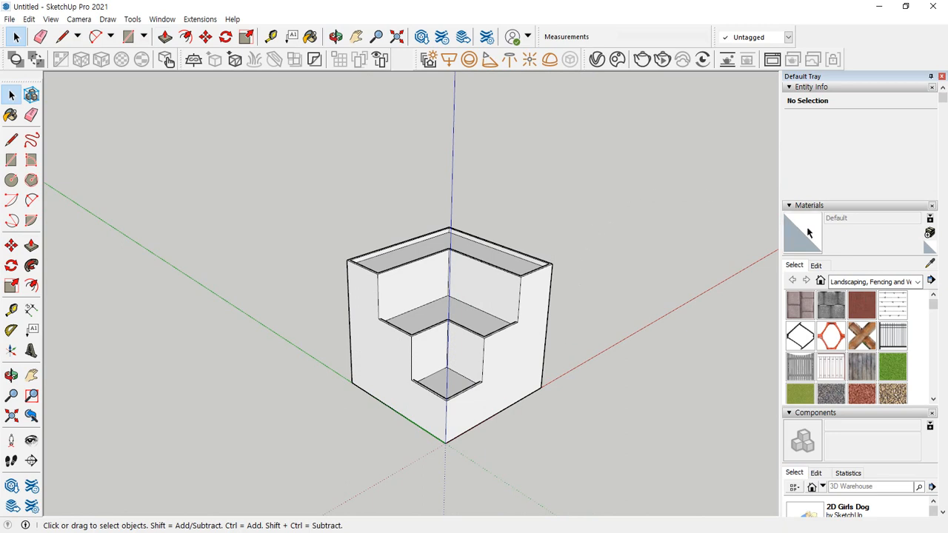
{"action": "scroll", "coordinate": [807, 233], "scroll_direction": "down", "scroll_amount": 4}
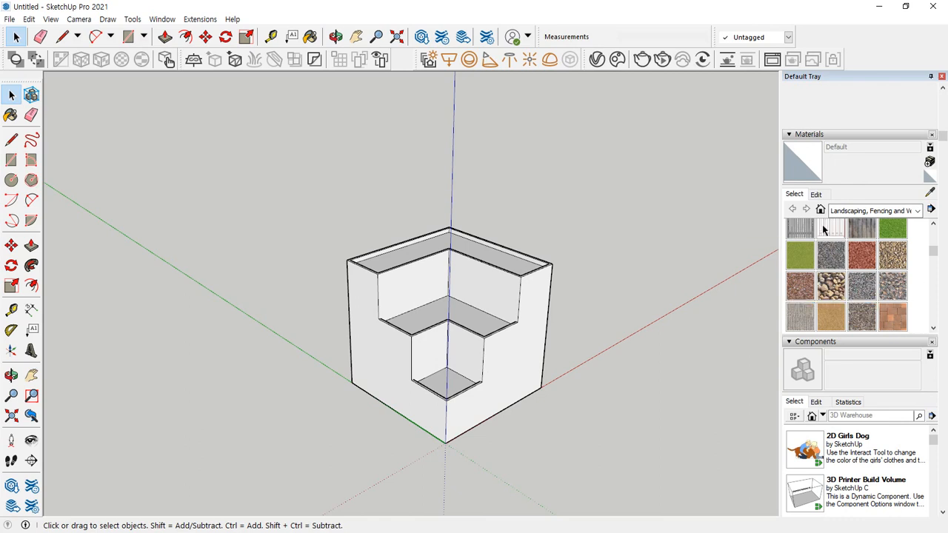
Review which panels are enabled in the default tray, including Materials
{"action": "left_click", "coordinate": [790, 134]}
{"action": "left_click", "coordinate": [794, 135]}
{"action": "mouse_move", "coordinate": [837, 324]}
{"action": "left_mouse_down"}
{"action": "mouse_move", "coordinate": [751, 197]}
{"action": "mouse_move", "coordinate": [916, 165]}
{"action": "mouse_move", "coordinate": [889, 335]}
{"action": "mouse_move", "coordinate": [854, 337]}
{"action": "mouse_move", "coordinate": [796, 311]}
{"action": "mouse_move", "coordinate": [900, 131]}
{"action": "mouse_move", "coordinate": [876, 333]}
{"action": "left_mouse_up"}
{"action": "left_click", "coordinate": [169, 21]}
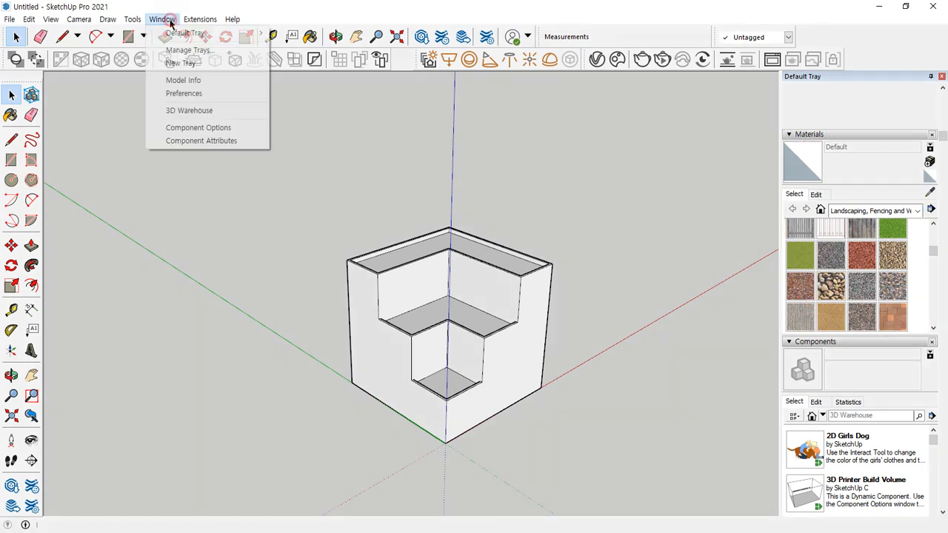
{"action": "mouse_move", "coordinate": [170, 34]}
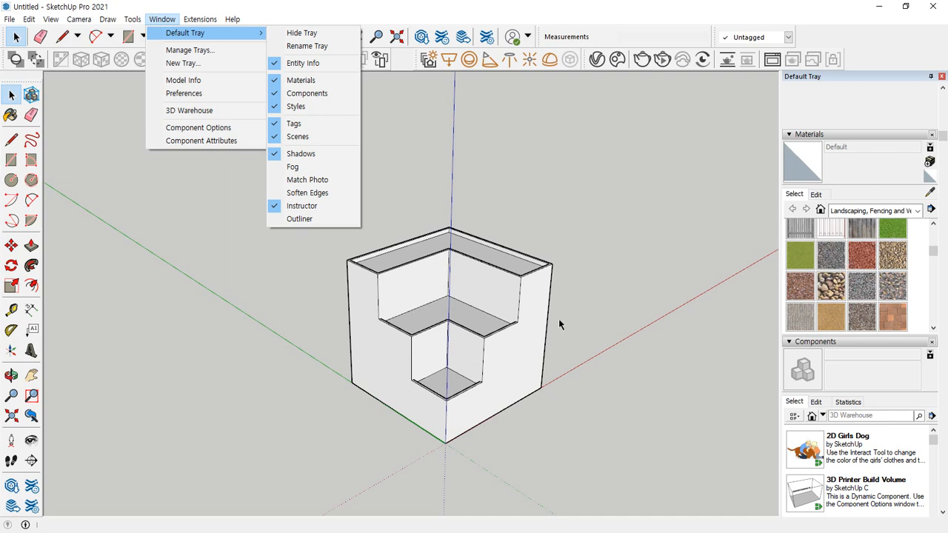
{"action": "mouse_move", "coordinate": [531, 374]}
{"action": "left_mouse_down"}
{"action": "mouse_move", "coordinate": [465, 408]}
{"action": "mouse_move", "coordinate": [489, 379]}
{"action": "left_mouse_up"}
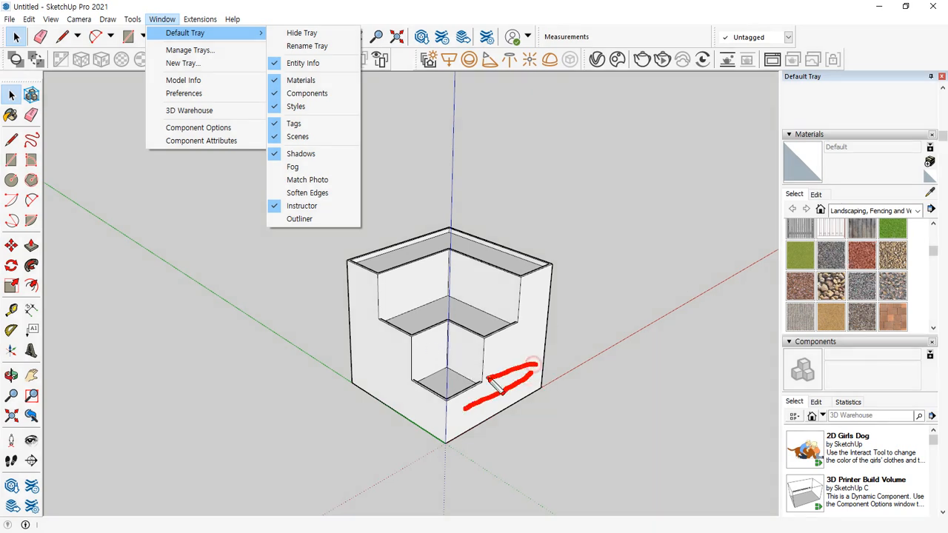
{"action": "mouse_move", "coordinate": [520, 339]}
{"action": "left_mouse_down"}
{"action": "mouse_move", "coordinate": [485, 357]}
{"action": "mouse_move", "coordinate": [527, 325]}
{"action": "left_mouse_up"}
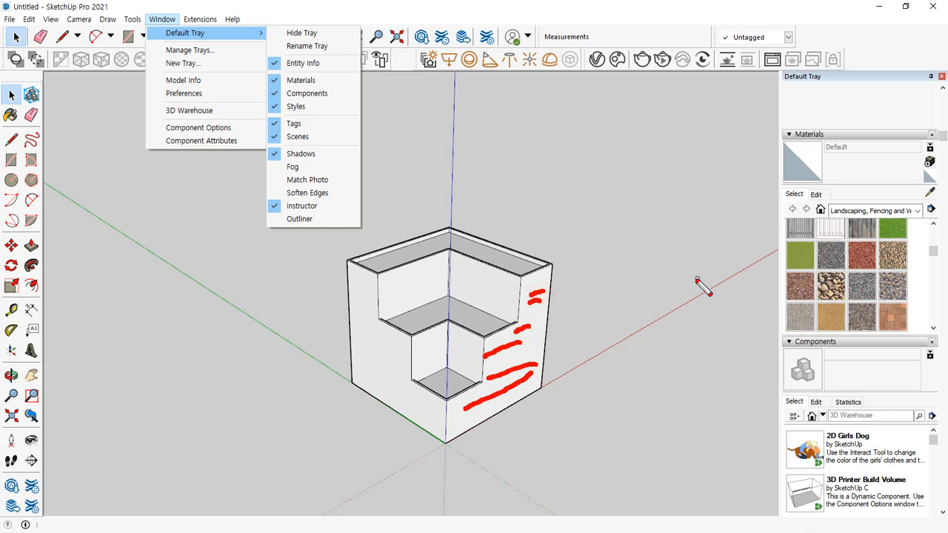
{"action": "key", "text": "Escape"}
Switch the material library to the Brick, Cladding and Siding collection and browse its swatches
{"action": "left_click", "coordinate": [883, 211]}
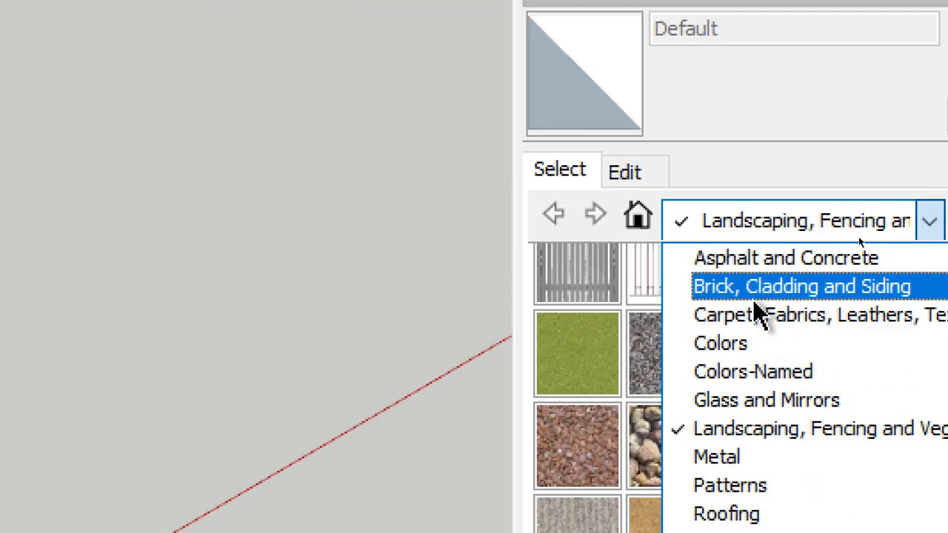
{"action": "left_click", "coordinate": [734, 292]}
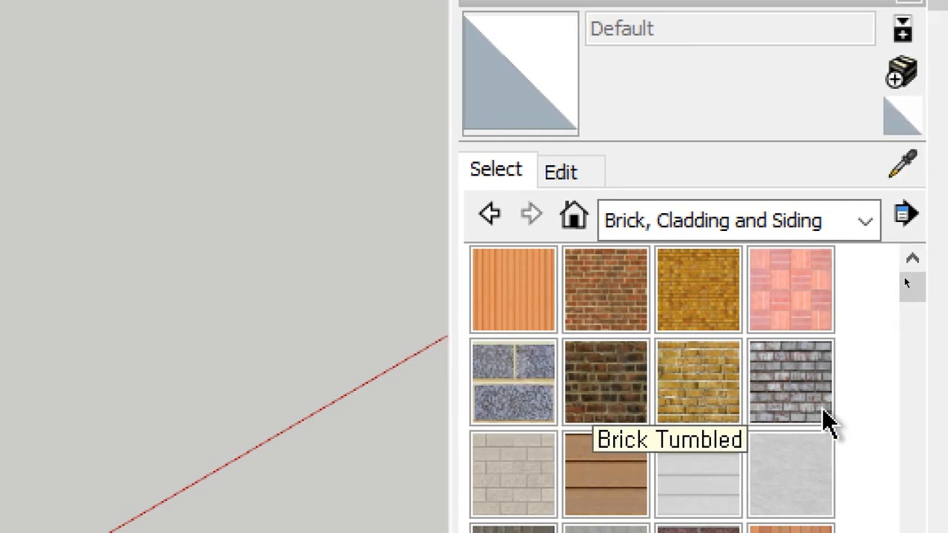
{"action": "scroll", "coordinate": [888, 444], "scroll_direction": "down", "scroll_amount": 3}
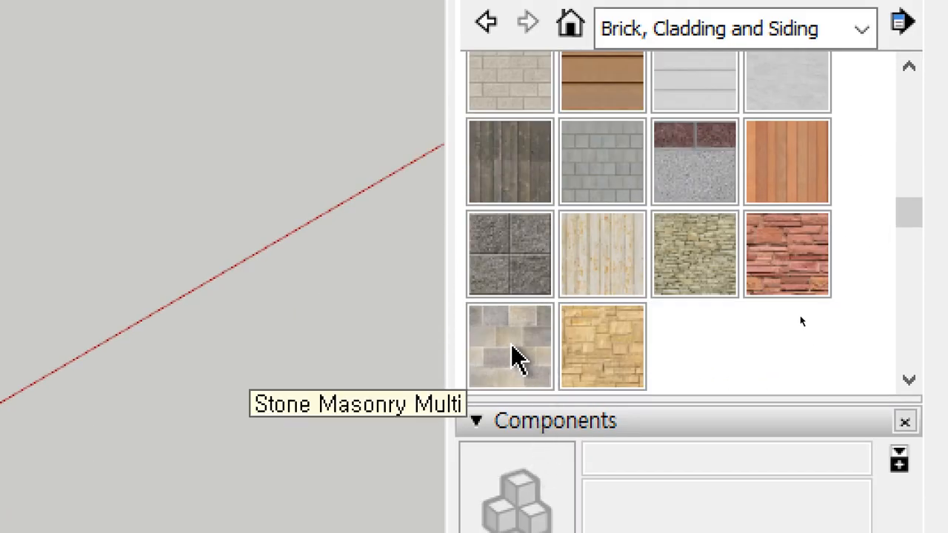
Paint the two stepped side faces of the cube with the Stone Masonry Multi material
{"action": "left_click", "coordinate": [512, 509]}
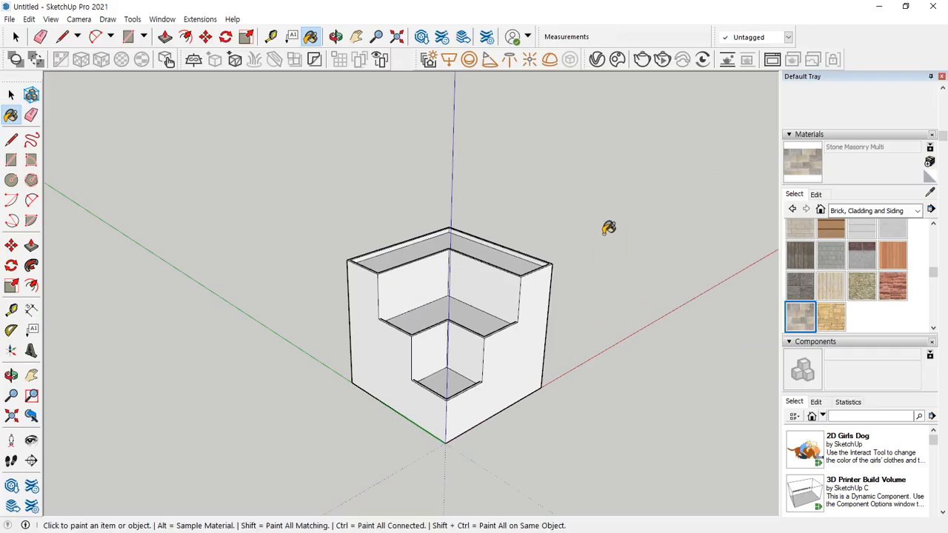
{"action": "left_click", "coordinate": [536, 303]}
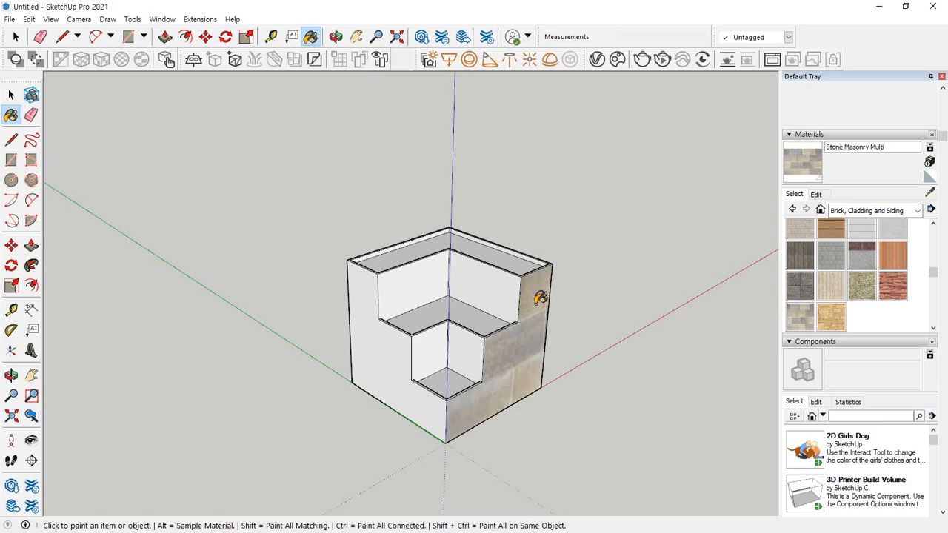
{"action": "left_click", "coordinate": [389, 339]}
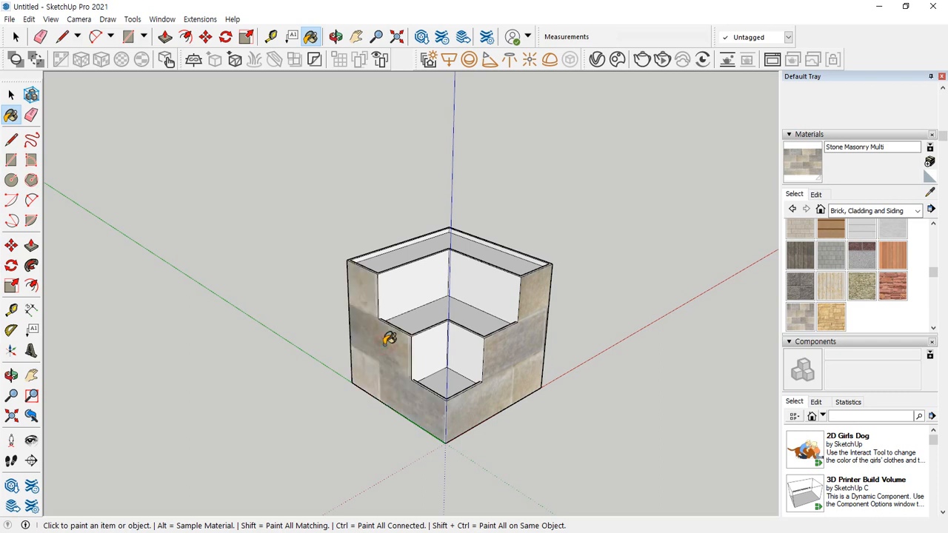
Repaint both stepped side faces with the Cladding Weathered material
{"action": "left_click", "coordinate": [799, 256]}
{"action": "left_click", "coordinate": [519, 349]}
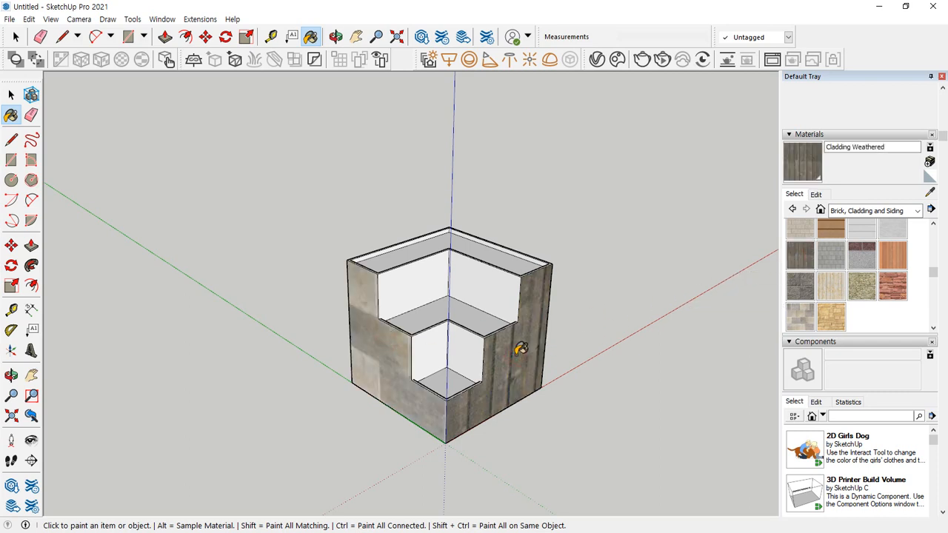
{"action": "left_click", "coordinate": [398, 358]}
Paint the two stepped side faces and the cube's rear side with the Brick Antique 01 material
{"action": "scroll", "coordinate": [874, 268], "scroll_direction": "up", "scroll_amount": 2}
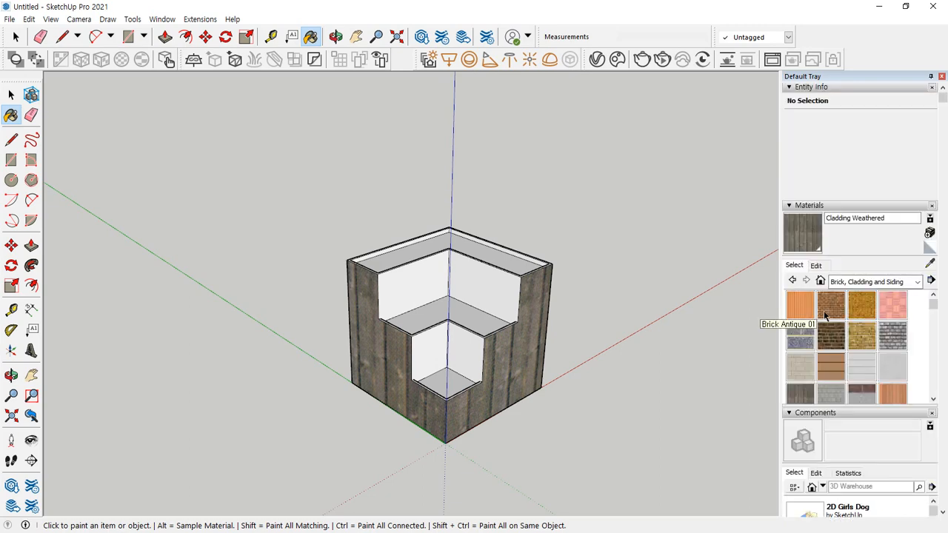
{"action": "left_click", "coordinate": [826, 314]}
{"action": "left_click", "coordinate": [537, 349]}
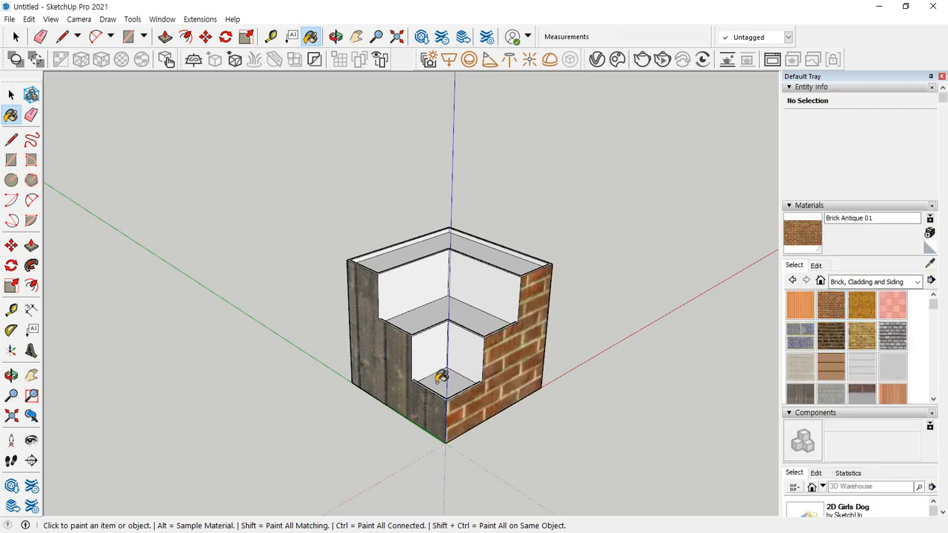
{"action": "left_click", "coordinate": [387, 377]}
{"action": "middle_click_drag", "start_coordinate": [306, 357], "coordinate": [406, 343]}
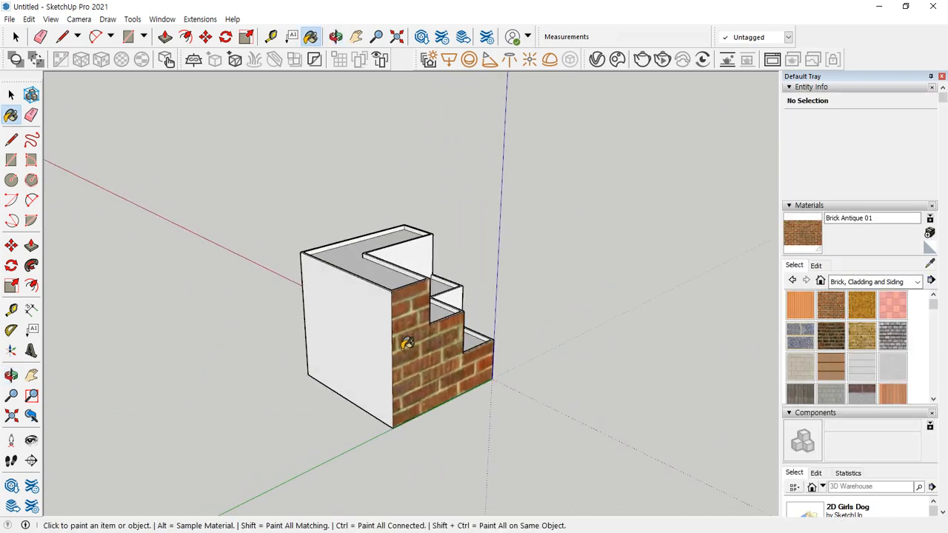
{"action": "left_click", "coordinate": [360, 331]}
{"action": "middle_click_drag", "start_coordinate": [222, 332], "coordinate": [745, 338]}
Paint the vertical walls rising from the lowest and middle steps with Brick Antique 01
{"action": "mouse_move", "coordinate": [417, 348]}
{"action": "middle_mouse_down"}
{"action": "mouse_move", "coordinate": [324, 354]}
{"action": "mouse_move", "coordinate": [586, 360]}
{"action": "middle_mouse_up"}
{"action": "scroll", "coordinate": [378, 330], "scroll_direction": "up", "scroll_amount": 8}
{"action": "mouse_move", "coordinate": [363, 337]}
{"action": "middle_mouse_down"}
{"action": "mouse_move", "coordinate": [420, 347]}
{"action": "mouse_move", "coordinate": [429, 372]}
{"action": "mouse_move", "coordinate": [529, 262]}
{"action": "middle_mouse_up"}
{"action": "left_click", "coordinate": [527, 260]}
{"action": "left_click", "coordinate": [387, 268]}
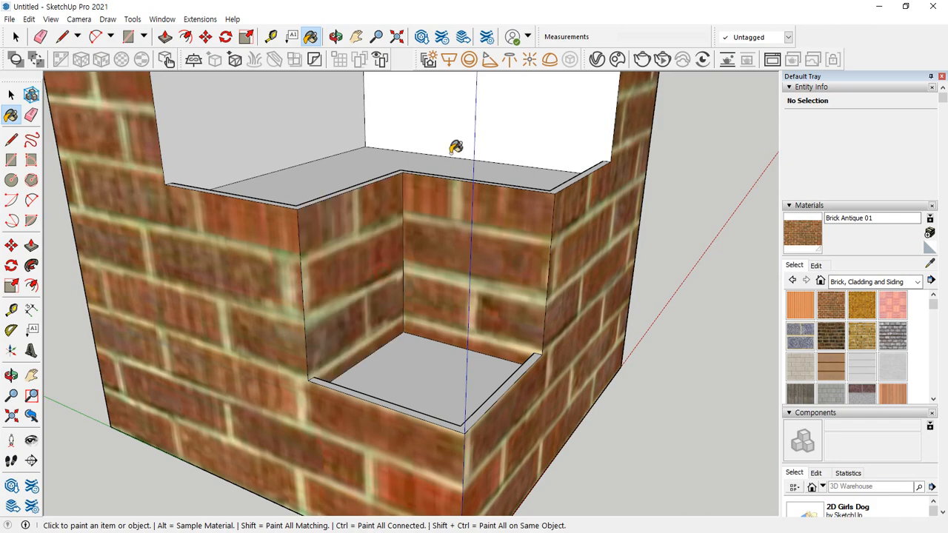
{"action": "left_click", "coordinate": [466, 111]}
{"action": "left_click", "coordinate": [311, 111]}
Paint the top of the topmost level's rim and its first inner rim faces with Brick Antique 01
{"action": "scroll", "coordinate": [390, 244], "scroll_direction": "down", "scroll_amount": 8}
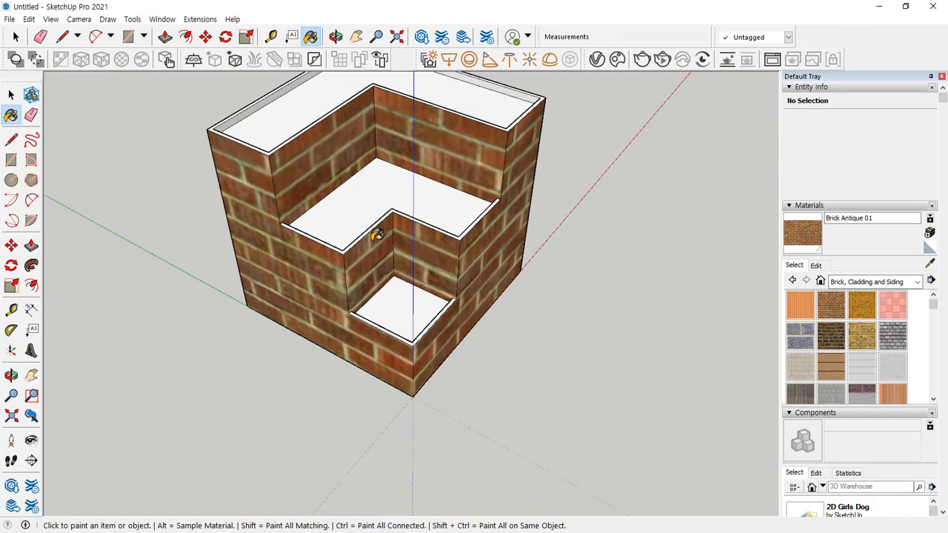
{"action": "middle_click_drag", "start_coordinate": [378, 235], "coordinate": [368, 374], "text": "shift"}
{"action": "scroll", "coordinate": [224, 272], "scroll_direction": "up", "scroll_amount": 8}
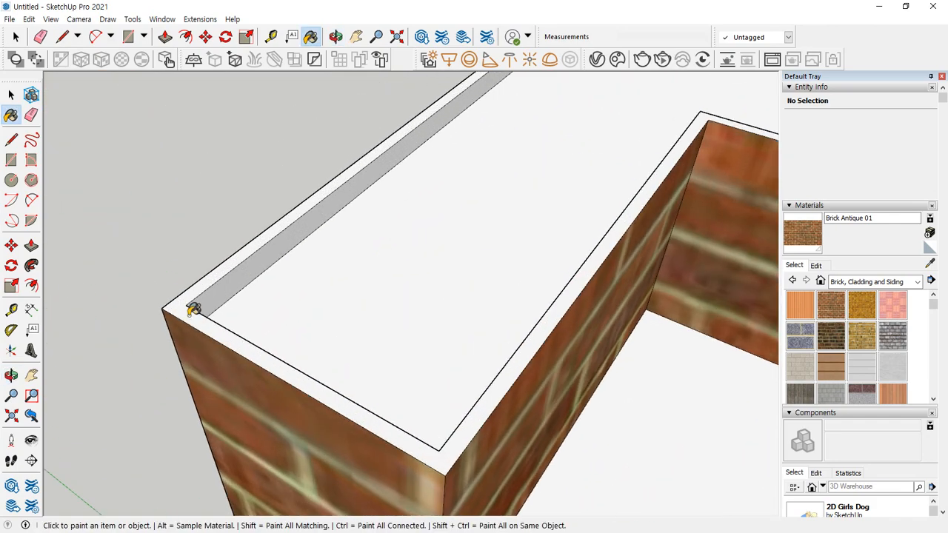
{"action": "left_click", "coordinate": [190, 314]}
{"action": "left_click", "coordinate": [212, 302]}
{"action": "middle_click_drag", "start_coordinate": [463, 296], "coordinate": [280, 234]}
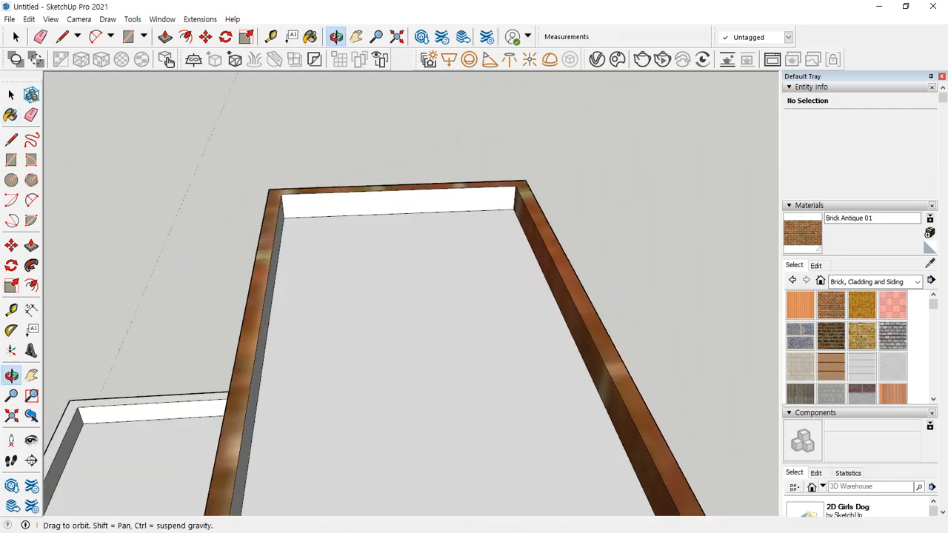
{"action": "left_click", "coordinate": [309, 201]}
{"action": "scroll", "coordinate": [311, 328], "scroll_direction": "down", "scroll_amount": 5}
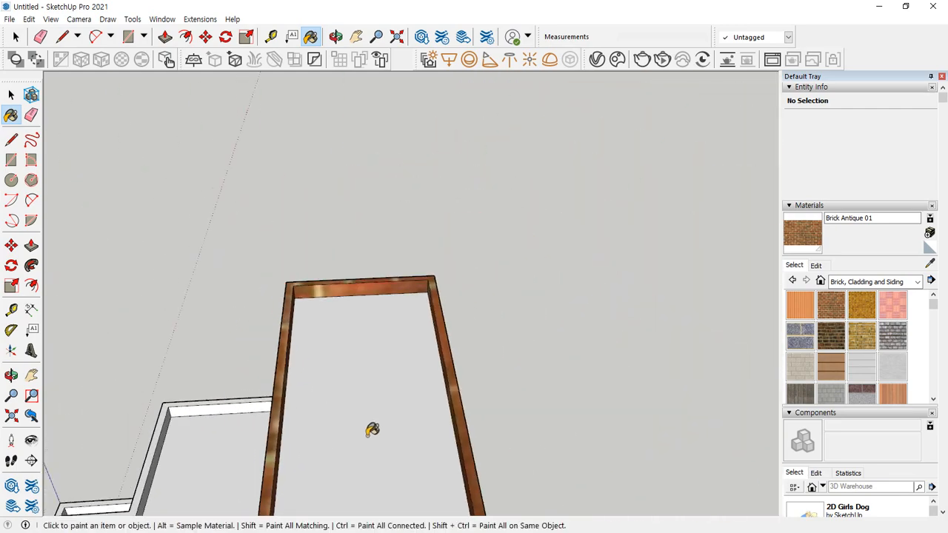
Paint the remaining inner faces of the topmost level's rim with Brick Antique 01
{"action": "middle_click_drag", "start_coordinate": [373, 430], "coordinate": [215, 325]}
{"action": "middle_click_drag", "start_coordinate": [285, 290], "coordinate": [570, 338], "text": "shift"}
{"action": "scroll", "coordinate": [318, 272], "scroll_direction": "up", "scroll_amount": 6}
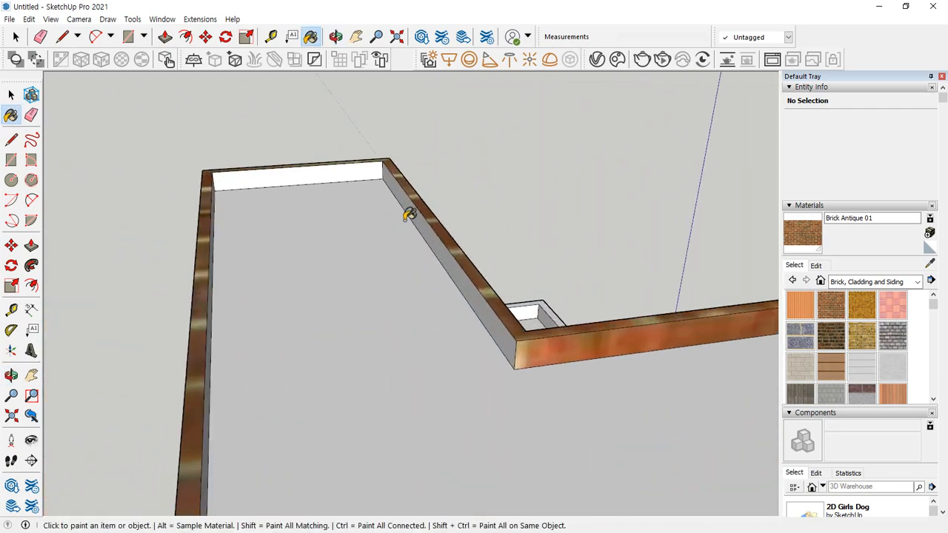
{"action": "left_click", "coordinate": [381, 170]}
{"action": "left_click", "coordinate": [370, 175]}
{"action": "middle_click_drag", "start_coordinate": [397, 205], "coordinate": [181, 171]}
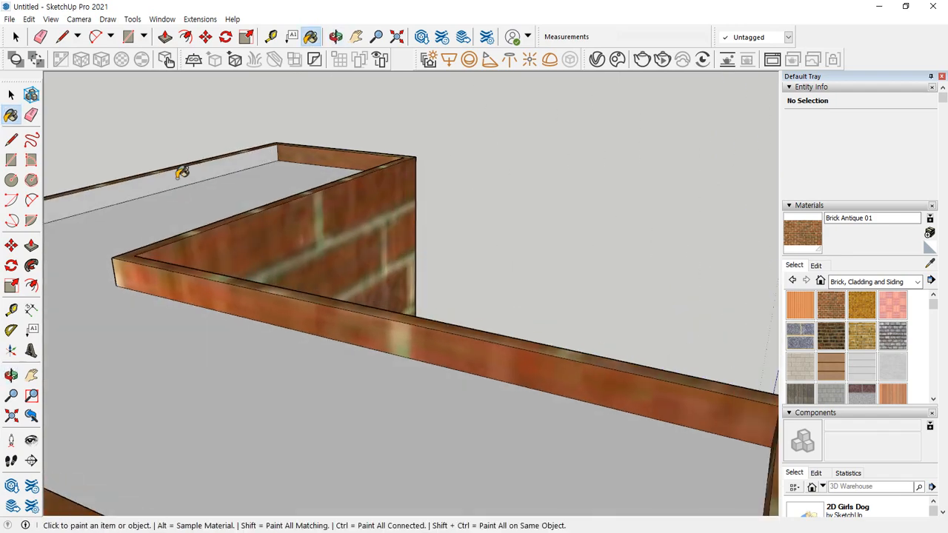
{"action": "left_click", "coordinate": [195, 171]}
{"action": "scroll", "coordinate": [158, 216], "scroll_direction": "down", "scroll_amount": 6}
{"action": "middle_click_drag", "start_coordinate": [156, 218], "coordinate": [362, 223], "text": "shift"}
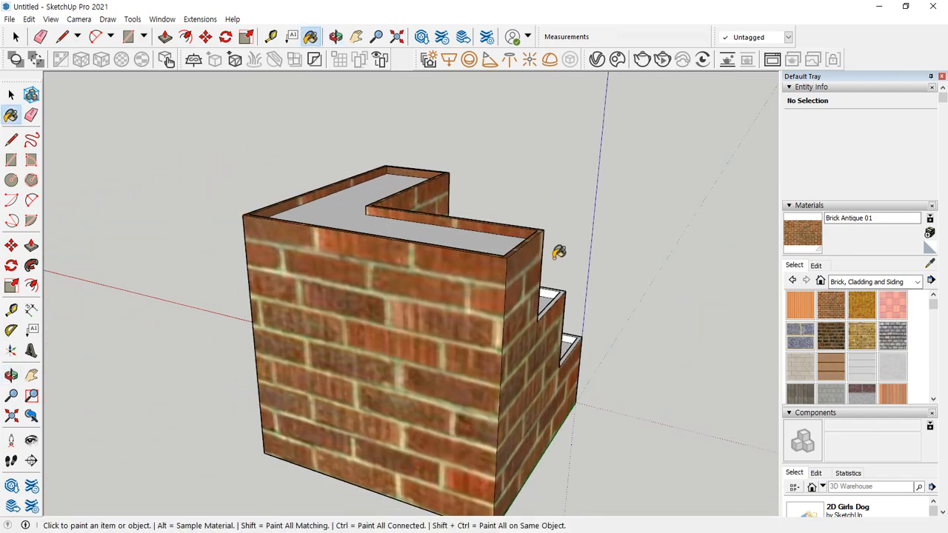
Paint the top faces of the middle and lowest levels' rims with Brick Antique 01
{"action": "middle_click_drag", "start_coordinate": [558, 253], "coordinate": [96, 280]}
{"action": "middle_click_drag", "start_coordinate": [566, 326], "coordinate": [541, 388]}
{"action": "middle_click_drag", "start_coordinate": [214, 315], "coordinate": [332, 345]}
{"action": "scroll", "coordinate": [367, 376], "scroll_direction": "up", "scroll_amount": 4}
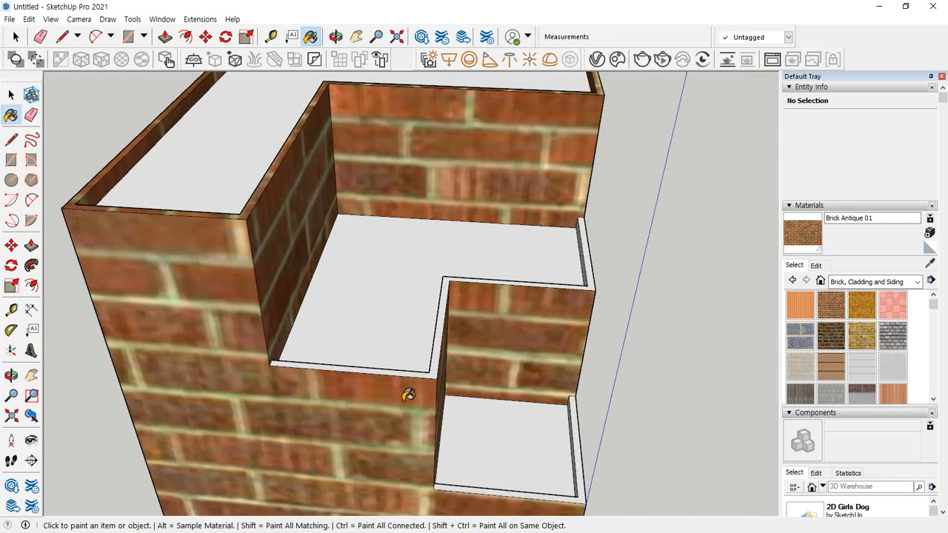
{"action": "left_click", "coordinate": [435, 368]}
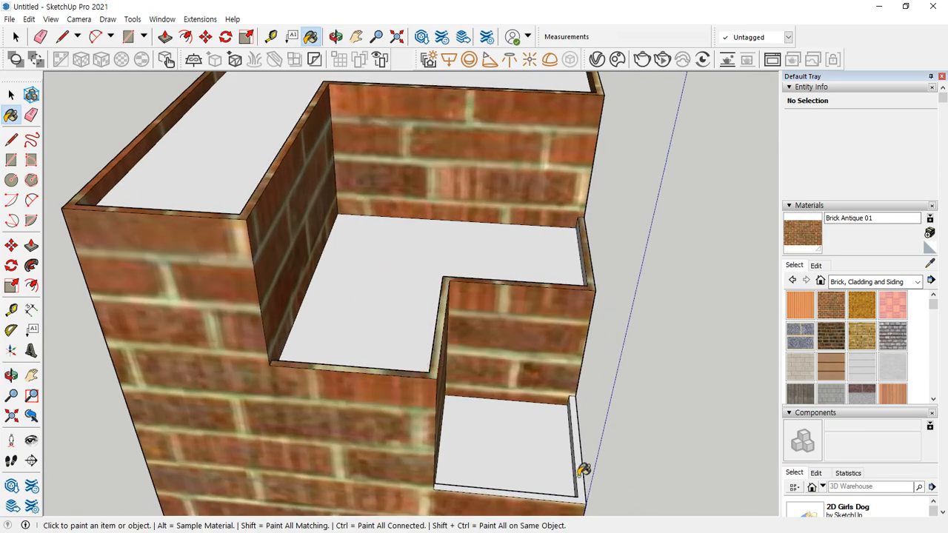
{"action": "left_click", "coordinate": [584, 470]}
Paint the lowest level's unpainted inner rim face and two adjoining inner rim faces of the middle level with Brick Antique 01
{"action": "mouse_move", "coordinate": [584, 469]}
{"action": "middle_mouse_down"}
{"action": "mouse_move", "coordinate": [297, 387]}
{"action": "mouse_move", "coordinate": [626, 423]}
{"action": "mouse_move", "coordinate": [502, 281]}
{"action": "mouse_move", "coordinate": [358, 267]}
{"action": "middle_mouse_up"}
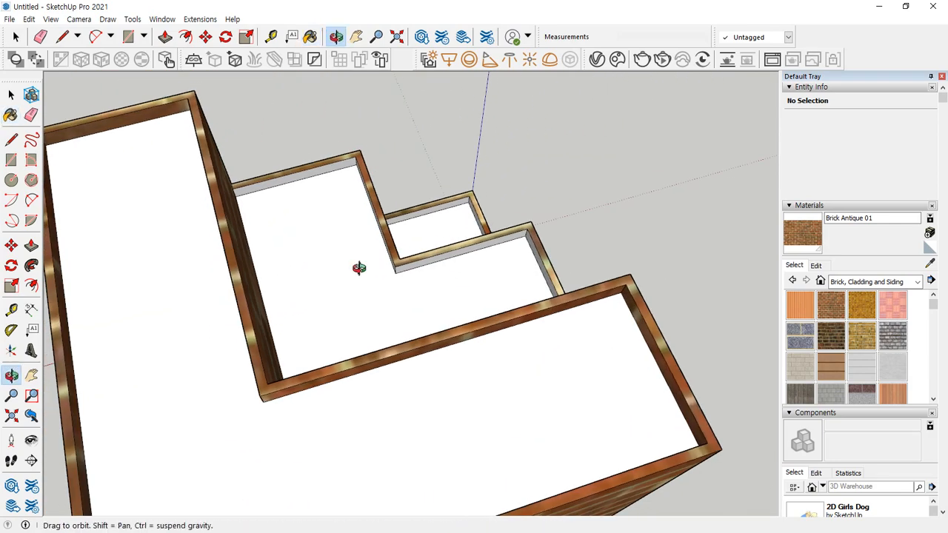
{"action": "scroll", "coordinate": [402, 217], "scroll_direction": "up", "scroll_amount": 6}
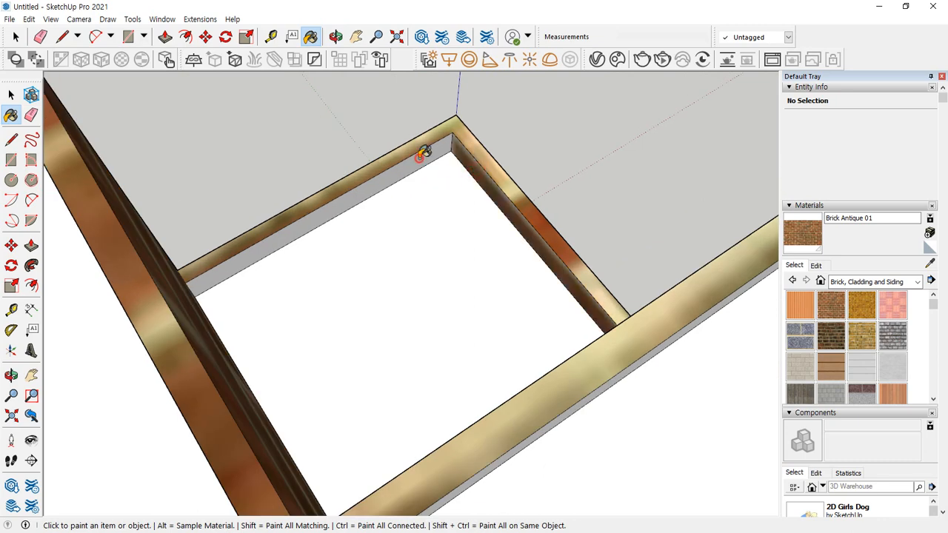
{"action": "left_click", "coordinate": [420, 157]}
{"action": "scroll", "coordinate": [543, 226], "scroll_direction": "down", "scroll_amount": 4}
{"action": "middle_click_drag", "start_coordinate": [633, 249], "coordinate": [376, 223], "text": "shift"}
{"action": "scroll", "coordinate": [453, 249], "scroll_direction": "up", "scroll_amount": 3}
{"action": "left_click", "coordinate": [497, 211]}
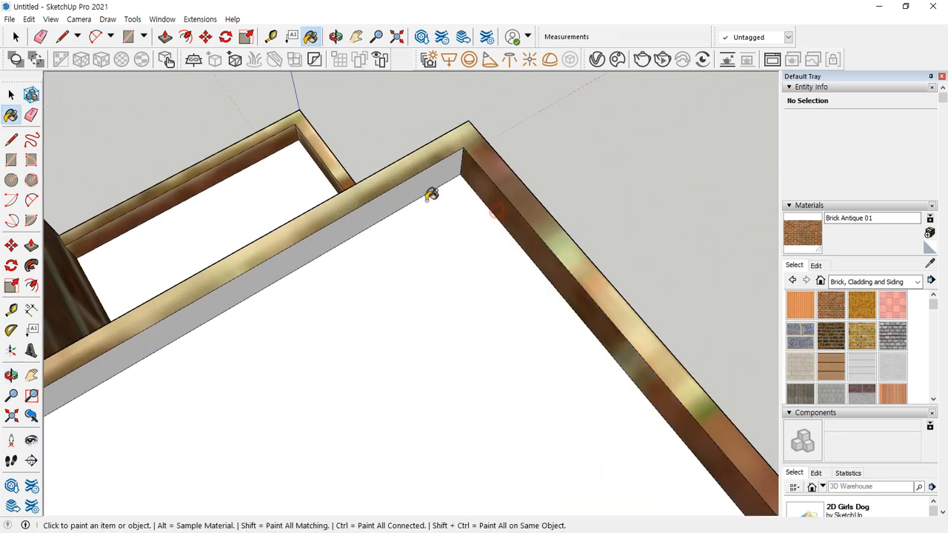
{"action": "left_click", "coordinate": [430, 194]}
Paint the middle level's remaining inner rim faces with Brick Antique 01
{"action": "scroll", "coordinate": [200, 264], "scroll_direction": "down", "scroll_amount": 3}
{"action": "middle_click_drag", "start_coordinate": [200, 265], "coordinate": [482, 220], "text": "shift"}
{"action": "scroll", "coordinate": [489, 185], "scroll_direction": "up", "scroll_amount": 3}
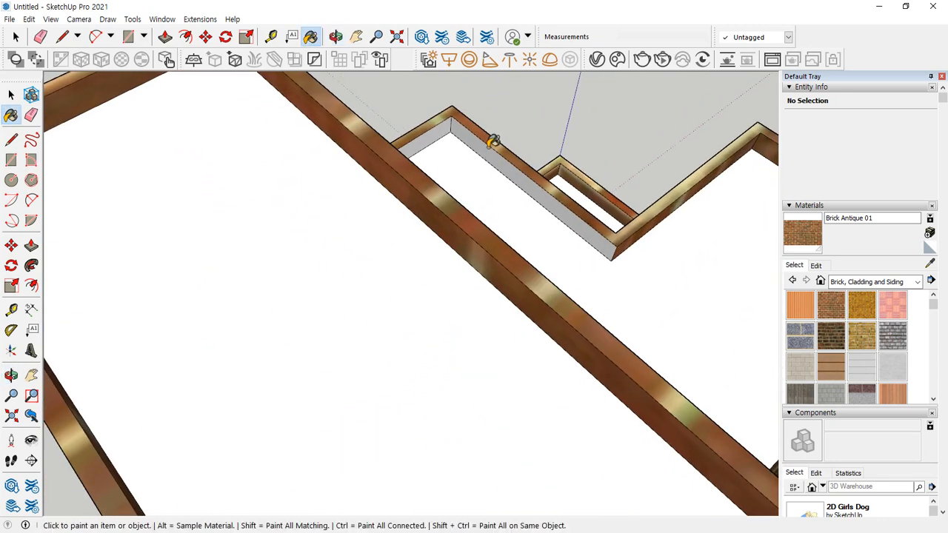
{"action": "middle_click_drag", "start_coordinate": [493, 142], "coordinate": [415, 343], "text": "shift"}
{"action": "scroll", "coordinate": [416, 332], "scroll_direction": "up", "scroll_amount": 3}
{"action": "left_click", "coordinate": [415, 326]}
{"action": "left_click", "coordinate": [371, 314]}
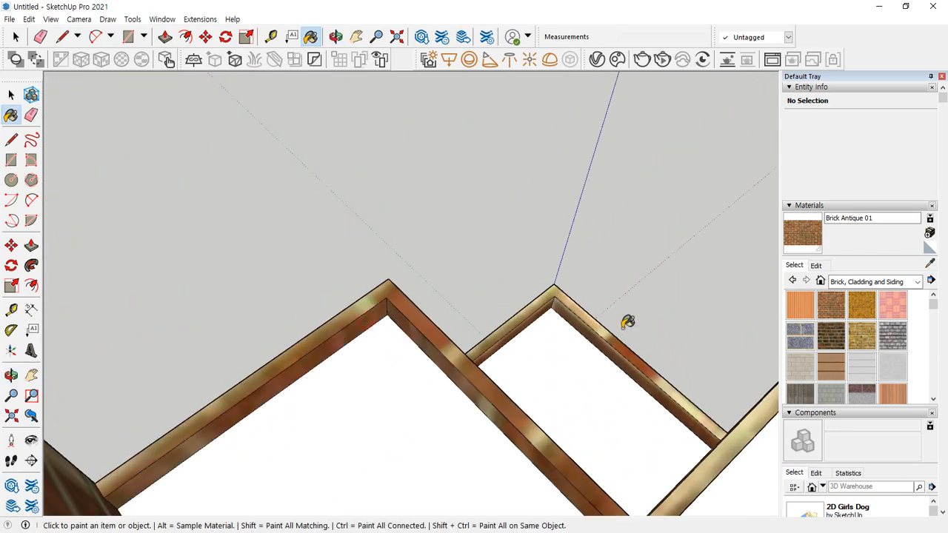
Inspect the brick coverage of the whole stepped model from the front and above
{"action": "scroll", "coordinate": [716, 323], "scroll_direction": "down", "scroll_amount": 3}
{"action": "middle_click_drag", "start_coordinate": [743, 322], "coordinate": [205, 230]}
{"action": "scroll", "coordinate": [271, 260], "scroll_direction": "down", "scroll_amount": 2}
{"action": "scroll", "coordinate": [273, 259], "scroll_direction": "down", "scroll_amount": 2}
{"action": "middle_click_drag", "start_coordinate": [300, 272], "coordinate": [334, 300]}
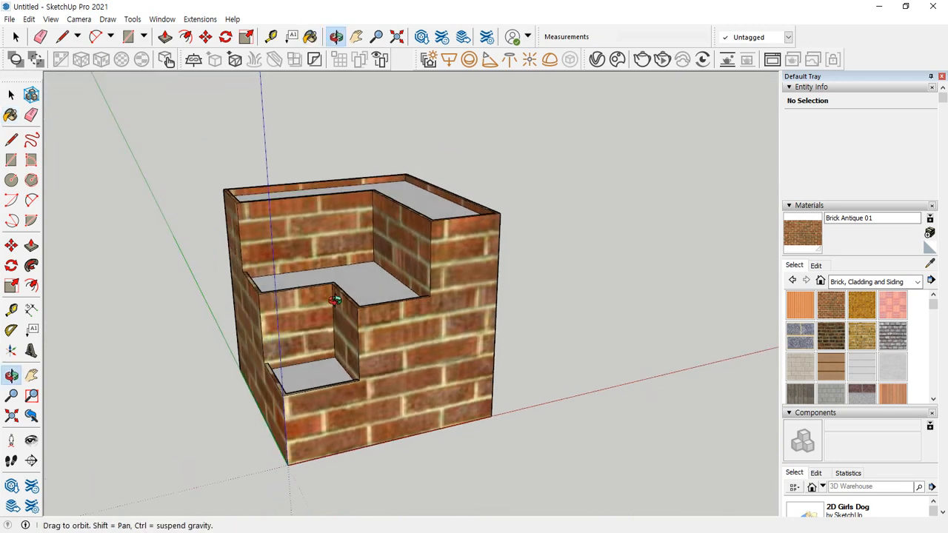
{"action": "scroll", "coordinate": [357, 337], "scroll_direction": "up", "scroll_amount": 4}
{"action": "mouse_move", "coordinate": [356, 333]}
{"action": "middle_mouse_down"}
{"action": "mouse_move", "coordinate": [348, 355]}
{"action": "mouse_move", "coordinate": [363, 351]}
{"action": "mouse_move", "coordinate": [381, 322]}
{"action": "mouse_move", "coordinate": [413, 339]}
{"action": "middle_mouse_up"}
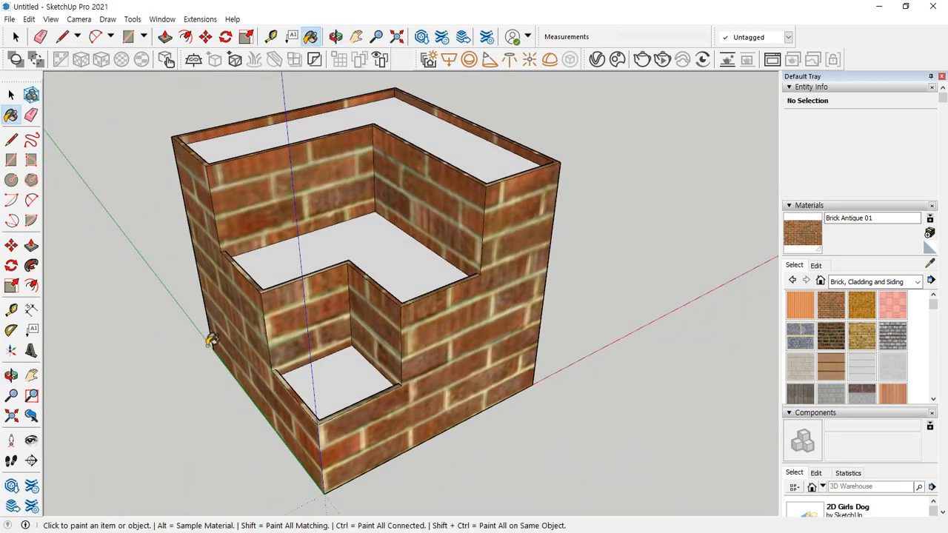
Select the brick-painted stepped side face that runs along the red axis
{"action": "key", "text": "ctrl"}
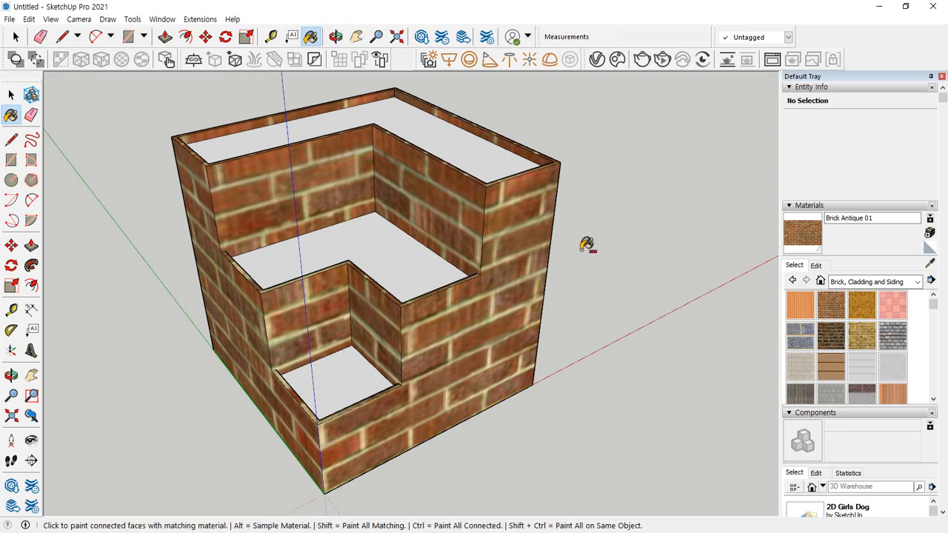
{"action": "left_click", "coordinate": [811, 266]}
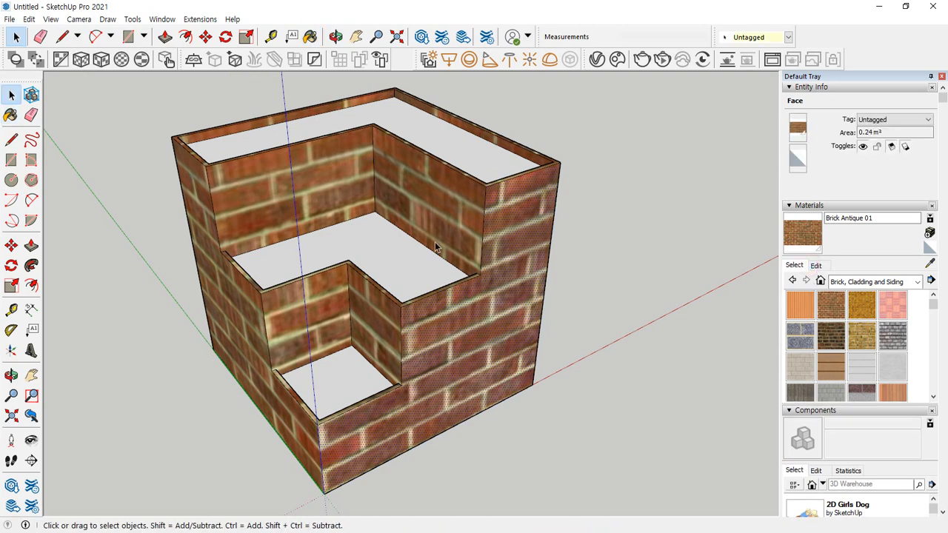
{"action": "scroll", "coordinate": [437, 247], "scroll_direction": "up", "scroll_amount": 1}
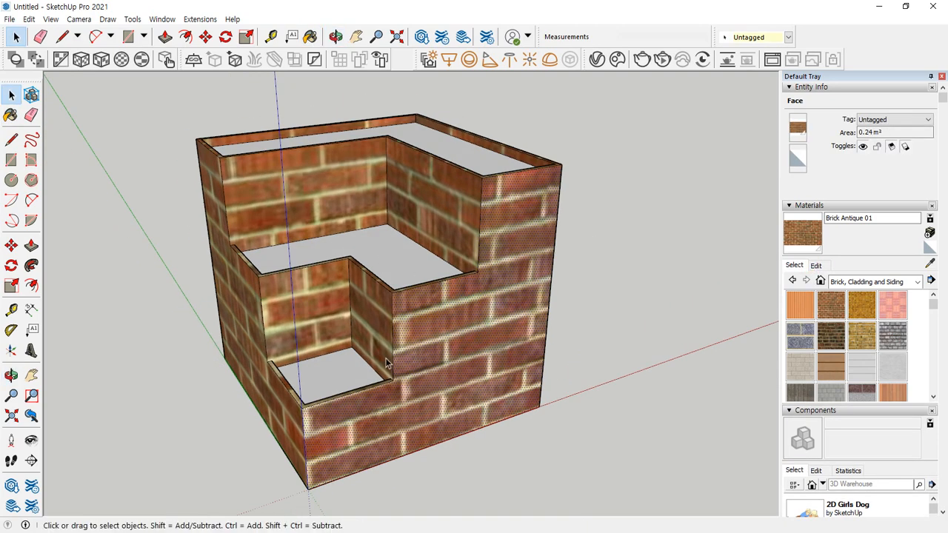
{"action": "scroll", "coordinate": [403, 364], "scroll_direction": "up", "scroll_amount": 1}
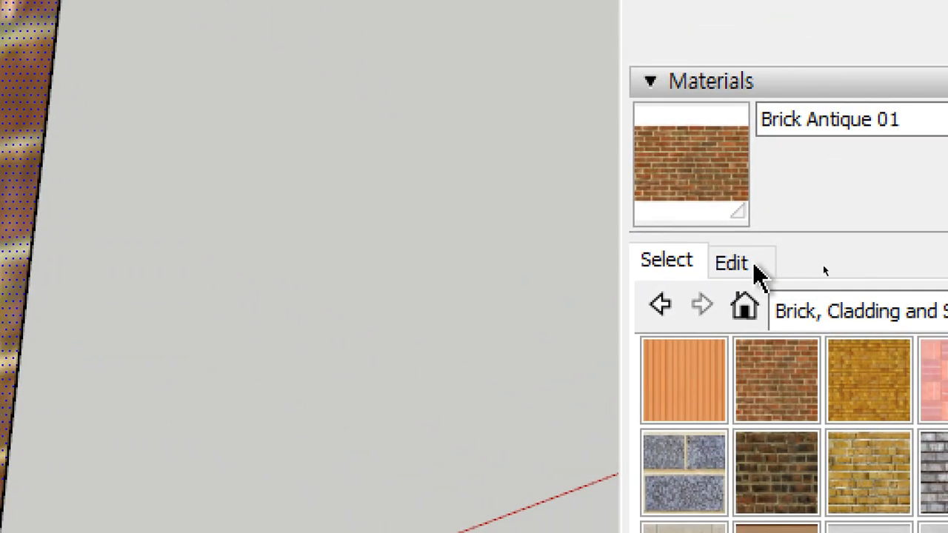
Edit the Brick Antique 01 material with its aspect ratio locked and set the texture width to 700 mm
{"action": "left_click", "coordinate": [754, 267]}
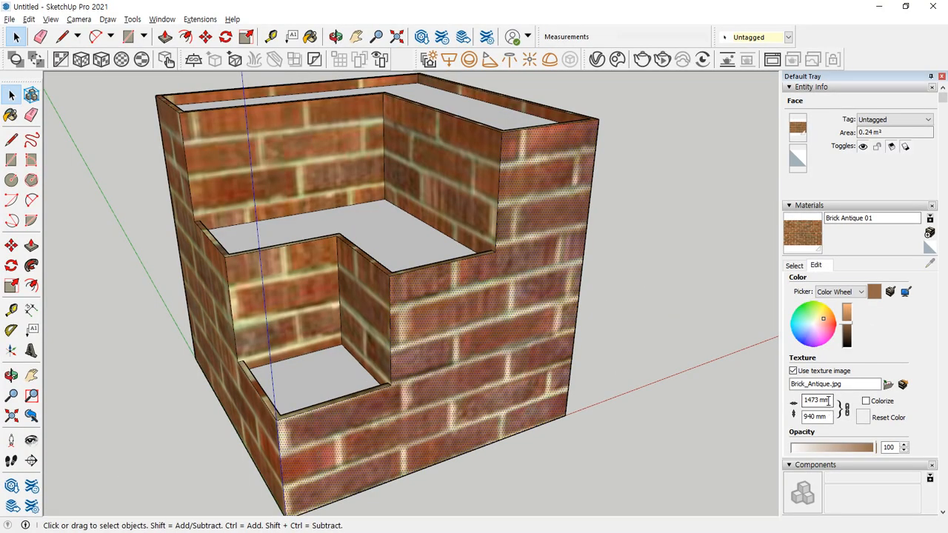
{"action": "left_click_drag", "start_coordinate": [829, 400], "coordinate": [797, 402]}
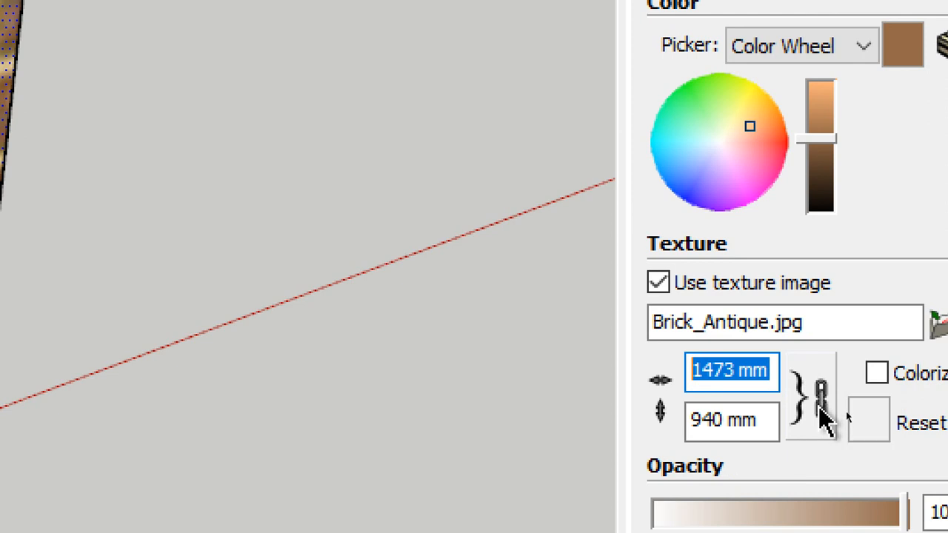
{"action": "left_click", "coordinate": [822, 407]}
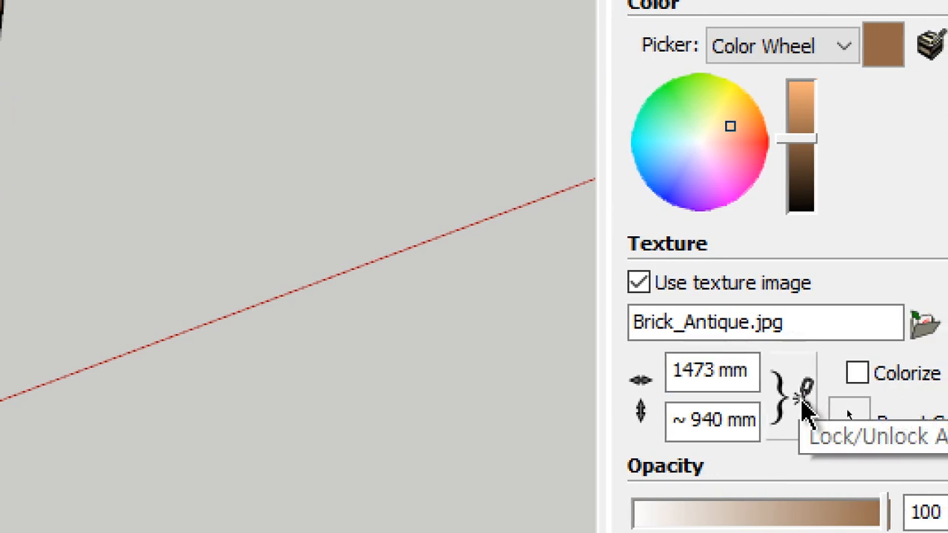
{"action": "left_click", "coordinate": [804, 404]}
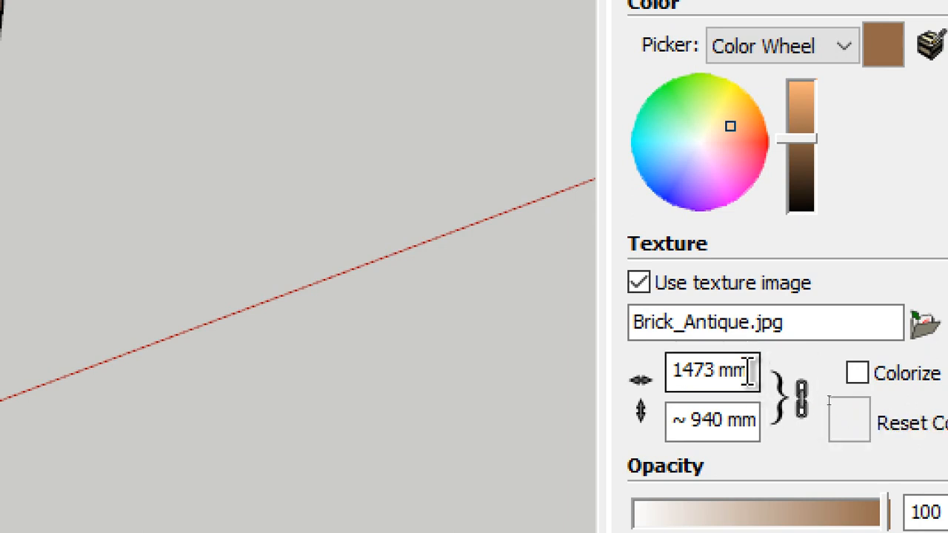
{"action": "left_click_drag", "start_coordinate": [745, 370], "coordinate": [669, 370]}
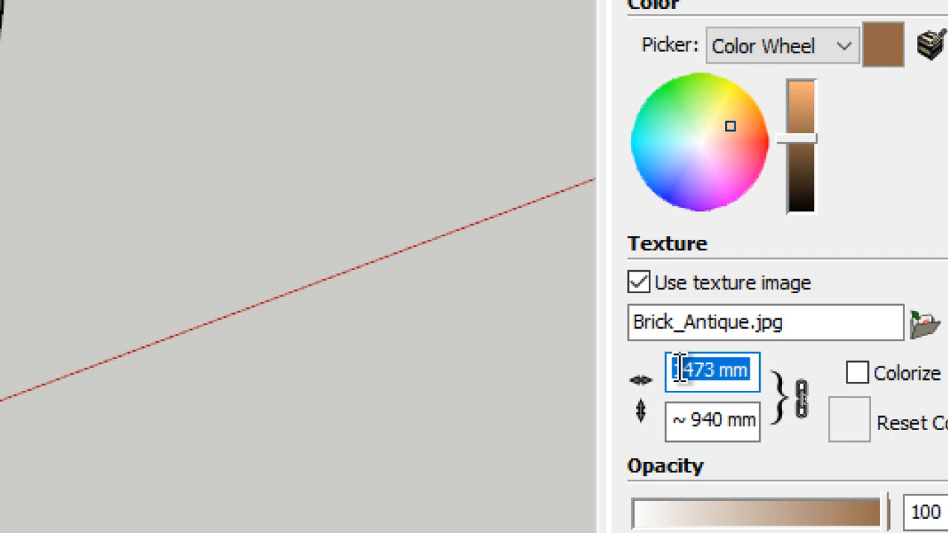
{"action": "type", "text": "700"}
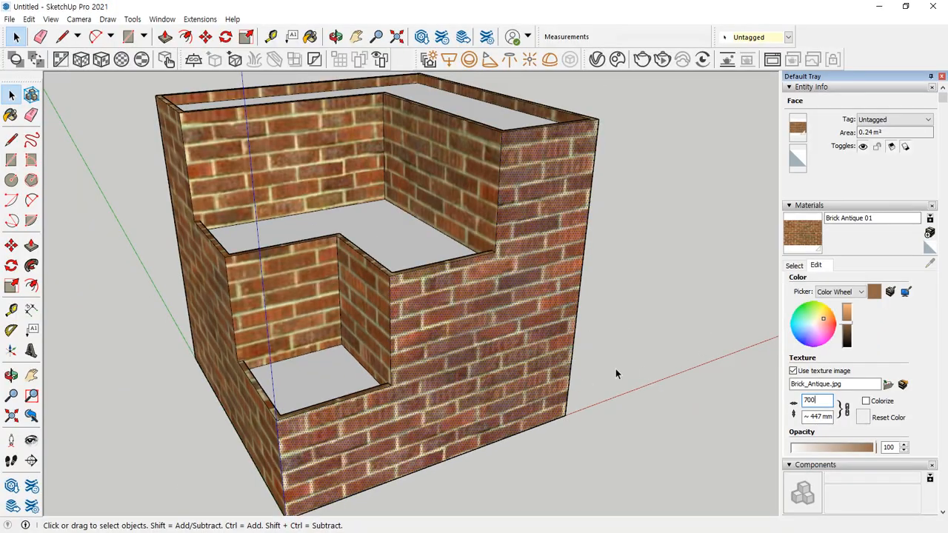
{"action": "left_click", "coordinate": [237, 267]}
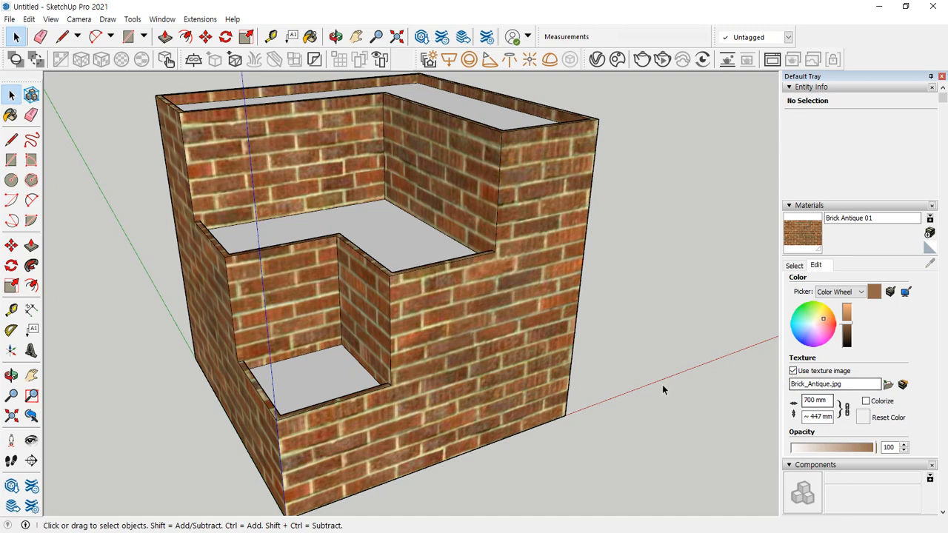
Try texture widths of 1400 mm and 500 mm for Brick Antique 01
{"action": "left_click_drag", "start_coordinate": [827, 401], "coordinate": [803, 400]}
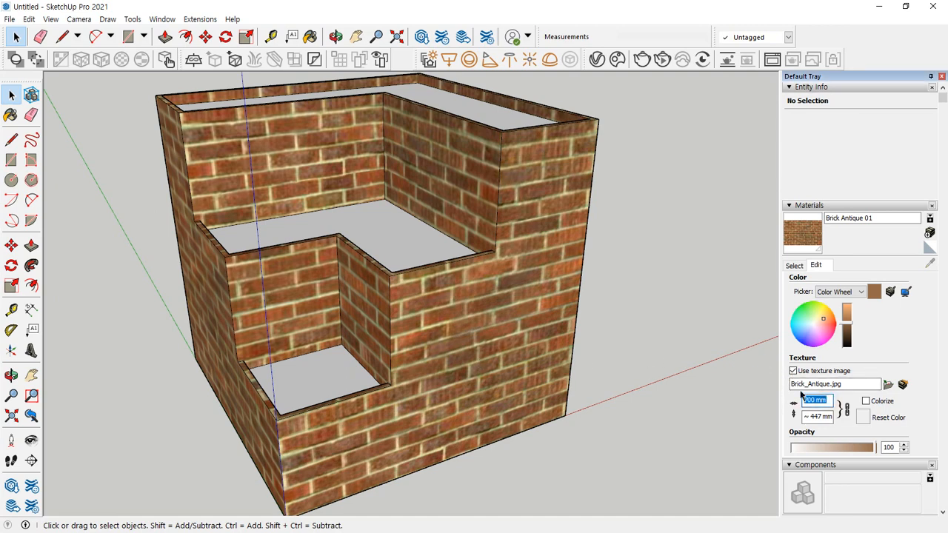
{"action": "type", "text": "1400"}
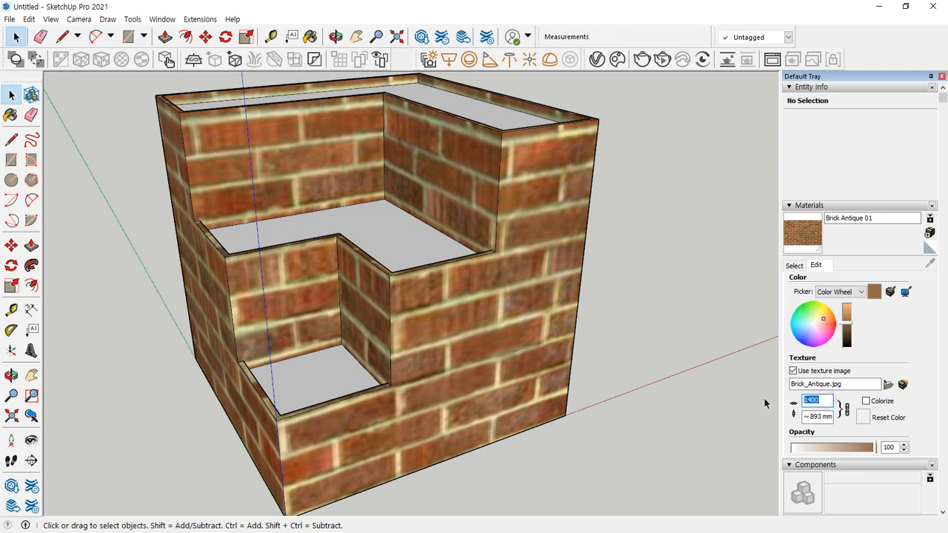
{"action": "type", "text": "500"}
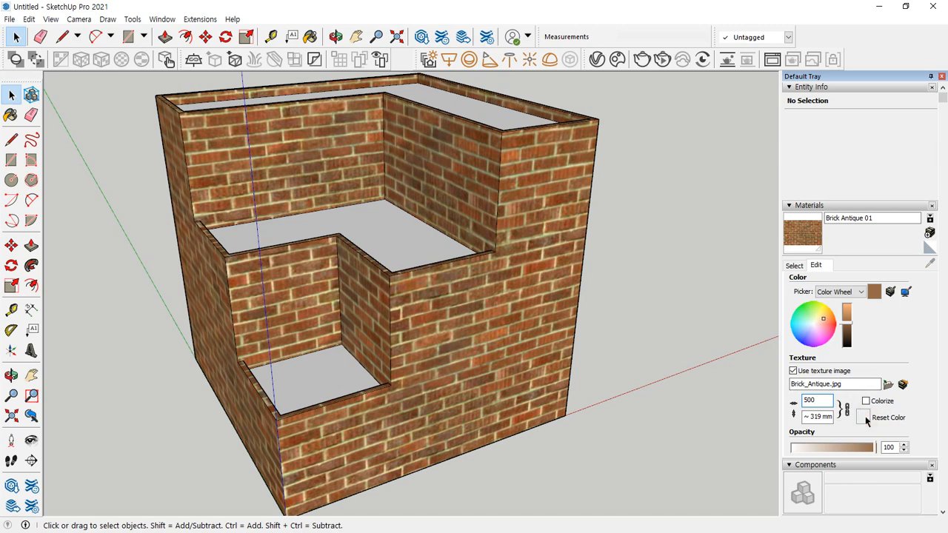
Turn off the texture image of Brick Antique 01 and cancel choosing a replacement image
{"action": "left_click", "coordinate": [794, 371]}
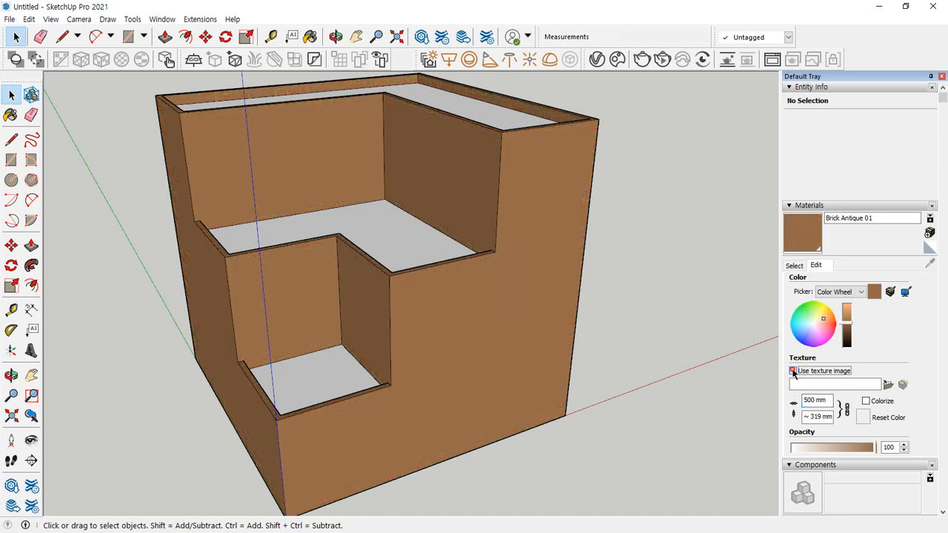
{"action": "left_click", "coordinate": [793, 371]}
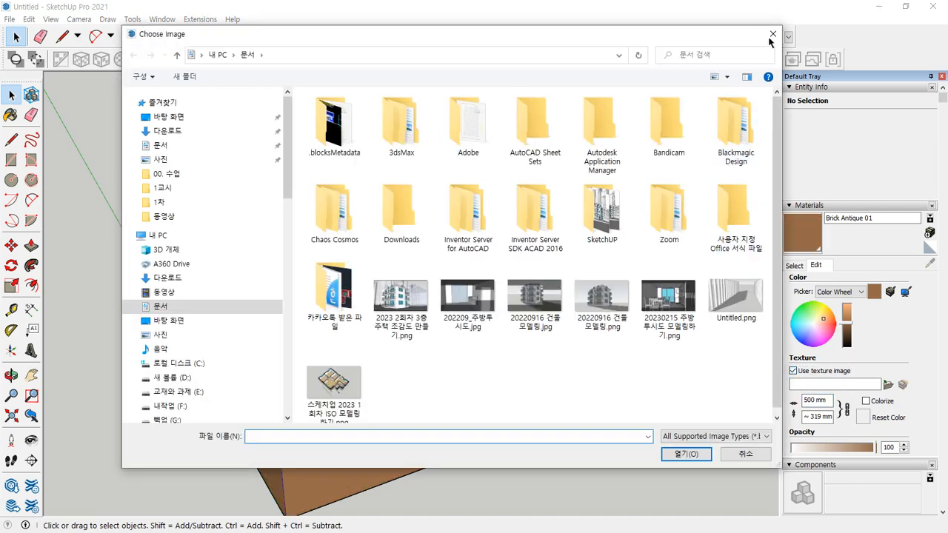
{"action": "left_click", "coordinate": [771, 35]}
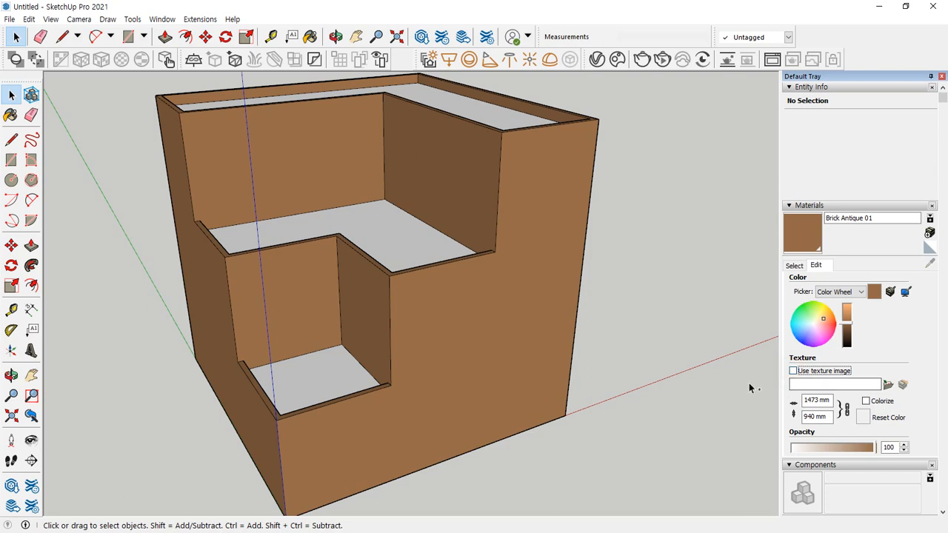
Pick Brick Antique 01 from the library again and paint both outer stepped side faces and the lower step's walls
{"action": "left_click", "coordinate": [793, 265]}
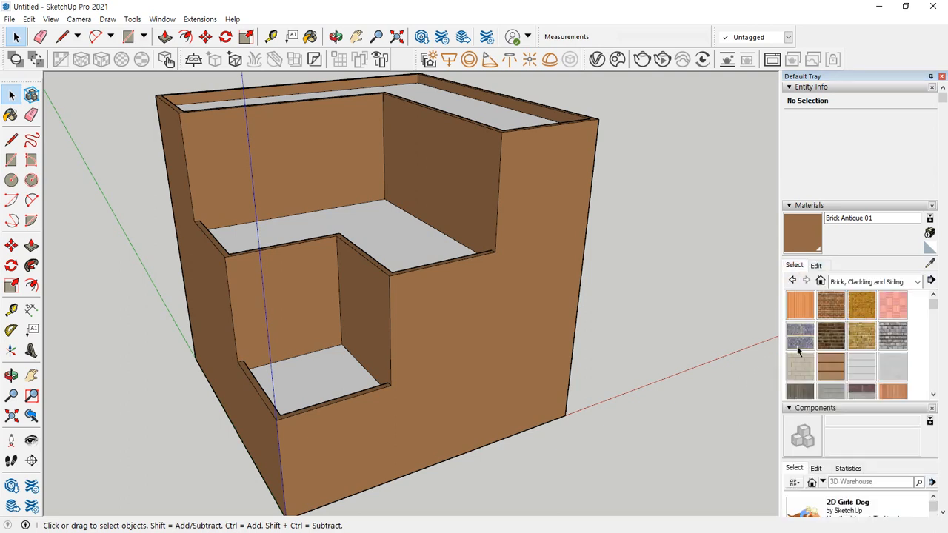
{"action": "left_click", "coordinate": [826, 314]}
{"action": "left_click", "coordinate": [392, 359]}
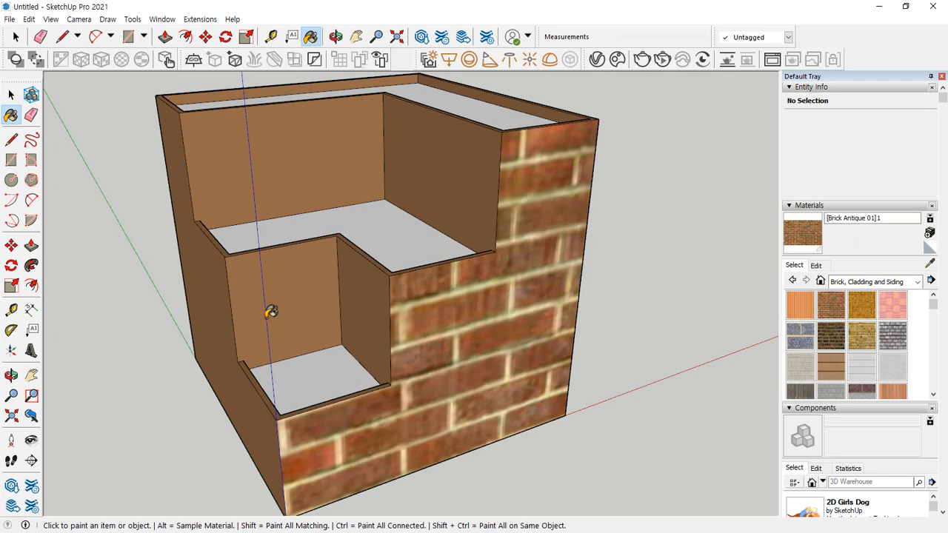
{"action": "middle_click_drag", "start_coordinate": [272, 312], "coordinate": [436, 303]}
{"action": "left_click", "coordinate": [437, 303]}
{"action": "left_click", "coordinate": [311, 323]}
{"action": "left_click", "coordinate": [321, 436]}
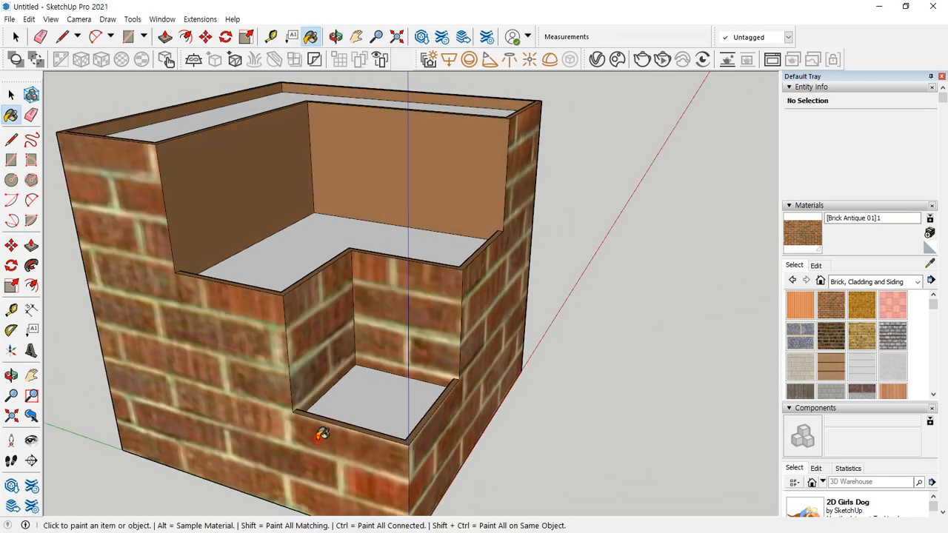
Paint the upper step's two walls and the rear outer side with the fresh Brick Antique 01
{"action": "left_click", "coordinate": [186, 179]}
{"action": "left_click", "coordinate": [356, 156]}
{"action": "mouse_move", "coordinate": [355, 156]}
{"action": "middle_mouse_down"}
{"action": "mouse_move", "coordinate": [473, 245]}
{"action": "mouse_move", "coordinate": [567, 299]}
{"action": "mouse_move", "coordinate": [622, 311]}
{"action": "mouse_move", "coordinate": [57, 299]}
{"action": "middle_mouse_up"}
{"action": "left_click", "coordinate": [423, 277]}
{"action": "mouse_move", "coordinate": [422, 277]}
{"action": "middle_mouse_down"}
{"action": "mouse_move", "coordinate": [349, 332]}
{"action": "mouse_move", "coordinate": [451, 381]}
{"action": "middle_mouse_up"}
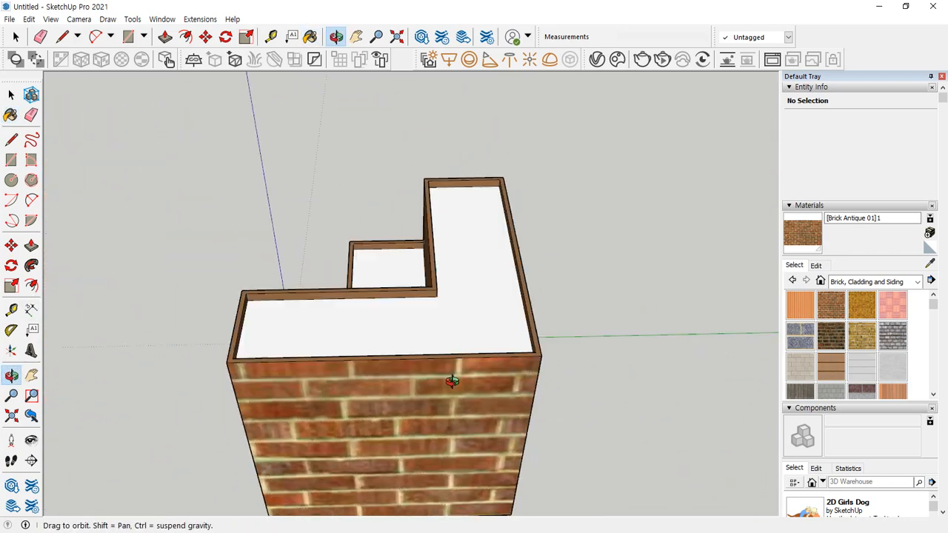
Paint the rims' top faces and one inner rim face of the lowest level with the fresh Brick Antique 01
{"action": "scroll", "coordinate": [518, 364], "scroll_direction": "up", "scroll_amount": 5}
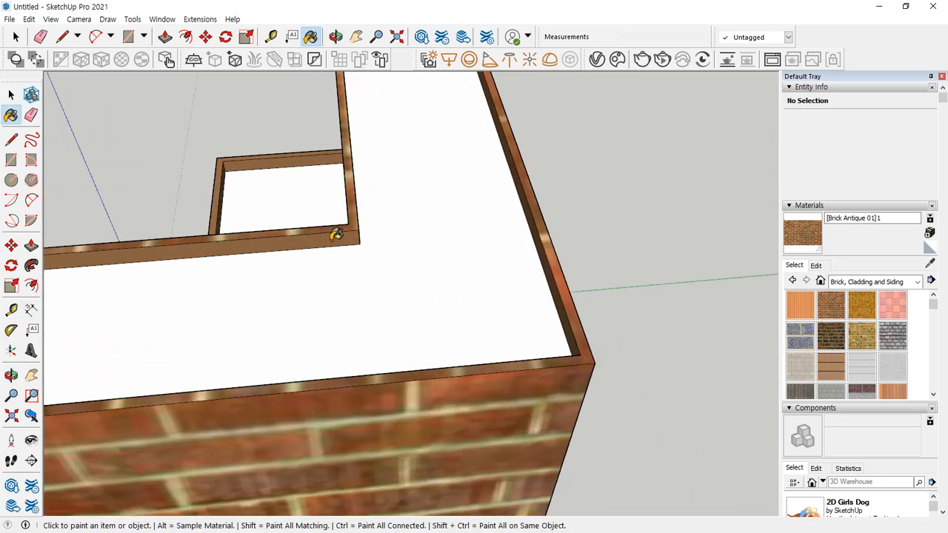
{"action": "mouse_move", "coordinate": [333, 232]}
{"action": "middle_mouse_down"}
{"action": "mouse_move", "coordinate": [373, 260]}
{"action": "mouse_move", "coordinate": [404, 343]}
{"action": "middle_mouse_up"}
{"action": "scroll", "coordinate": [440, 389], "scroll_direction": "up", "scroll_amount": 3}
{"action": "left_click", "coordinate": [440, 388]}
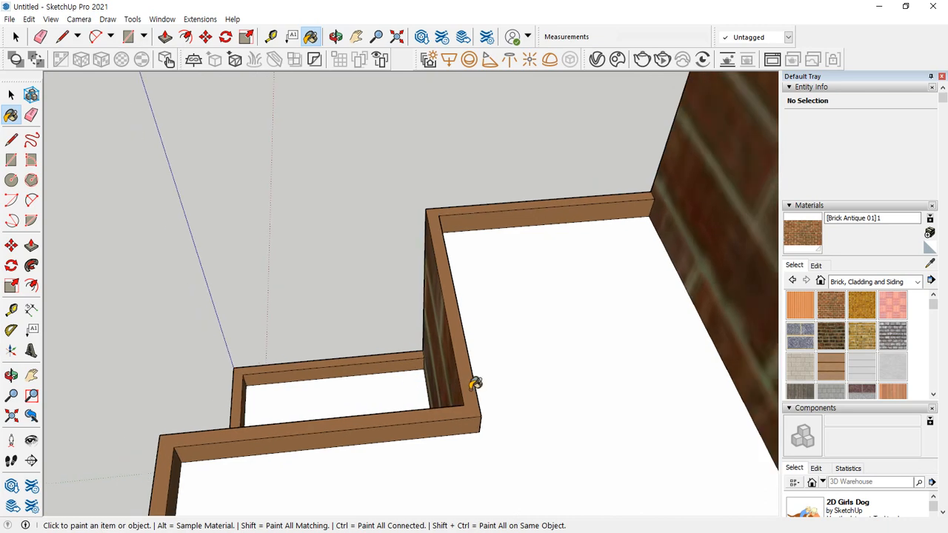
{"action": "left_click", "coordinate": [317, 361]}
{"action": "left_click", "coordinate": [318, 366]}
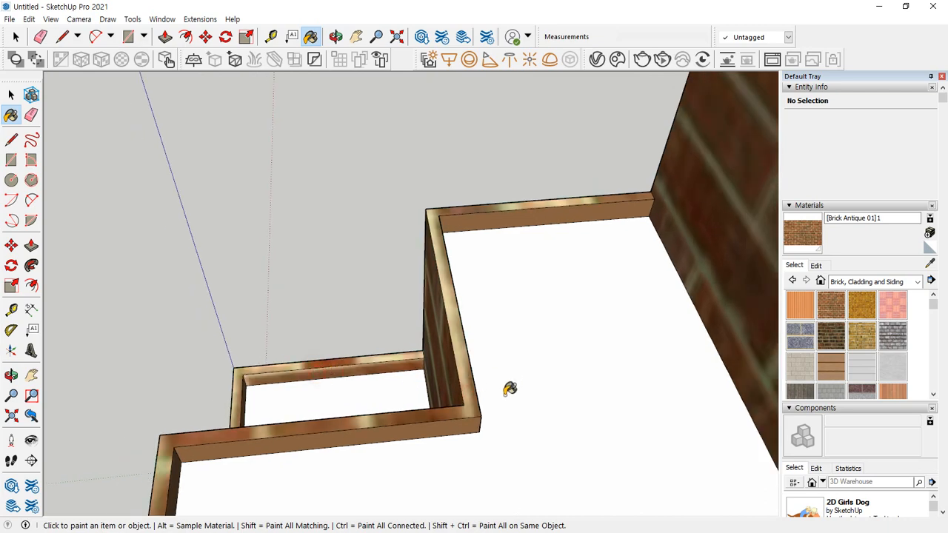
Paint the lowest level's other inner rim face and the middle level's rim faces with the fresh Brick Antique 01
{"action": "mouse_move", "coordinate": [242, 391]}
{"action": "middle_mouse_down"}
{"action": "mouse_move", "coordinate": [283, 366]}
{"action": "mouse_move", "coordinate": [226, 260]}
{"action": "middle_mouse_up"}
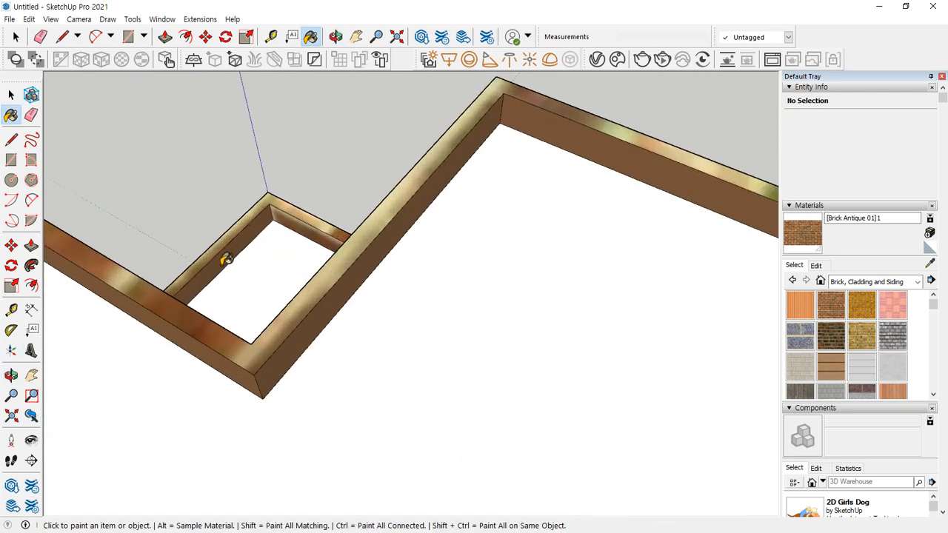
{"action": "left_click", "coordinate": [230, 251]}
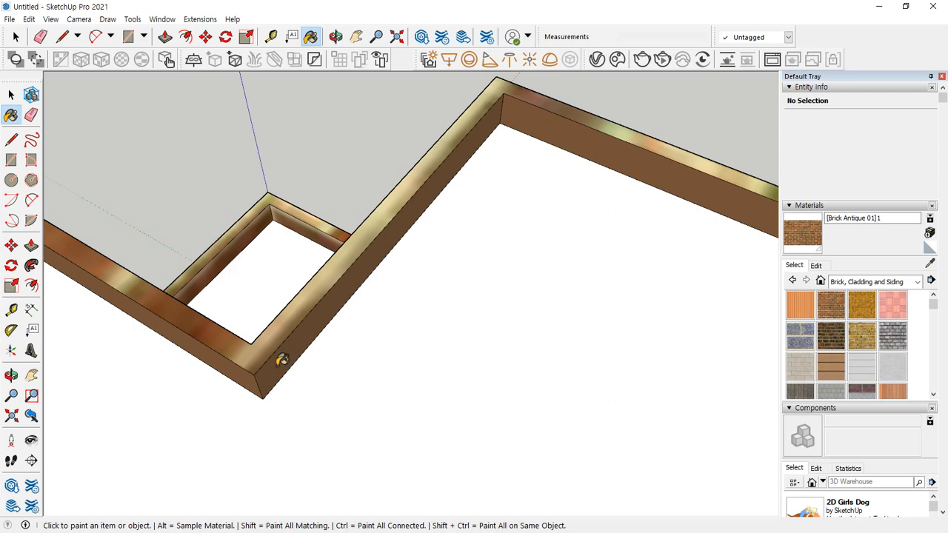
{"action": "left_click", "coordinate": [531, 115]}
{"action": "left_click", "coordinate": [446, 179]}
Paint all remaining plain brown faces with the fresh Brick Antique 01 at once by matching material
{"action": "middle_click_drag", "start_coordinate": [302, 284], "coordinate": [319, 283]}
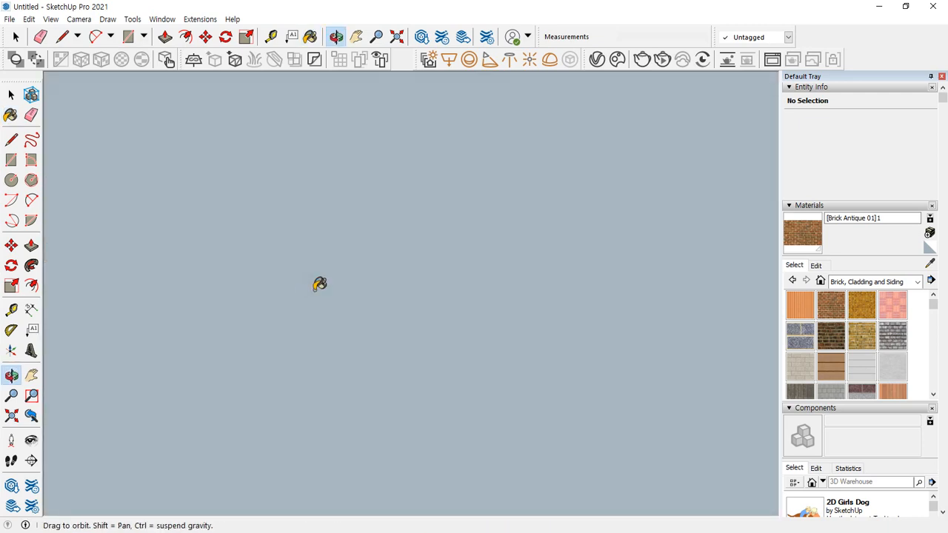
{"action": "key", "text": "ctrl+shift+e"}
{"action": "scroll", "coordinate": [339, 145], "scroll_direction": "up", "scroll_amount": 3}
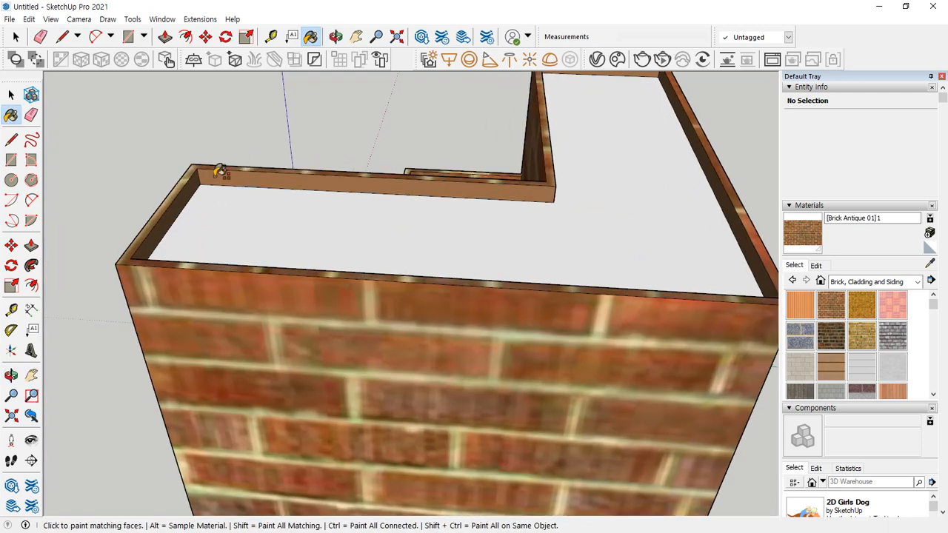
{"action": "left_click", "coordinate": [215, 178], "text": "shift"}
{"action": "middle_click_drag", "start_coordinate": [195, 220], "coordinate": [77, 219]}
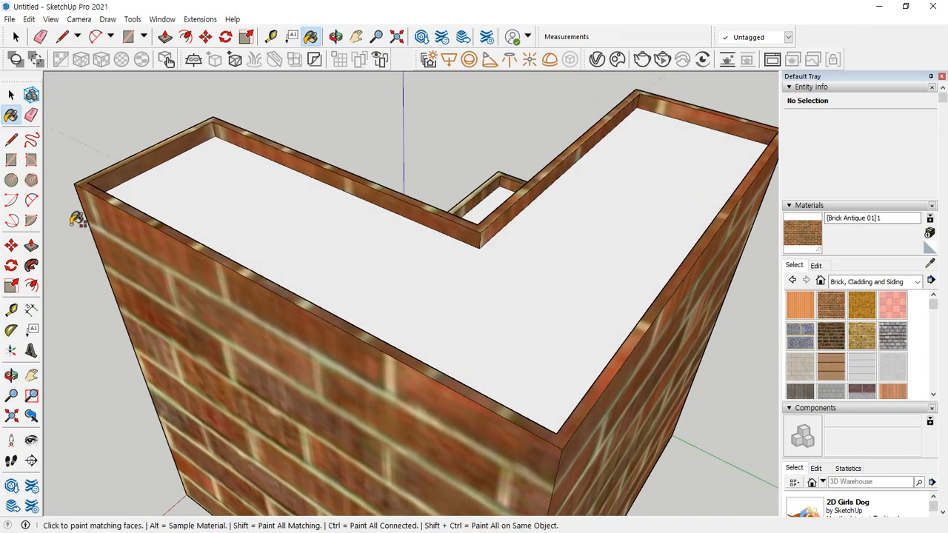
Set the texture width of the newly applied brick material to 500 mm
{"action": "scroll", "coordinate": [389, 269], "scroll_direction": "down", "scroll_amount": 5}
{"action": "mouse_move", "coordinate": [431, 279]}
{"action": "middle_mouse_down"}
{"action": "mouse_move", "coordinate": [454, 151]}
{"action": "mouse_move", "coordinate": [533, 242]}
{"action": "mouse_move", "coordinate": [518, 309]}
{"action": "middle_mouse_up"}
{"action": "scroll", "coordinate": [518, 309], "scroll_direction": "down", "scroll_amount": 5}
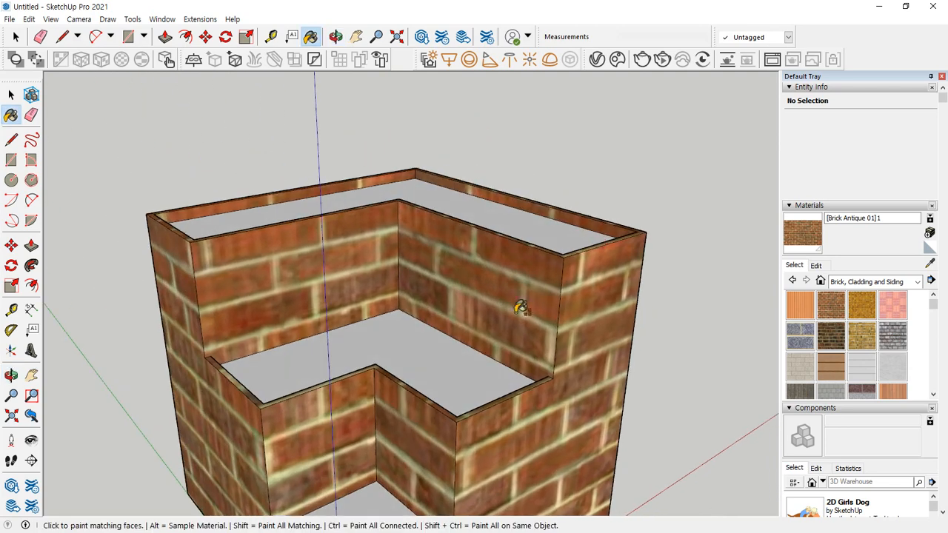
{"action": "left_click", "coordinate": [815, 265]}
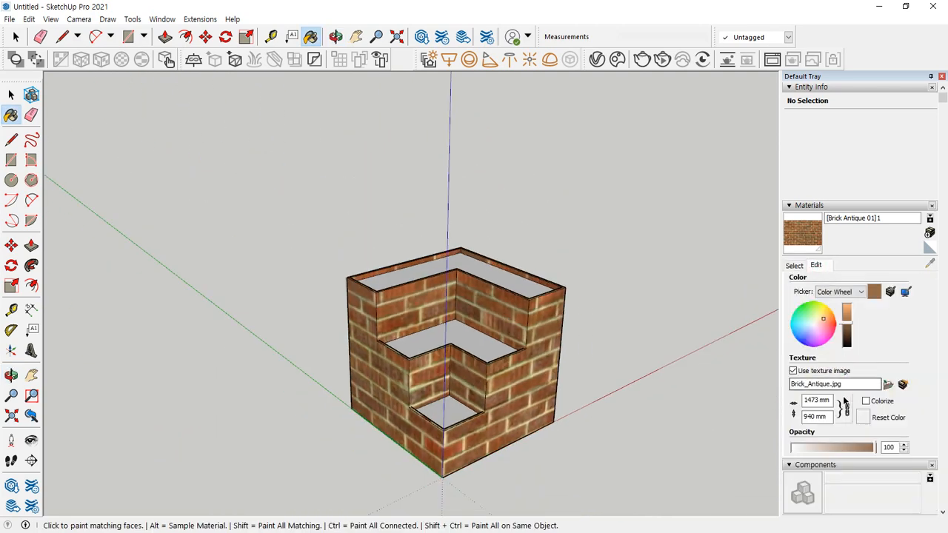
{"action": "left_click", "coordinate": [830, 400]}
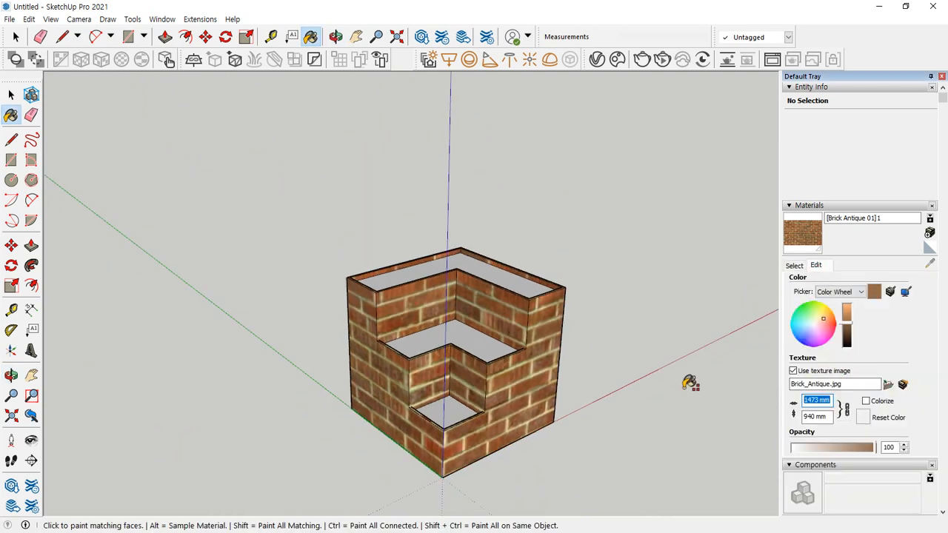
{"action": "type", "text": "500"}
{"action": "scroll", "coordinate": [526, 415], "scroll_direction": "up", "scroll_amount": 2}
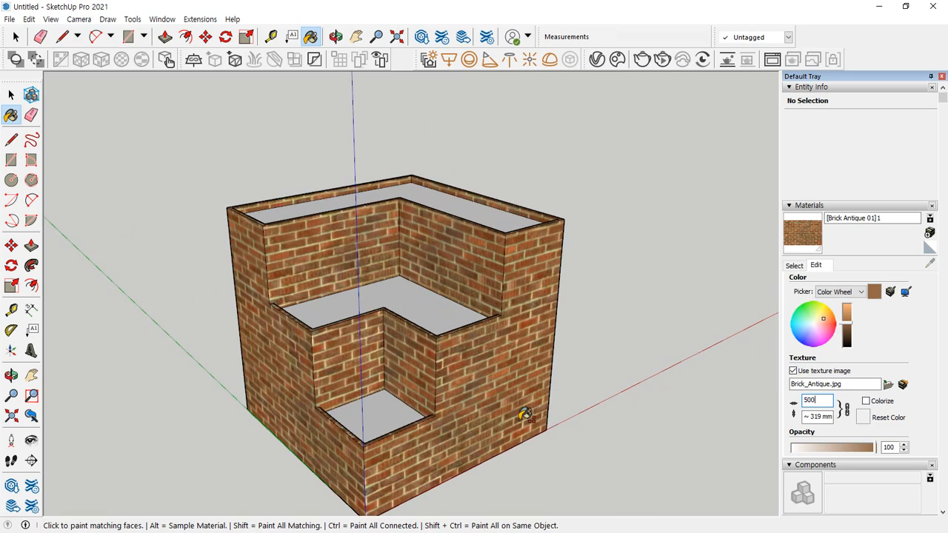
{"action": "scroll", "coordinate": [378, 412], "scroll_direction": "up", "scroll_amount": 3}
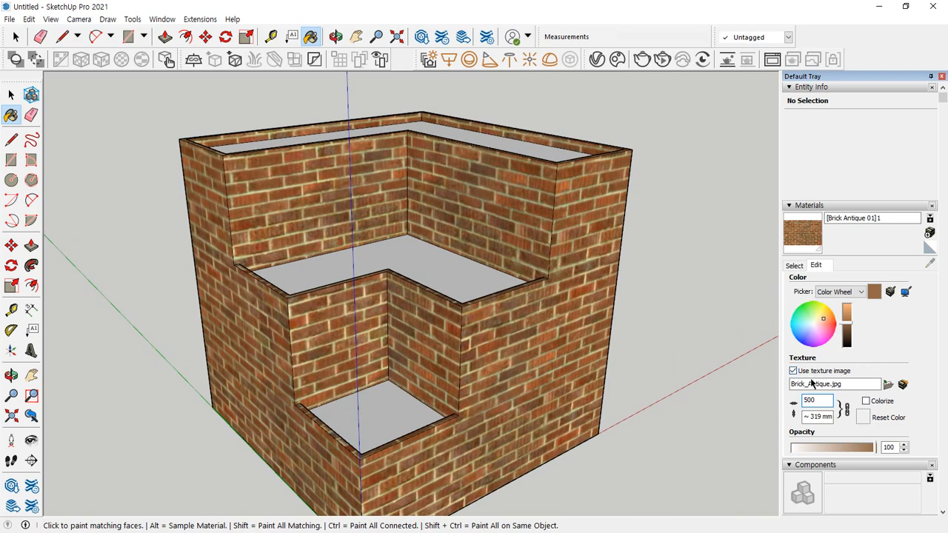
{"action": "mouse_move", "coordinate": [863, 380]}
{"action": "left_mouse_down"}
{"action": "mouse_move", "coordinate": [777, 370]}
{"action": "mouse_move", "coordinate": [860, 354]}
{"action": "mouse_move", "coordinate": [845, 387]}
{"action": "mouse_move", "coordinate": [614, 354]}
{"action": "mouse_move", "coordinate": [600, 403]}
{"action": "left_mouse_up"}
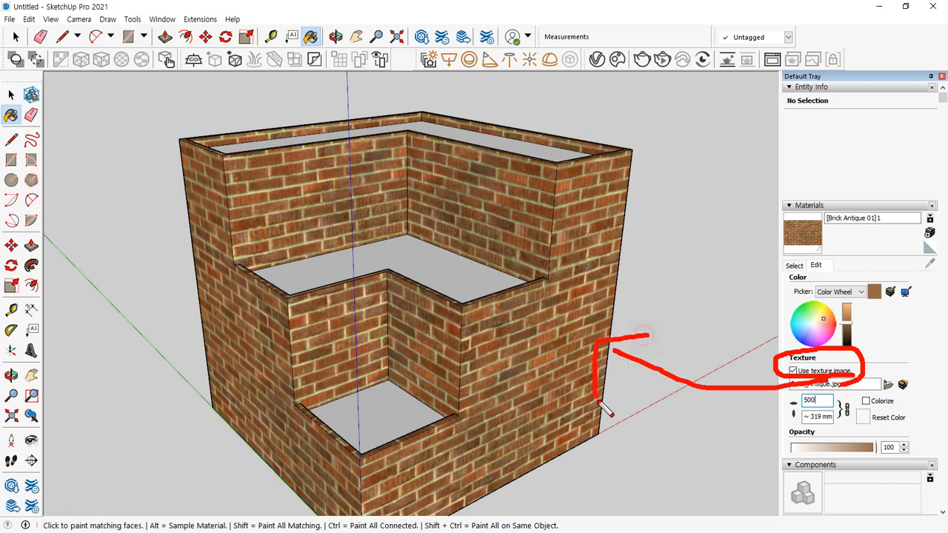
{"action": "key", "text": "Escape"}
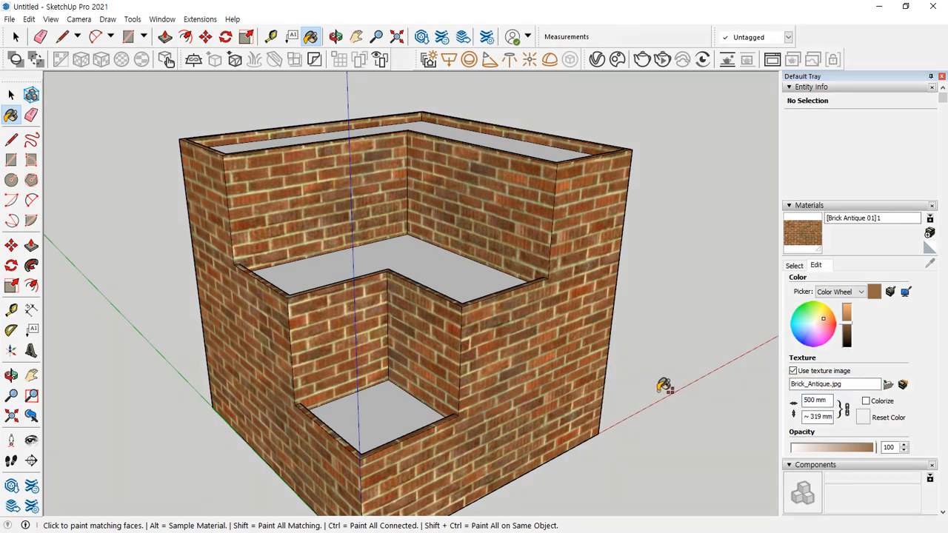
{"action": "key", "text": "ctrl+2"}
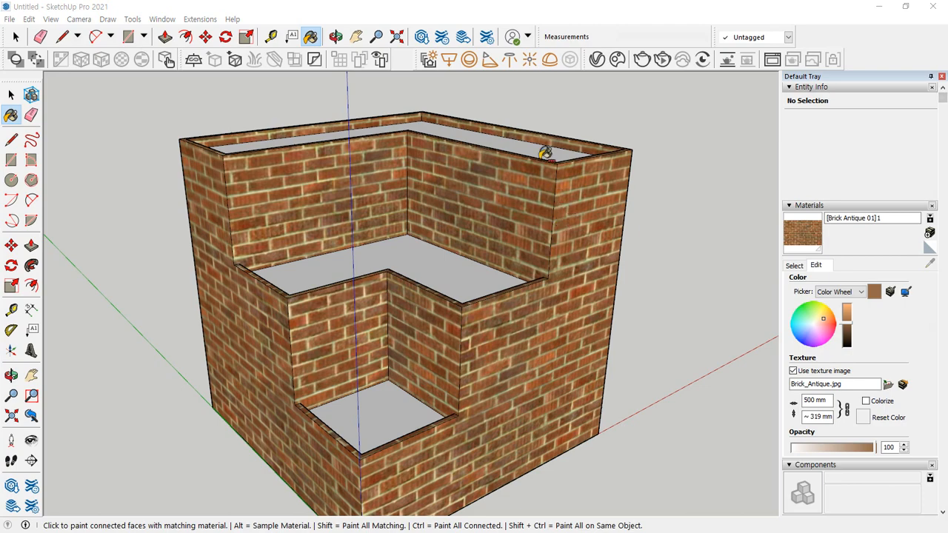
Paint the recessed floor faces of all three levels with Grass Dark Green from the Landscaping, Fencing and Vegetation materials
{"action": "middle_click_drag", "start_coordinate": [545, 152], "coordinate": [541, 226]}
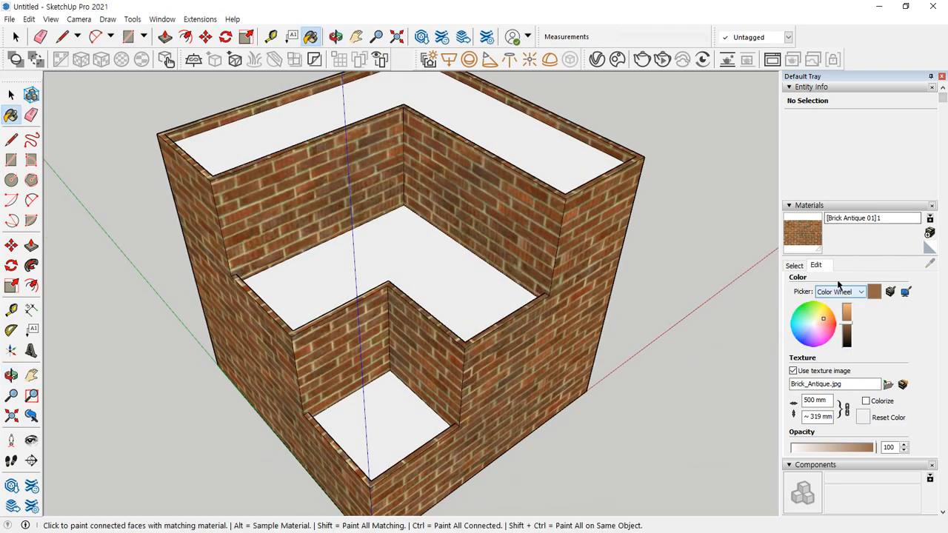
{"action": "left_click", "coordinate": [793, 264]}
{"action": "left_click", "coordinate": [864, 281]}
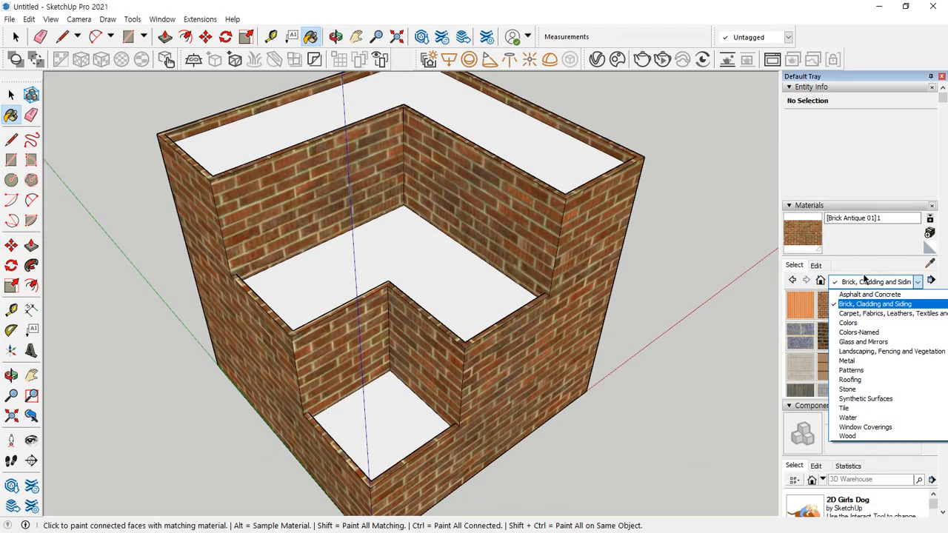
{"action": "left_click", "coordinate": [853, 342]}
{"action": "left_click", "coordinate": [868, 281]}
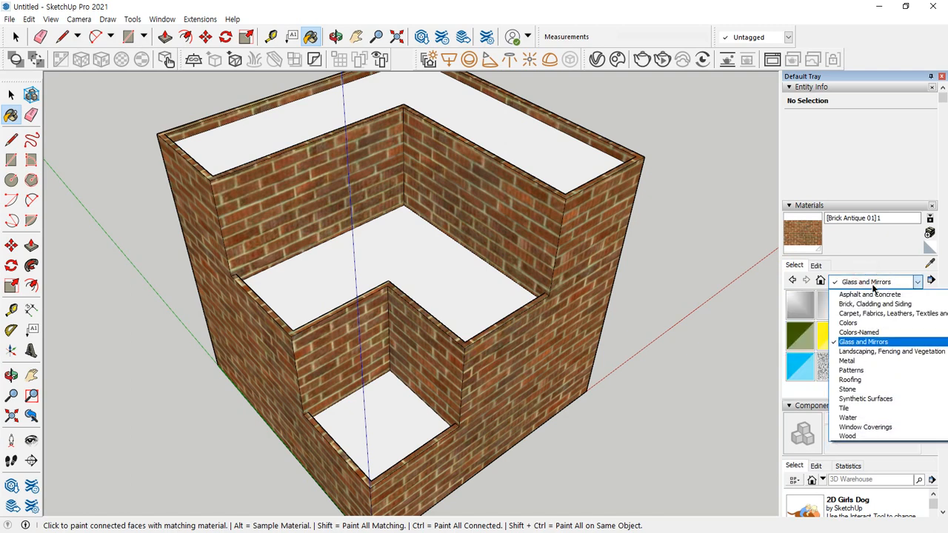
{"action": "left_click", "coordinate": [870, 351]}
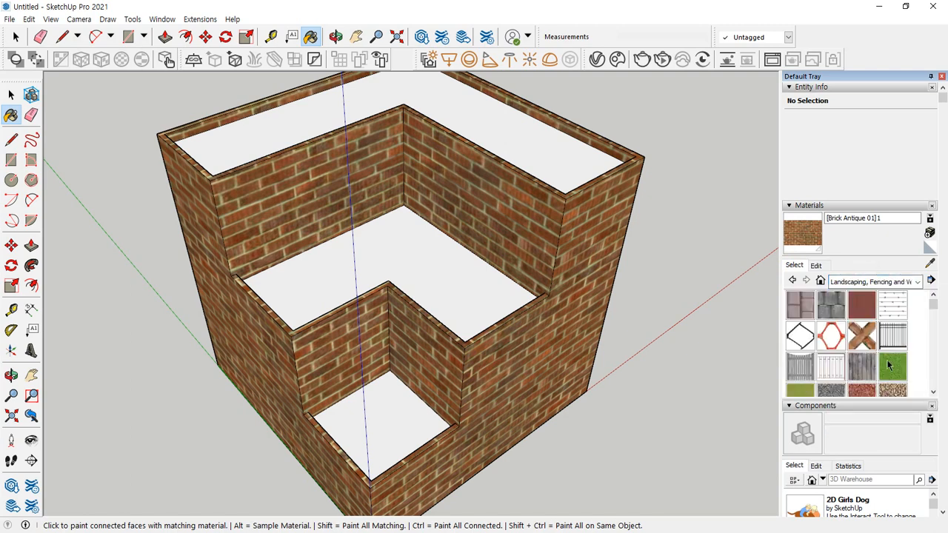
{"action": "scroll", "coordinate": [865, 381], "scroll_direction": "down", "scroll_amount": 2}
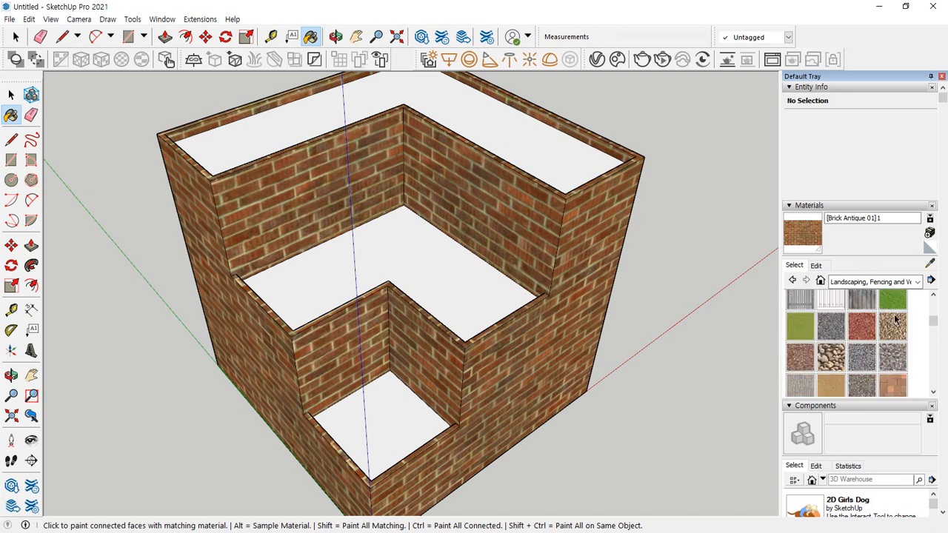
{"action": "left_click", "coordinate": [848, 315]}
{"action": "left_click", "coordinate": [478, 140]}
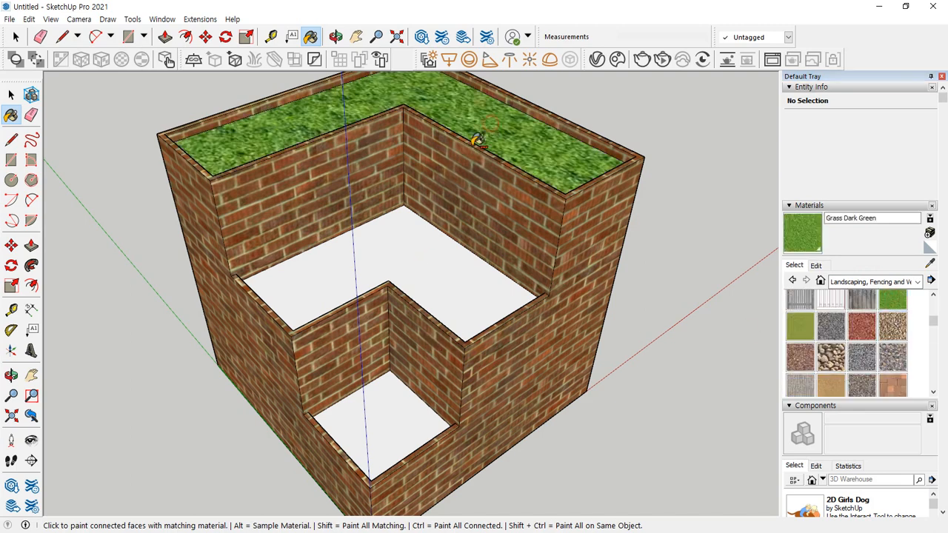
{"action": "left_click", "coordinate": [427, 235]}
{"action": "left_click", "coordinate": [392, 420]}
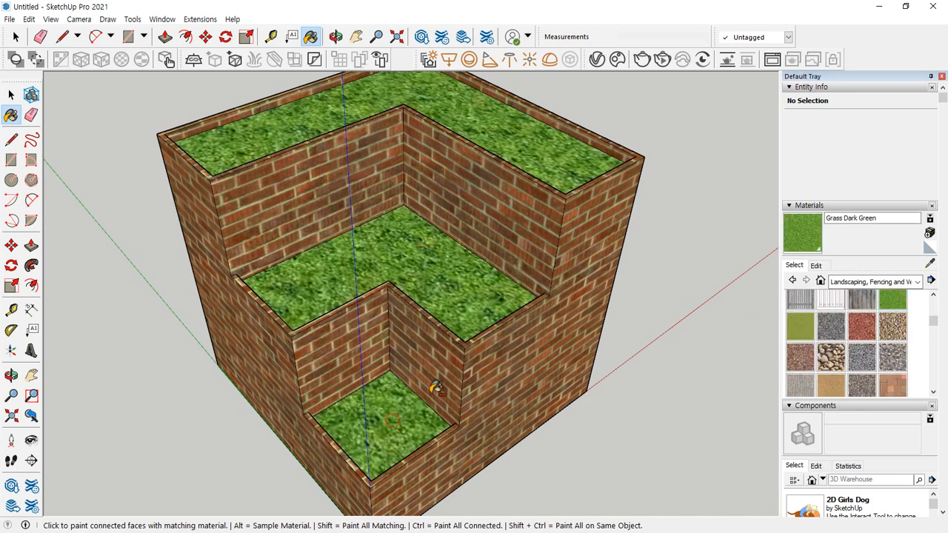
Set the texture width of the Grass Dark Green material to 300 mm
{"action": "left_click", "coordinate": [816, 266]}
{"action": "triple_click", "coordinate": [824, 399]}
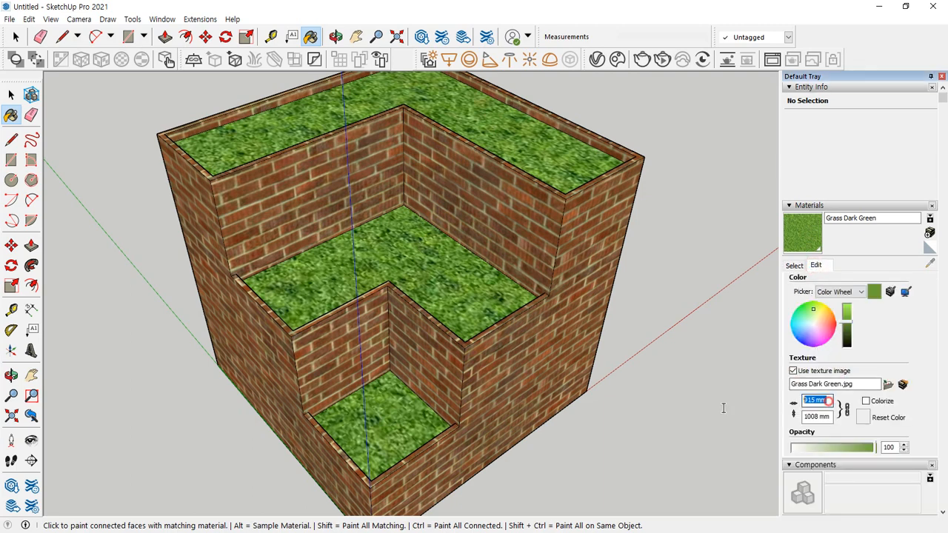
{"action": "type", "text": "300"}
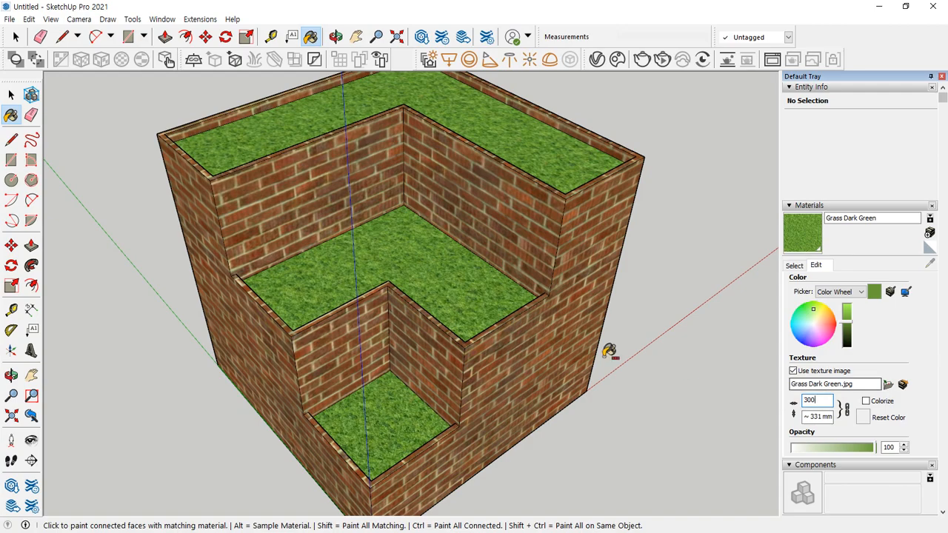
{"action": "scroll", "coordinate": [610, 351], "scroll_direction": "down", "scroll_amount": 3}
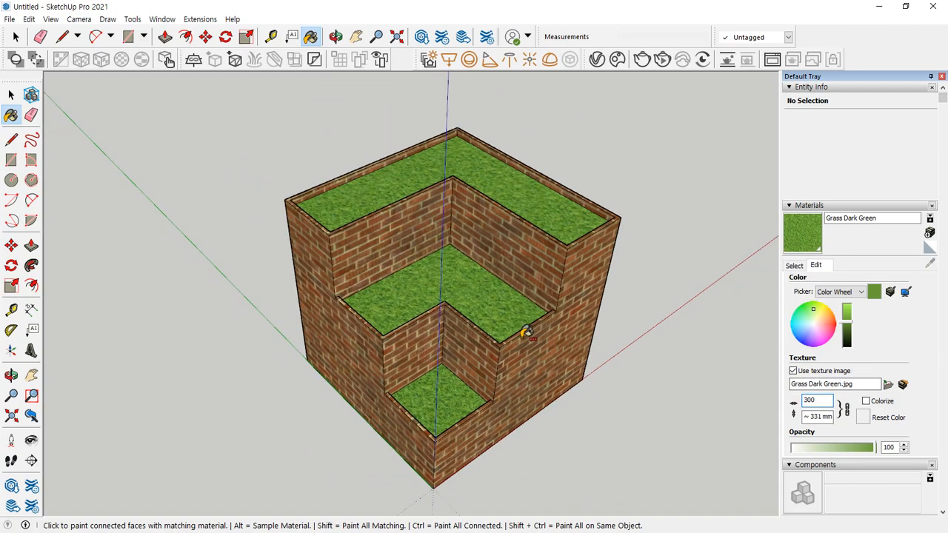
{"action": "mouse_move", "coordinate": [525, 333]}
{"action": "middle_mouse_down"}
{"action": "mouse_move", "coordinate": [396, 321]}
{"action": "mouse_move", "coordinate": [283, 286]}
{"action": "mouse_move", "coordinate": [194, 181]}
{"action": "mouse_move", "coordinate": [354, 230]}
{"action": "mouse_move", "coordinate": [252, 278]}
{"action": "mouse_move", "coordinate": [600, 328]}
{"action": "mouse_move", "coordinate": [579, 316]}
{"action": "middle_mouse_up"}
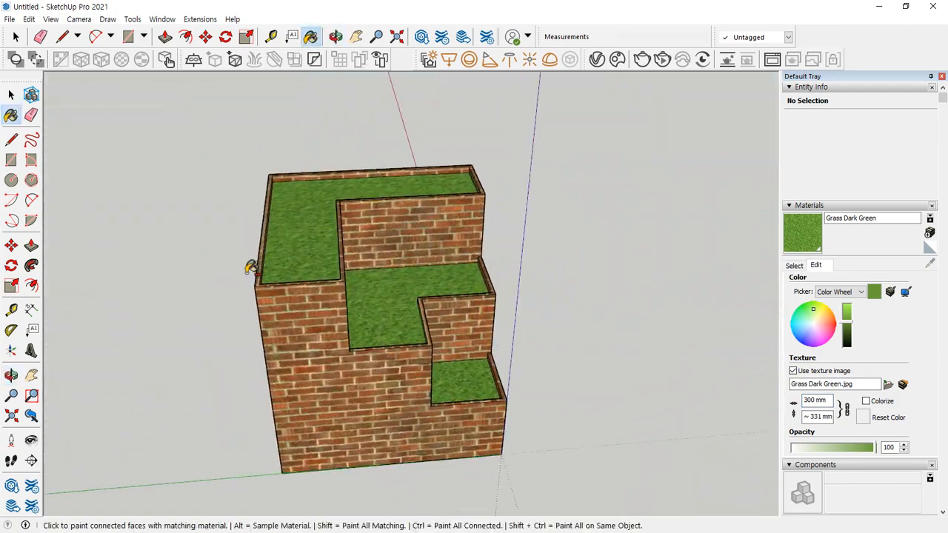